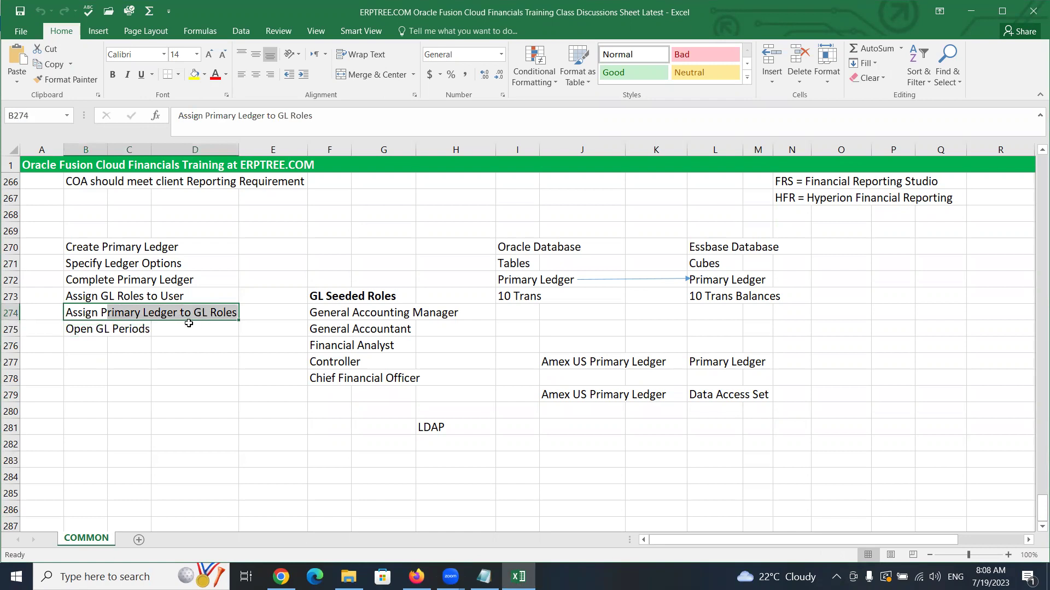
# Add 'Create Journal' in cell B279 below Open GL Periods, then highlight the Open GL Periods step
pyautogui.click(78, 330)
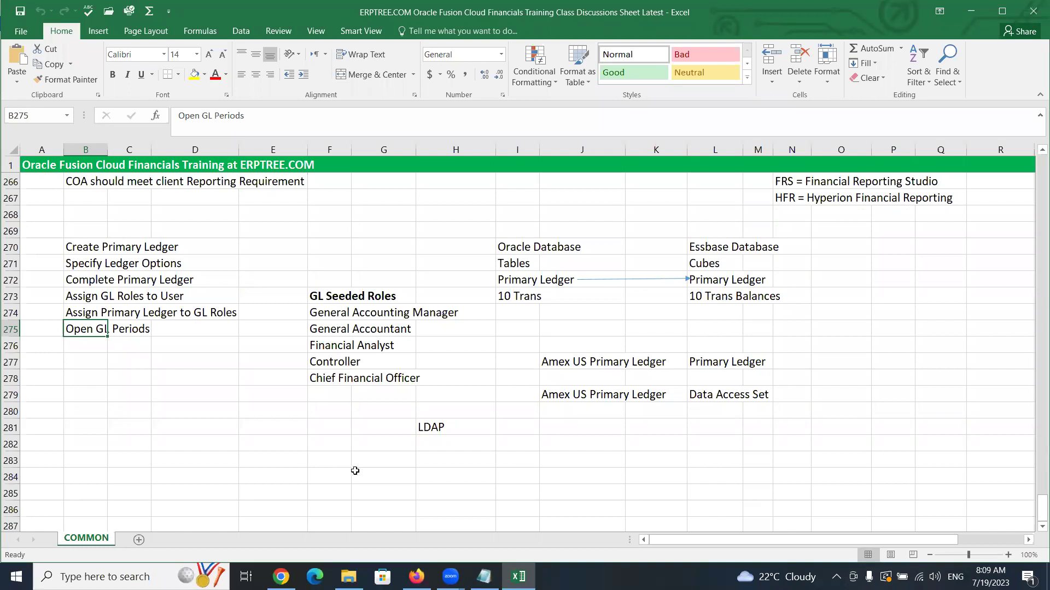
pyautogui.click(90, 389)
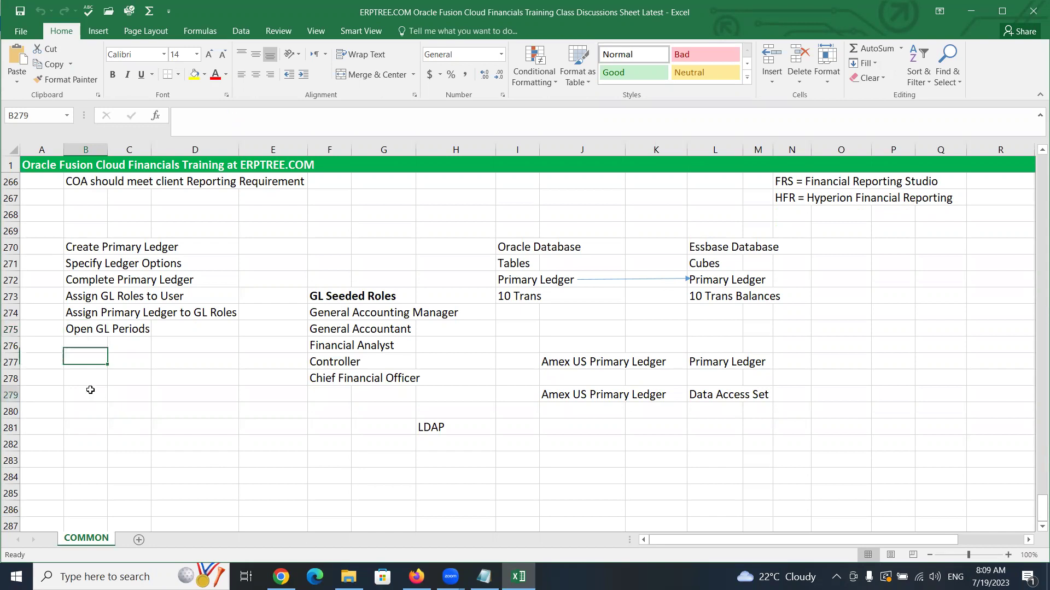
pyautogui.write('C')
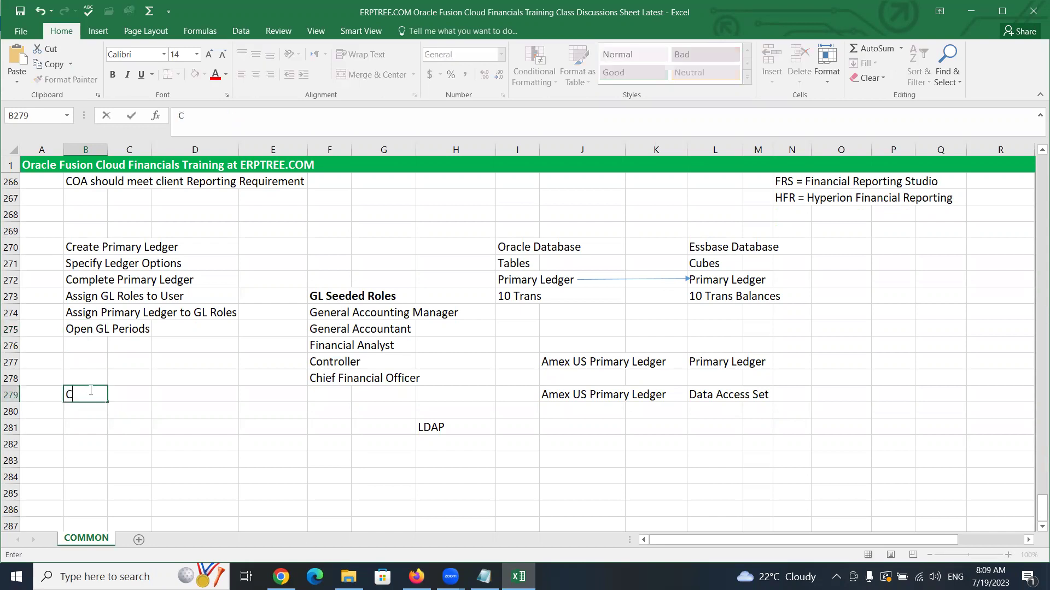
pyautogui.write('reate Journal')
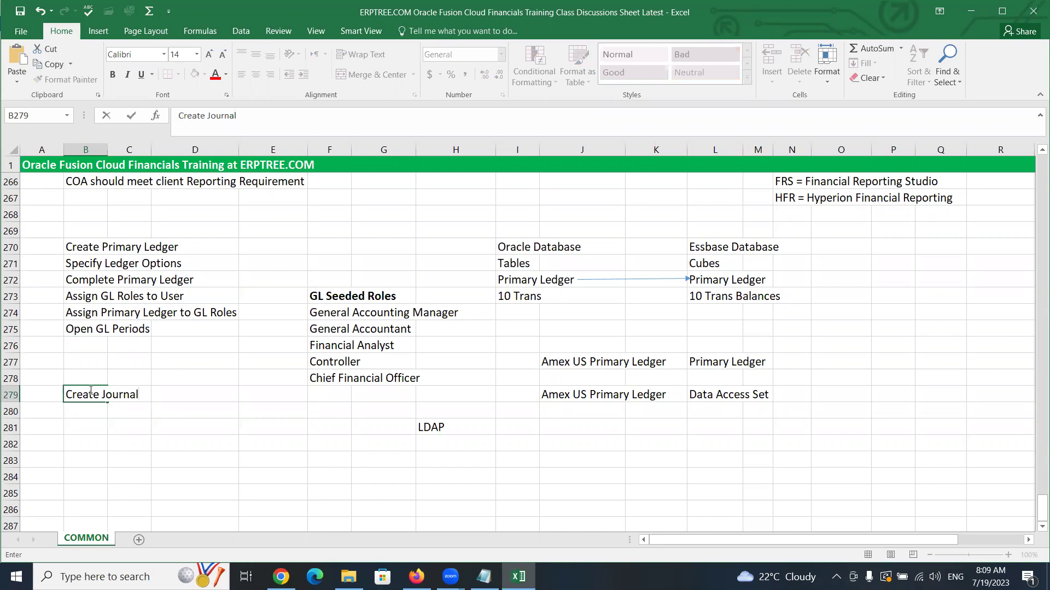
pyautogui.hotkey('ctrl', 'Return')
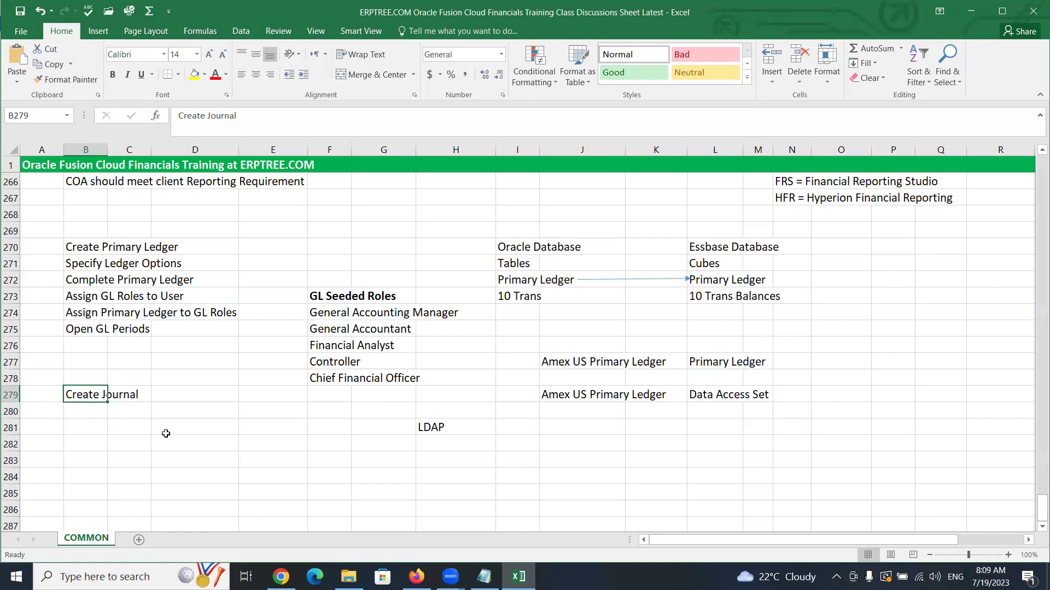
pyautogui.moveTo(81, 324); pyautogui.dragTo(143, 329)
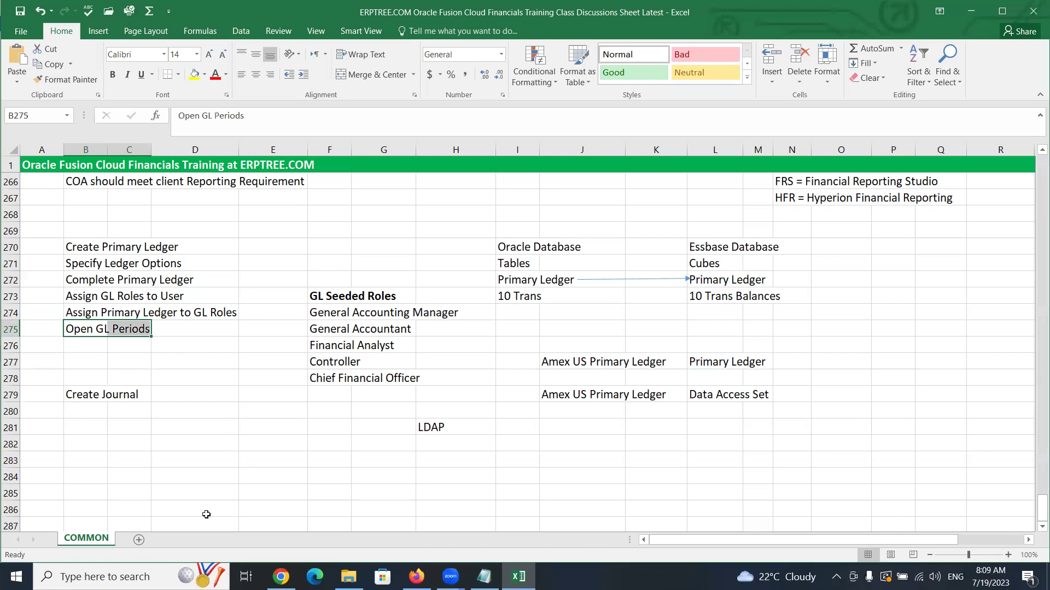
pyautogui.moveTo(280, 578)
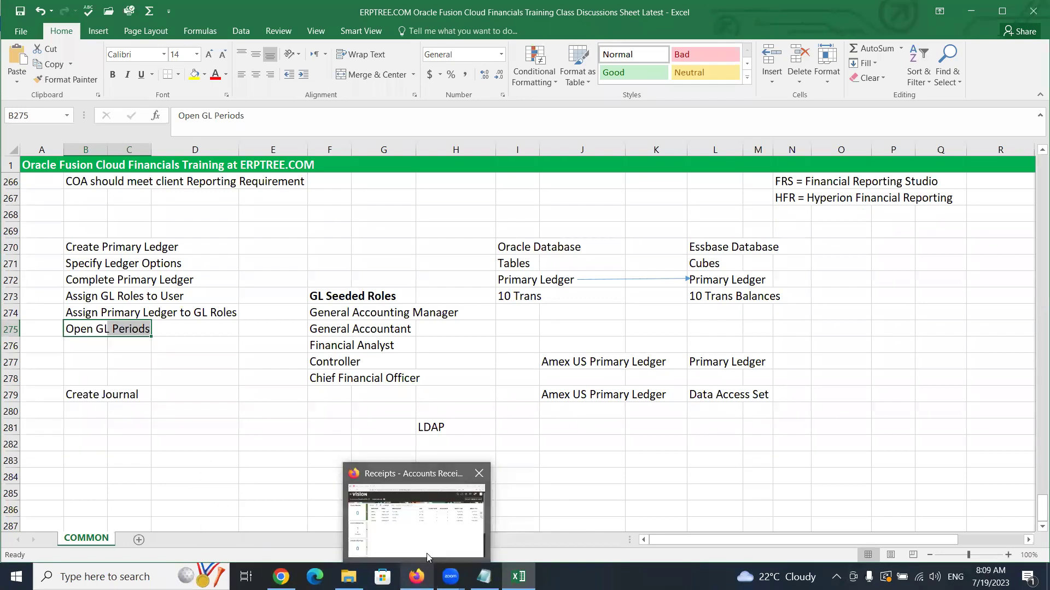
# Sign out of the current Oracle Receivables session in Firefox and confirm
pyautogui.click(426, 554)
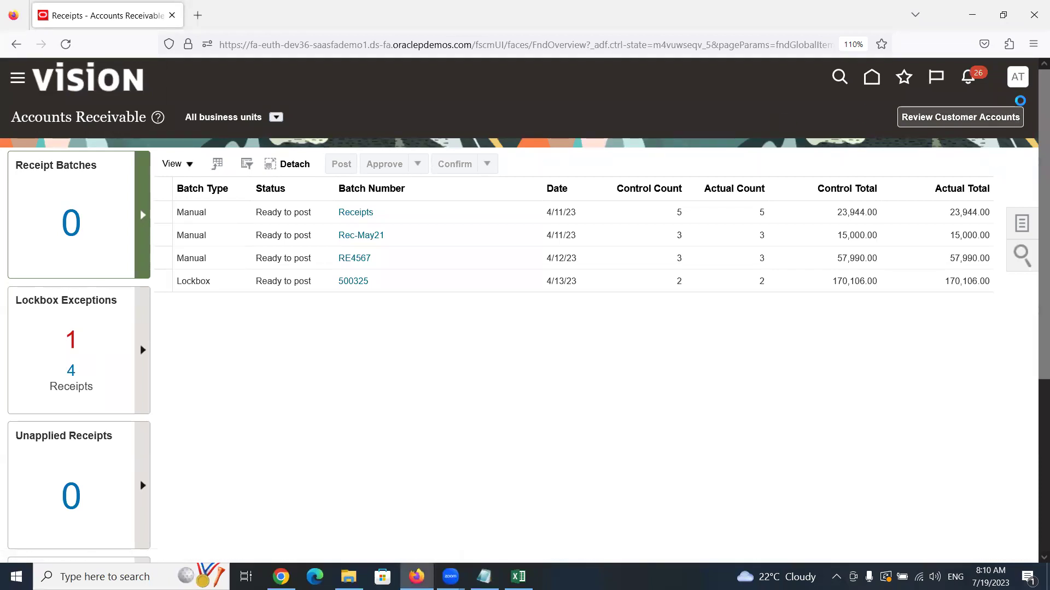
pyautogui.click(1017, 77)
pyautogui.click(991, 115)
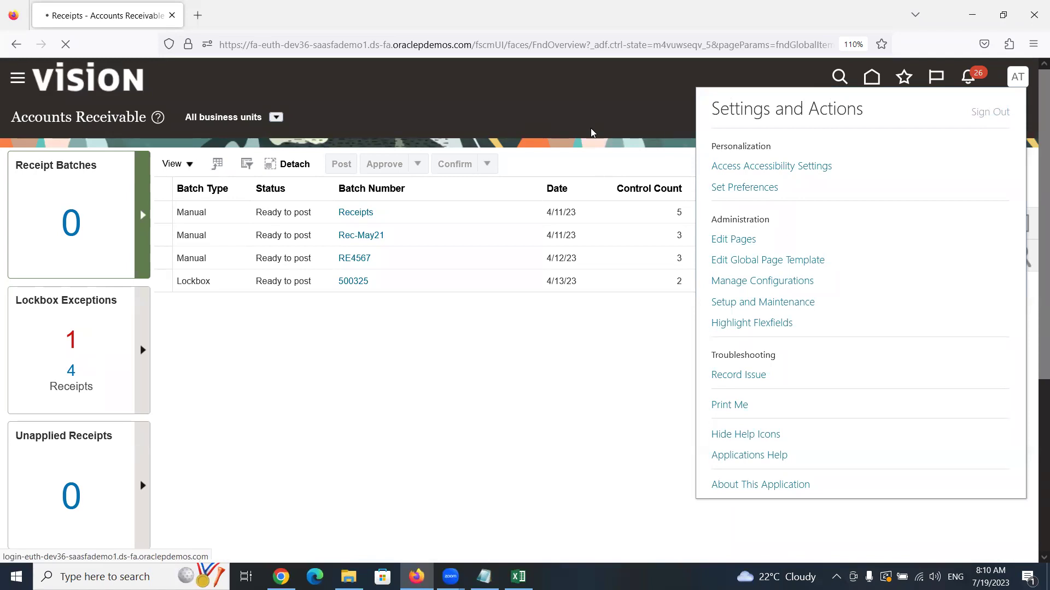
pyautogui.click(498, 340)
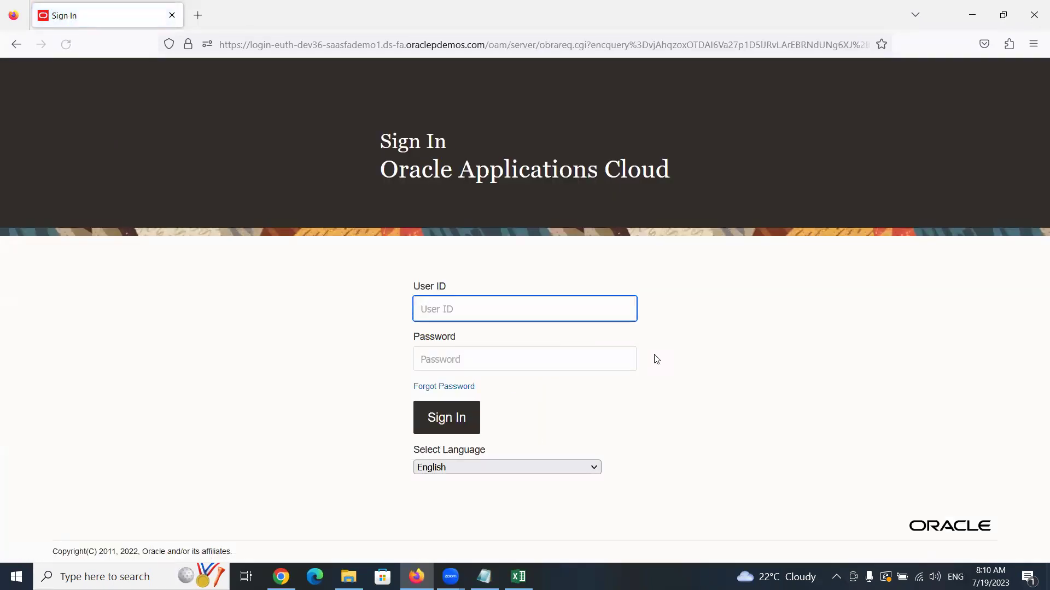
# Sign back in with the other user ID and password, declining to save the login
pyautogui.write('AMEX')
pyautogui.press('Tab')
pyautogui.write('Welcome1')
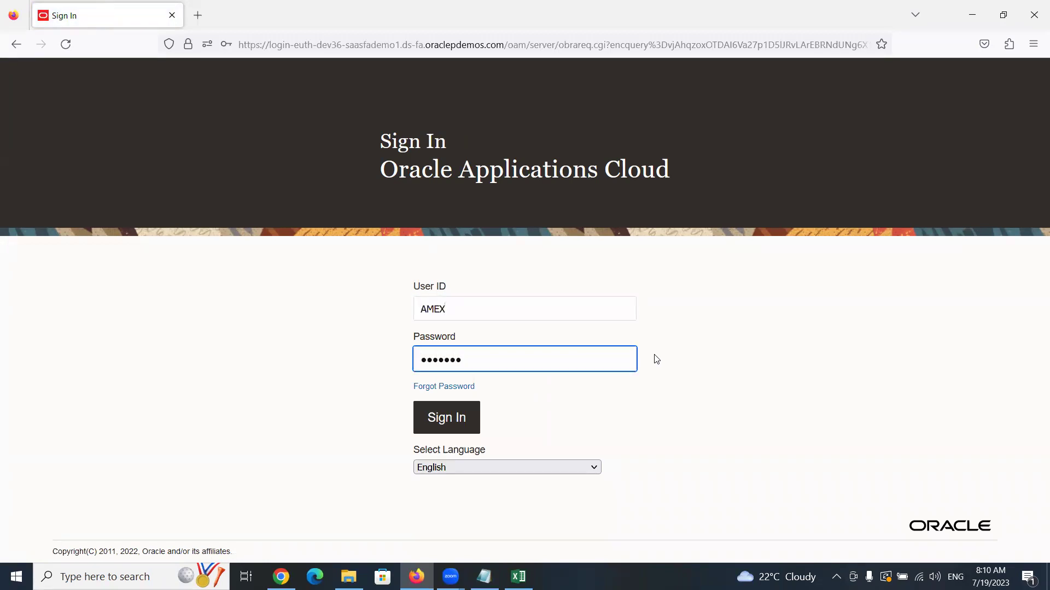
pyautogui.press('Return')
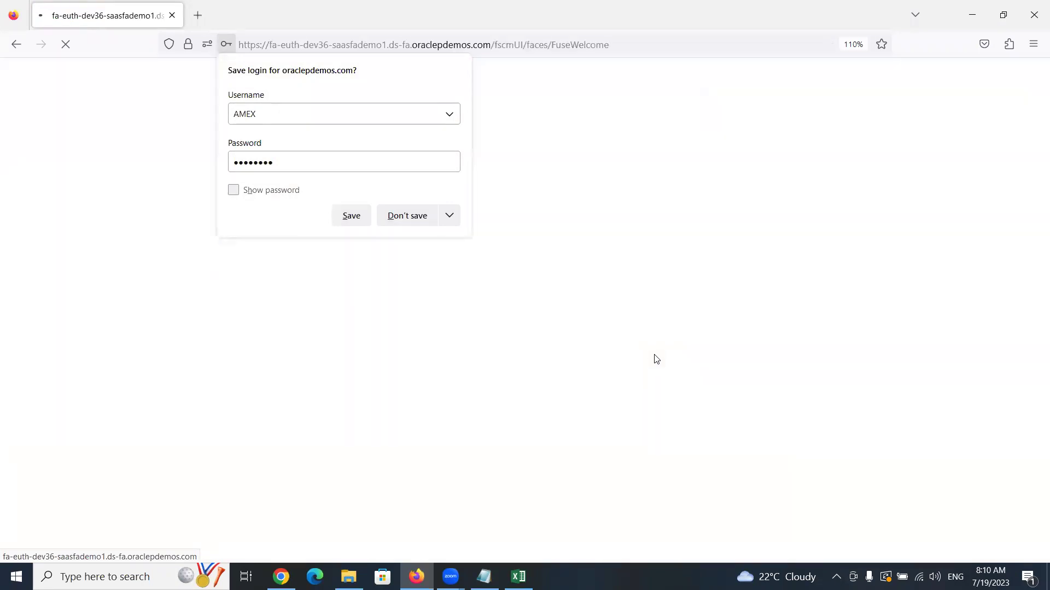
pyautogui.click(405, 216)
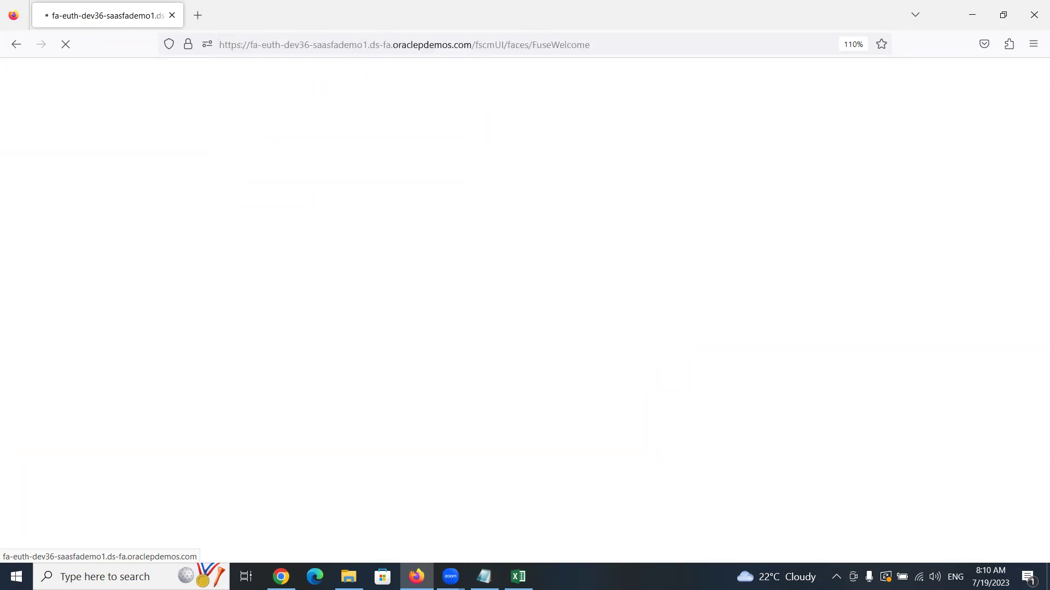
pyautogui.click(518, 576)
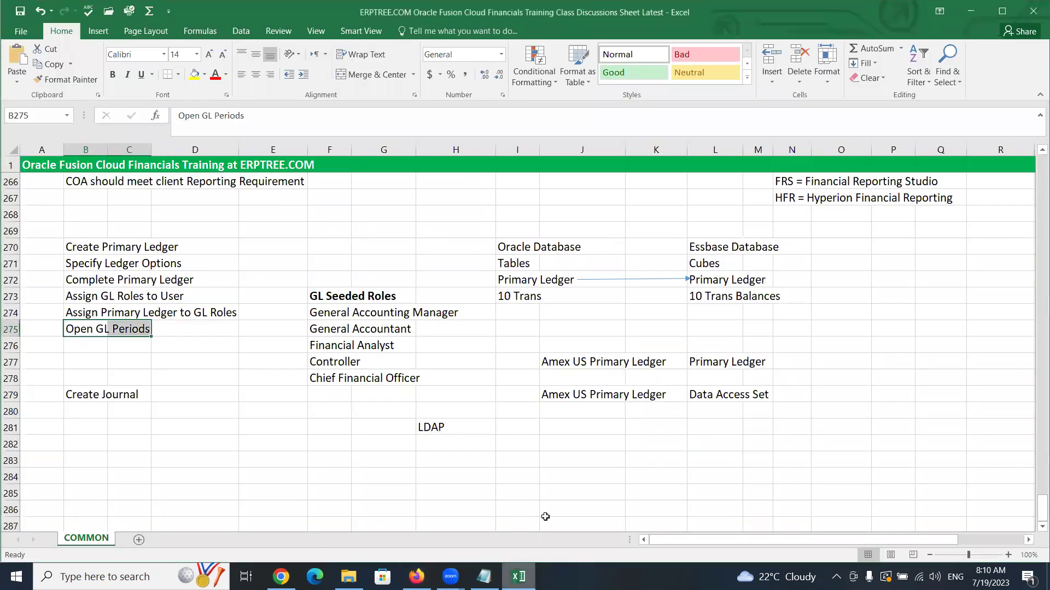
# Open Journals under General Accounting from the Navigator
pyautogui.click(76, 394)
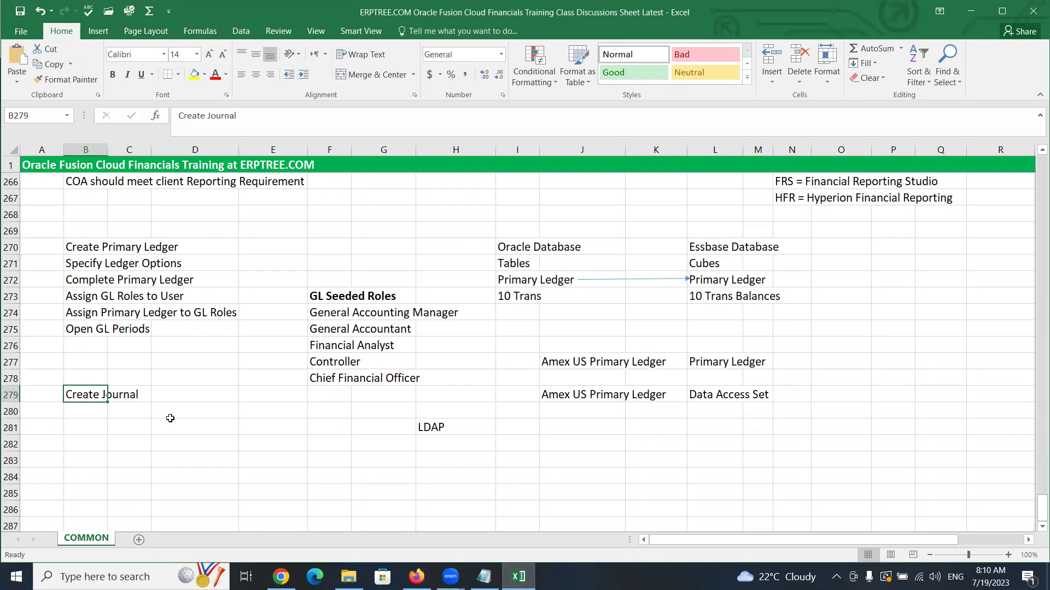
pyautogui.click(417, 577)
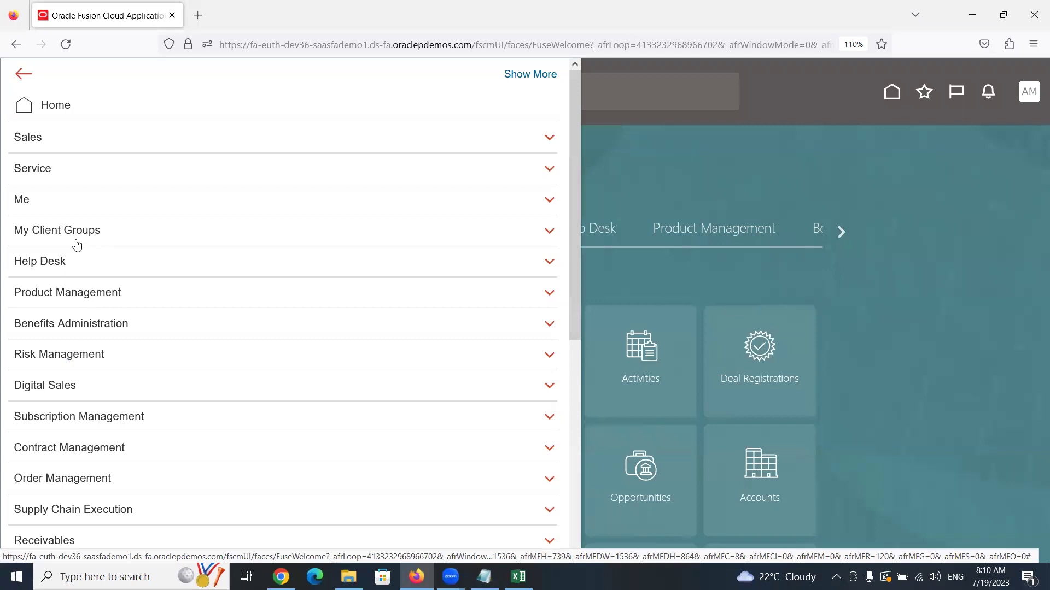
pyautogui.scroll(-5, 76, 250)
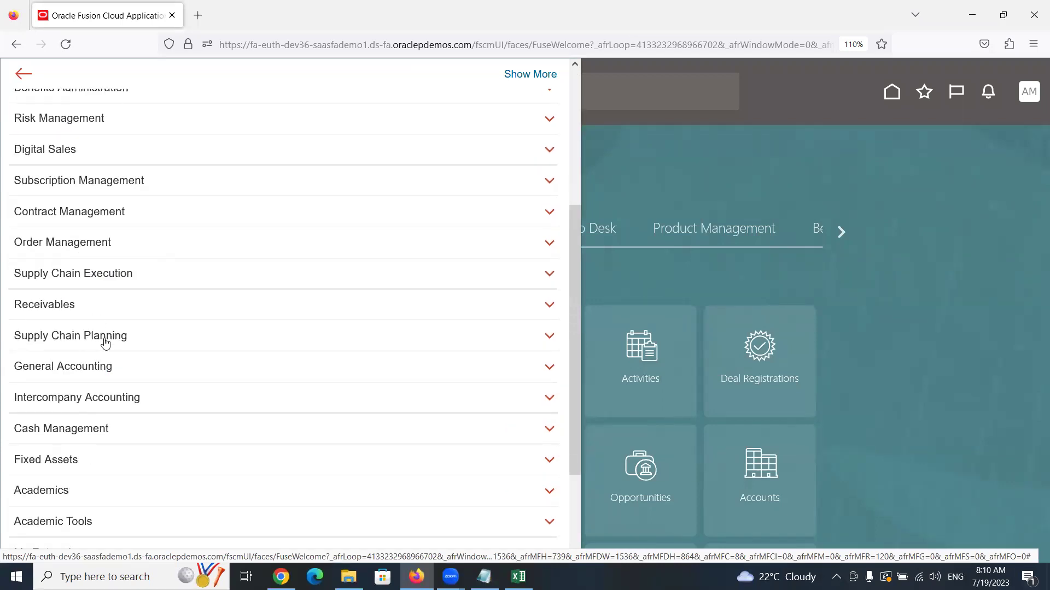
pyautogui.click(93, 372)
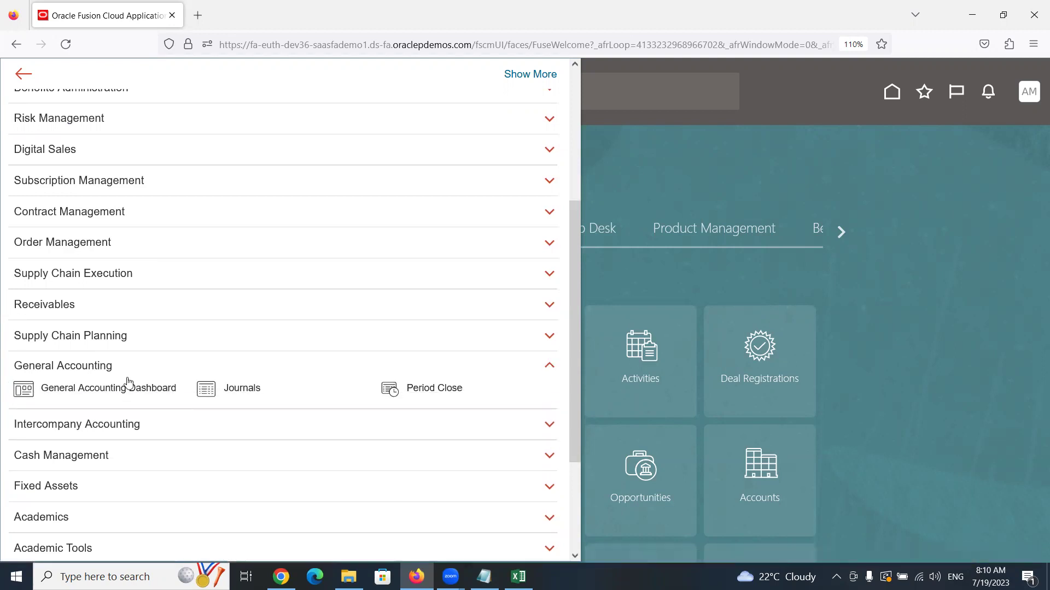
pyautogui.click(250, 390)
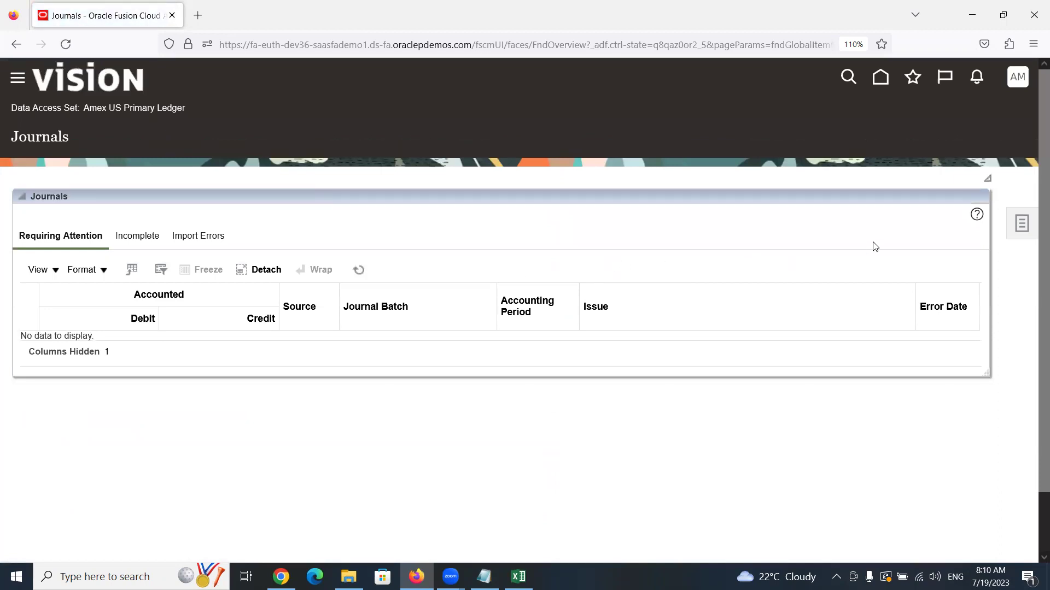
# Choose Create Journal from the Journals Tasks panel
pyautogui.click(1023, 230)
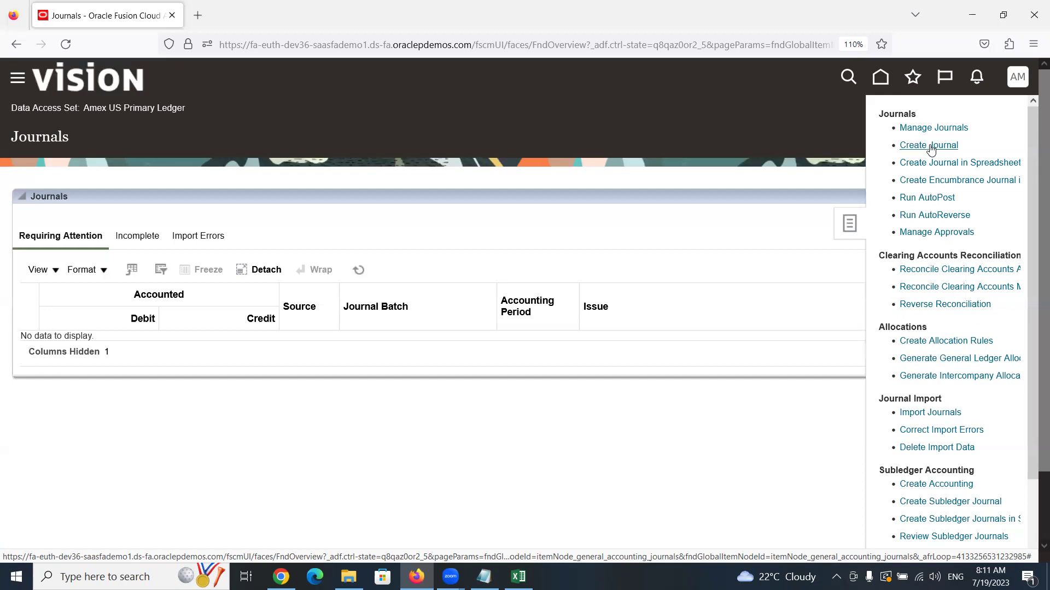
pyautogui.click(912, 145)
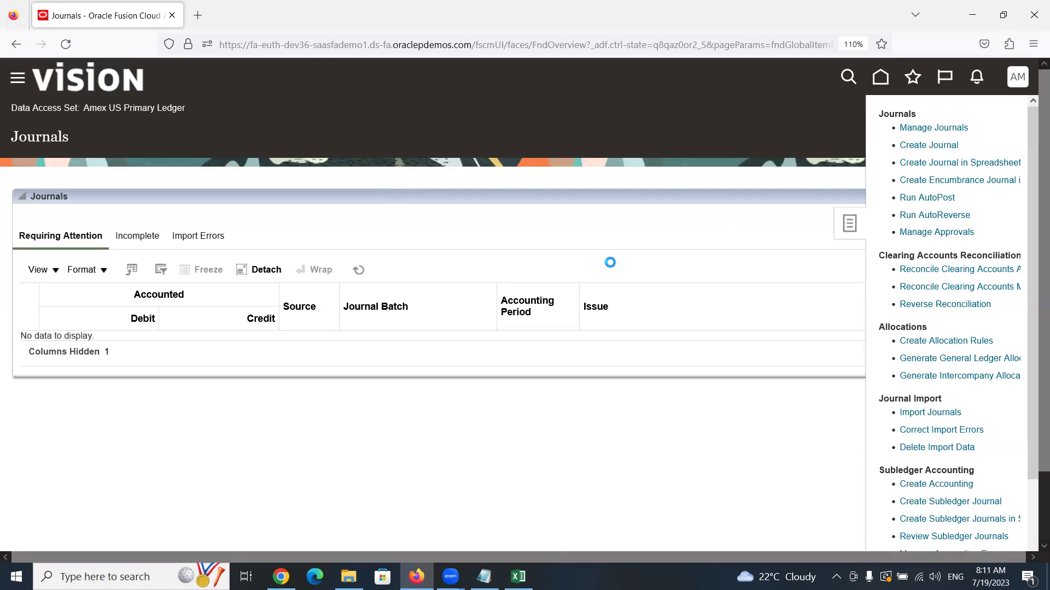
# Scroll the Excel training sheet up to the Chart of Accounts and segment label notes
pyautogui.click(518, 577)
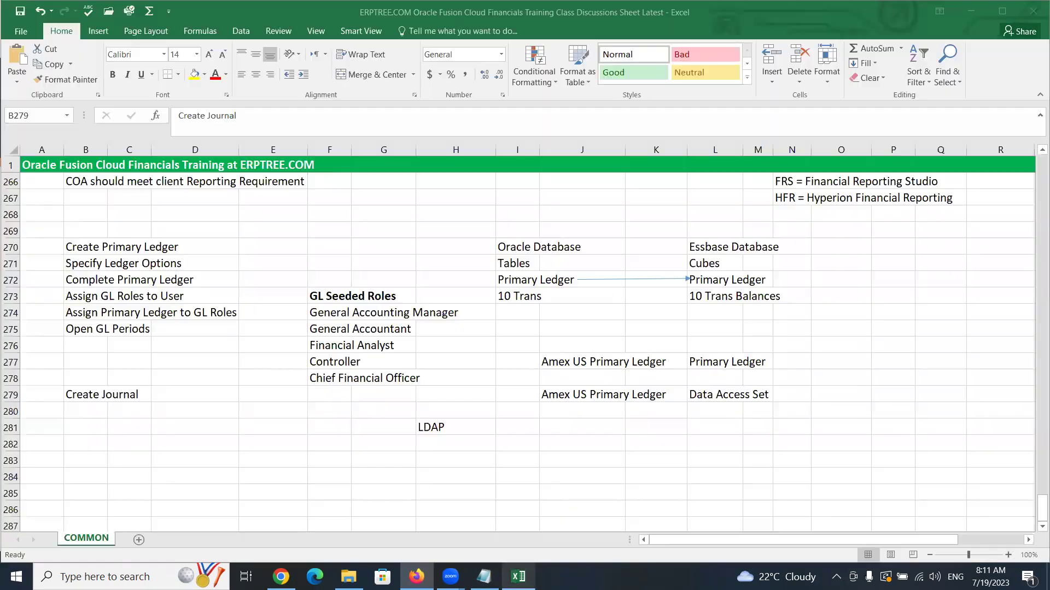
pyautogui.scroll(10, 404, 376)
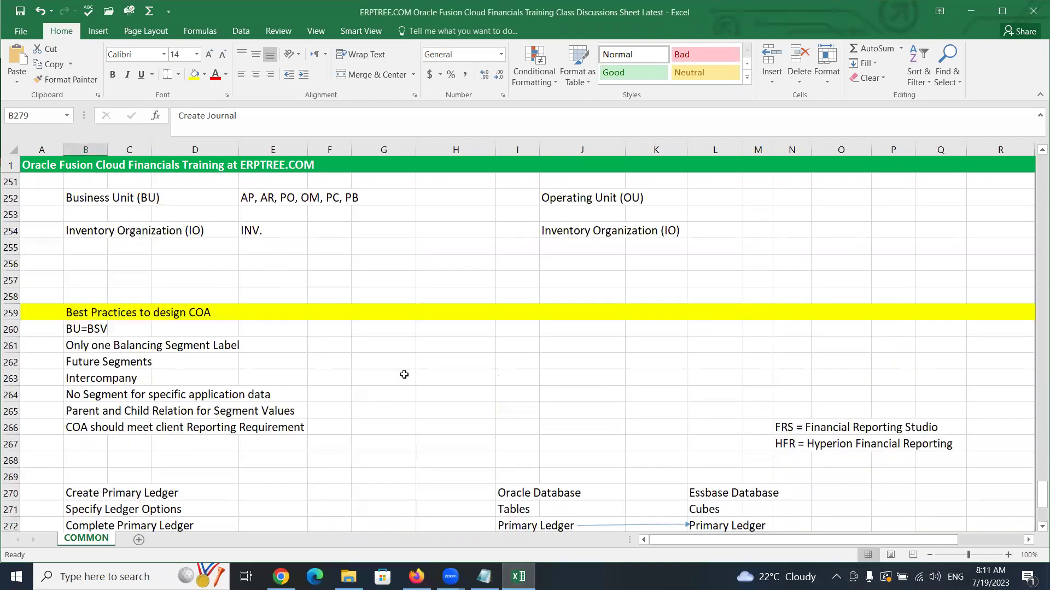
pyautogui.scroll(15, 404, 374)
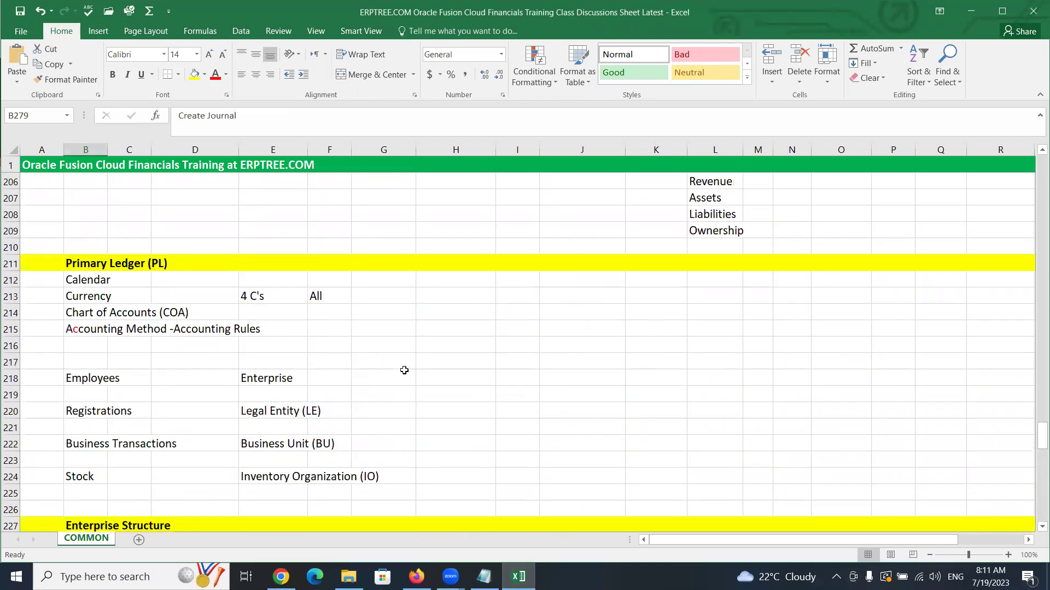
pyautogui.scroll(1, 404, 361)
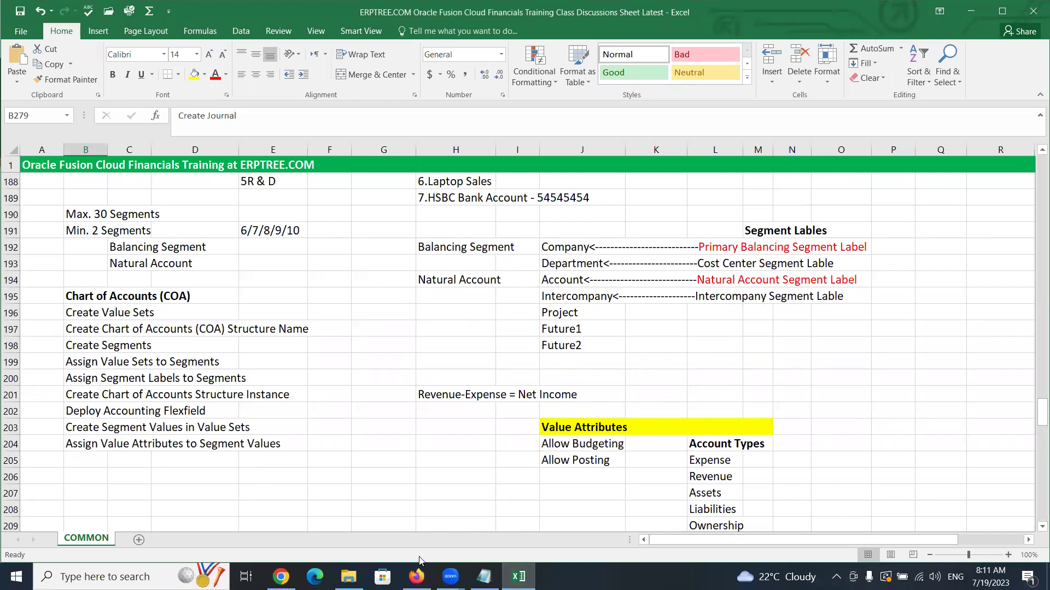
pyautogui.moveTo(417, 577)
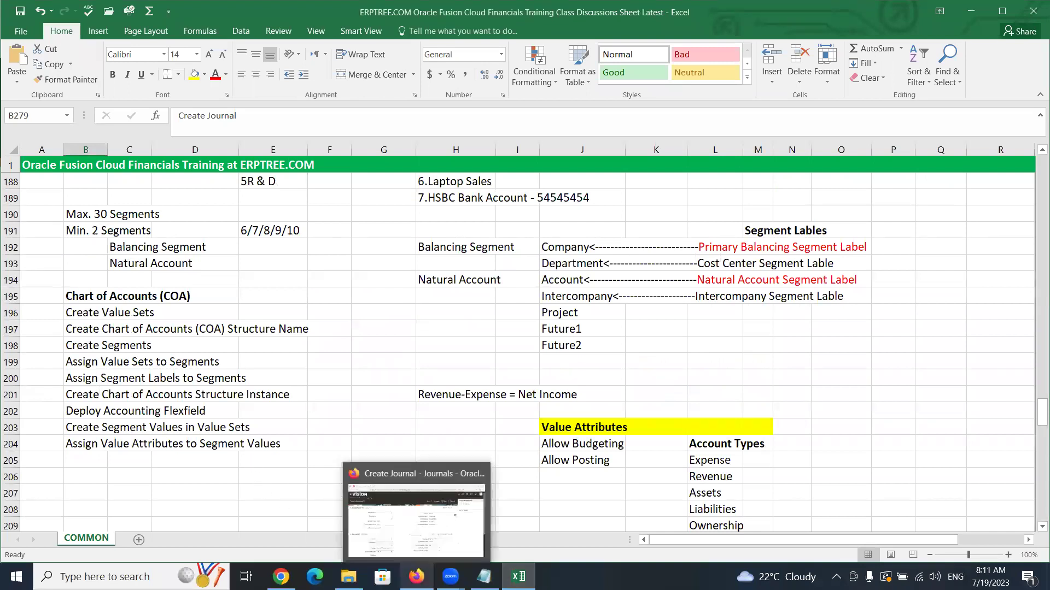
pyautogui.click(419, 543)
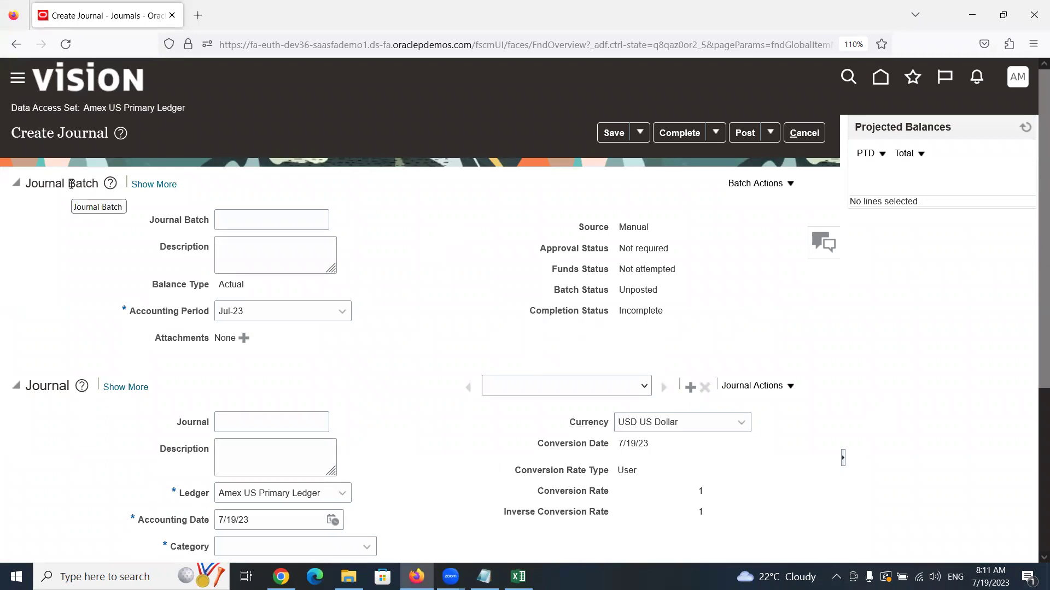
pyautogui.tripleClick(71, 184)
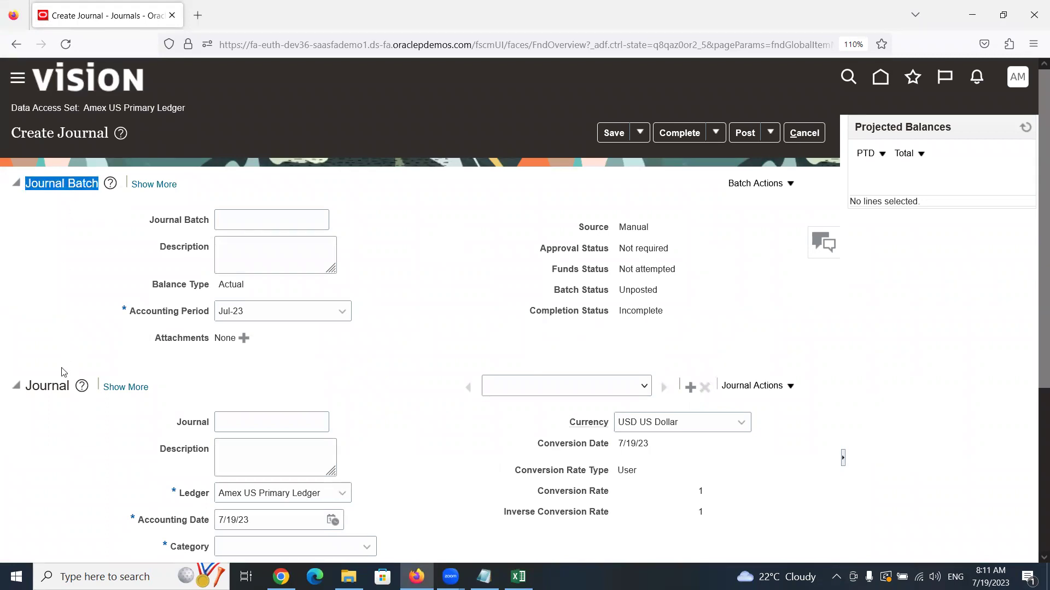
pyautogui.doubleClick(54, 386)
pyautogui.scroll(-3, 64, 328)
pyautogui.scroll(-1, 64, 328)
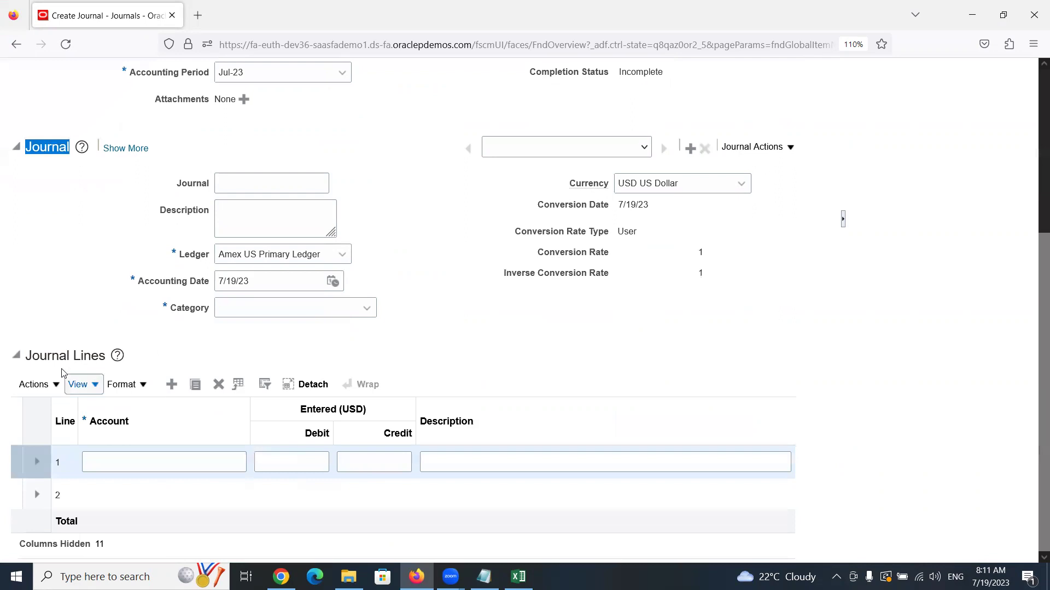
pyautogui.tripleClick(58, 356)
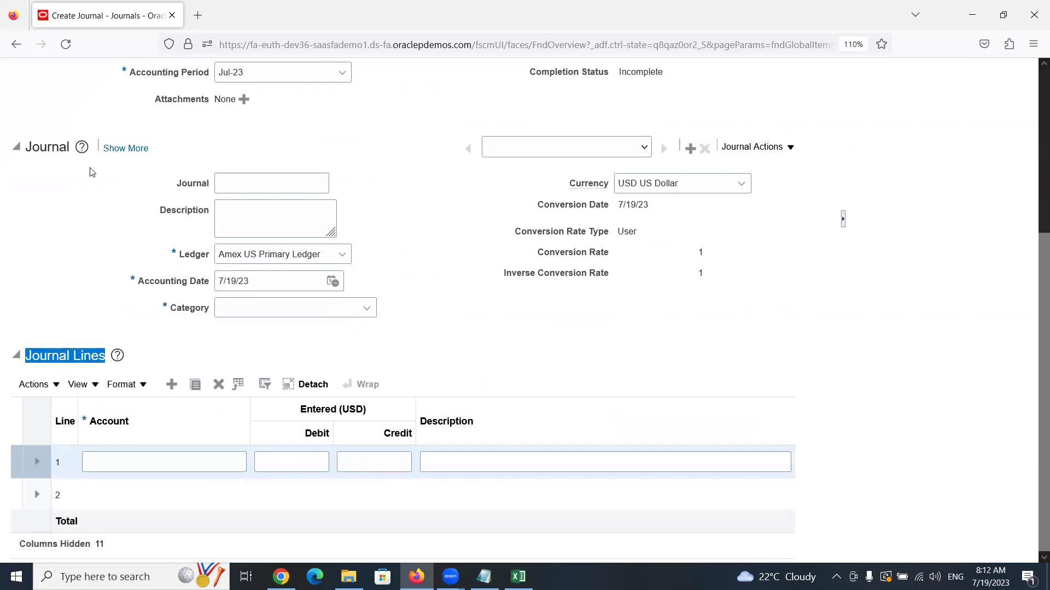
pyautogui.doubleClick(45, 146)
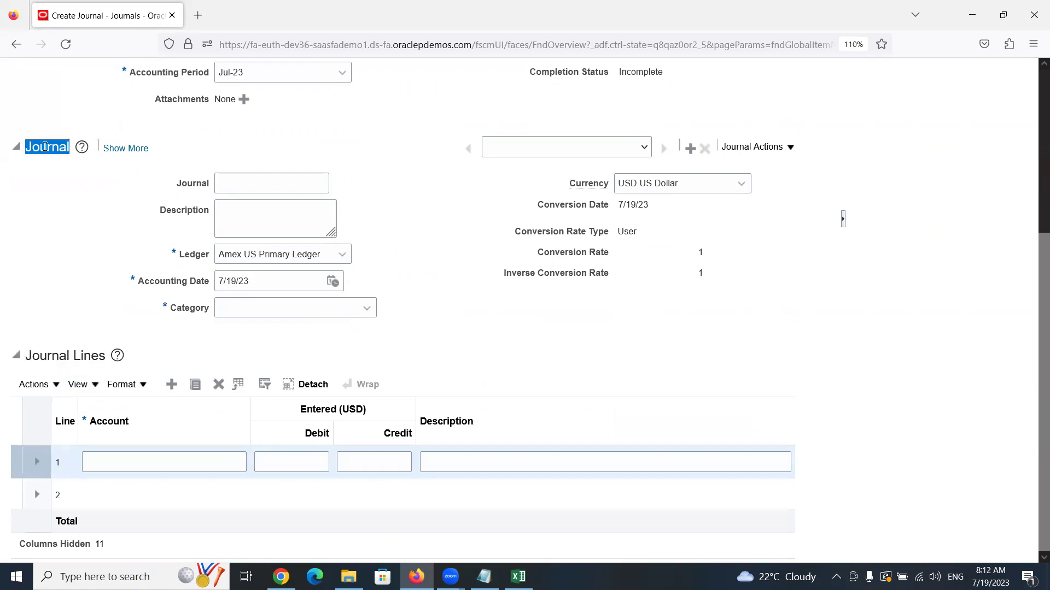
pyautogui.tripleClick(82, 356)
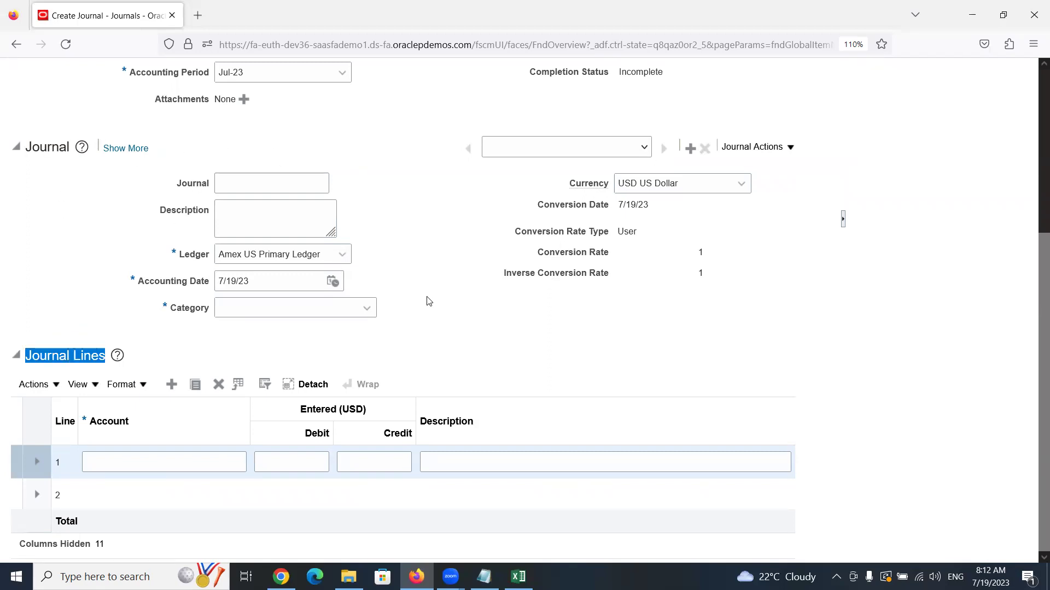
pyautogui.scroll(3, 423, 299)
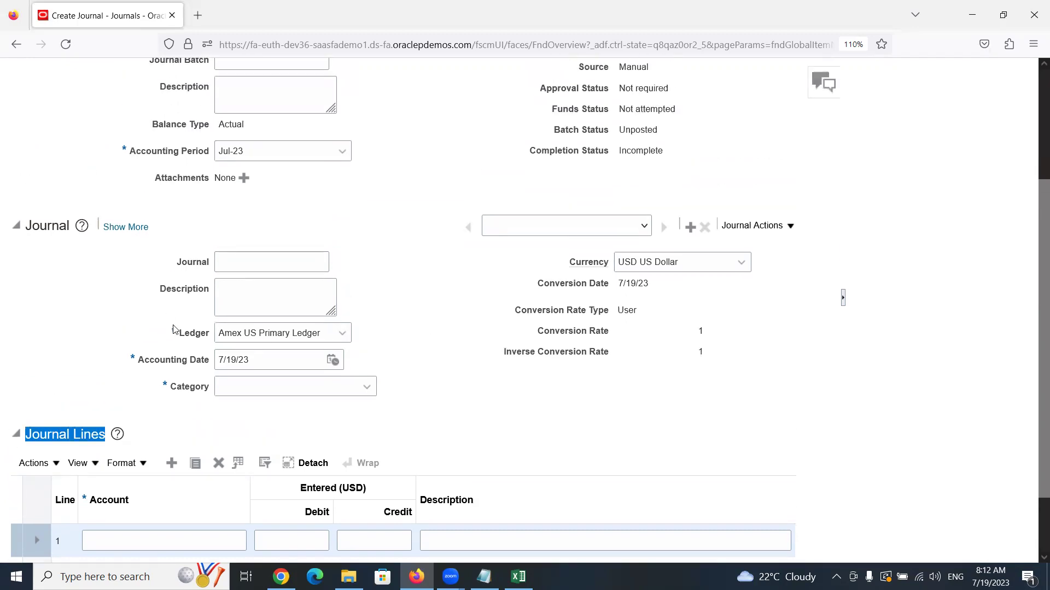
pyautogui.scroll(5, 173, 330)
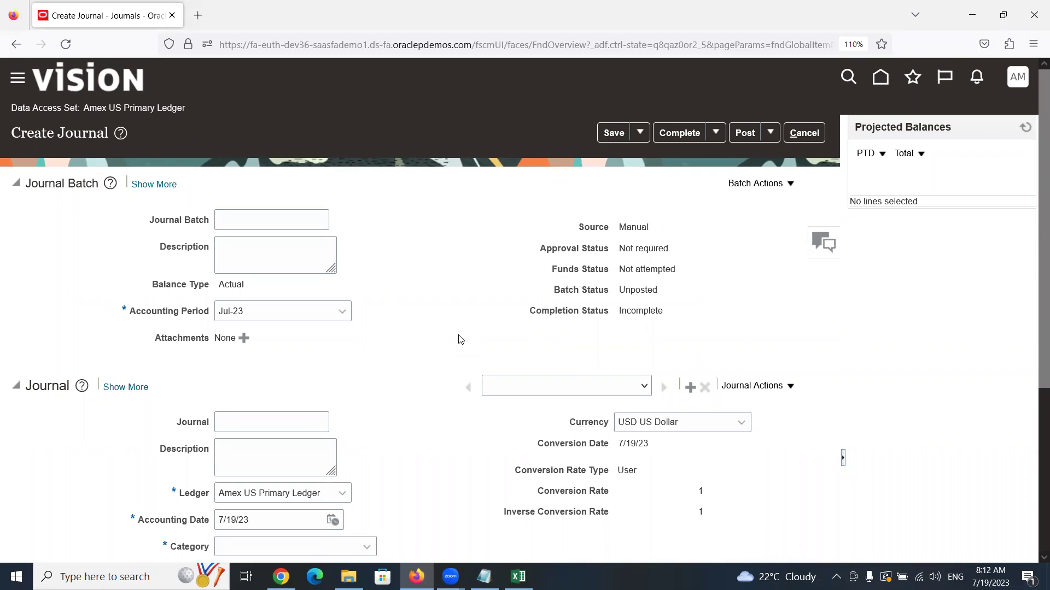
# Enter 'Salaries' as the journal batch name for the Amex US Primary Ledger
pyautogui.click(235, 224)
pyautogui.click(258, 427)
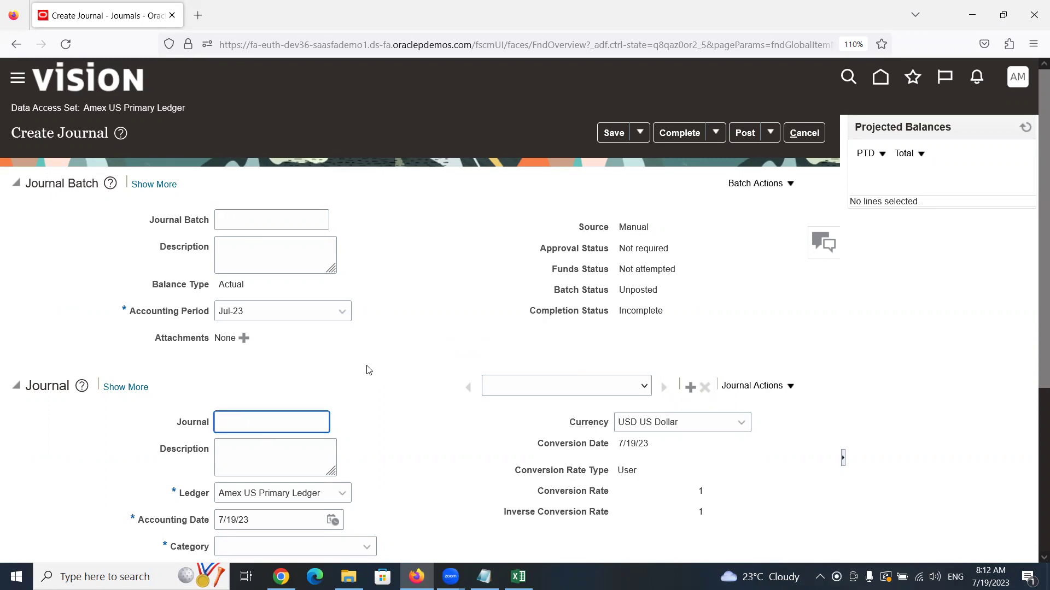
pyautogui.click(288, 224)
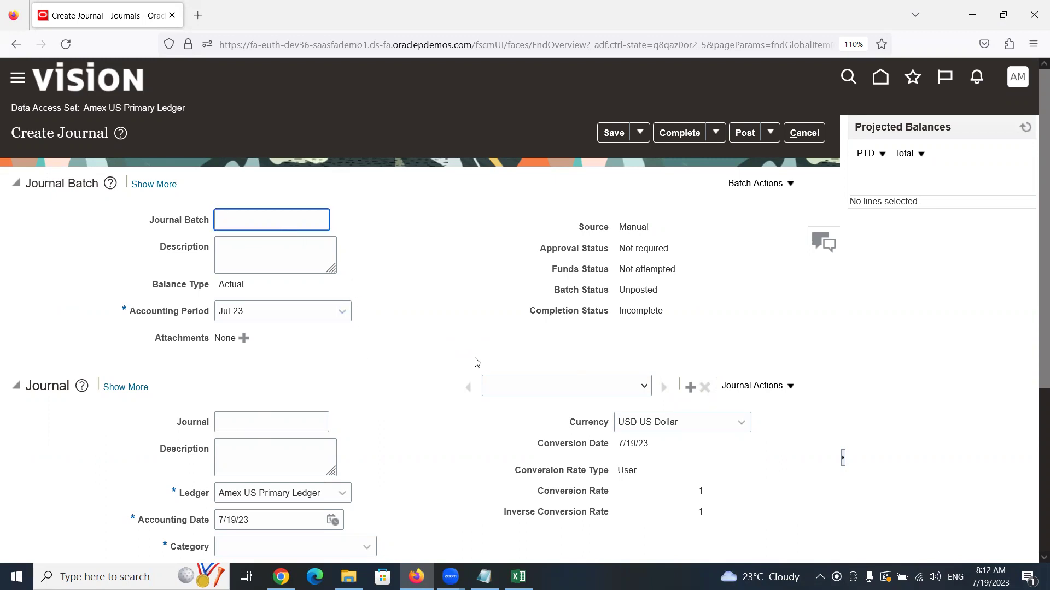
pyautogui.write('Salaries')
pyautogui.moveTo(84, 108); pyautogui.dragTo(195, 108)
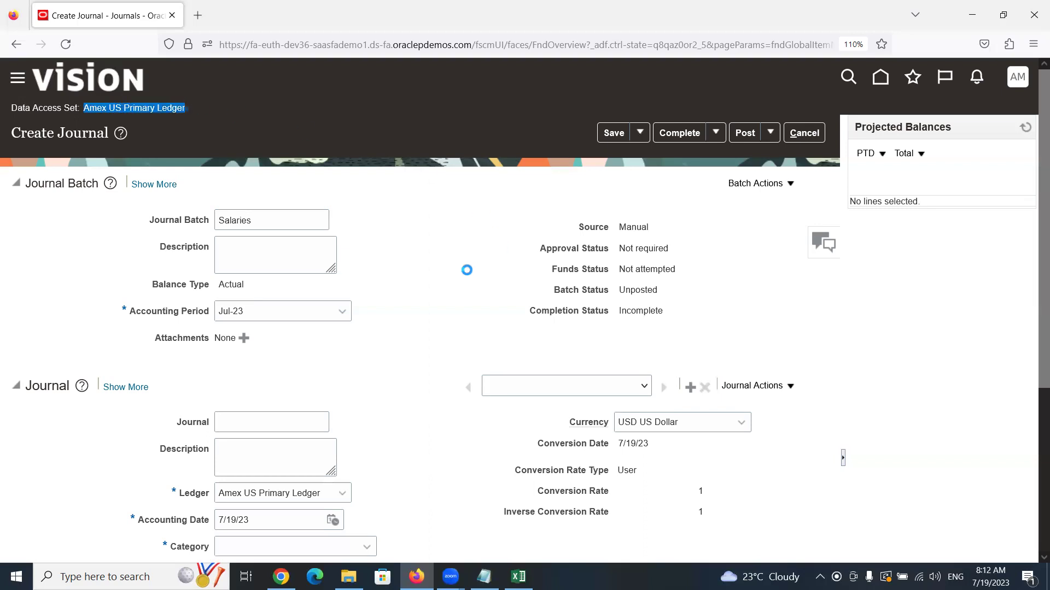
pyautogui.scroll(-2, 448, 328)
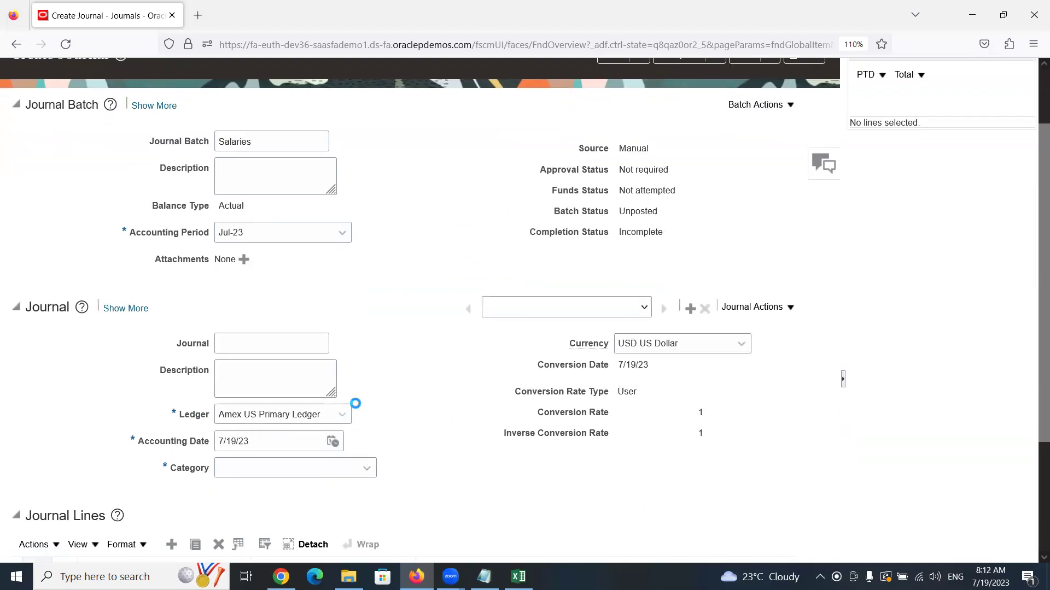
pyautogui.scroll(2, 390, 393)
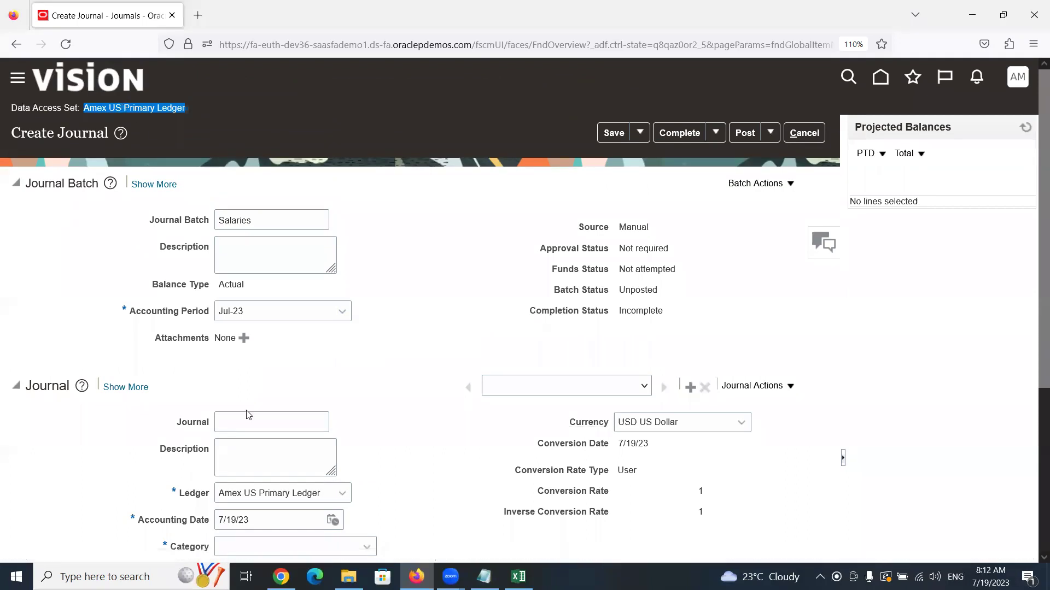
pyautogui.scroll(-4, 214, 437)
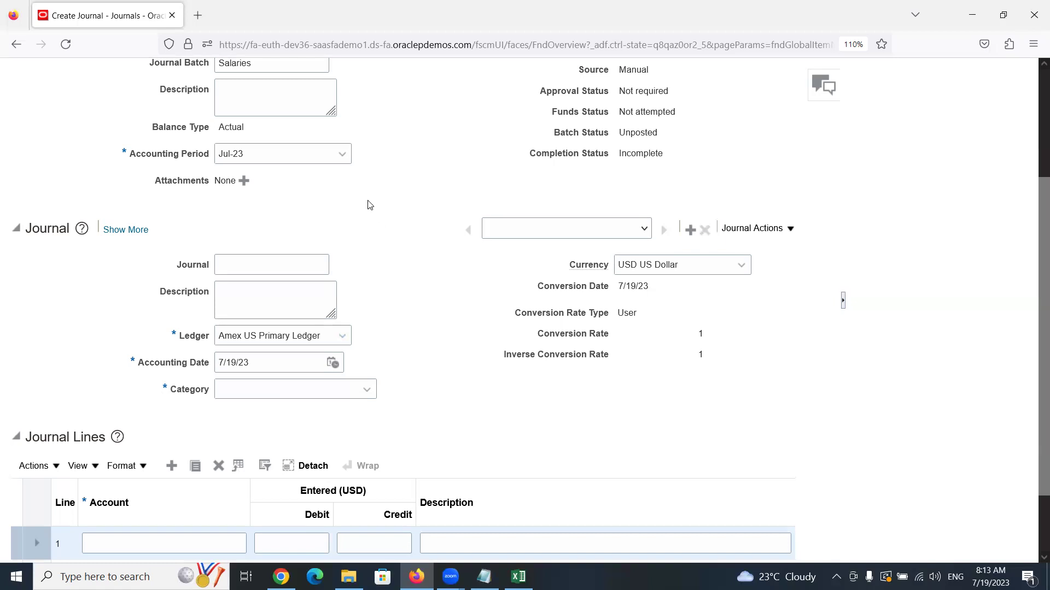
pyautogui.click(343, 156)
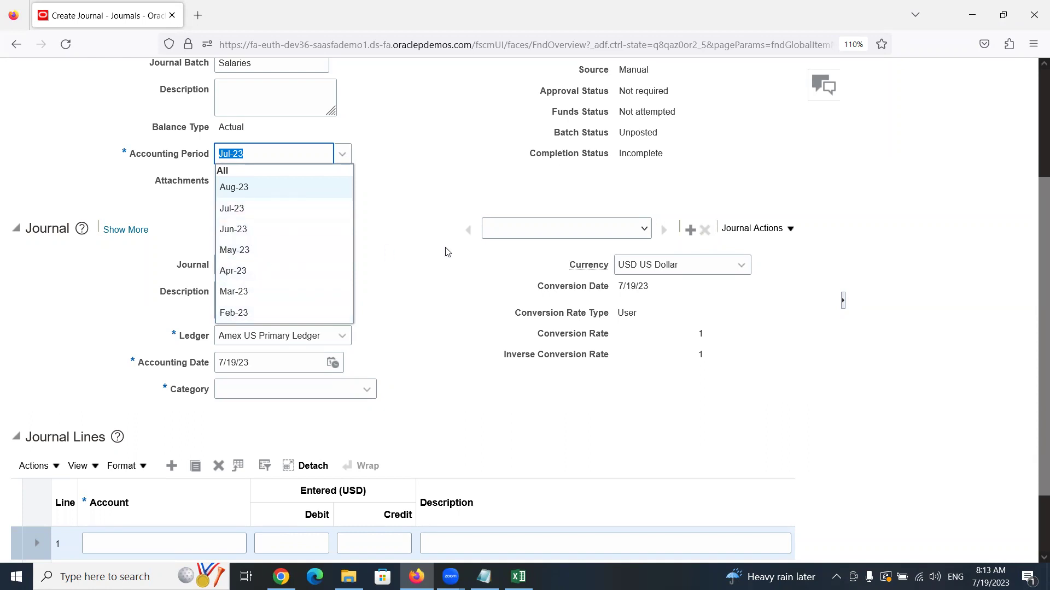
pyautogui.click(436, 268)
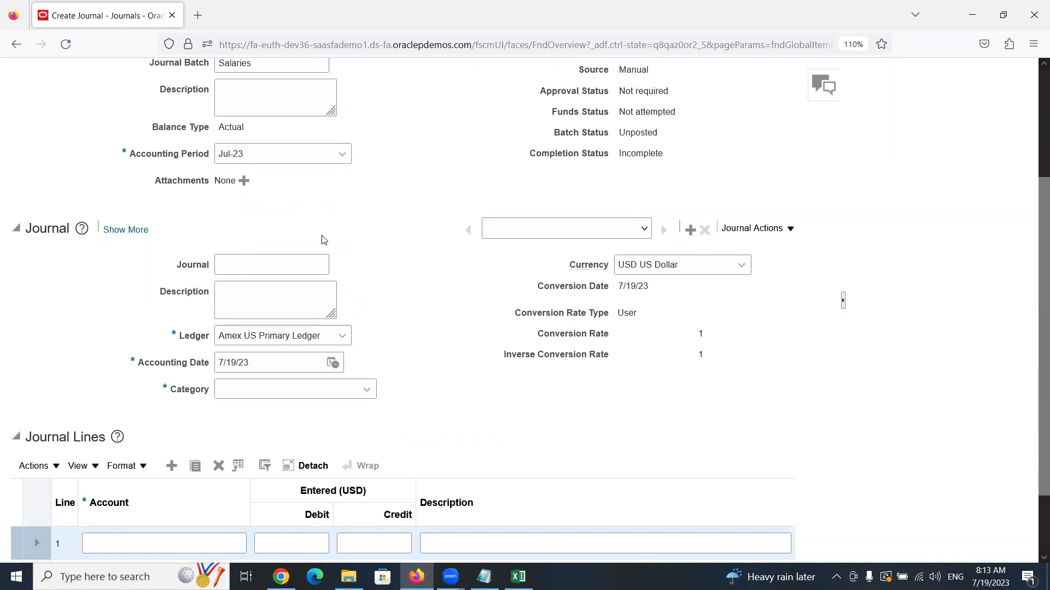
pyautogui.scroll(3, 306, 262)
pyautogui.doubleClick(280, 223)
pyautogui.hotkey('ctrl', 'c')
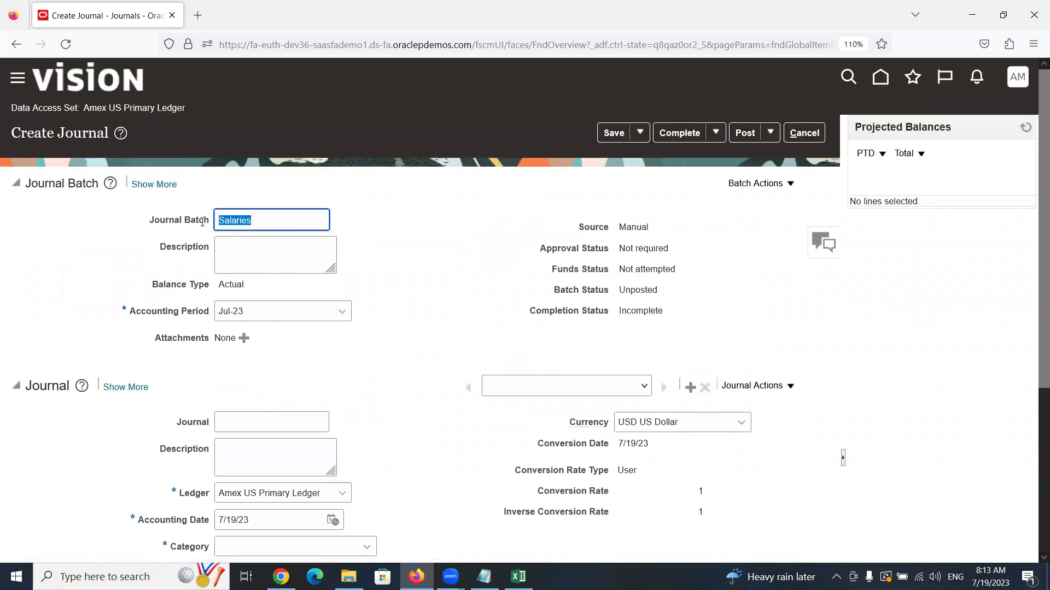
# Paste 'Salaries' into the Journal name field
pyautogui.click(270, 418)
pyautogui.hotkey('ctrl', 'v')
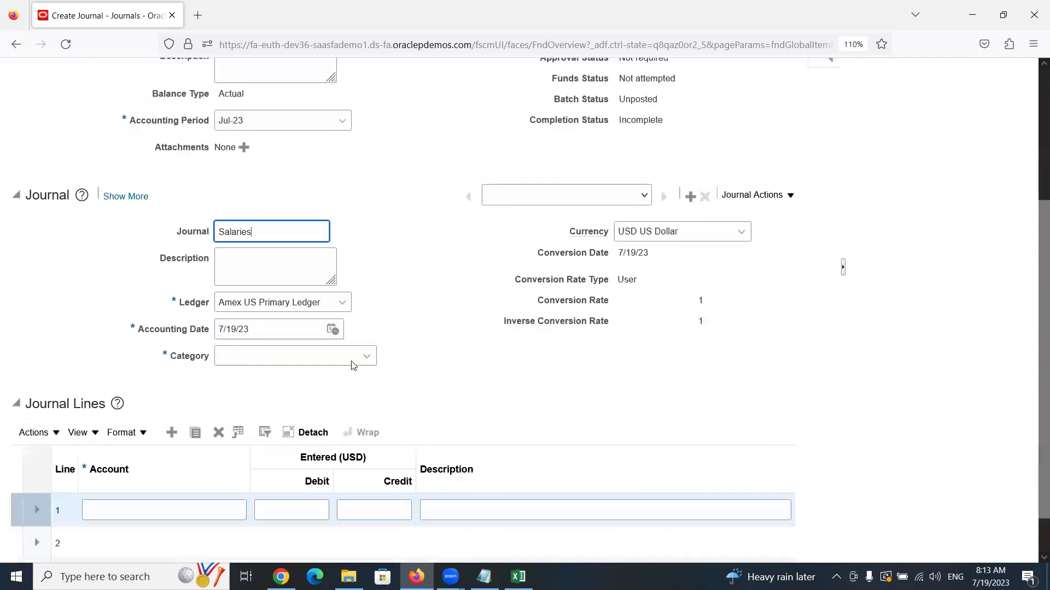
pyautogui.scroll(-4, 354, 381)
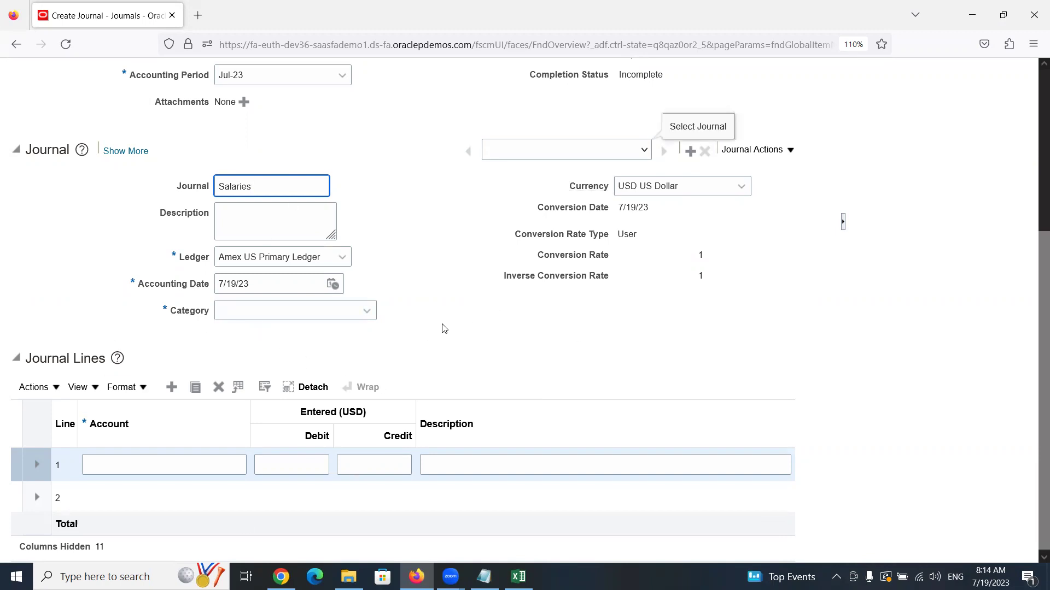
# Set the journal Category to Adjustment using the 'adj' suggestion
pyautogui.click(305, 305)
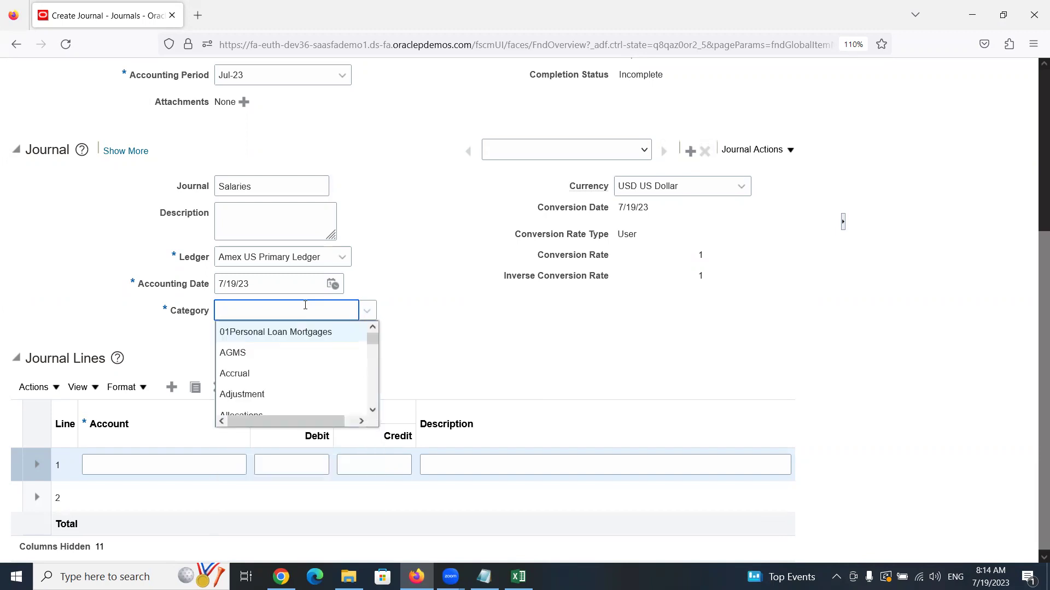
pyautogui.write('adj')
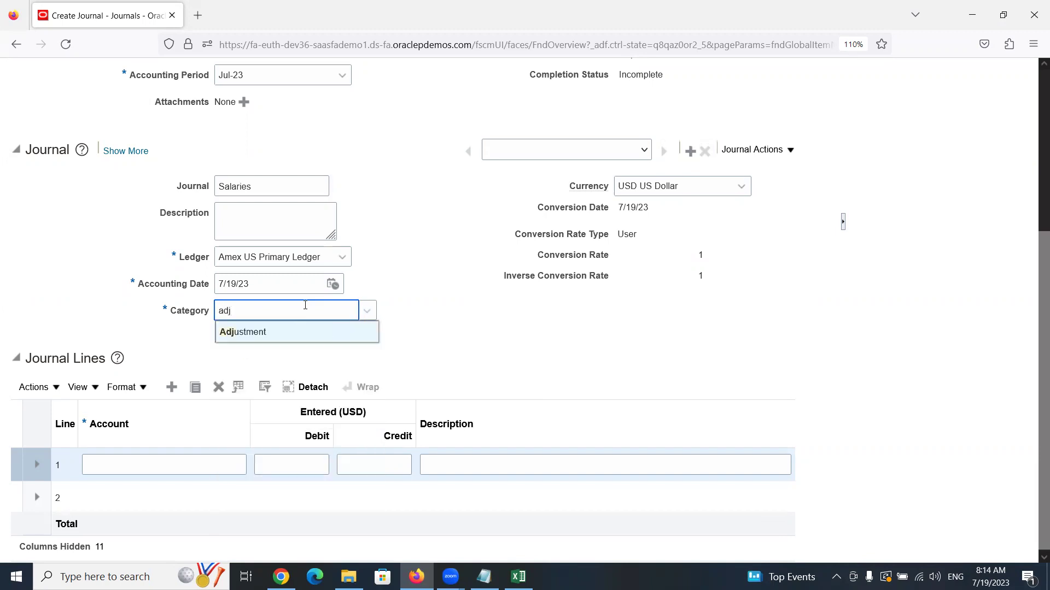
pyautogui.click(267, 332)
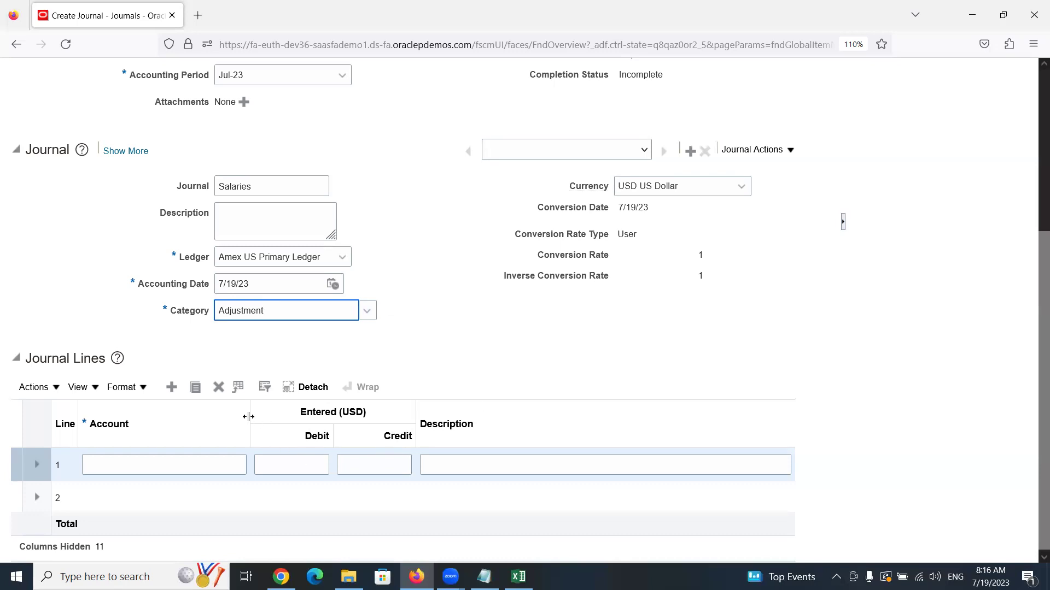
# Widen the Account column and open the account segment dialog for line 1
pyautogui.moveTo(247, 412)
pyautogui.mouseDown()
pyautogui.moveTo(279, 422)
pyautogui.moveTo(260, 413)
pyautogui.moveTo(251, 422)
pyautogui.mouseUp()
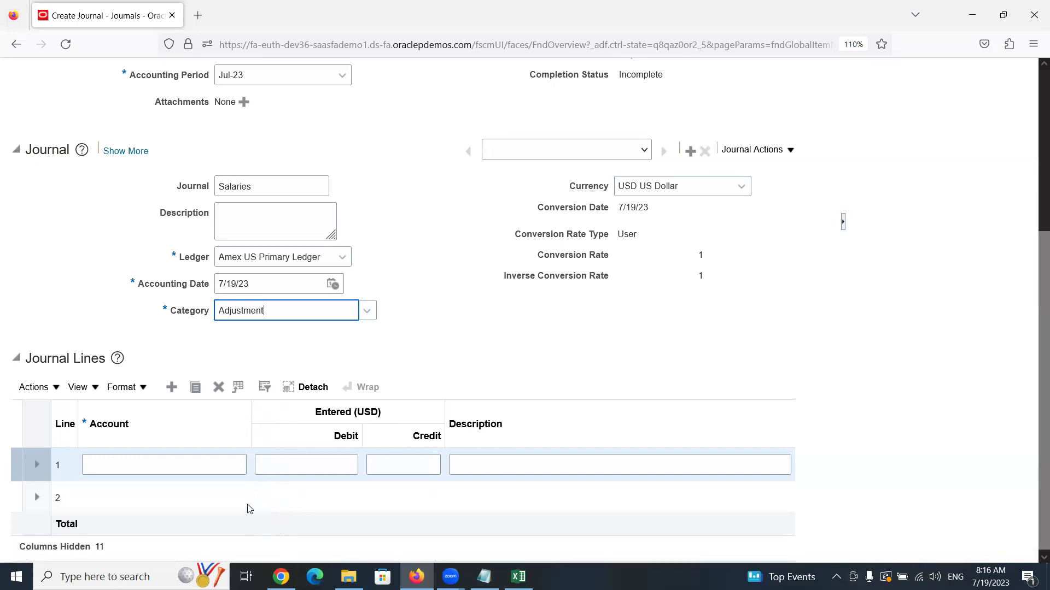
pyautogui.moveTo(249, 413); pyautogui.dragTo(288, 422)
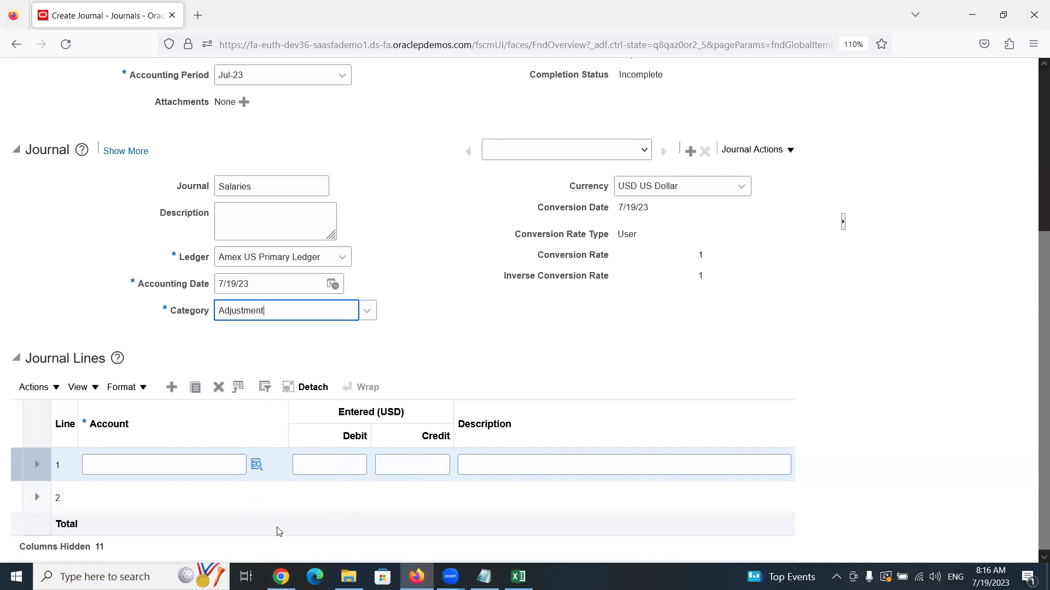
pyautogui.click(257, 468)
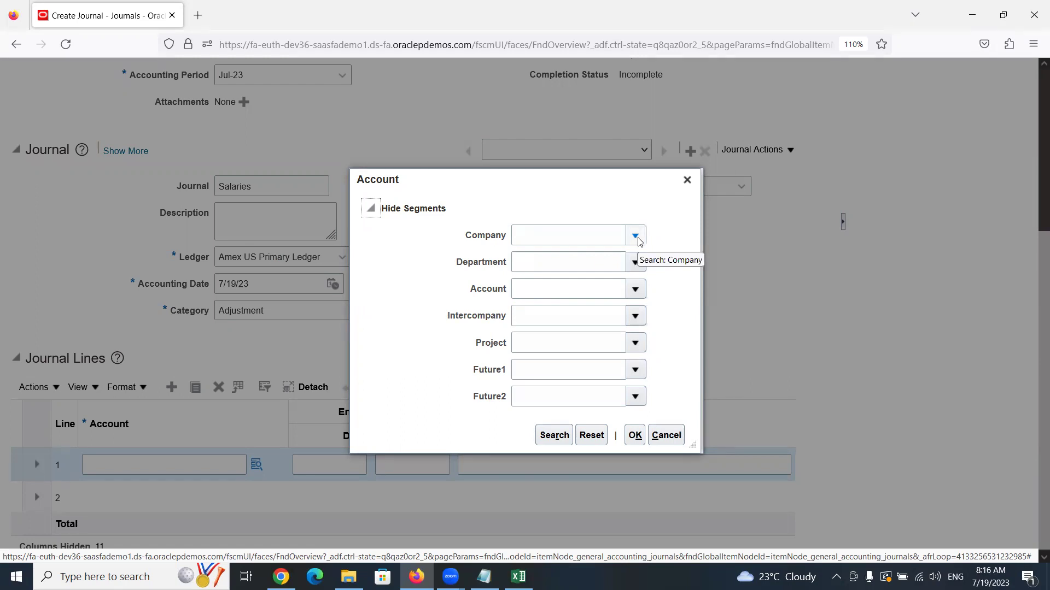
# Choose company 1000, department 1000 Finance, account 20000 Salaries and intercompany 0000
pyautogui.click(636, 238)
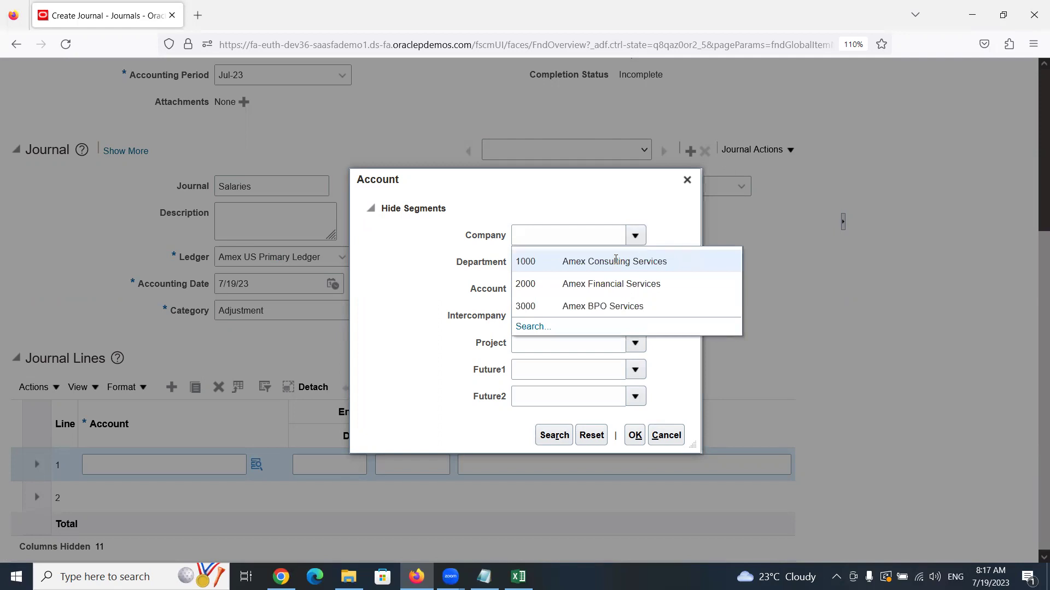
pyautogui.click(570, 261)
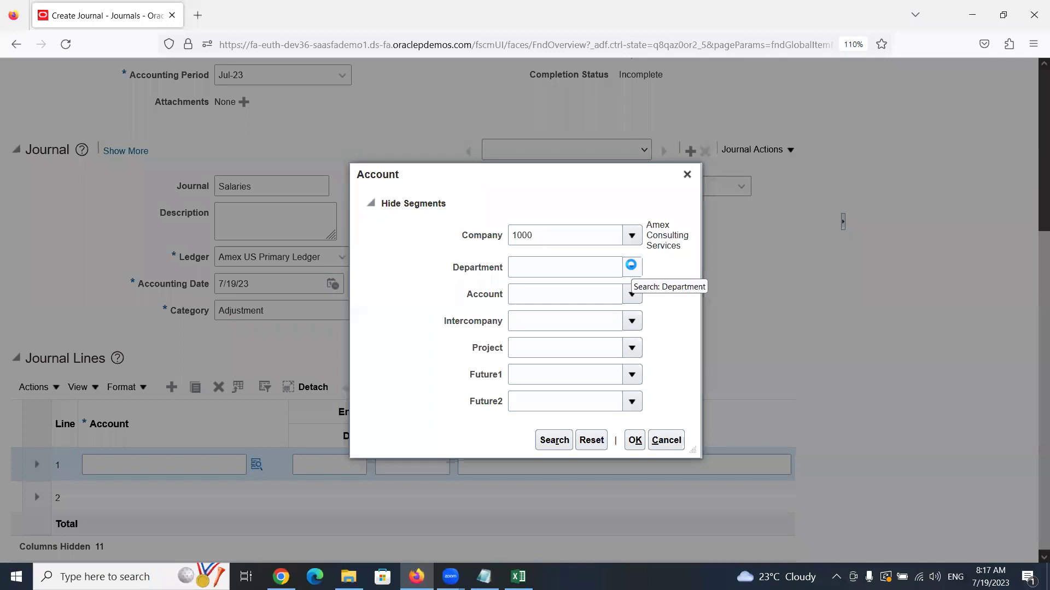
pyautogui.click(631, 266)
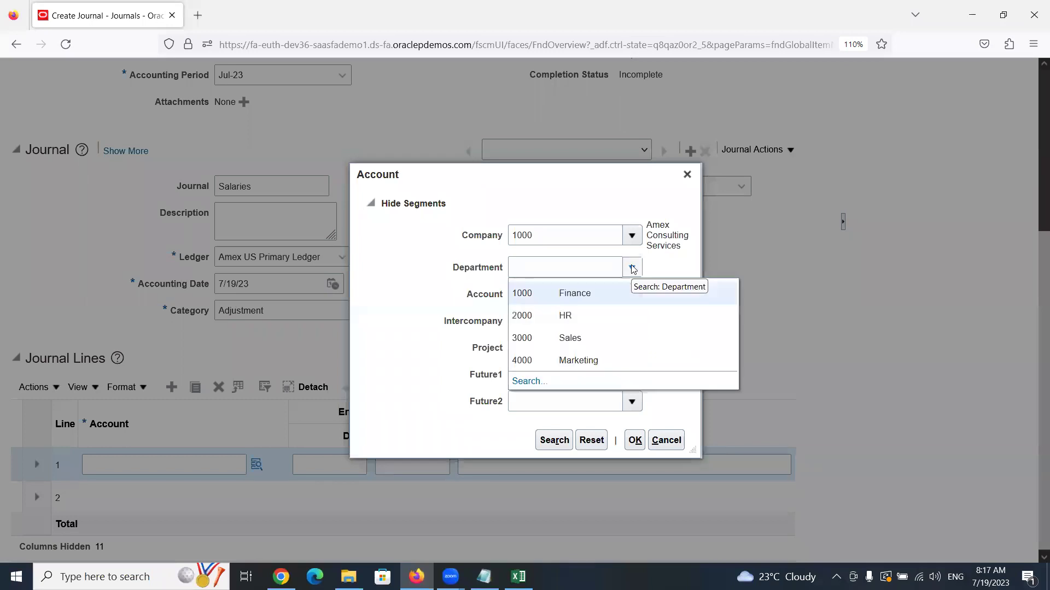
pyautogui.click(591, 287)
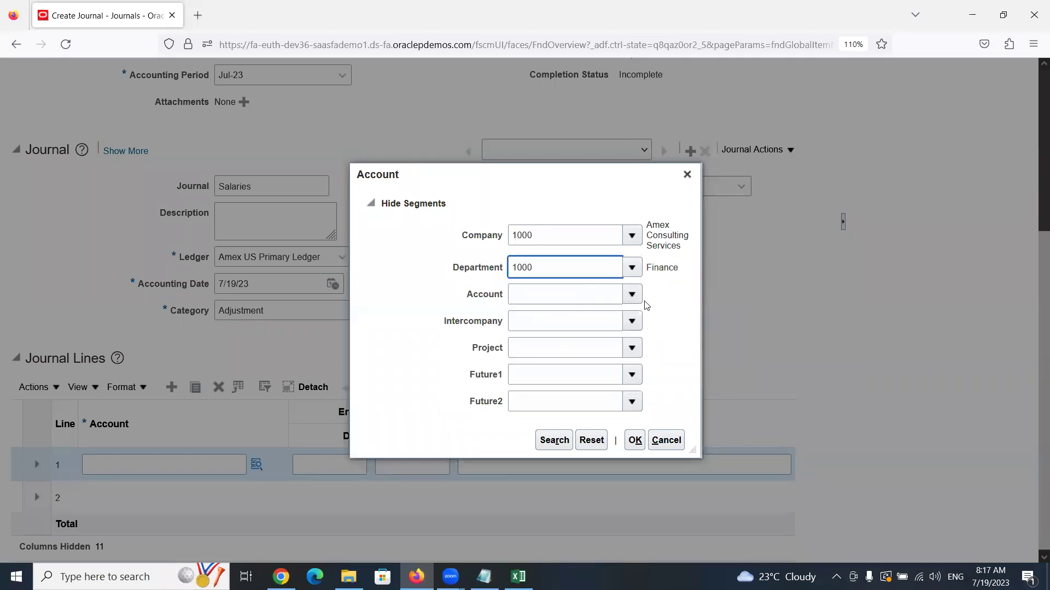
pyautogui.click(630, 291)
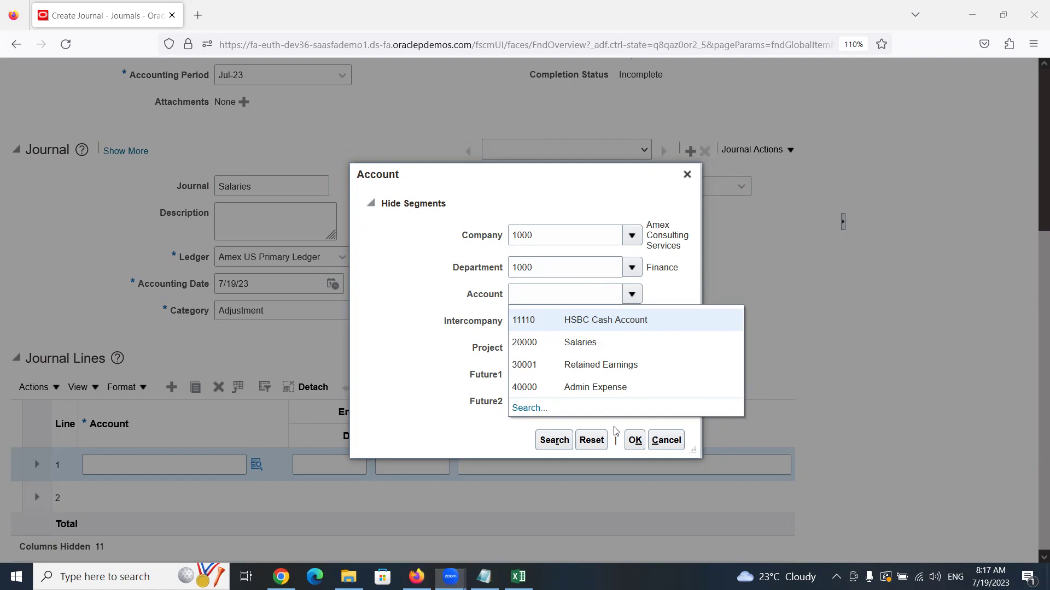
pyautogui.click(600, 341)
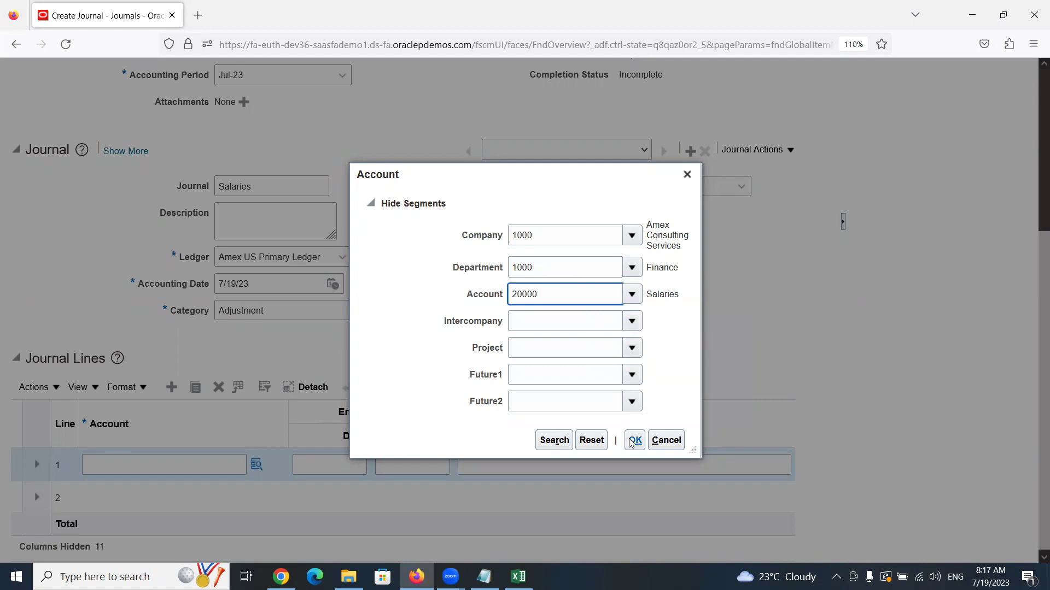
pyautogui.click(632, 322)
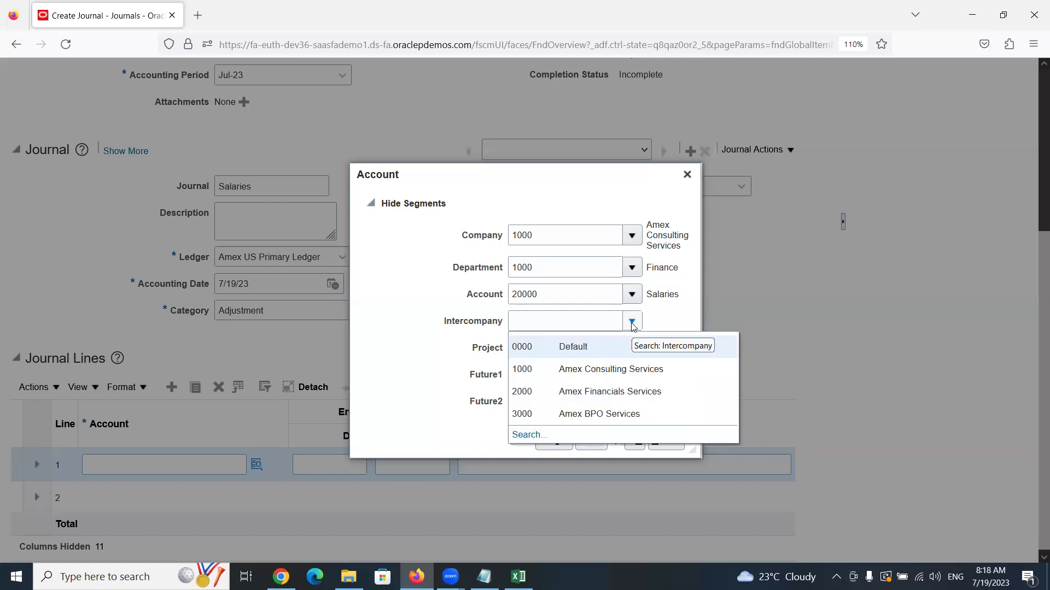
pyautogui.click(604, 347)
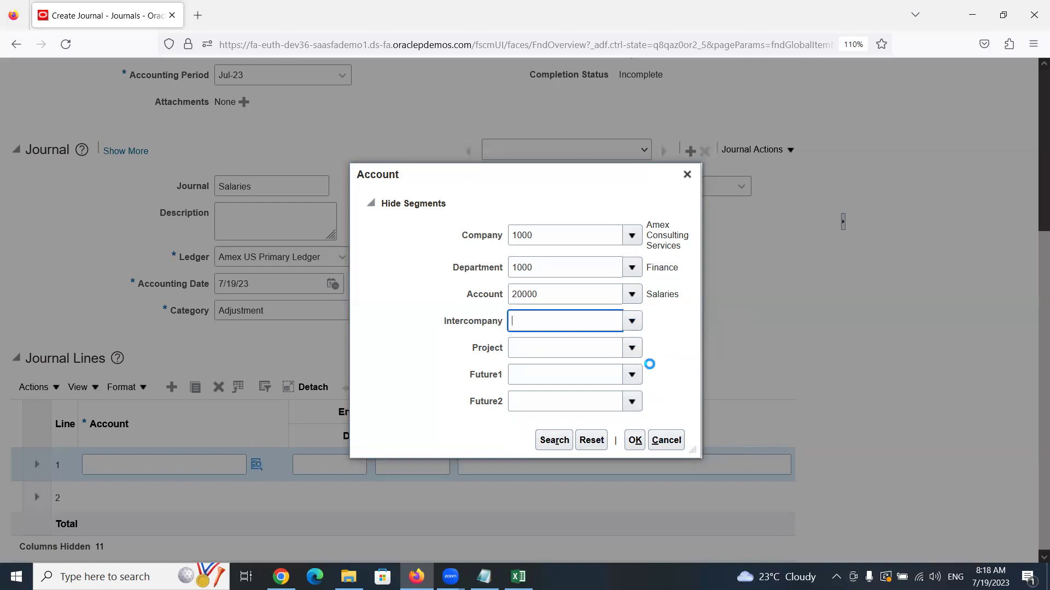
# Set Project, Future1 and Future2 to 0000 Default and confirm the account
pyautogui.click(630, 347)
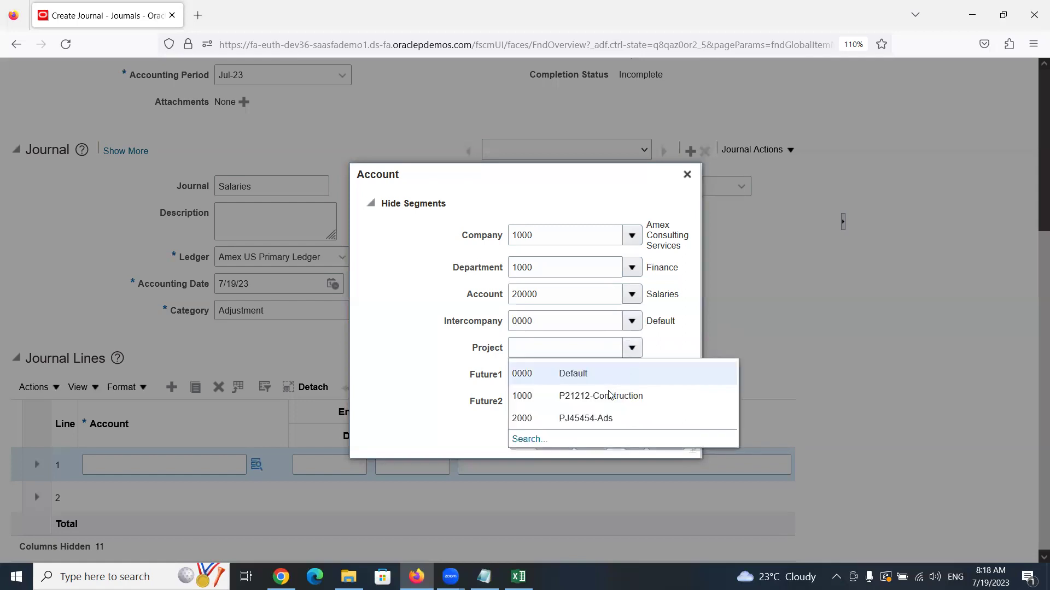
pyautogui.click(576, 376)
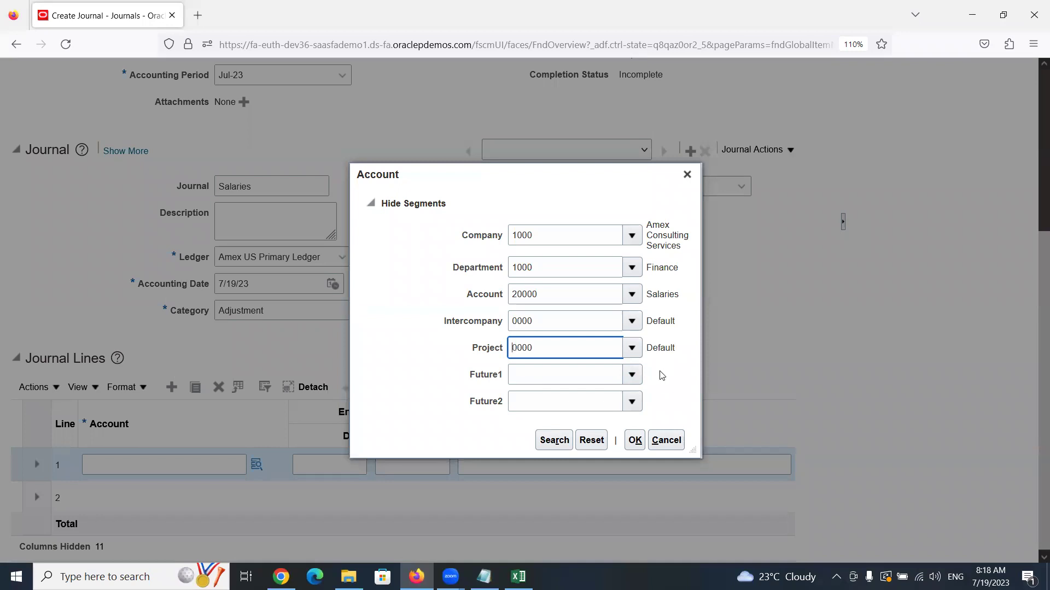
pyautogui.click(633, 375)
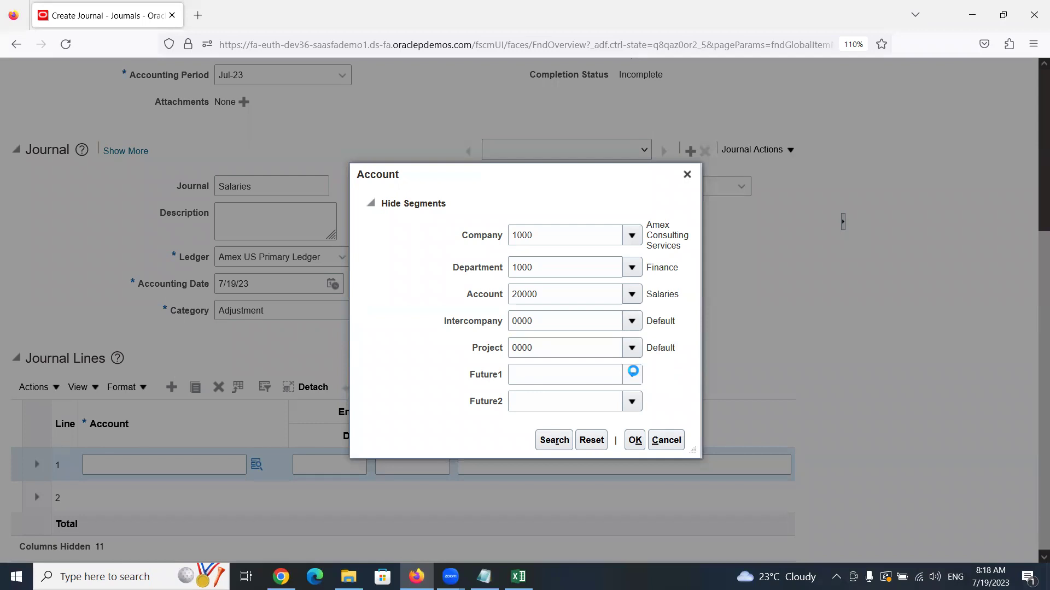
pyautogui.click(581, 400)
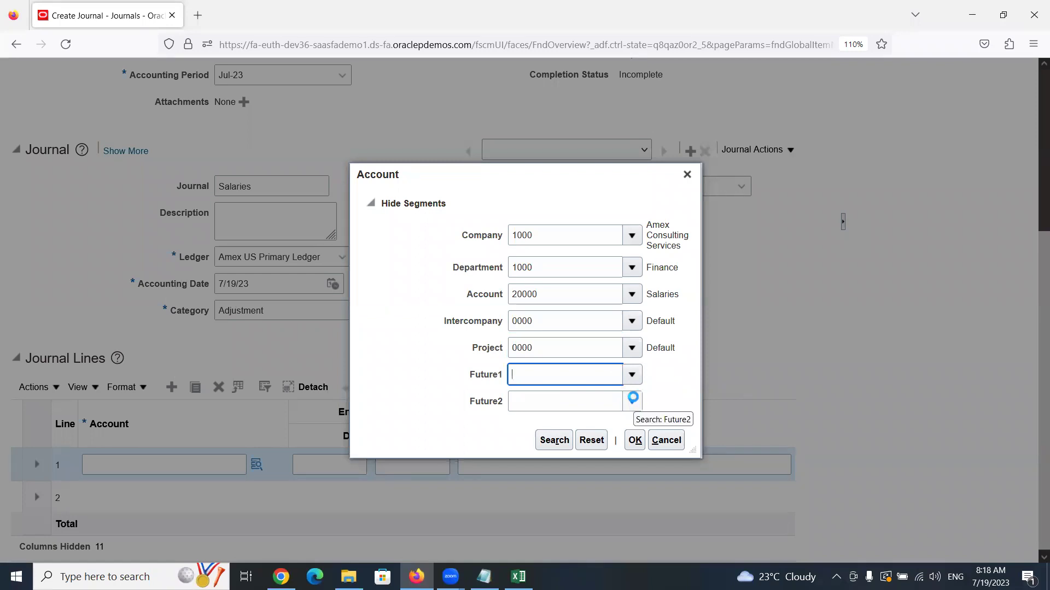
pyautogui.click(633, 402)
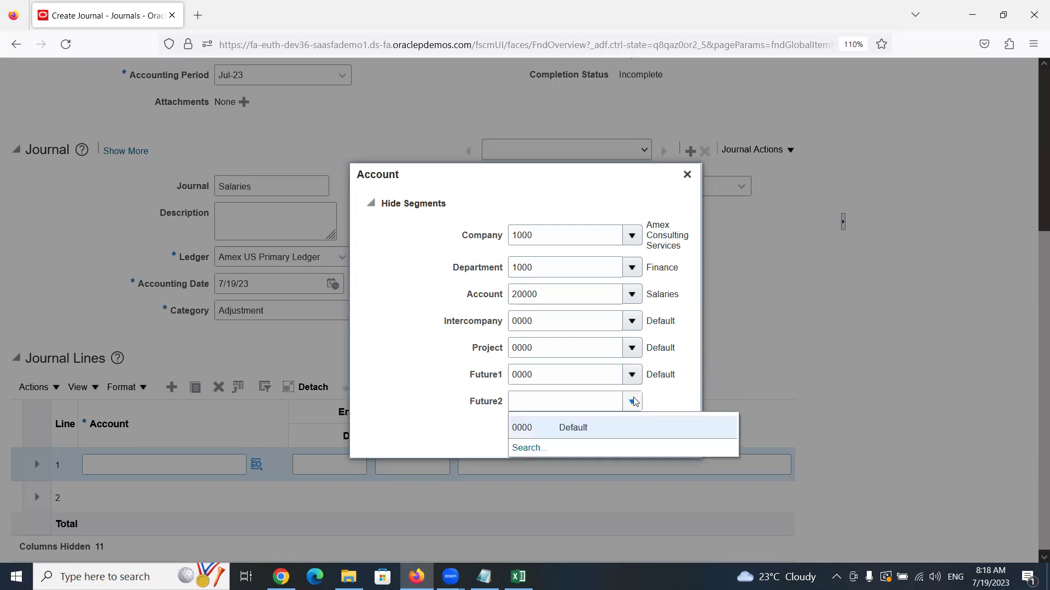
pyautogui.click(585, 420)
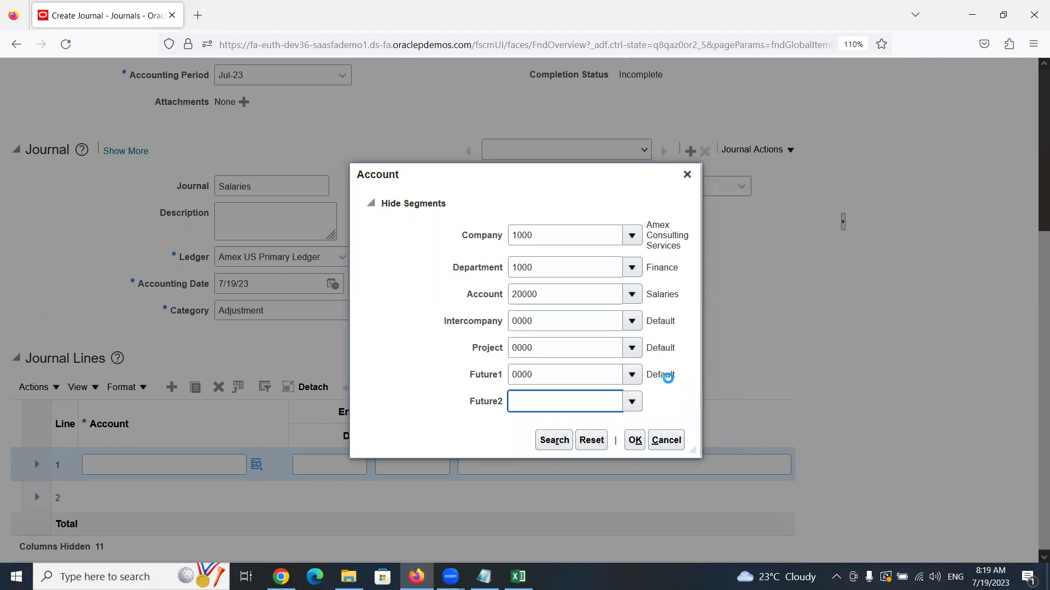
pyautogui.click(634, 441)
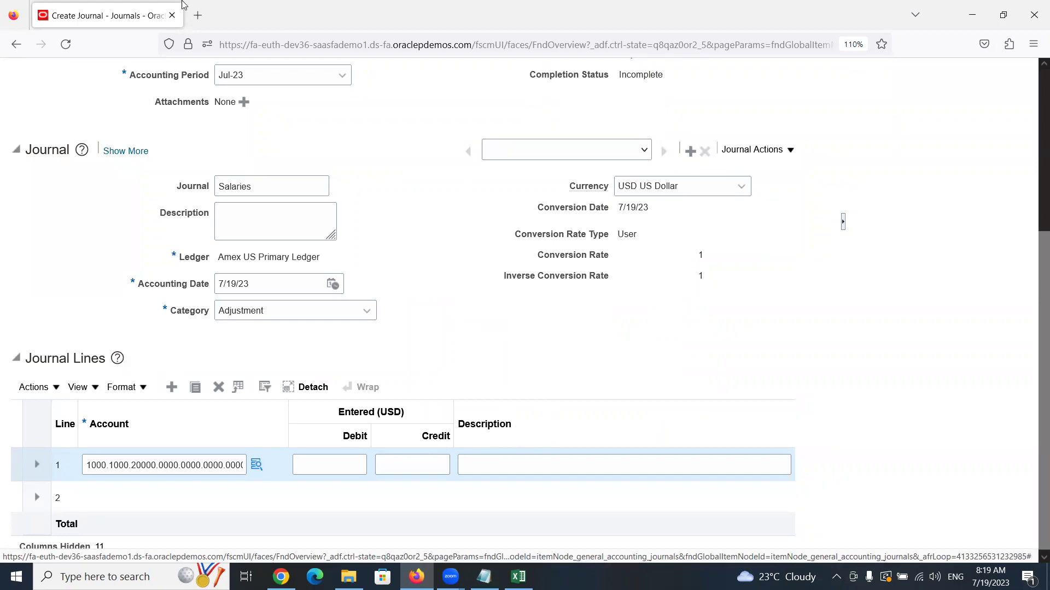
# Duplicate the journal browser tab and open Setup and Maintenance there, declining the Zoom prompt
pyautogui.rightClick(120, 12)
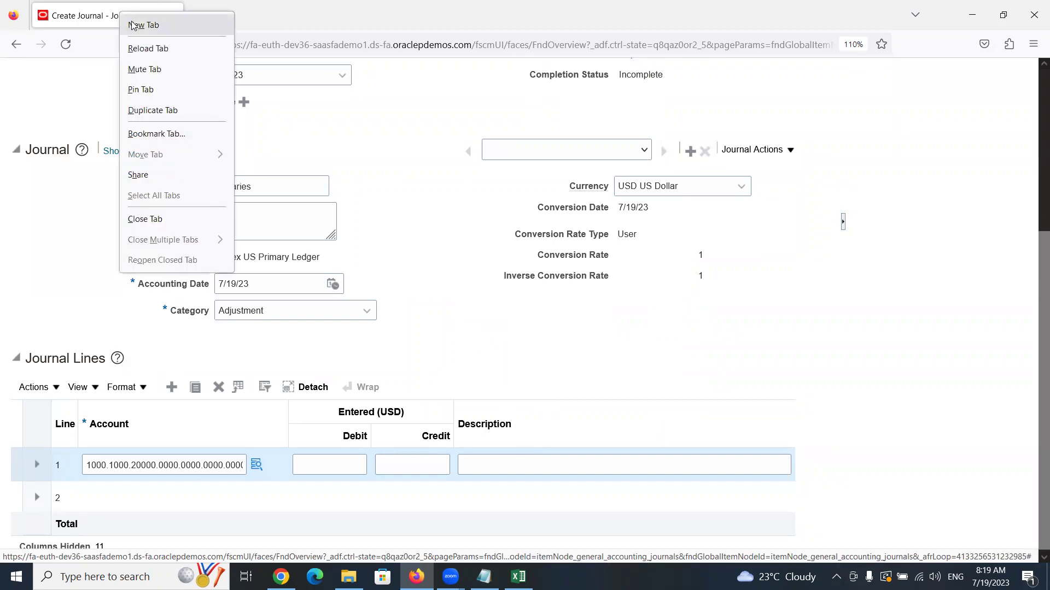
pyautogui.click(164, 110)
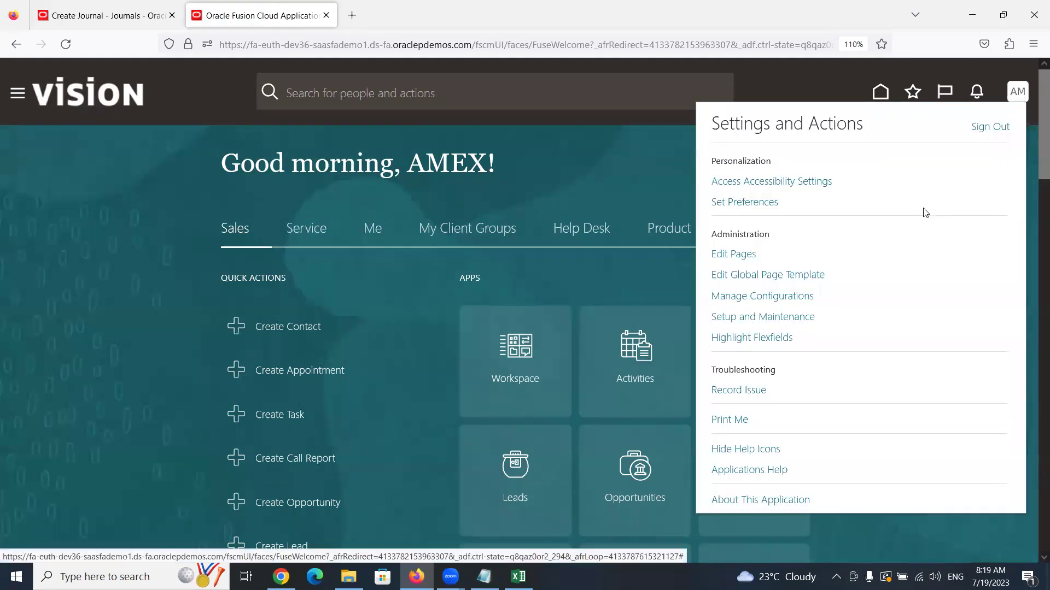
pyautogui.click(772, 319)
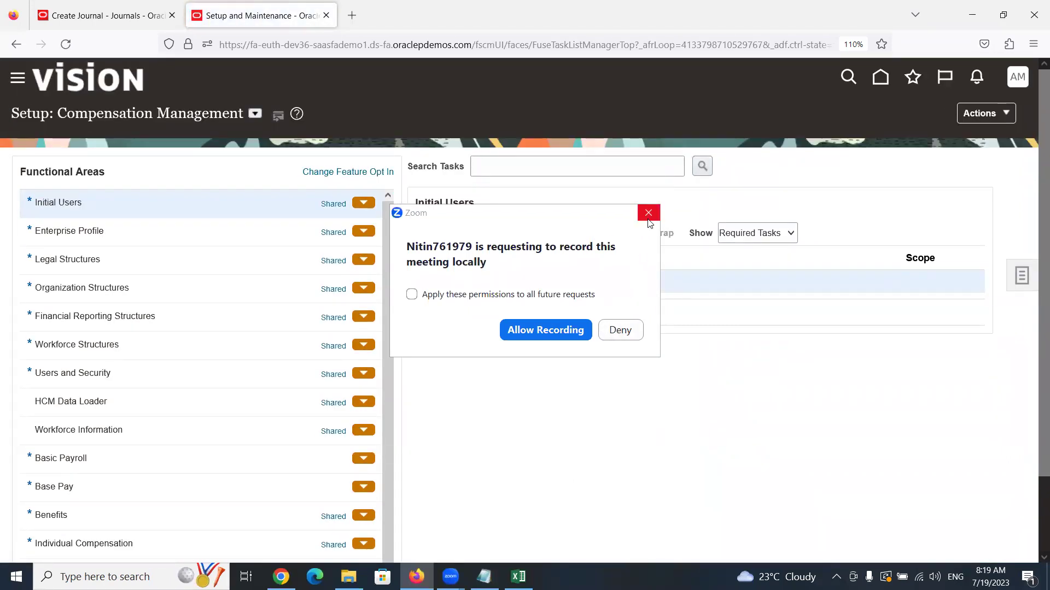
pyautogui.click(620, 330)
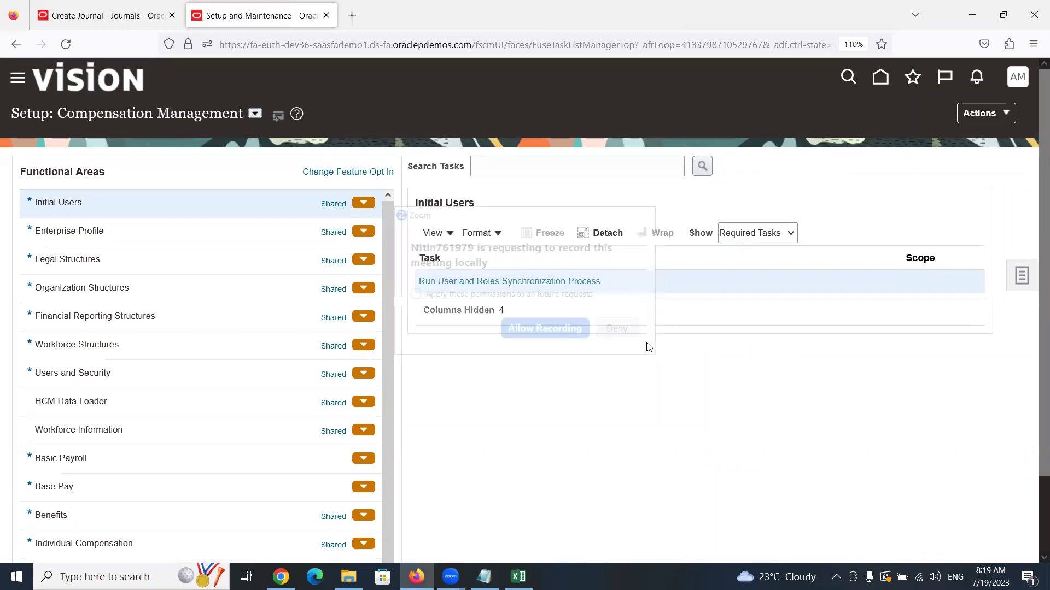
# Open the Setup and Maintenance task Search page, ready for a query
pyautogui.click(1019, 272)
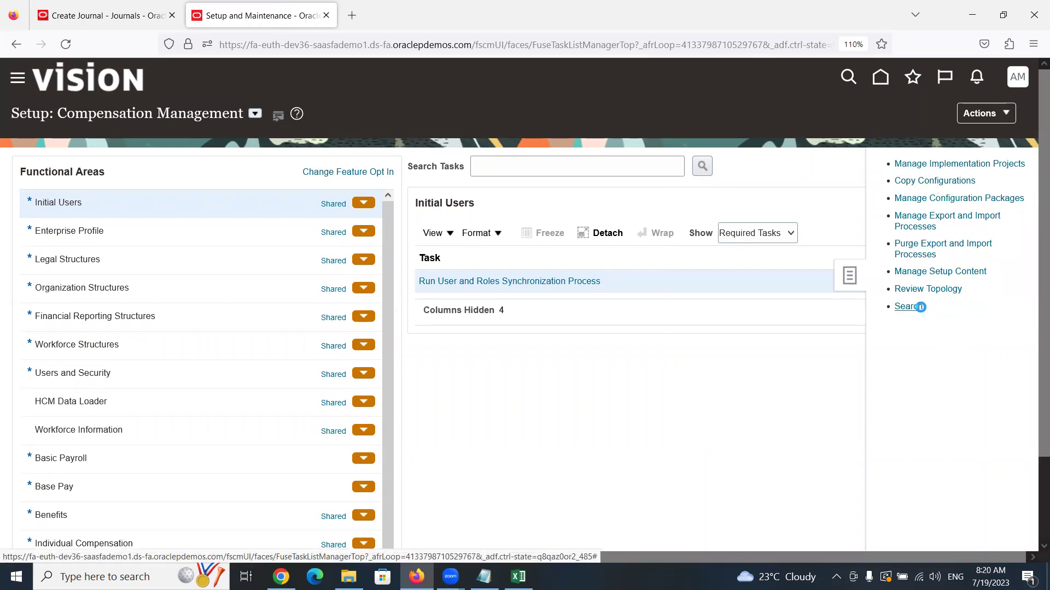
pyautogui.click(908, 306)
pyautogui.click(396, 164)
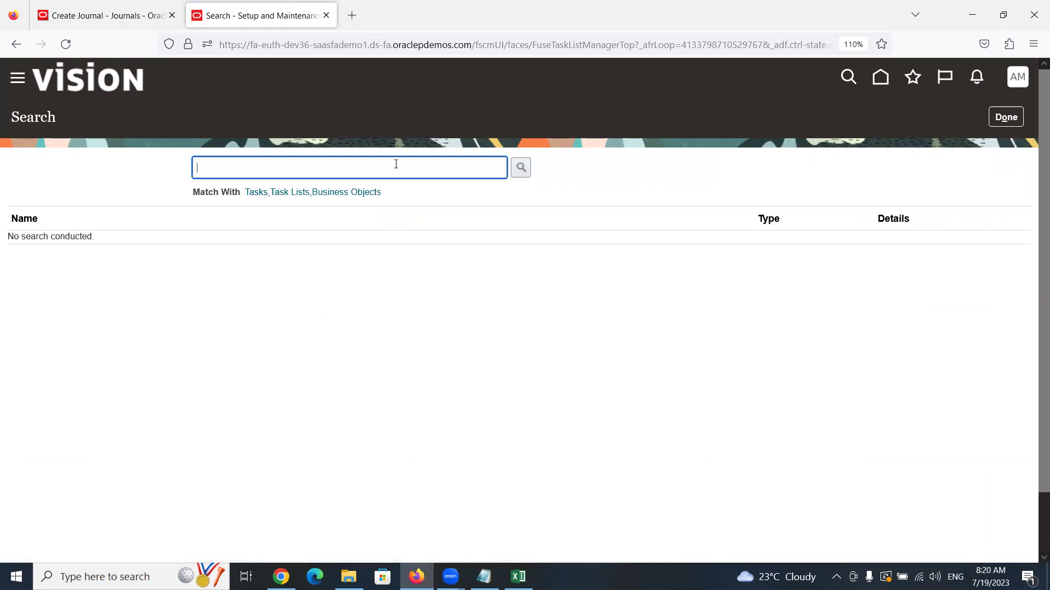
# Search tasks for 'Chart of accounts s' and open the Accounting Flexfield's structure instances
pyautogui.write('Chart of accounts s')
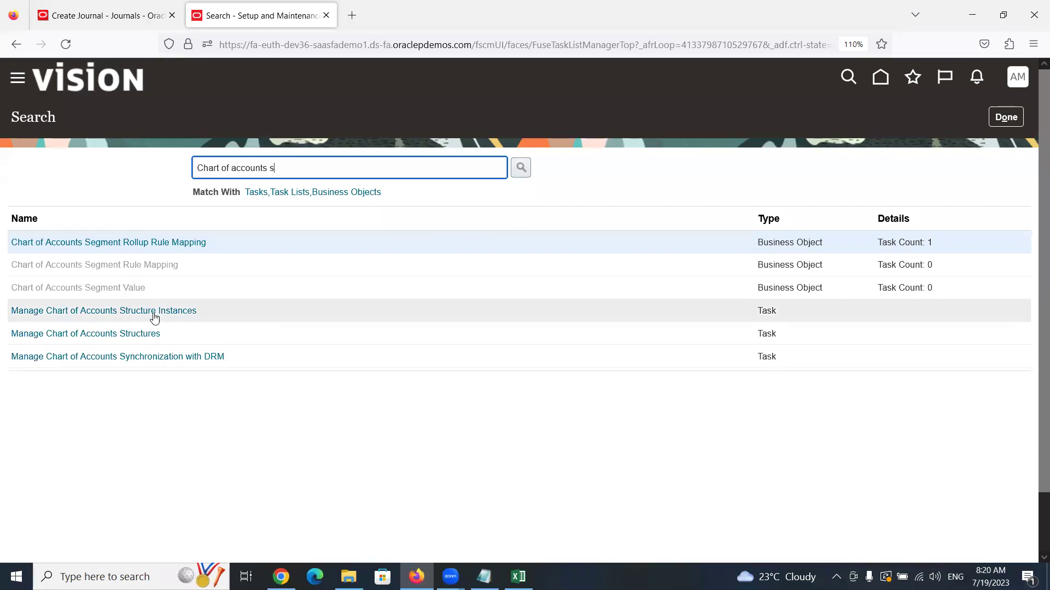
pyautogui.click(115, 335)
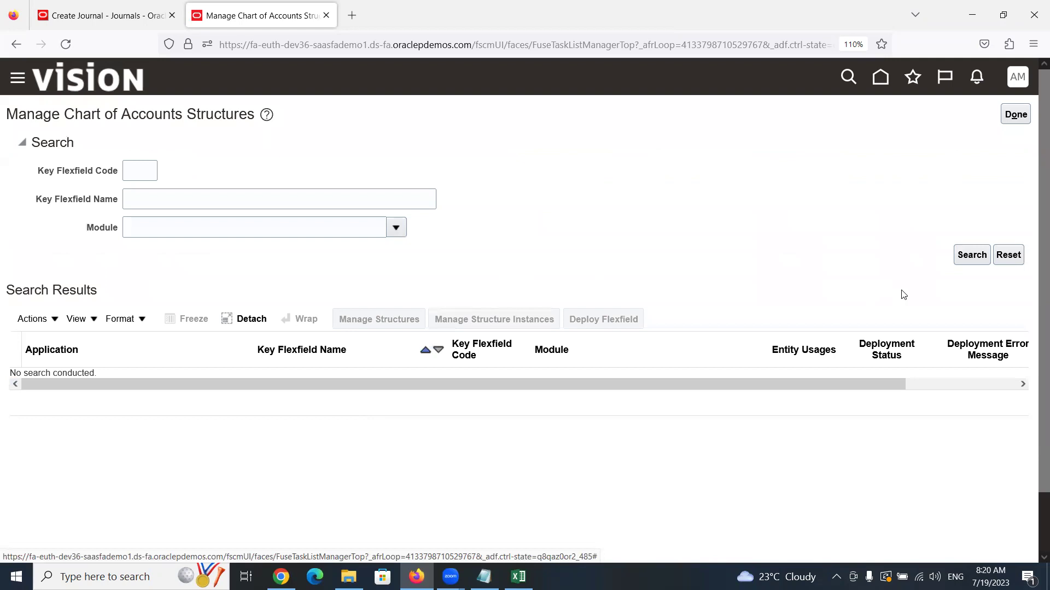
pyautogui.click(969, 264)
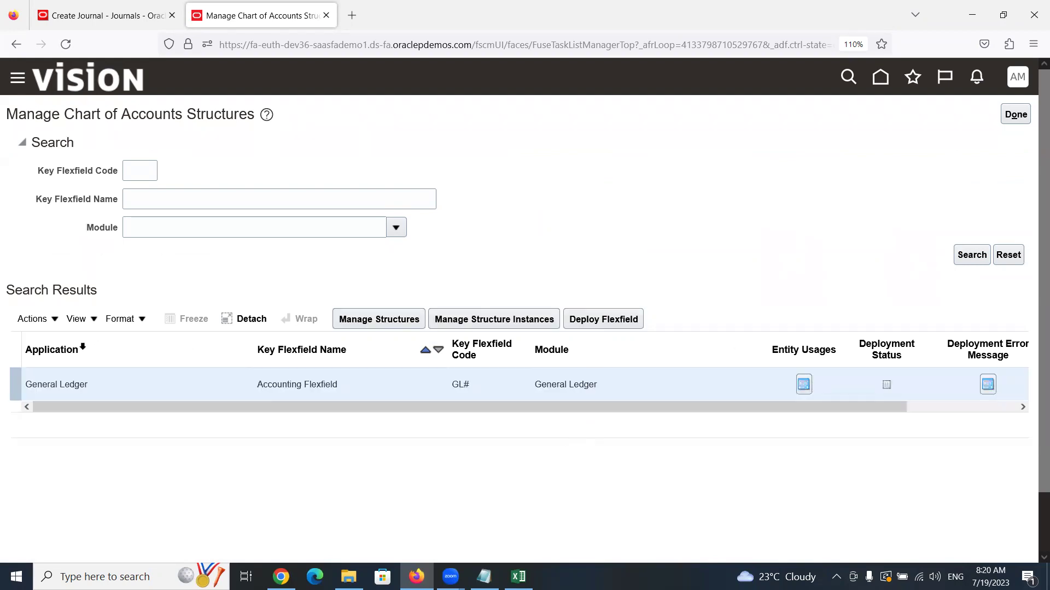
pyautogui.click(536, 325)
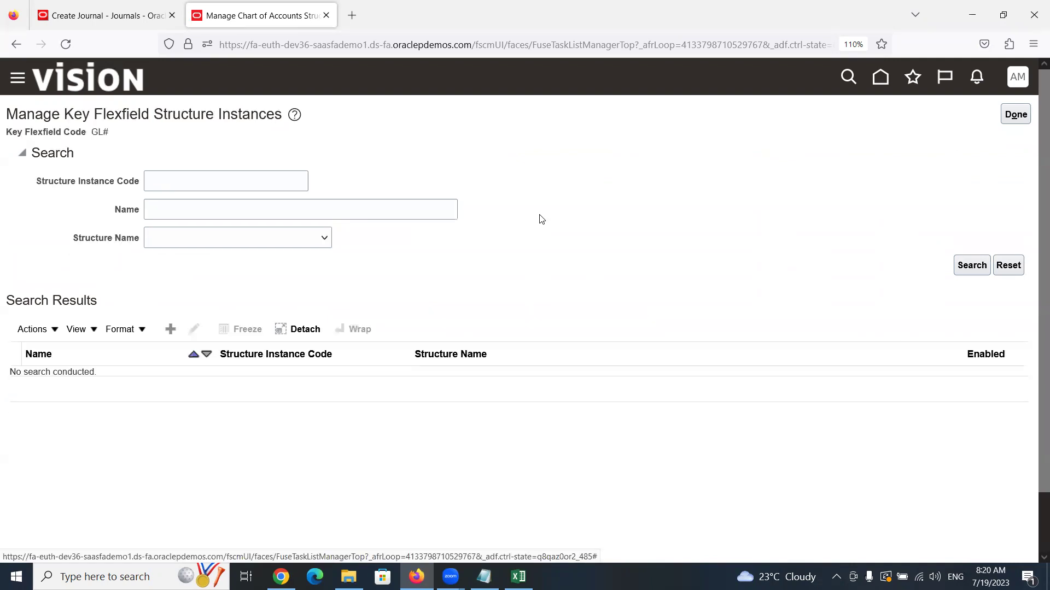
# Search Structure Instance Code for 'Amex Accounting Fl' and edit the Amex Accounting Flex result
pyautogui.click(235, 175)
pyautogui.write('A')
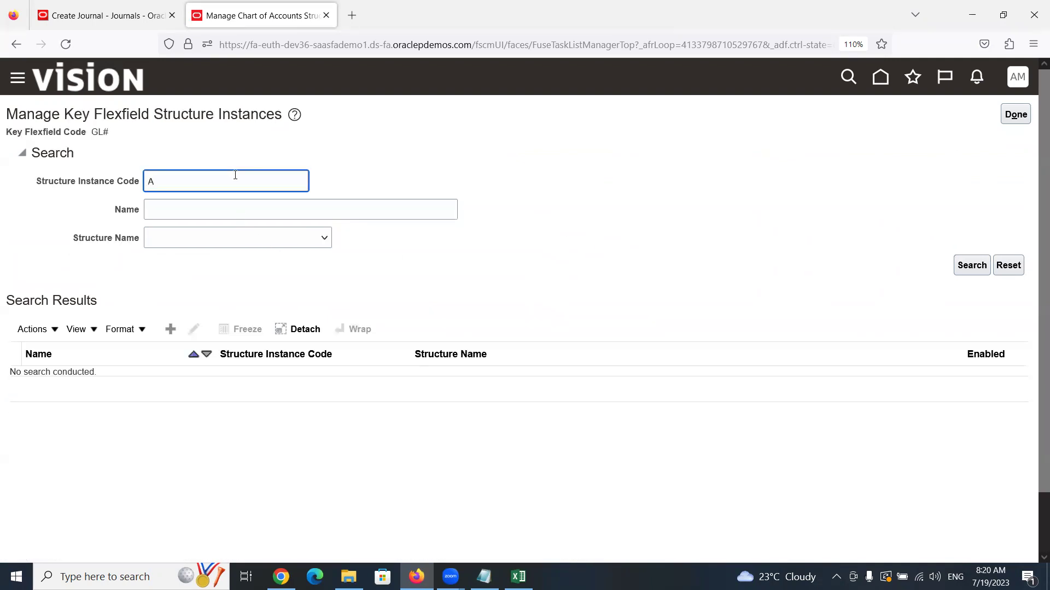
pyautogui.write('mex Accounting Fl')
pyautogui.press('Return')
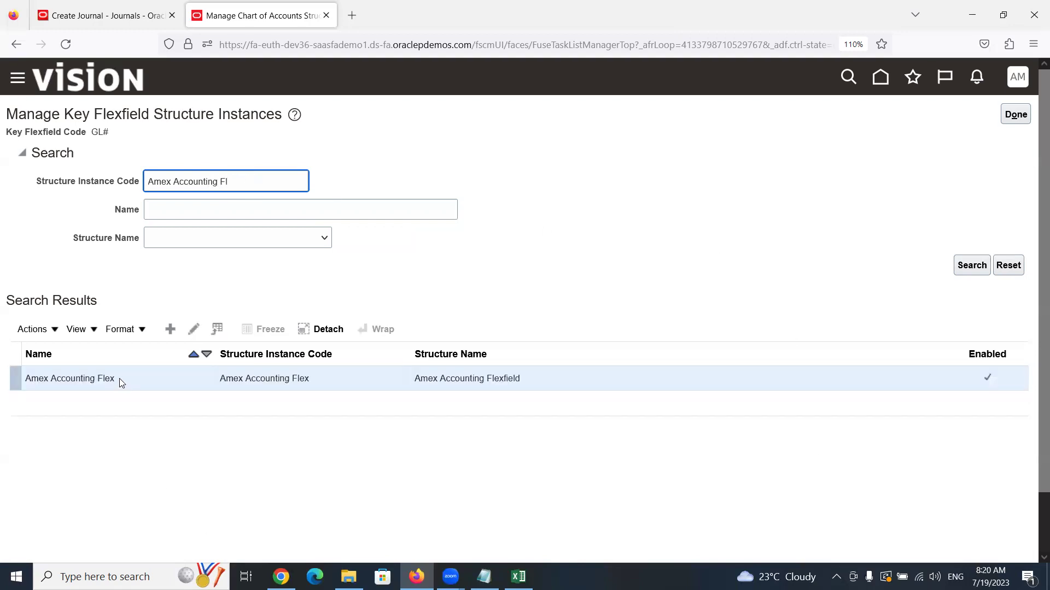
pyautogui.click(194, 330)
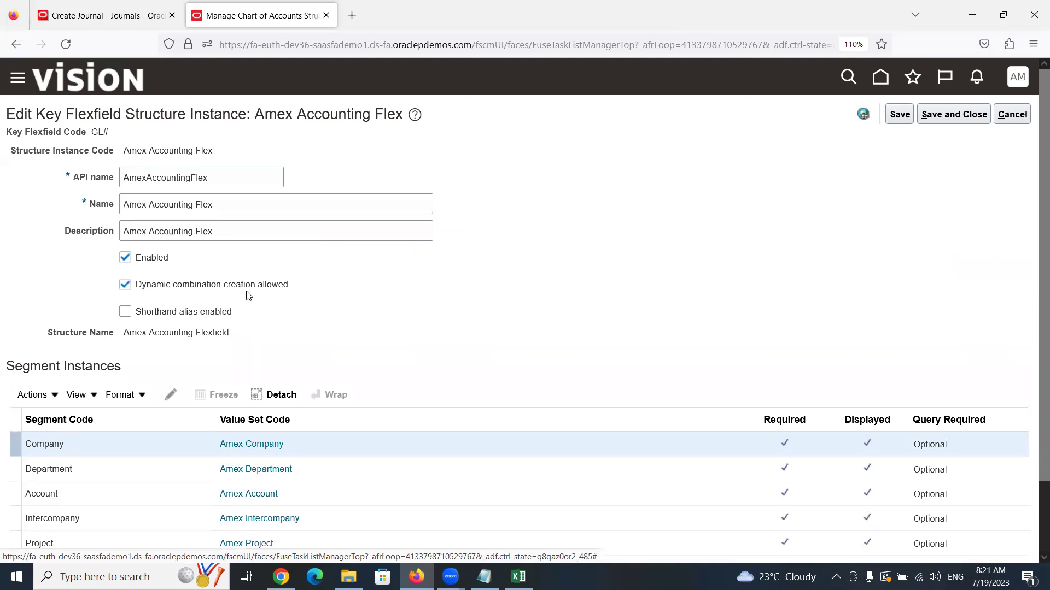
# Compare the Amex Accounting Flex instance settings with the journal, finishing on Create Journal
pyautogui.click(127, 24)
pyautogui.scroll(-4, 405, 317)
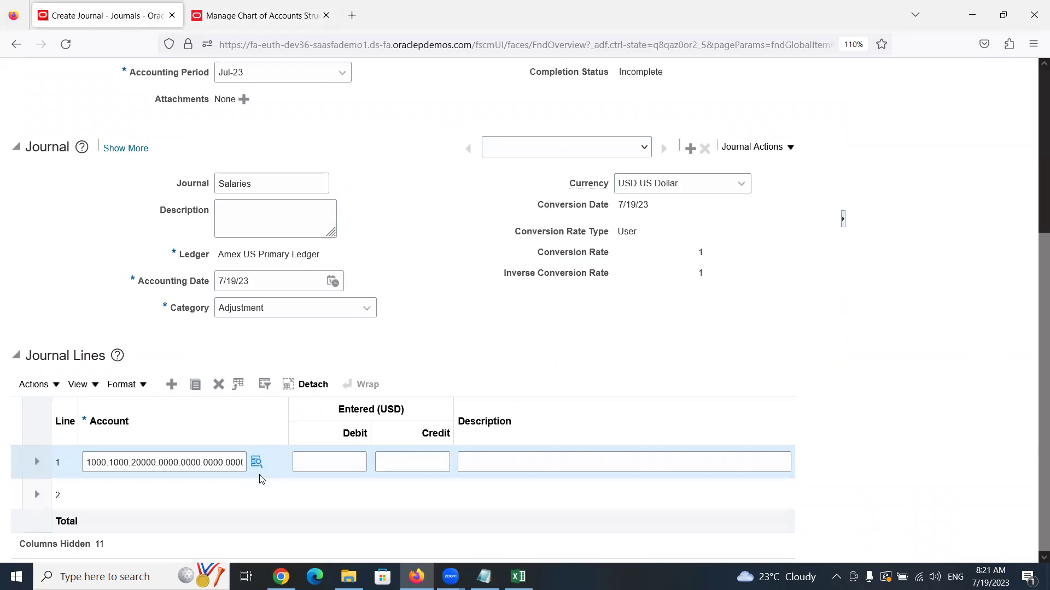
pyautogui.click(261, 15)
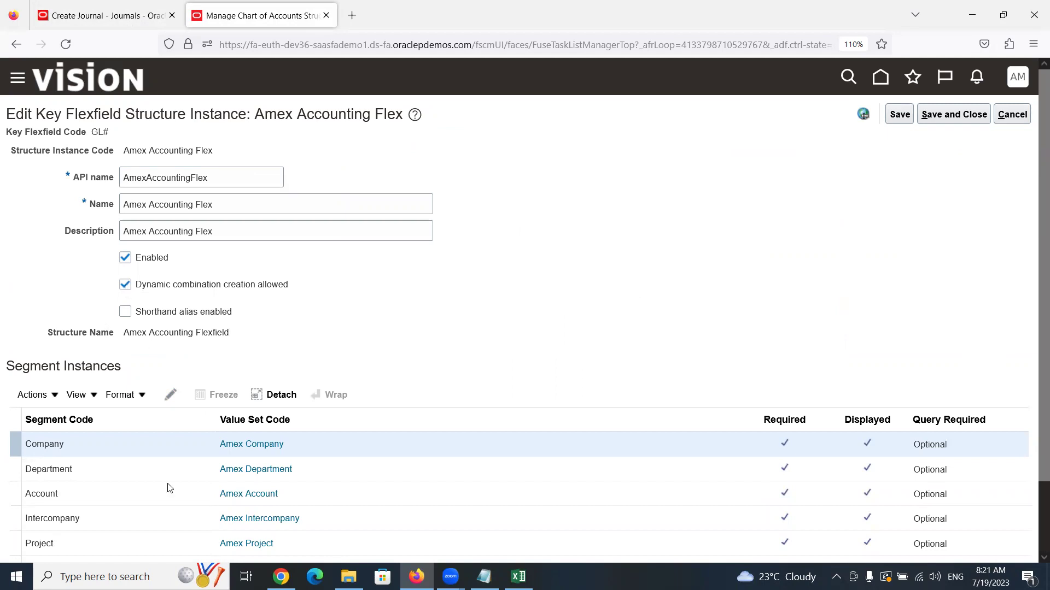
pyautogui.click(79, 17)
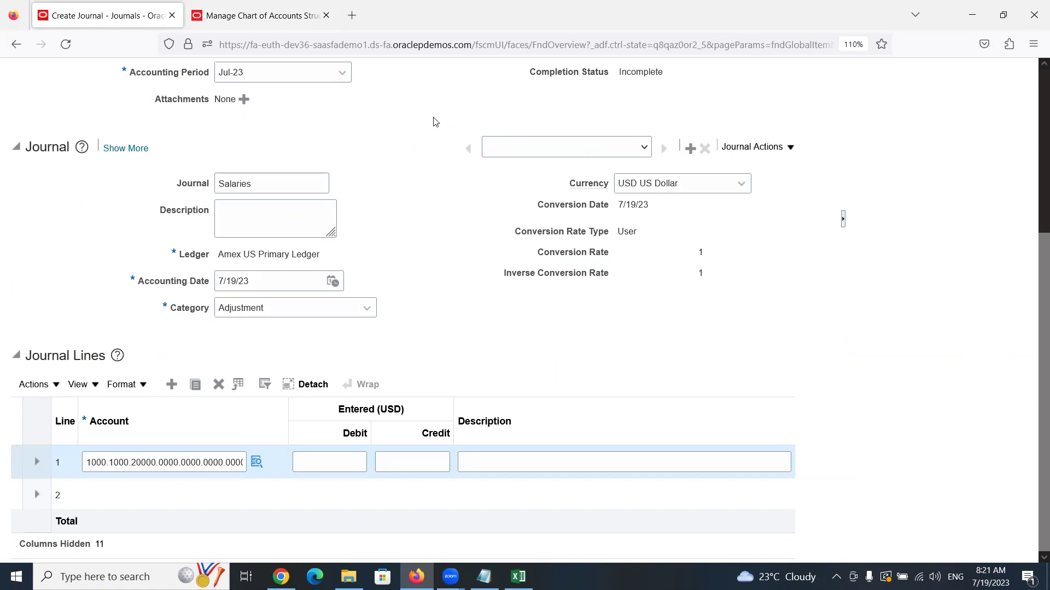
pyautogui.click(228, 6)
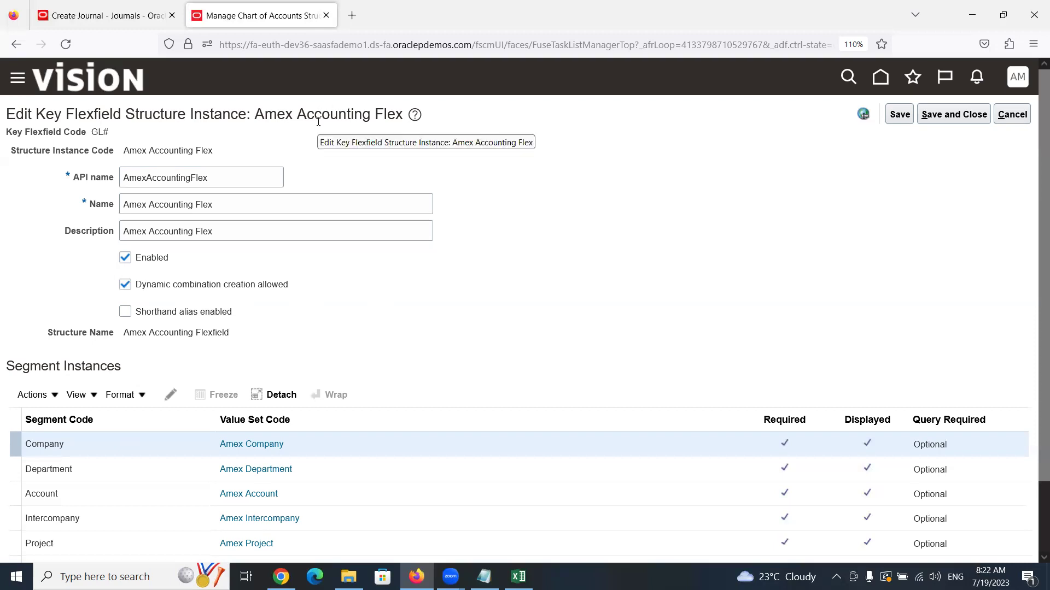
pyautogui.click(131, 17)
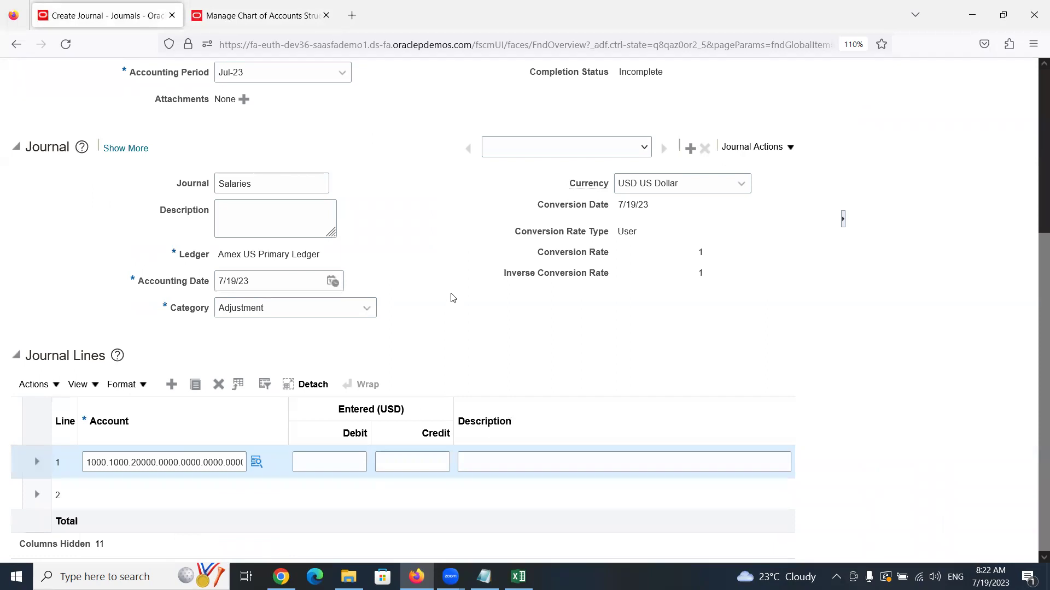
pyautogui.click(261, 9)
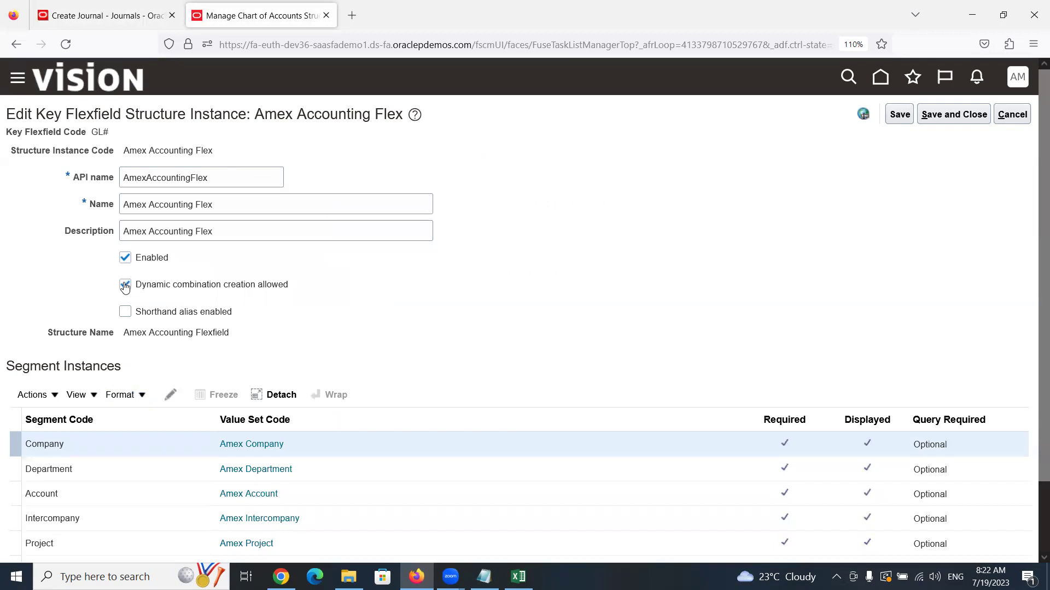
pyautogui.click(130, 15)
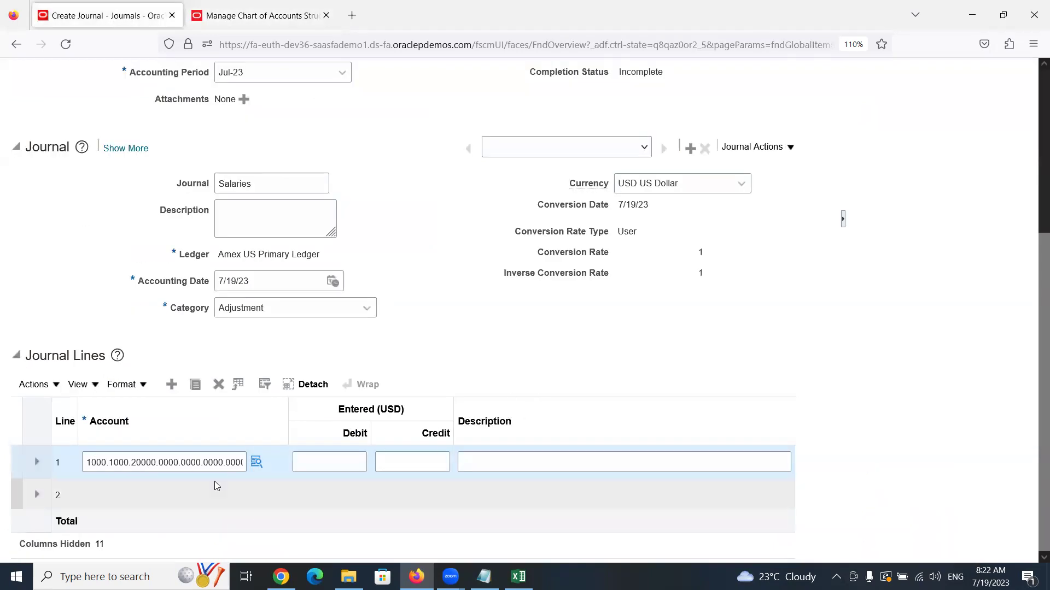
# Enter a 100 debit on journal line 1 and open line 2's Account chooser
pyautogui.click(316, 465)
pyautogui.write('100')
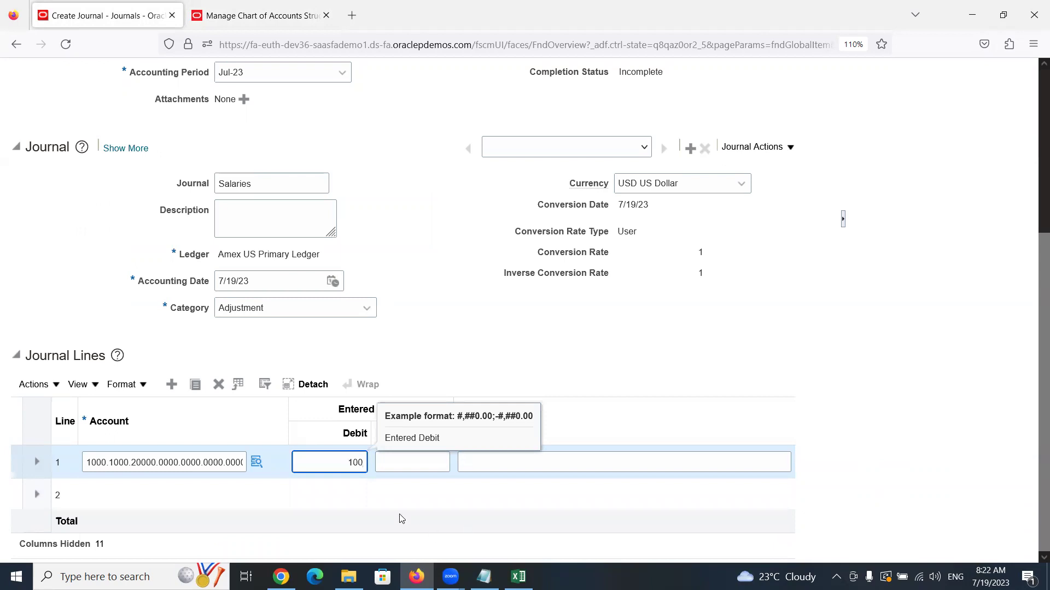
pyautogui.click(174, 492)
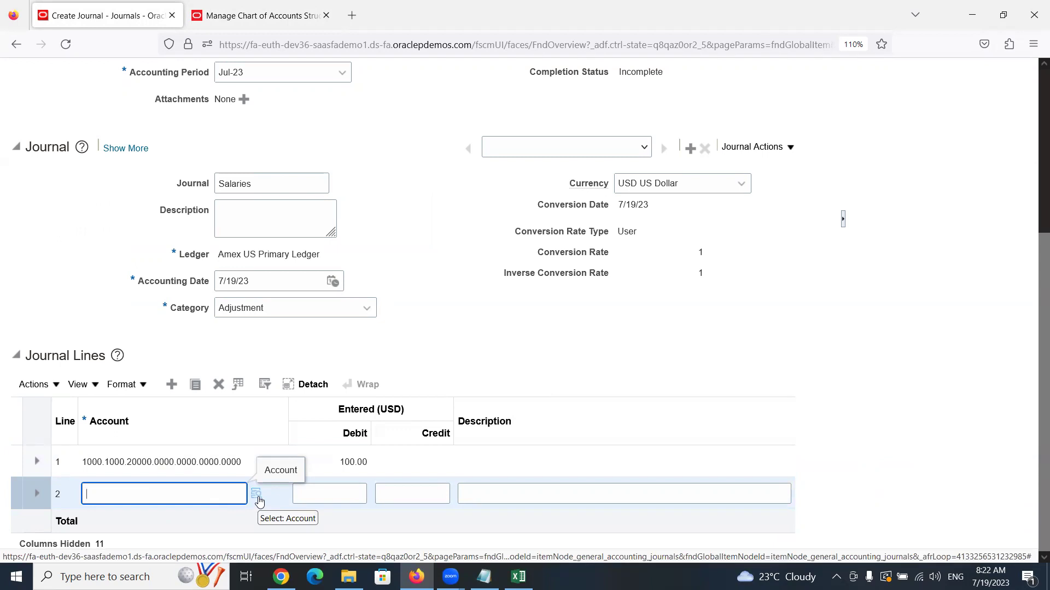
pyautogui.click(258, 499)
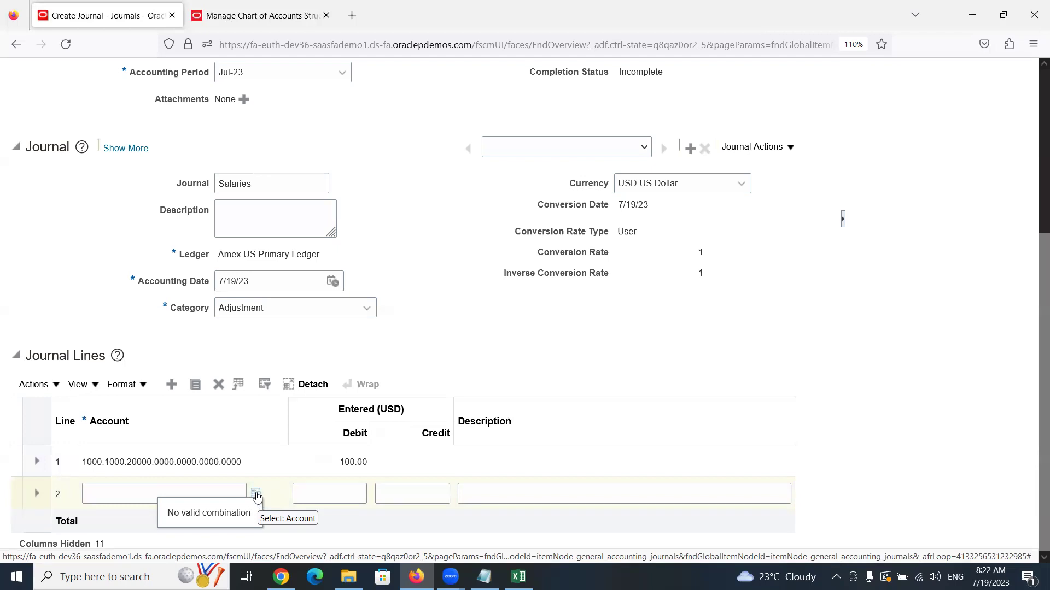
pyautogui.click(256, 496)
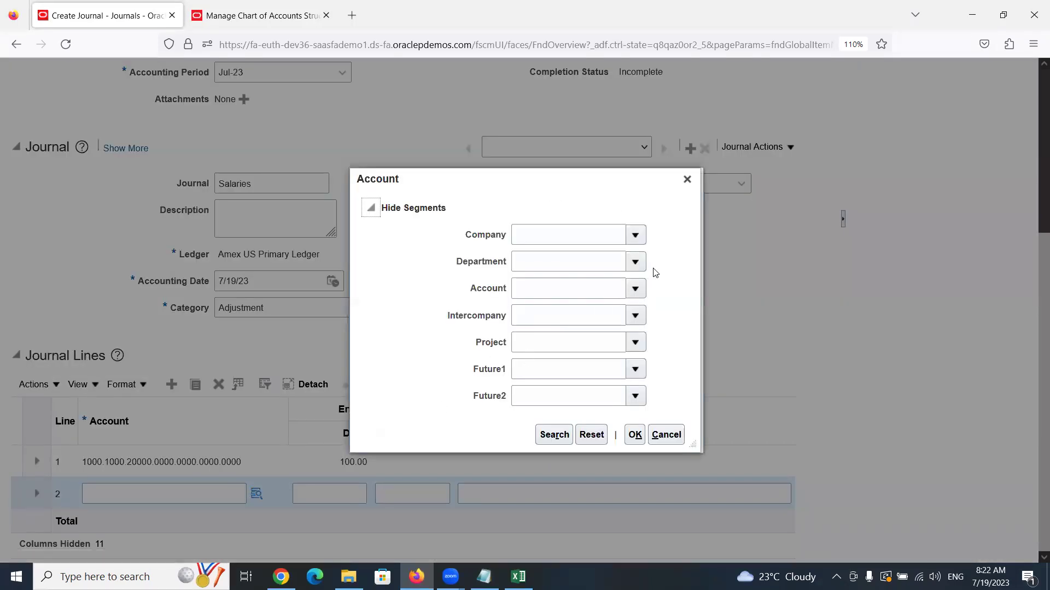
# Choose Company 1000, Department 1000 Finance and Account 11110 HSBC Cash Account
pyautogui.click(635, 235)
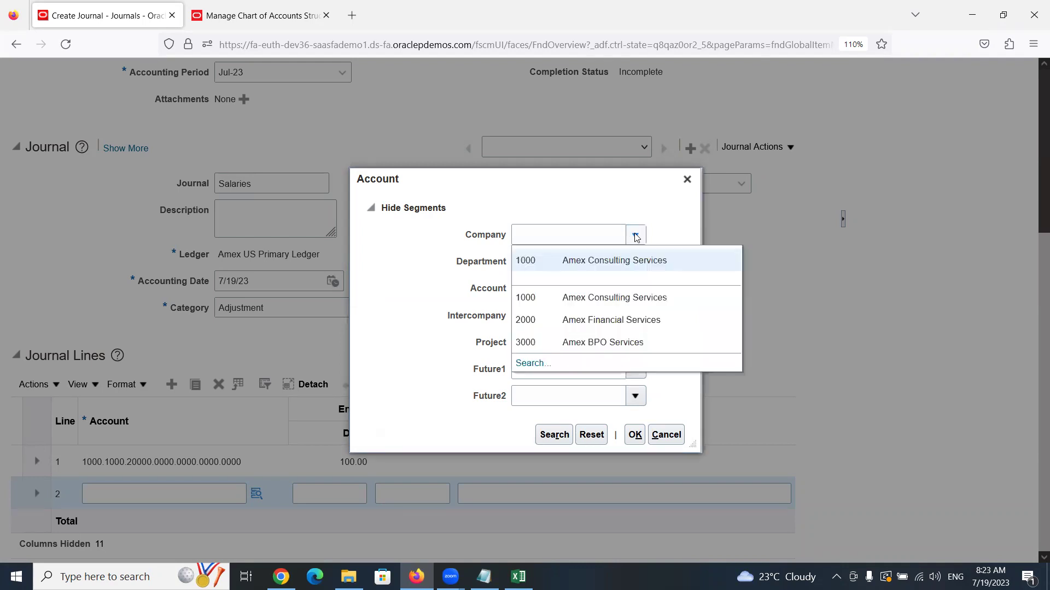
pyautogui.click(636, 259)
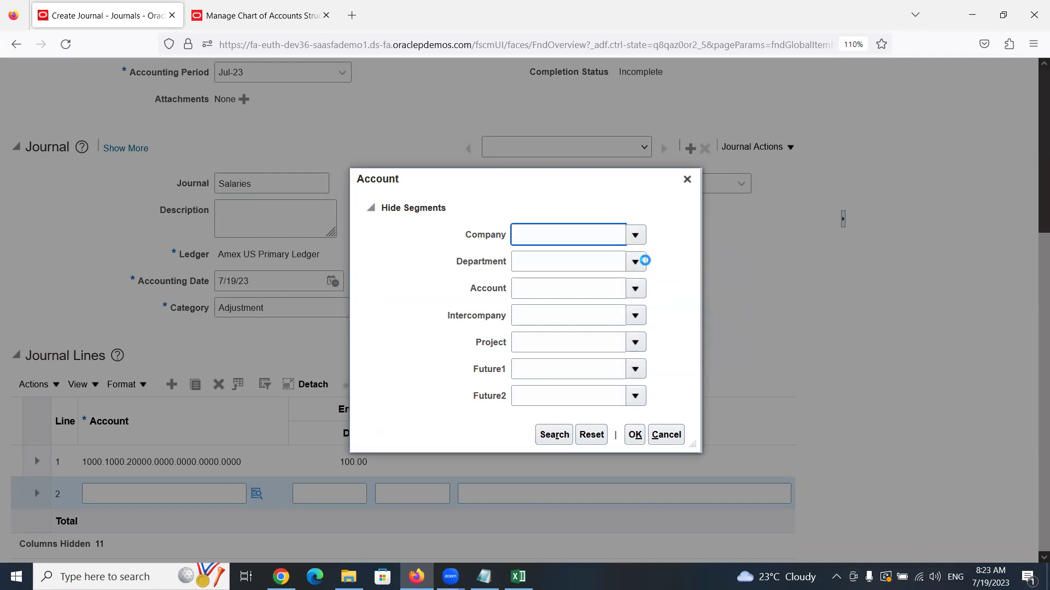
pyautogui.click(631, 268)
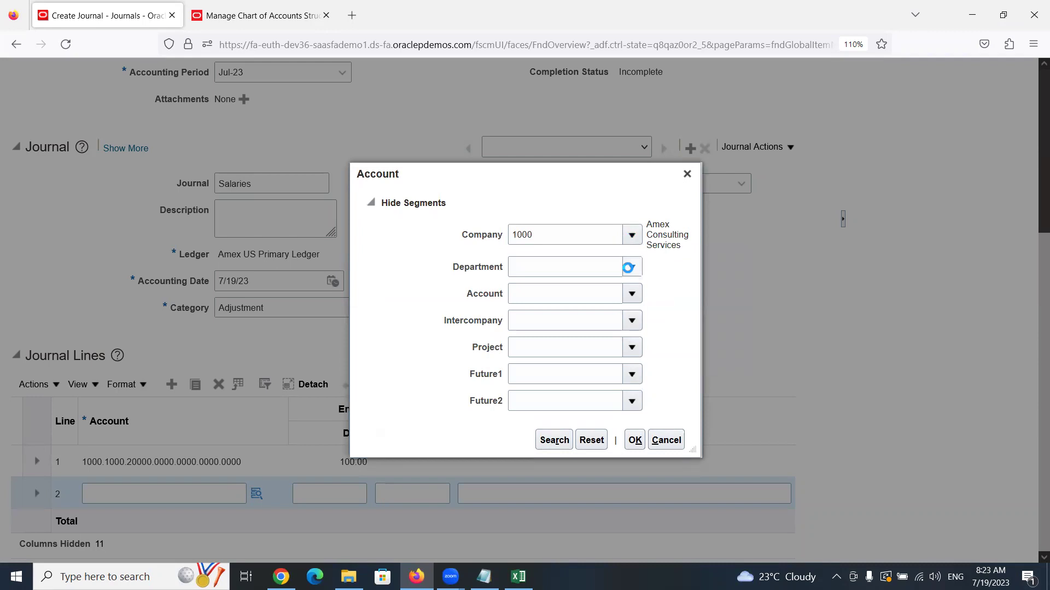
pyautogui.click(622, 297)
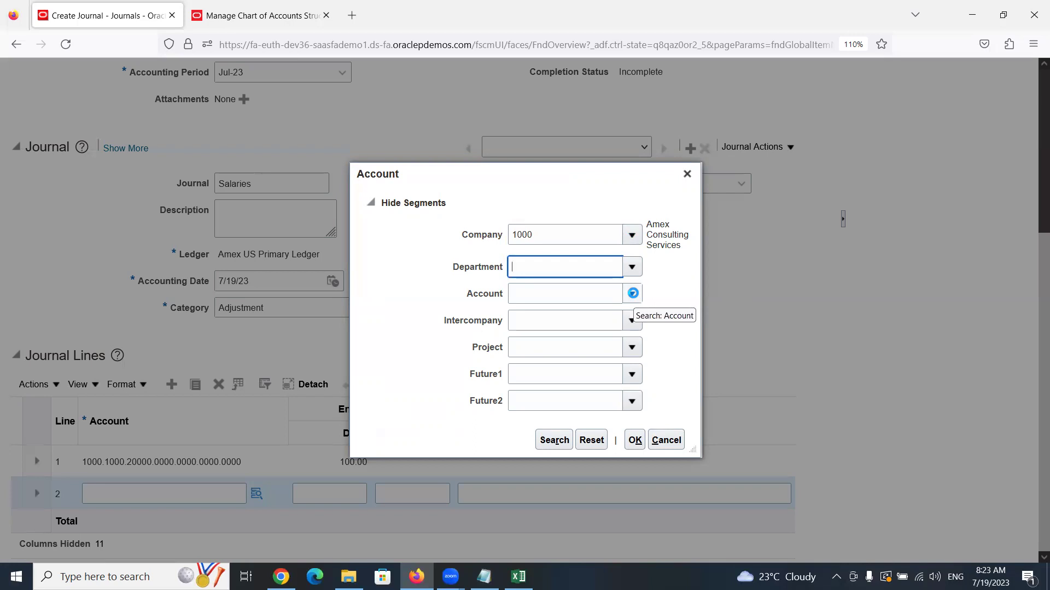
pyautogui.click(633, 294)
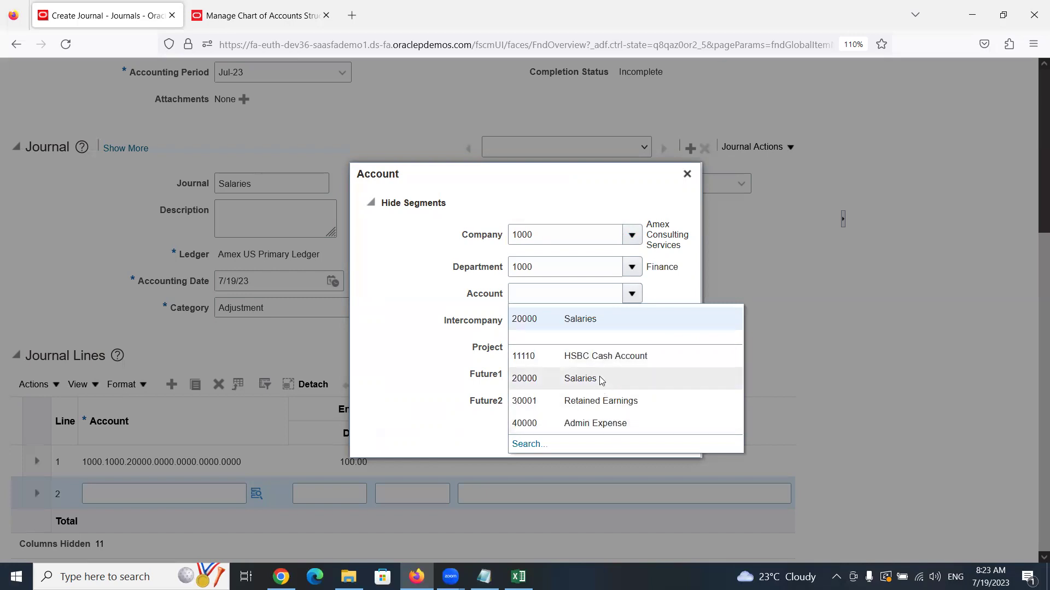
pyautogui.click(593, 355)
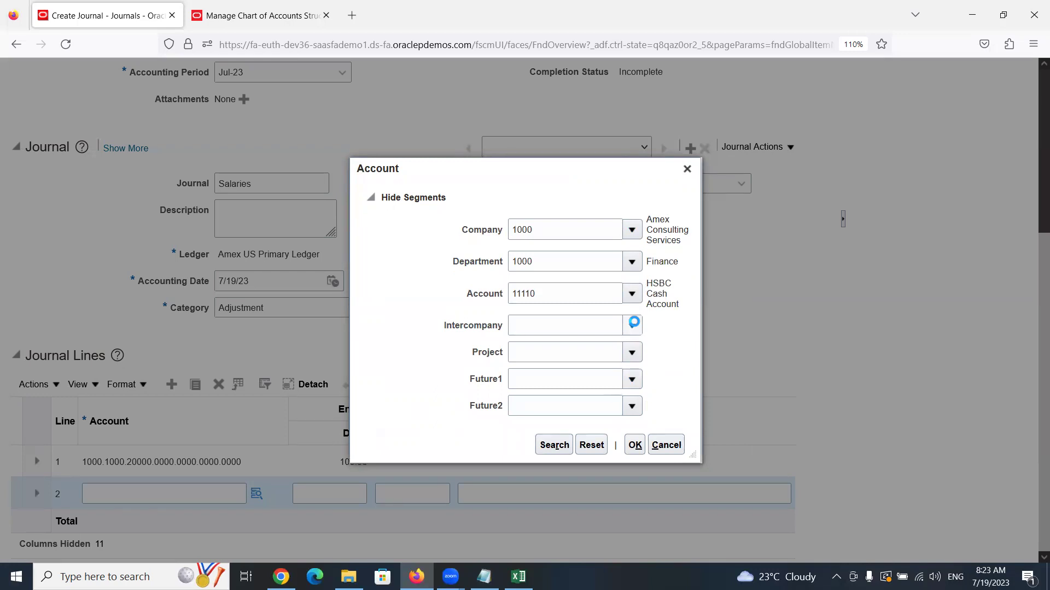
# Set Intercompany, Project, Future1 and Future2 to 0000 and accept the account combination
pyautogui.click(632, 325)
pyautogui.click(553, 351)
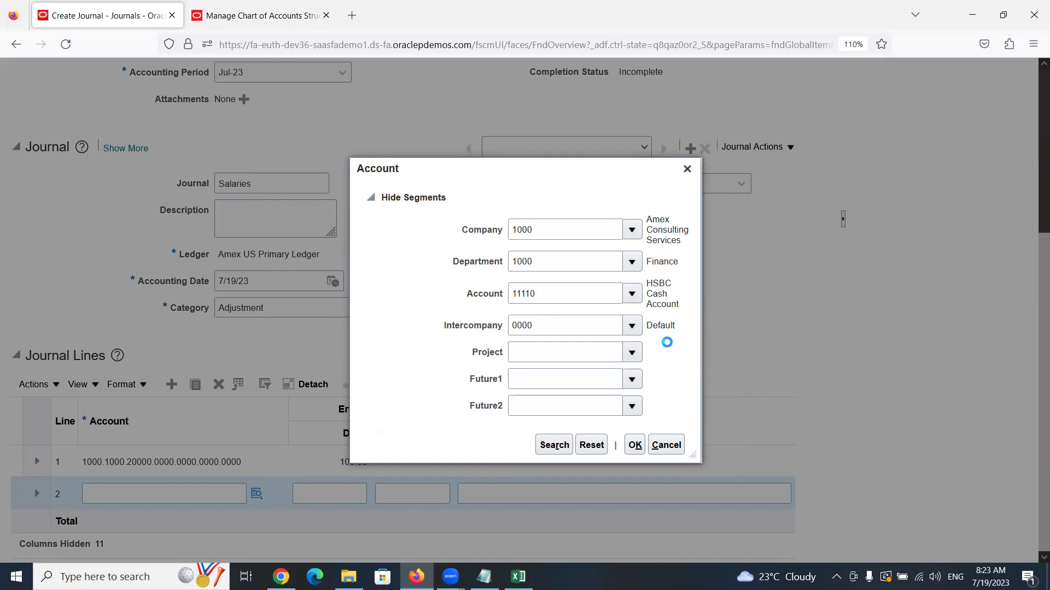
pyautogui.click(572, 386)
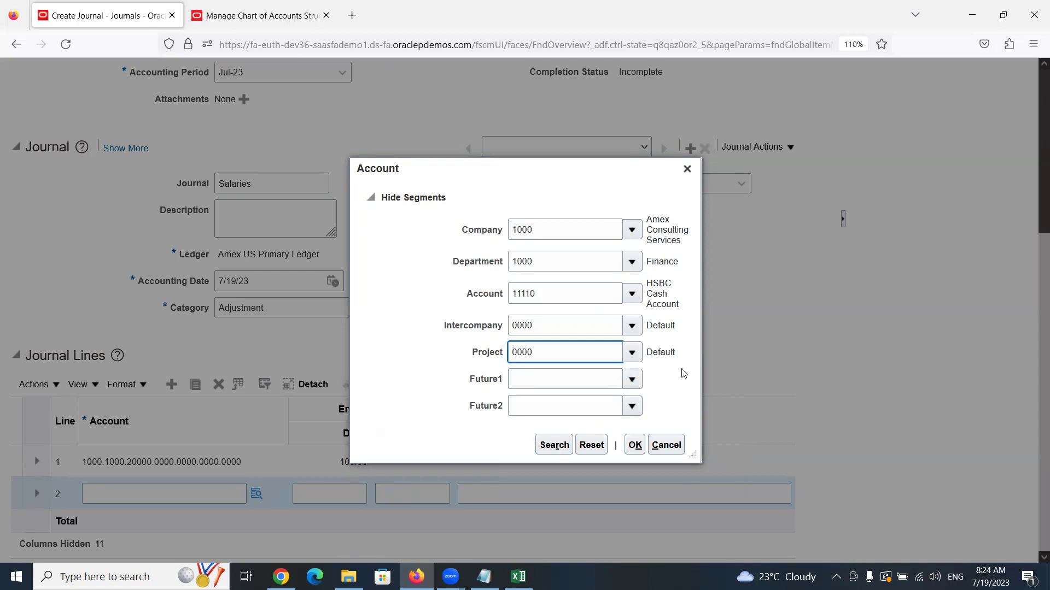
pyautogui.click(631, 379)
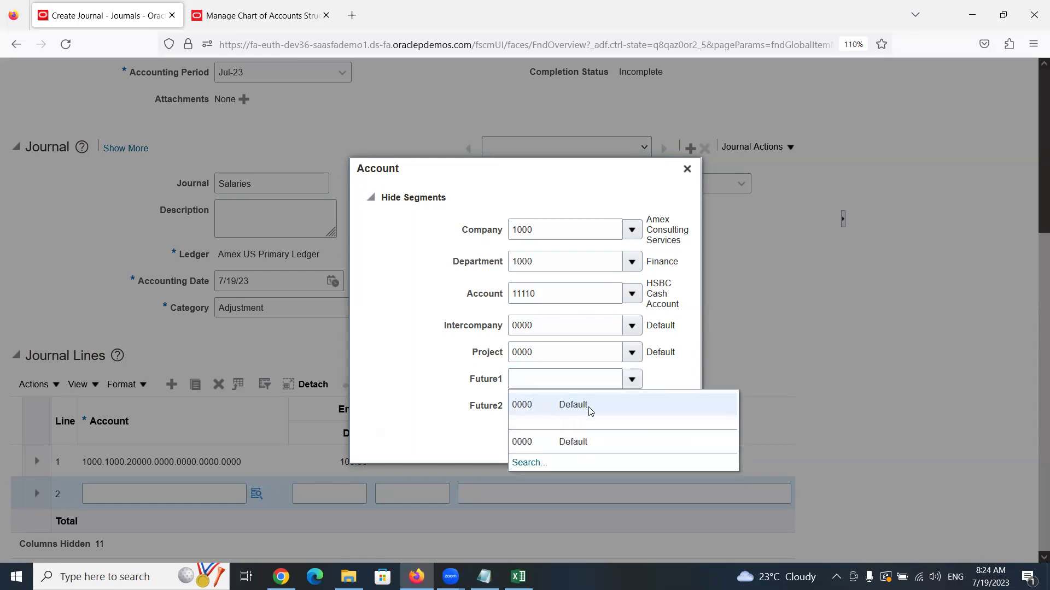
pyautogui.click(585, 407)
pyautogui.write('0000')
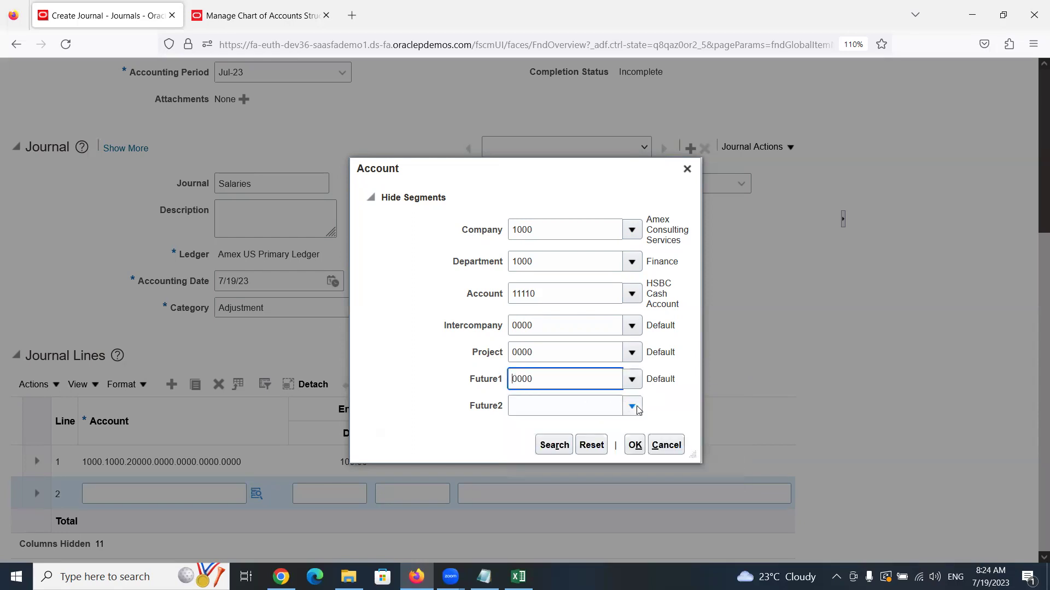
pyautogui.click(633, 406)
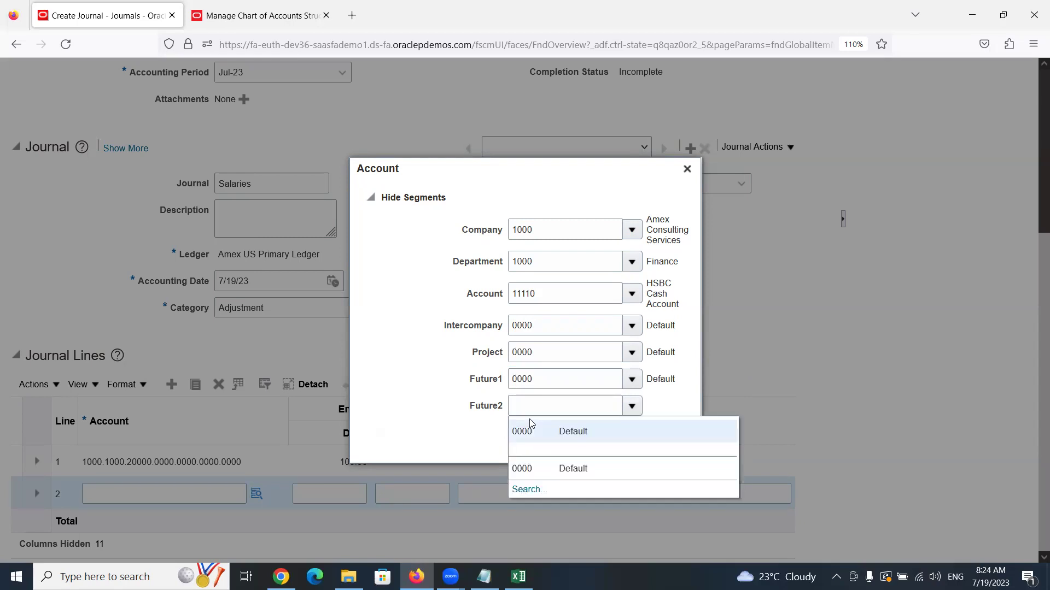
pyautogui.click(532, 428)
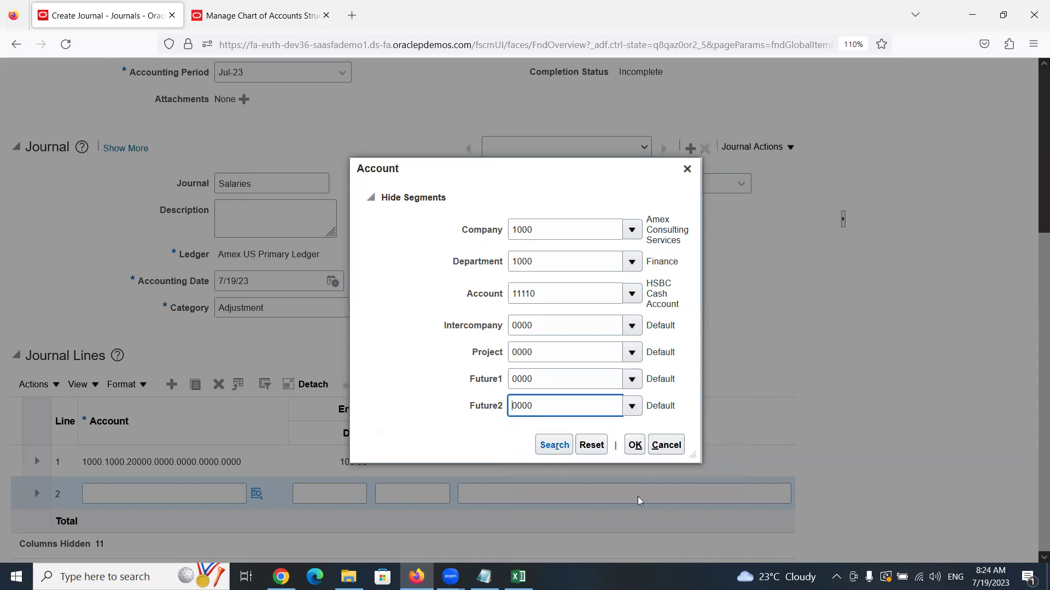
pyautogui.click(634, 445)
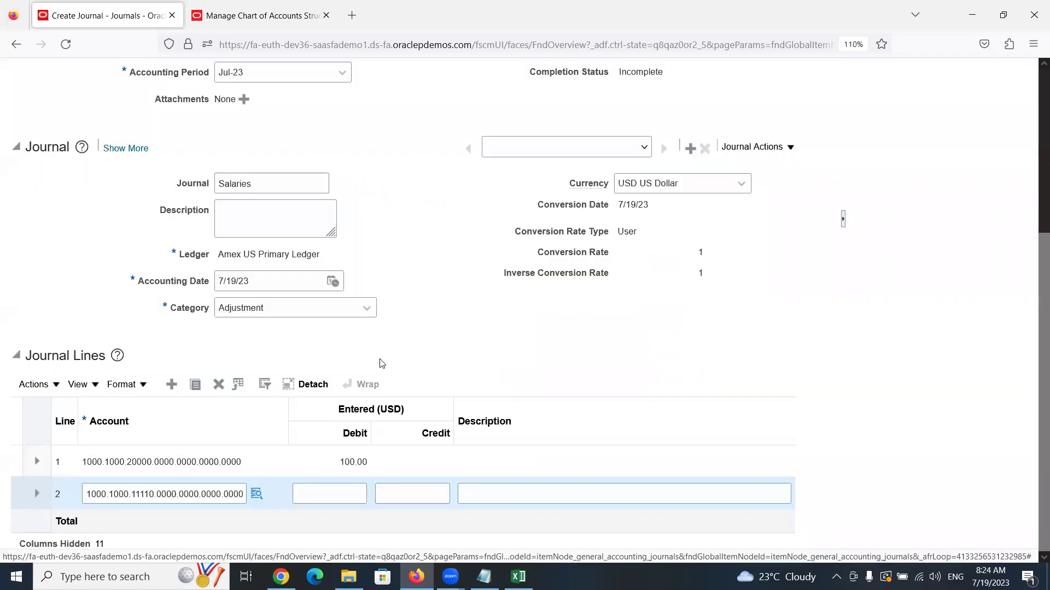
# Enter a 100 credit on journal line 2 to balance line 1's debit
pyautogui.click(420, 496)
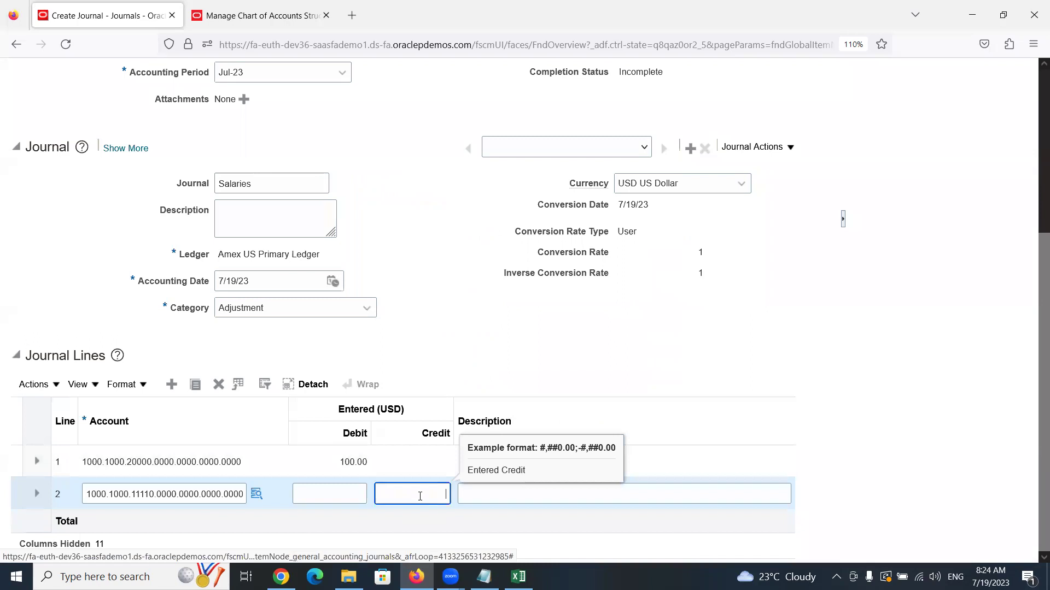
pyautogui.write('100')
pyautogui.click(595, 310)
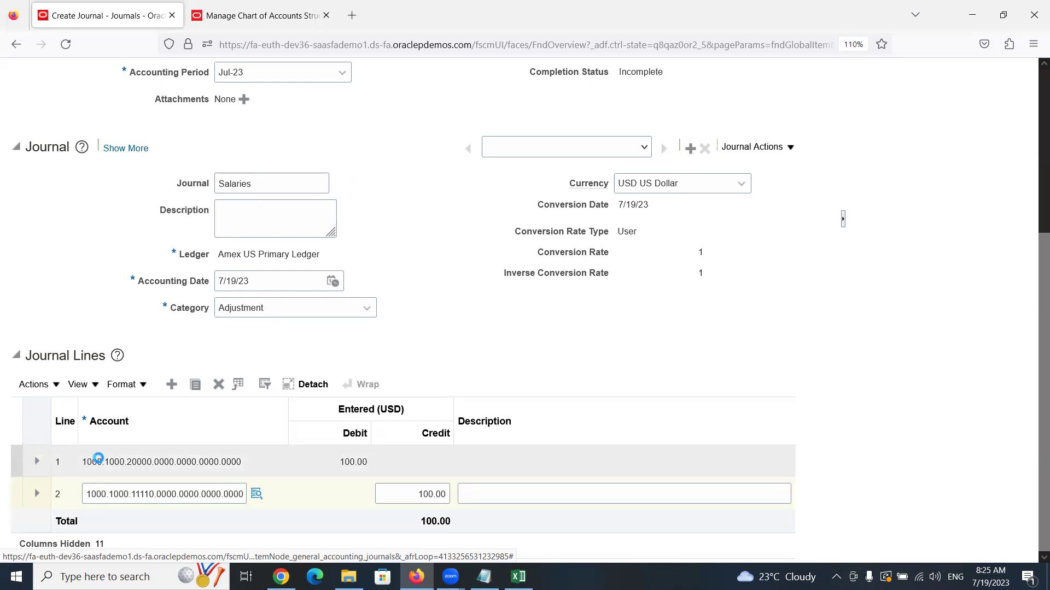
pyautogui.moveTo(100, 460)
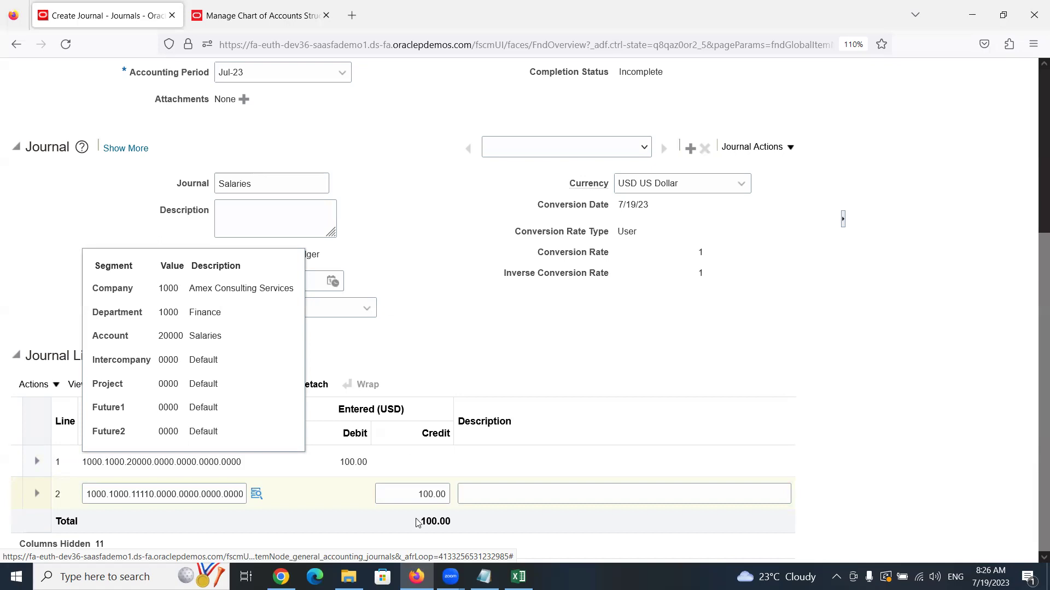
# Put journal line 1 into edit mode in the Journal Lines table
pyautogui.click(356, 465)
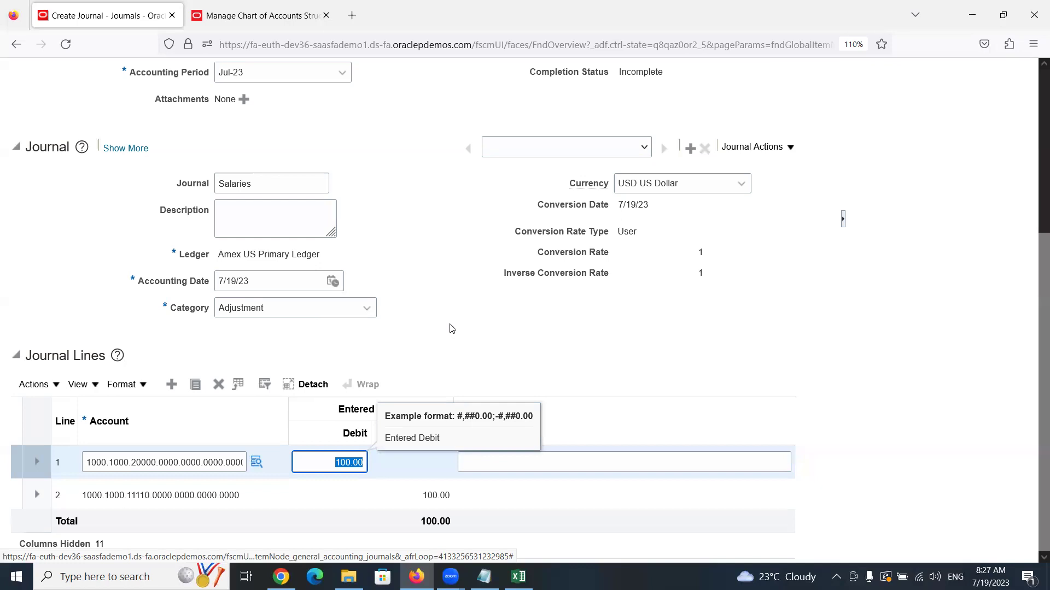
pyautogui.scroll(5, 440, 318)
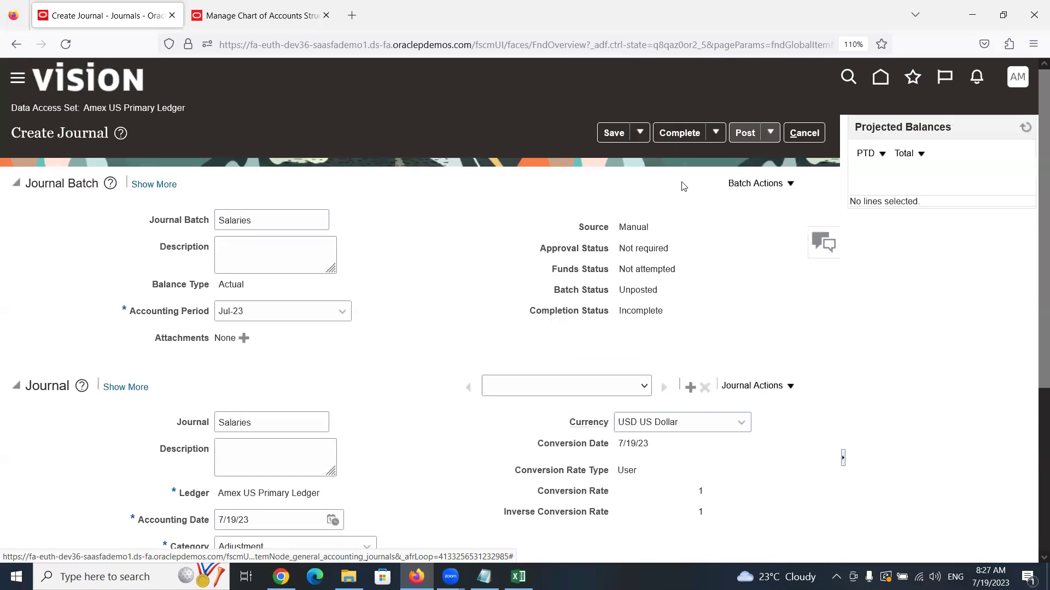
pyautogui.scroll(-4, 476, 311)
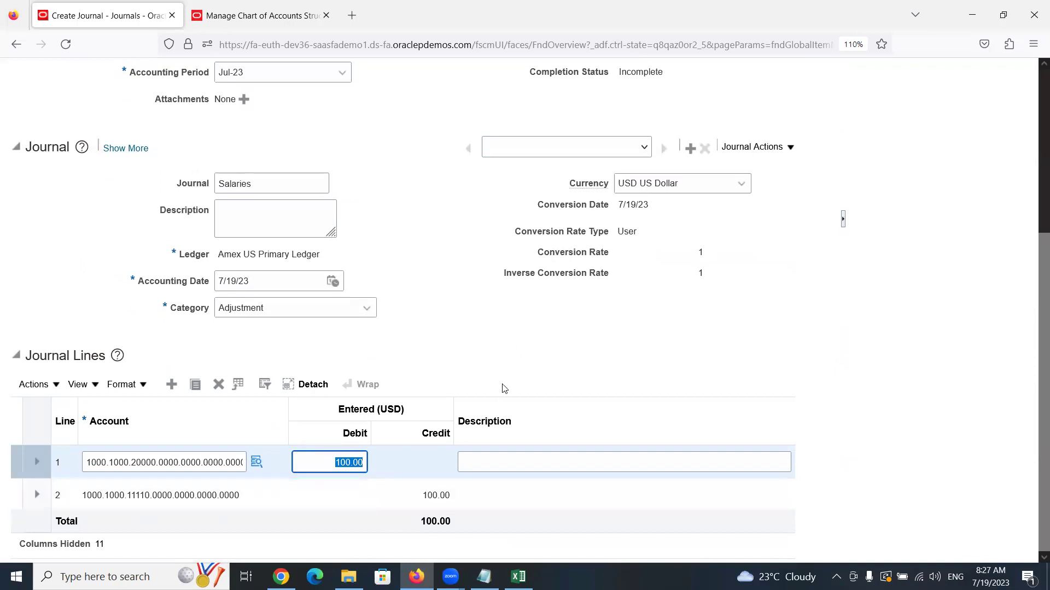
pyautogui.scroll(4, 500, 383)
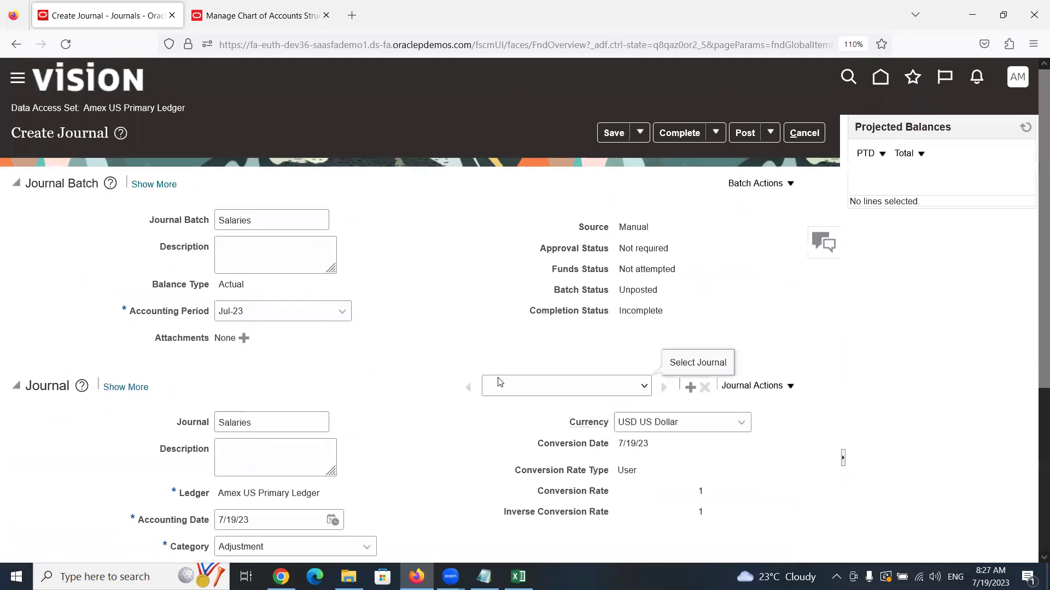
pyautogui.scroll(-4, 499, 383)
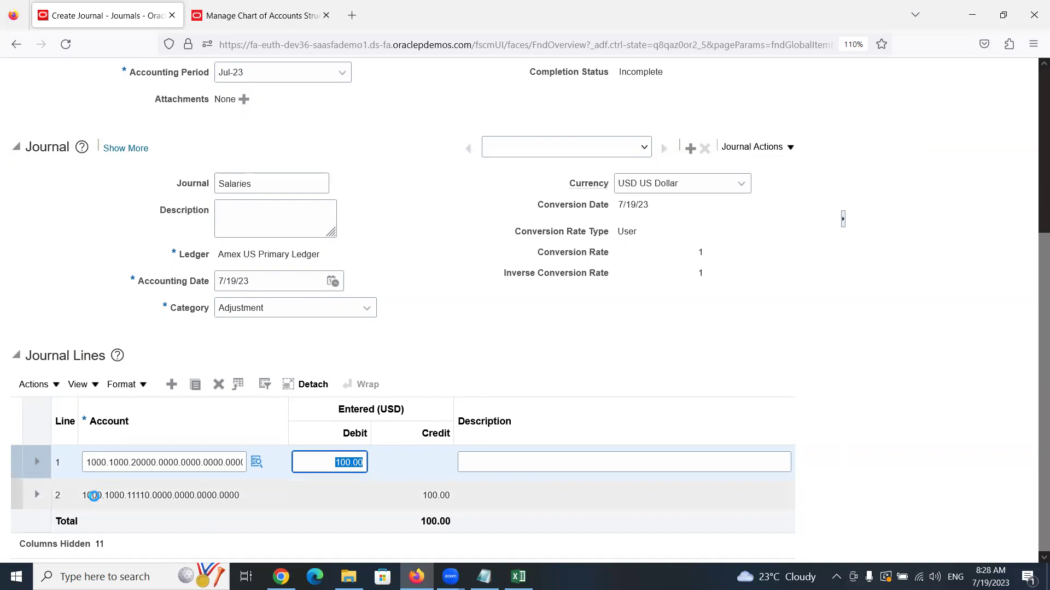
pyautogui.moveTo(98, 488)
pyautogui.press('Tab')
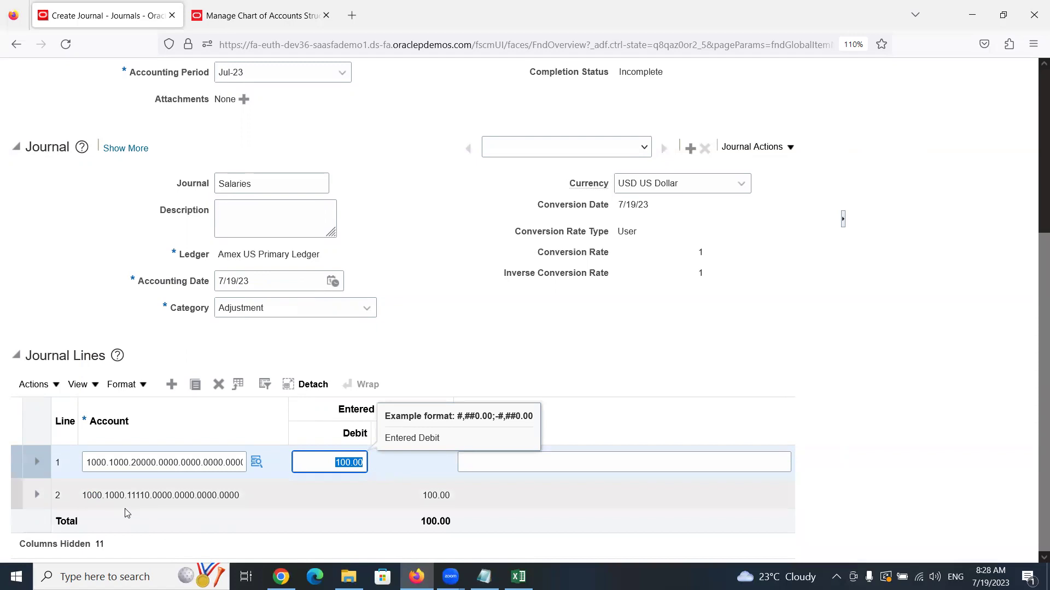
pyautogui.click(256, 462)
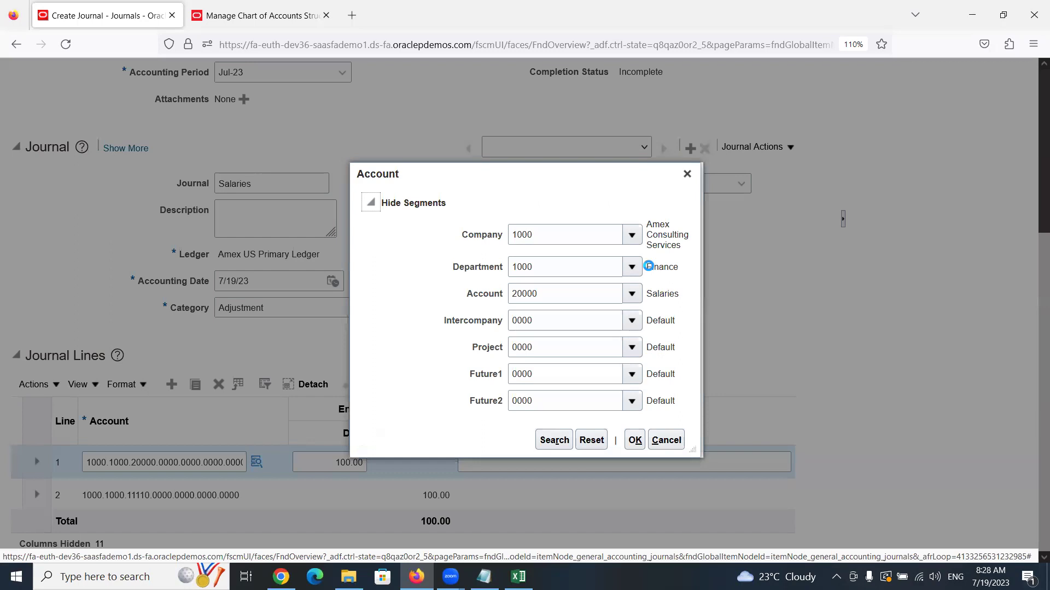
pyautogui.click(632, 235)
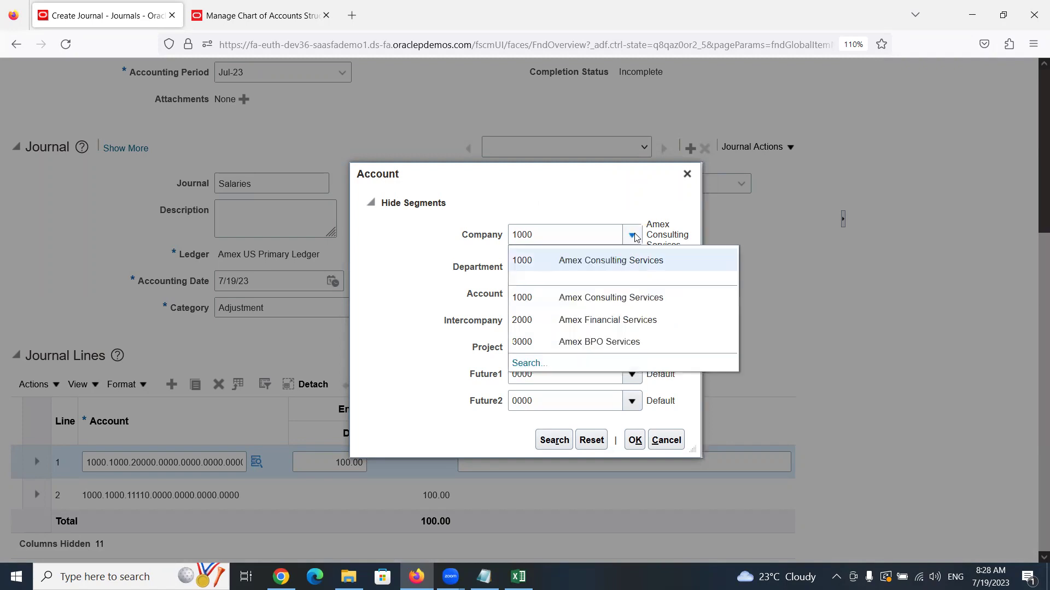
pyautogui.click(380, 250)
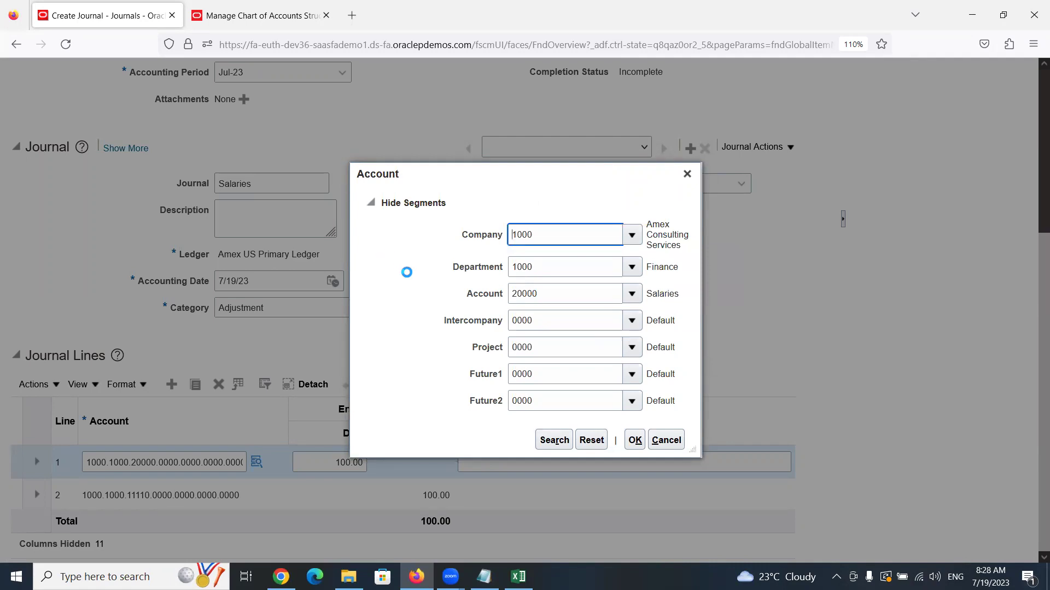
pyautogui.click(635, 440)
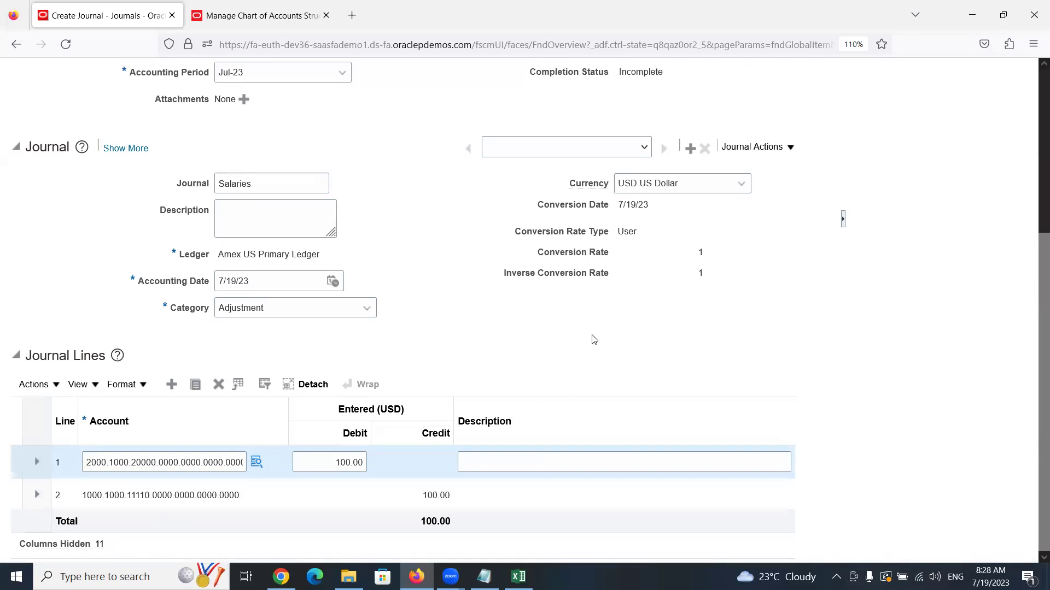
pyautogui.scroll(4, 568, 334)
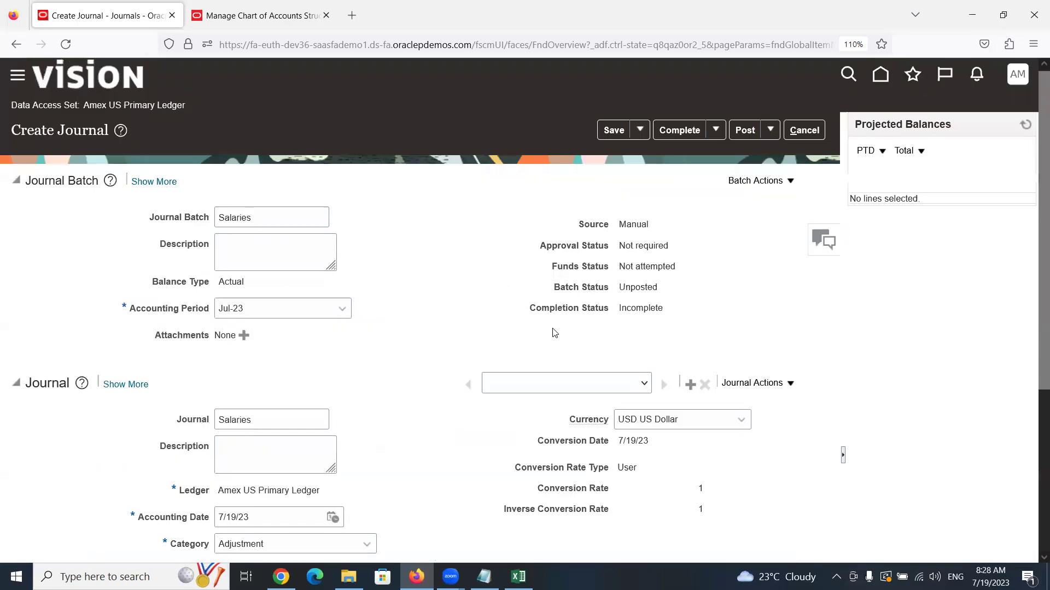
pyautogui.click(607, 132)
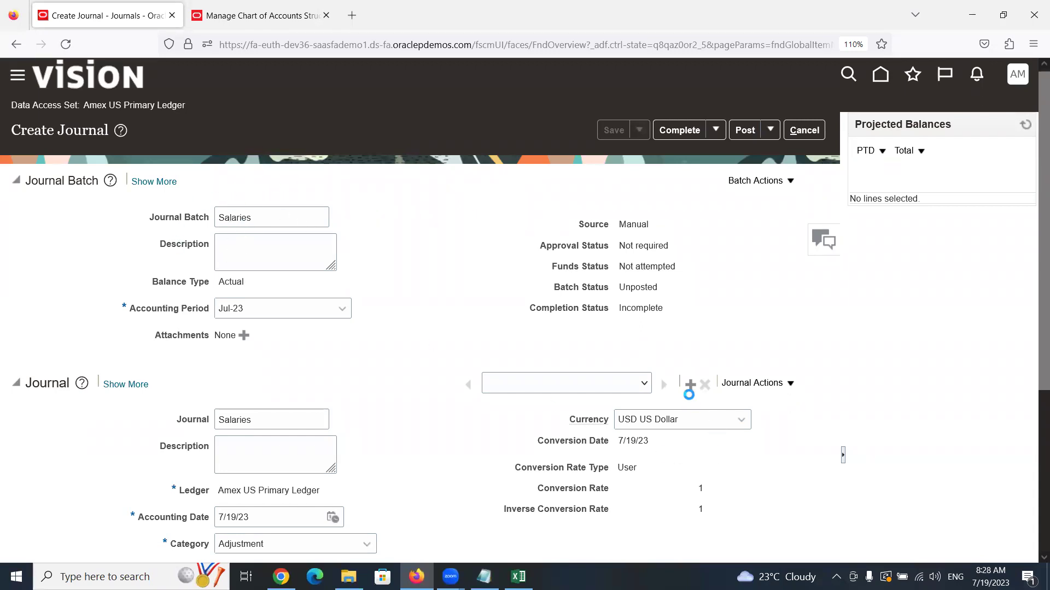
pyautogui.scroll(-4, 461, 403)
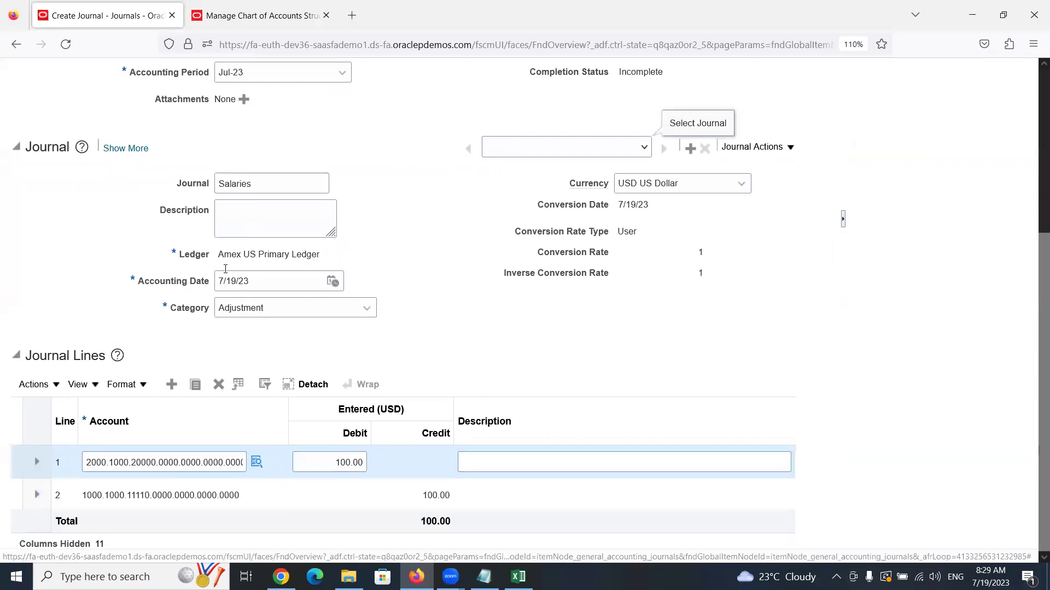
pyautogui.scroll(3, 339, 267)
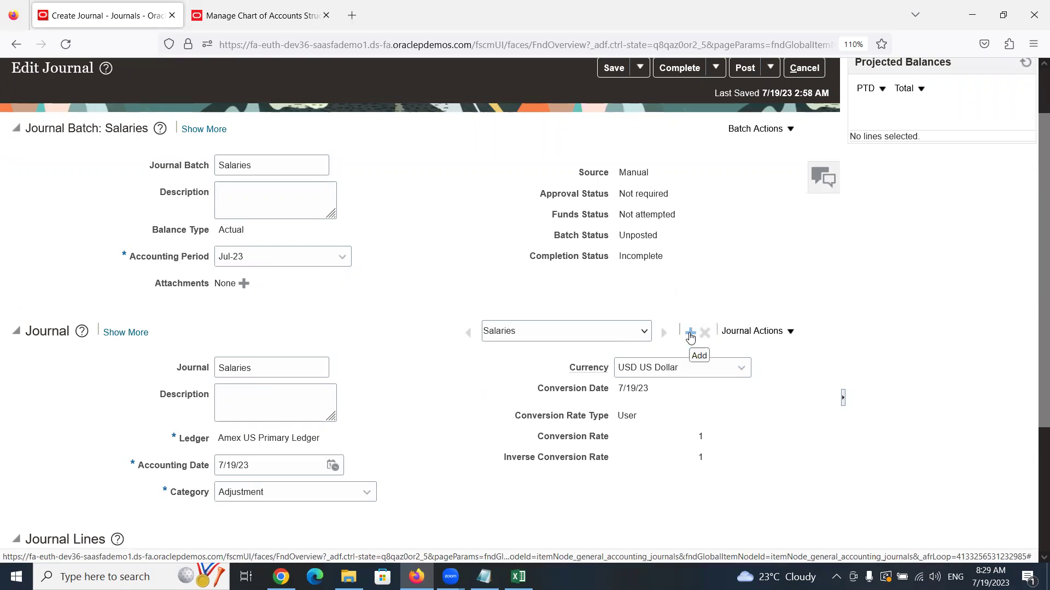
pyautogui.scroll(-3, 596, 366)
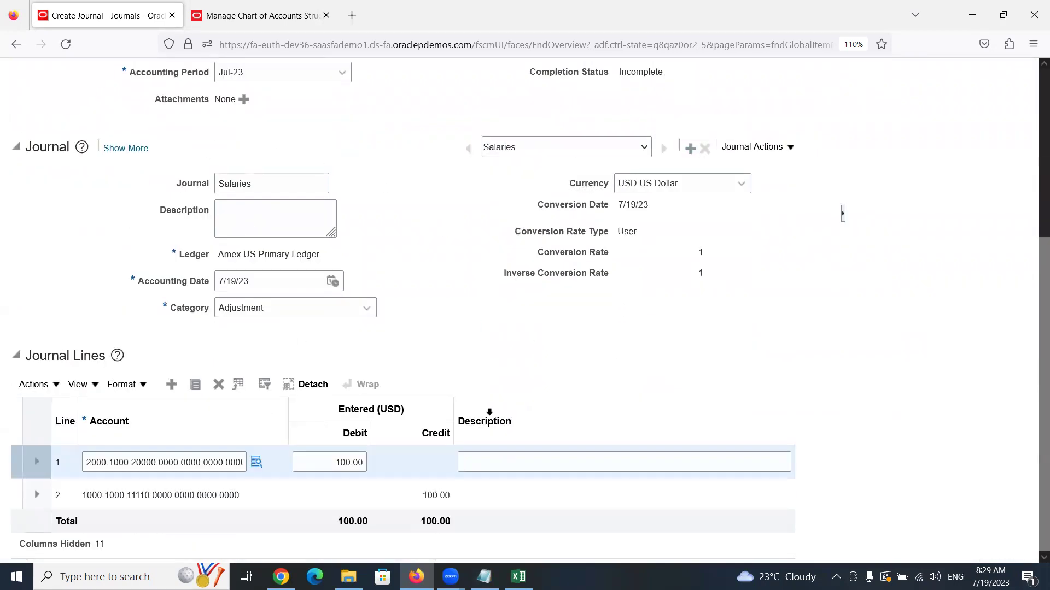
pyautogui.scroll(1, 489, 413)
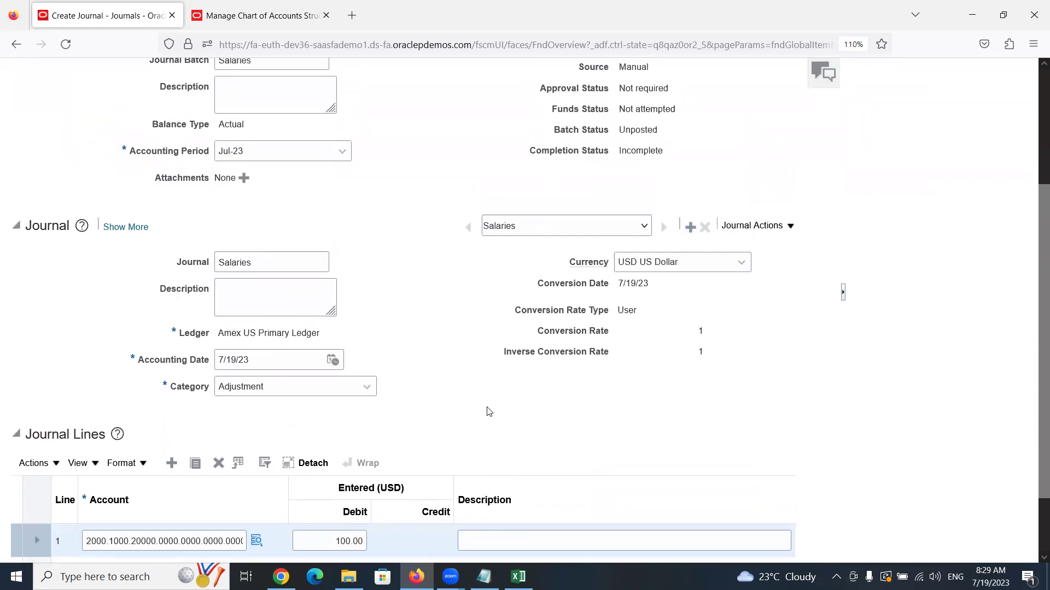
pyautogui.scroll(3, 489, 413)
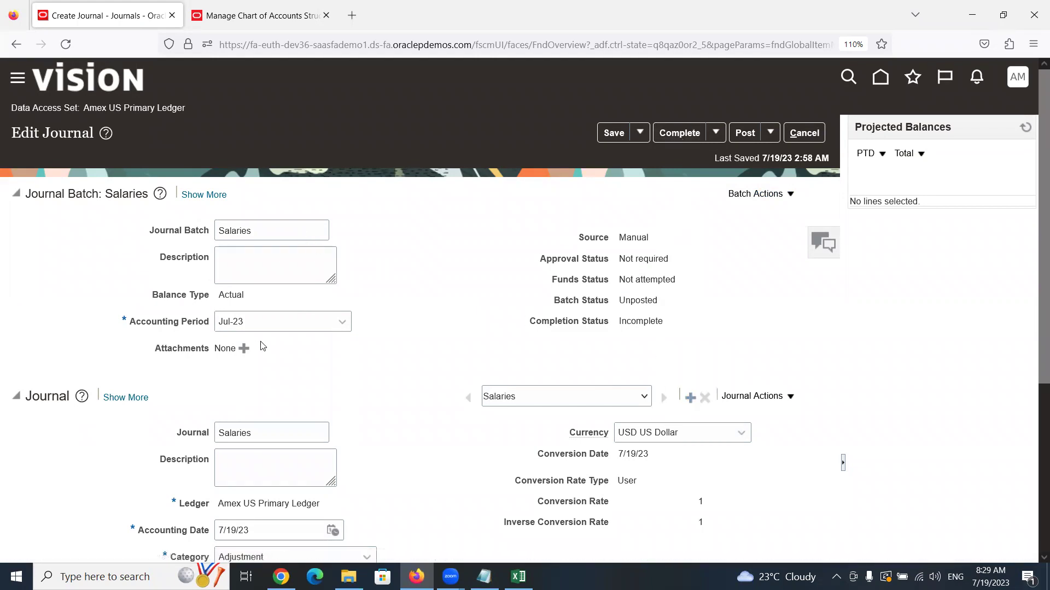
# Complete the Salaries journal, then scroll through its journal lines to review them
pyautogui.click(682, 135)
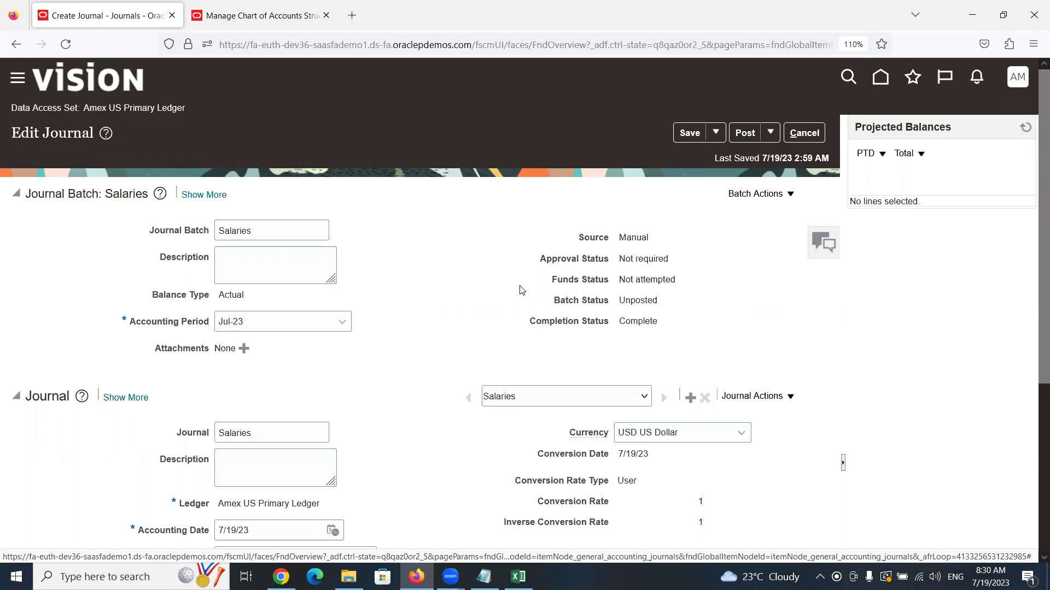
pyautogui.scroll(-3, 372, 317)
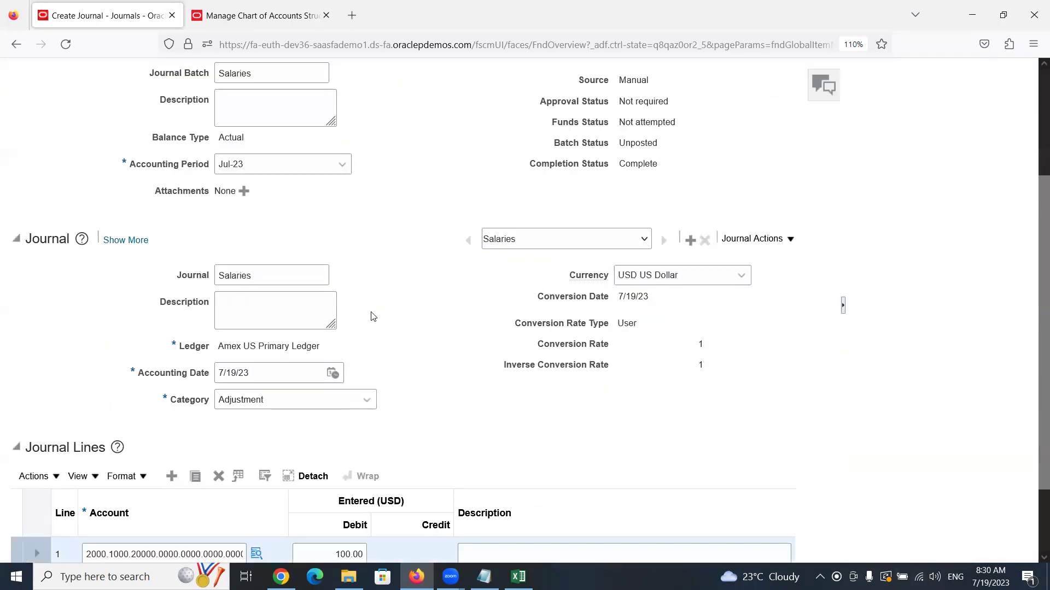
pyautogui.scroll(-2, 374, 317)
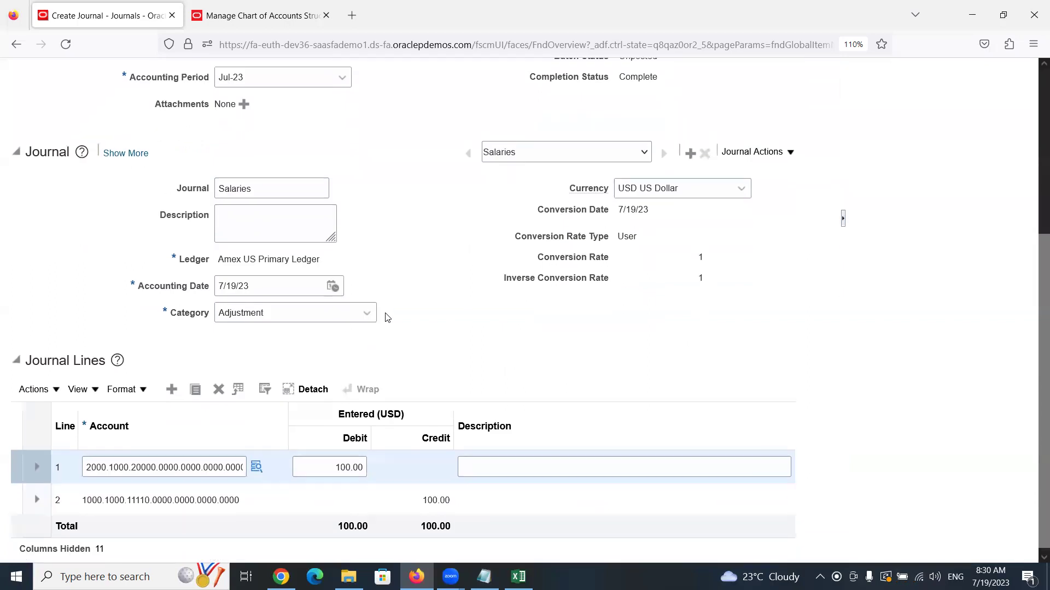
pyautogui.scroll(5, 388, 318)
pyautogui.scroll(-5, 437, 405)
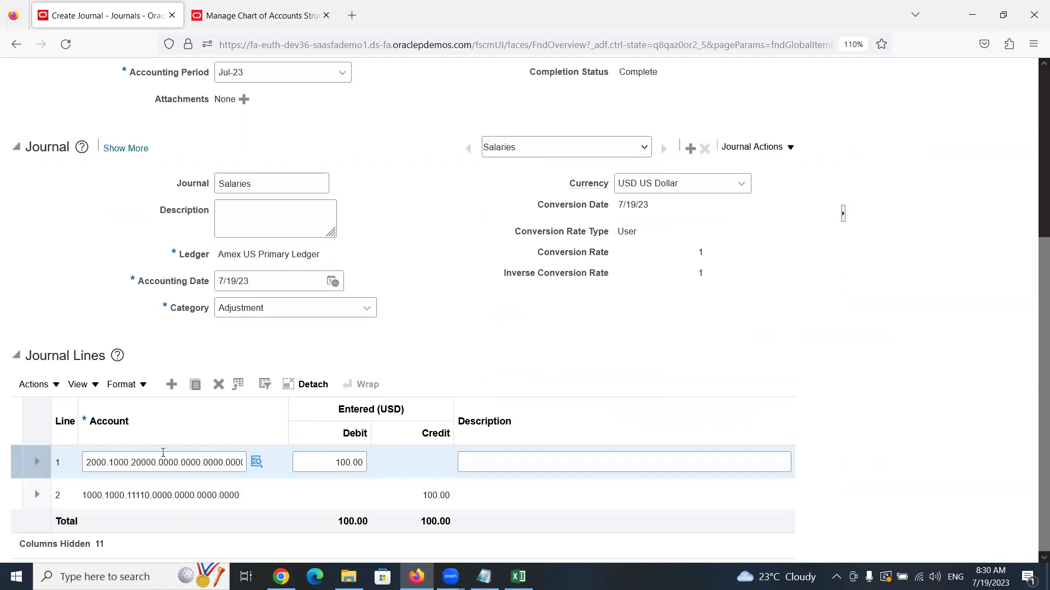
pyautogui.scroll(5, 583, 425)
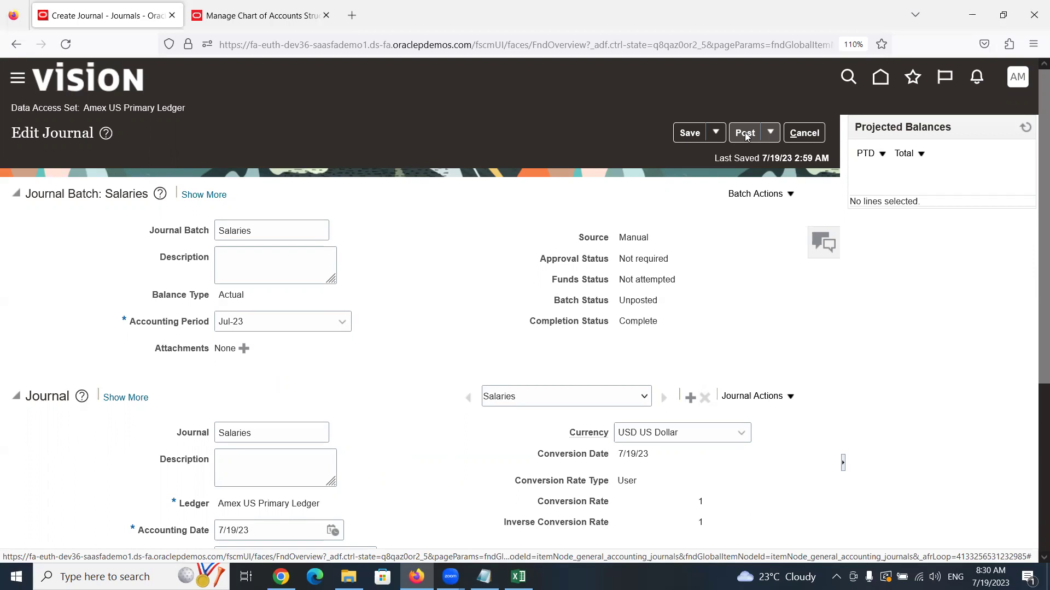
# Post the Salaries batch and acknowledge the process-submitted confirmation
pyautogui.click(745, 134)
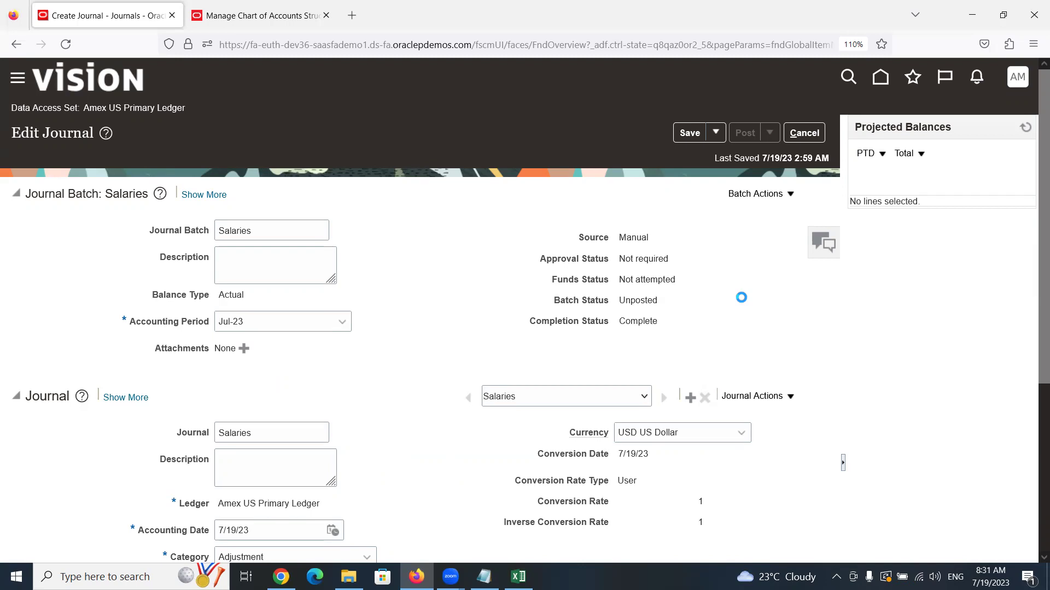
pyautogui.scroll(-5, 740, 298)
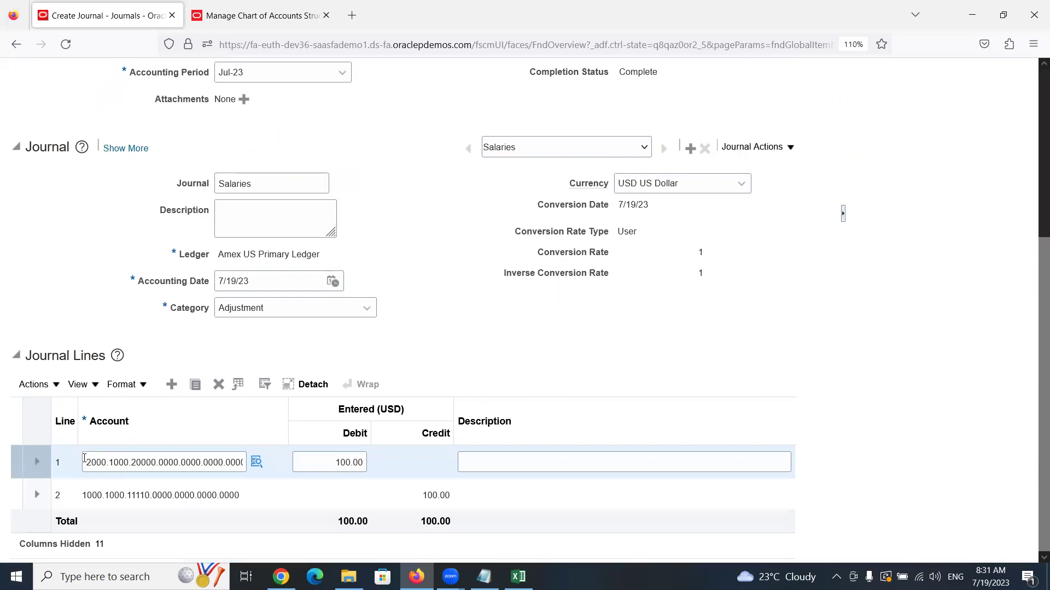
pyautogui.click(85, 498)
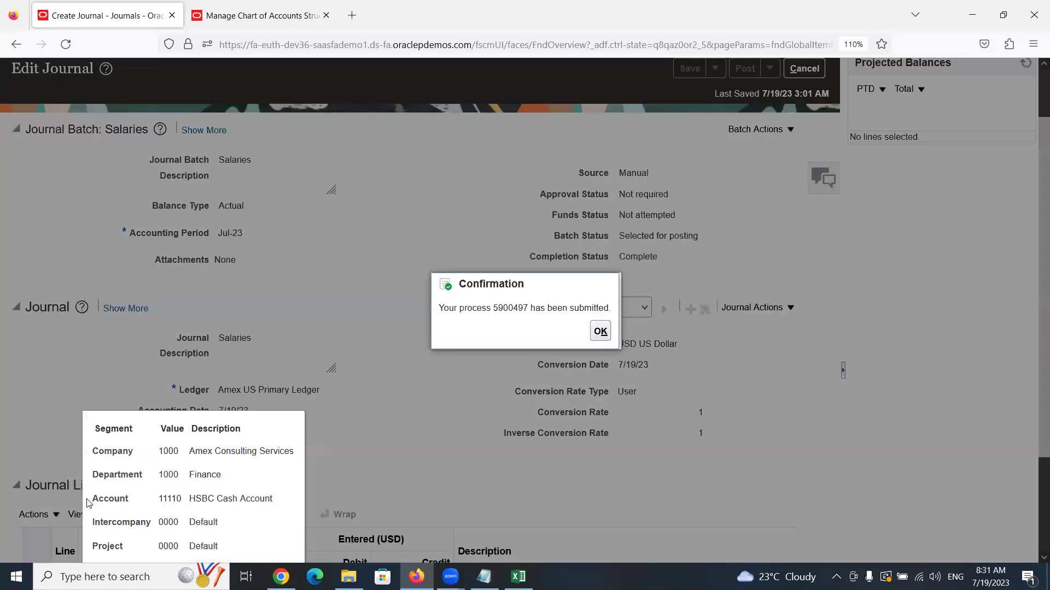
pyautogui.click(600, 332)
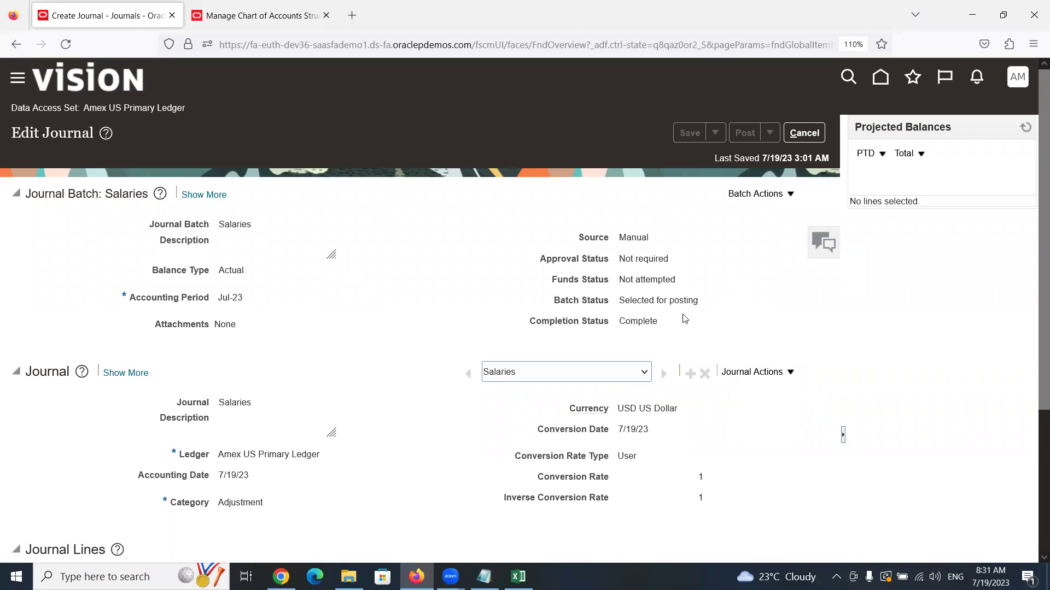
# Highlight the 'Selected for posting' batch status text
pyautogui.moveTo(618, 301); pyautogui.dragTo(708, 307)
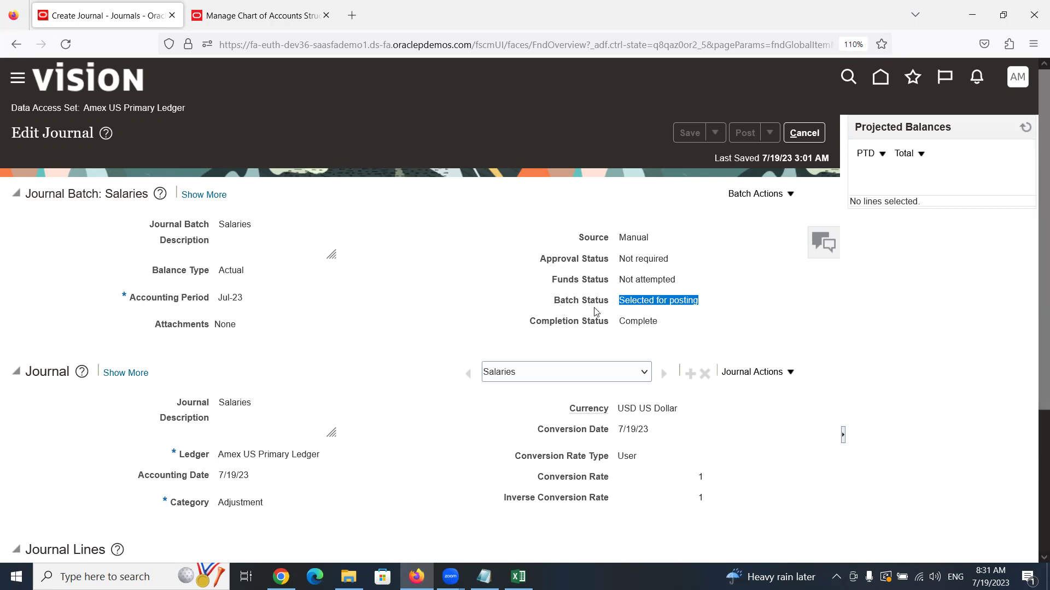
pyautogui.click(624, 300)
pyautogui.moveTo(619, 300); pyautogui.dragTo(703, 310)
# Refresh the Salaries journal, read the unbalanced-by-balancing-segment error, and inspect the second journal line
pyautogui.click(1027, 129)
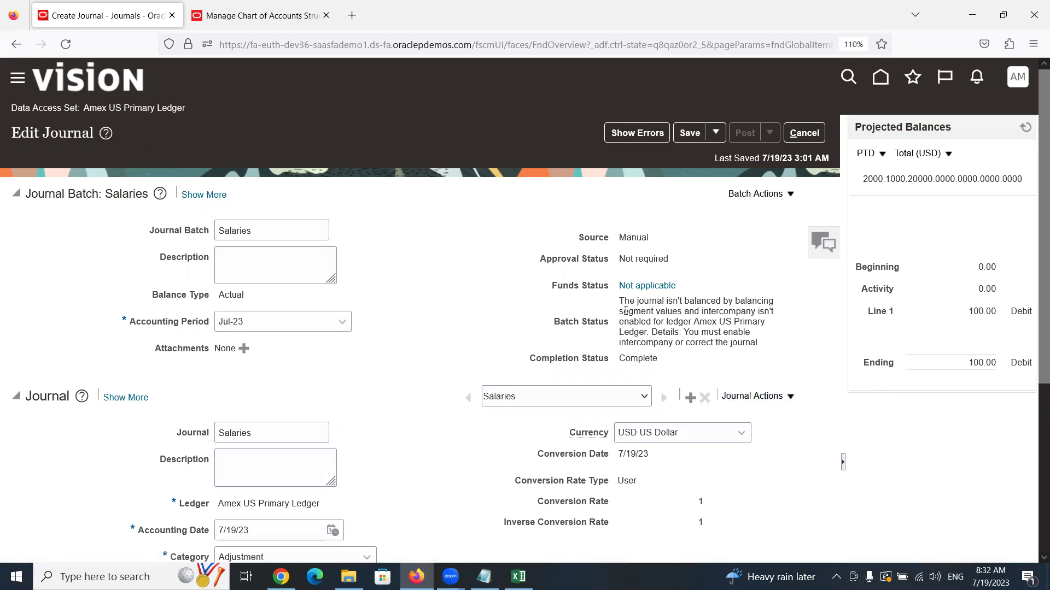
pyautogui.moveTo(619, 301); pyautogui.dragTo(682, 312)
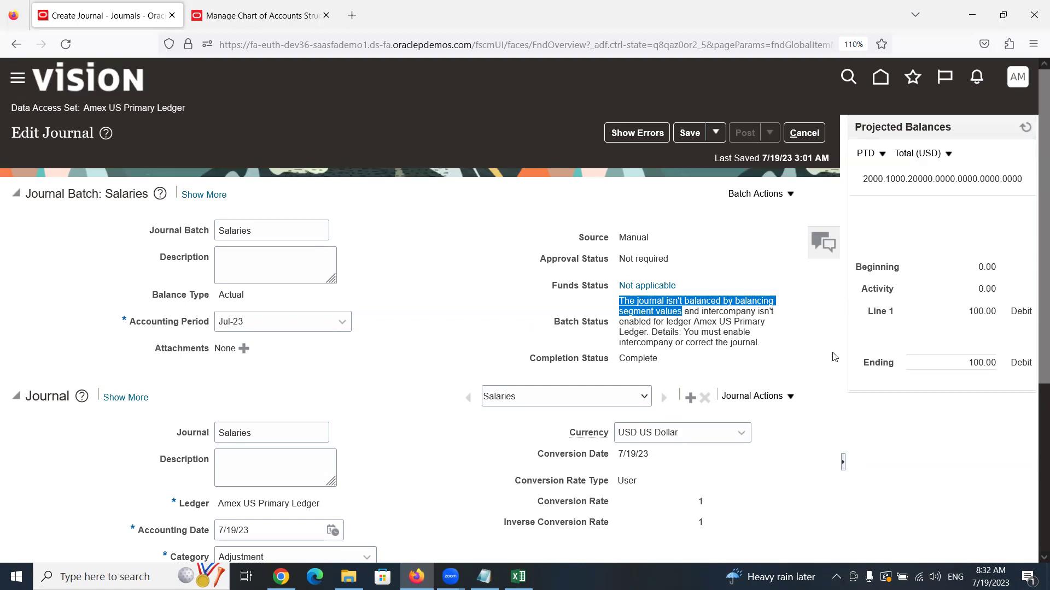
pyautogui.scroll(-3, 416, 393)
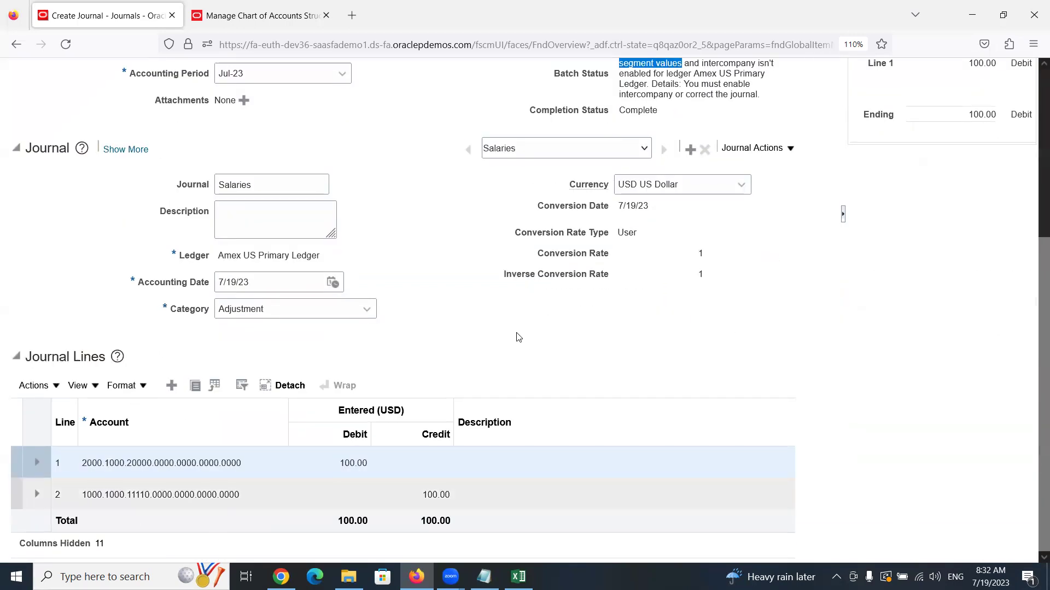
pyautogui.scroll(3, 538, 357)
pyautogui.scroll(1, 539, 356)
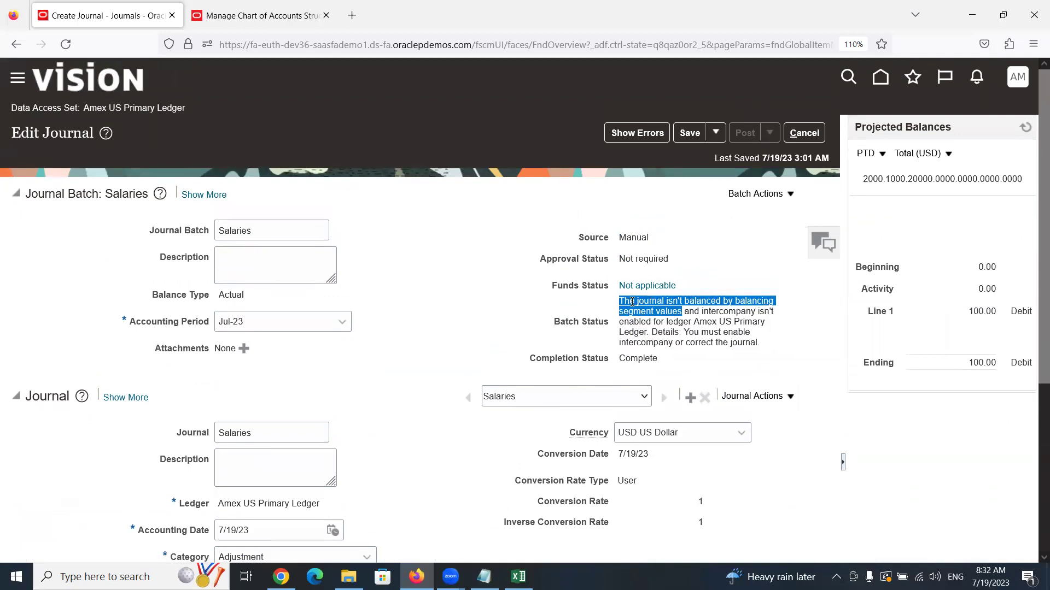
pyautogui.scroll(-4, 449, 339)
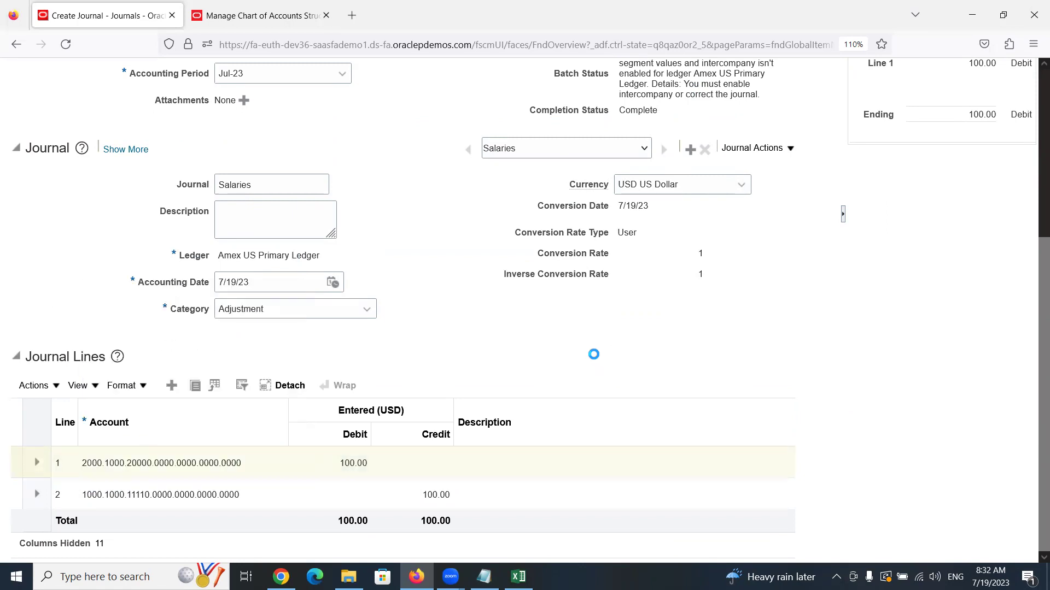
pyautogui.click(175, 497)
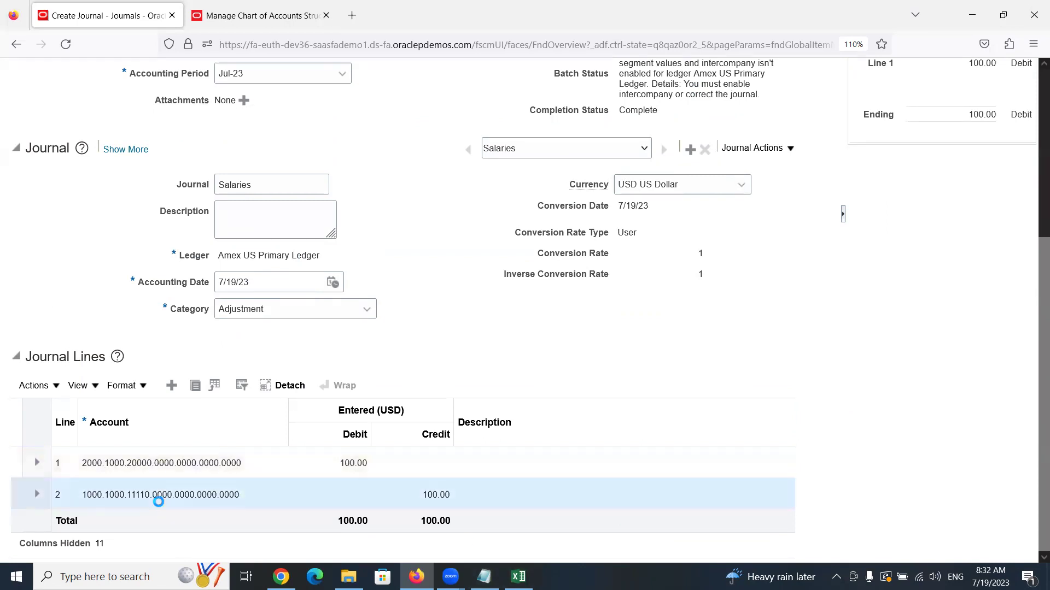
pyautogui.scroll(5, 558, 490)
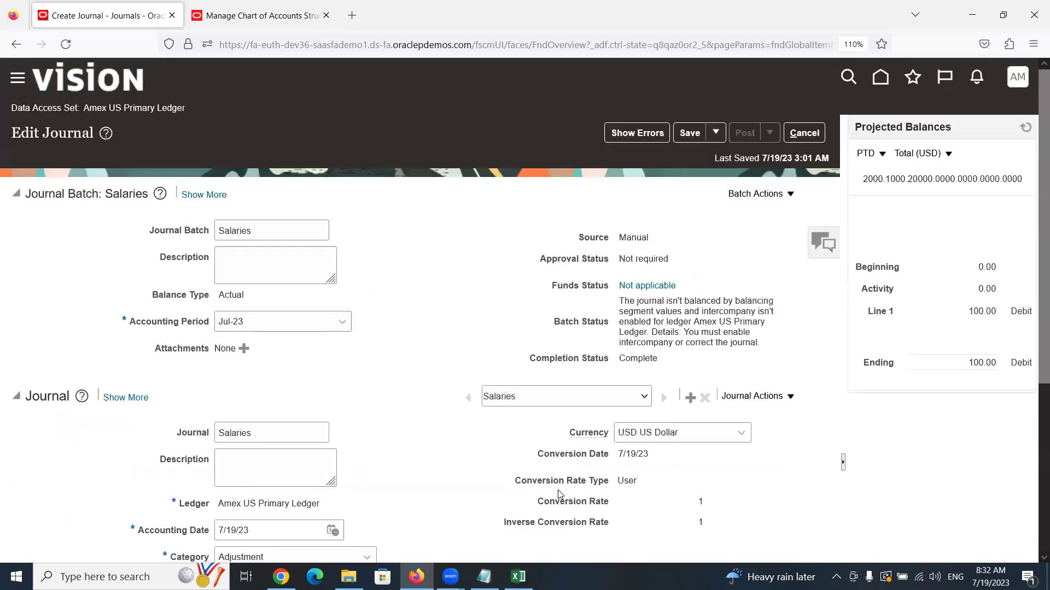
# Cancel out of the Salaries journal and open Manage Journals to search period Jul-23
pyautogui.click(806, 134)
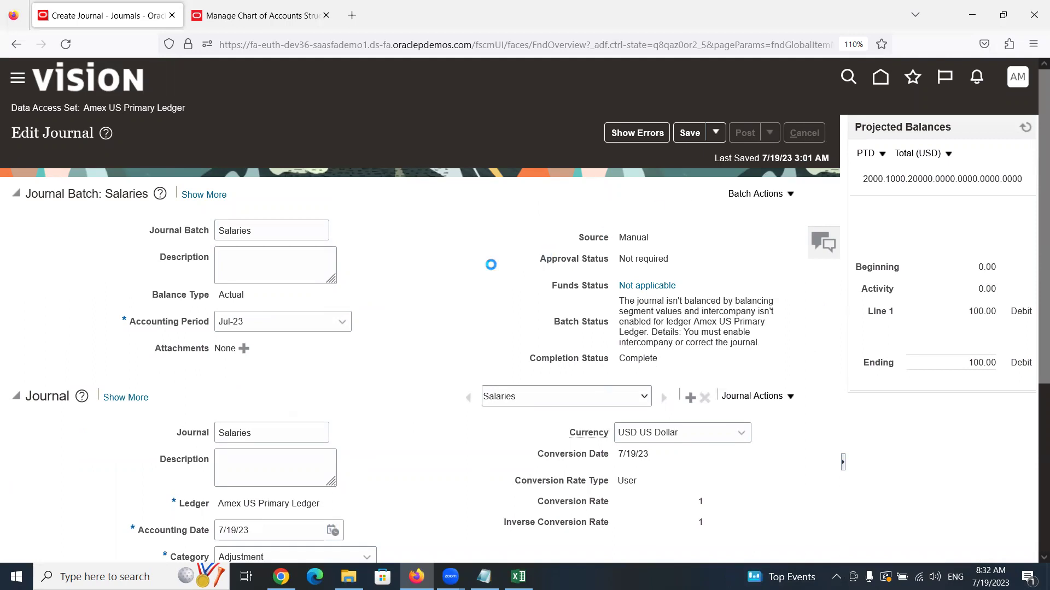
pyautogui.scroll(-5, 493, 265)
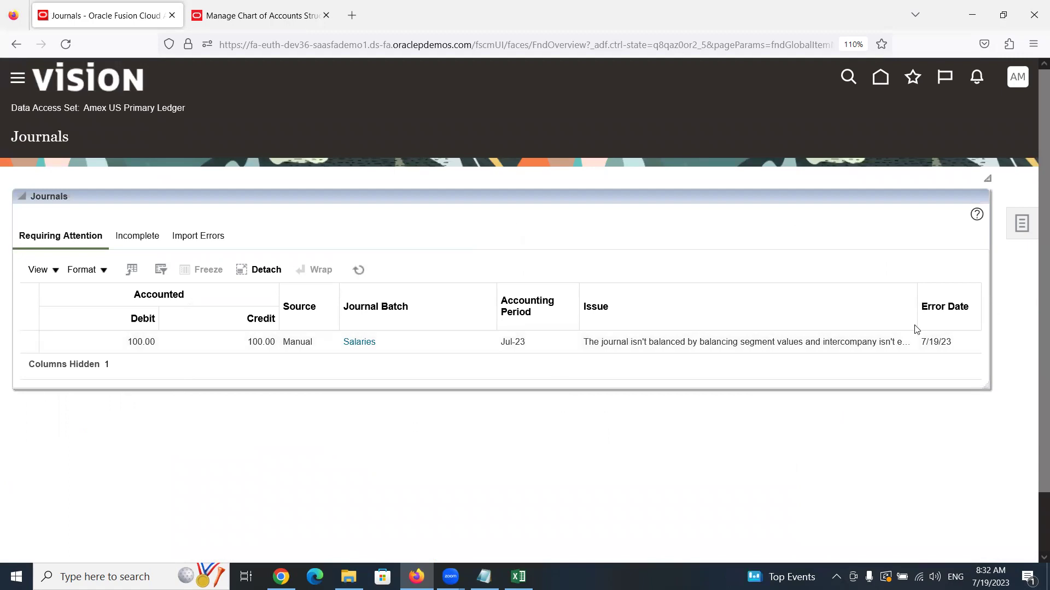
pyautogui.click(1021, 229)
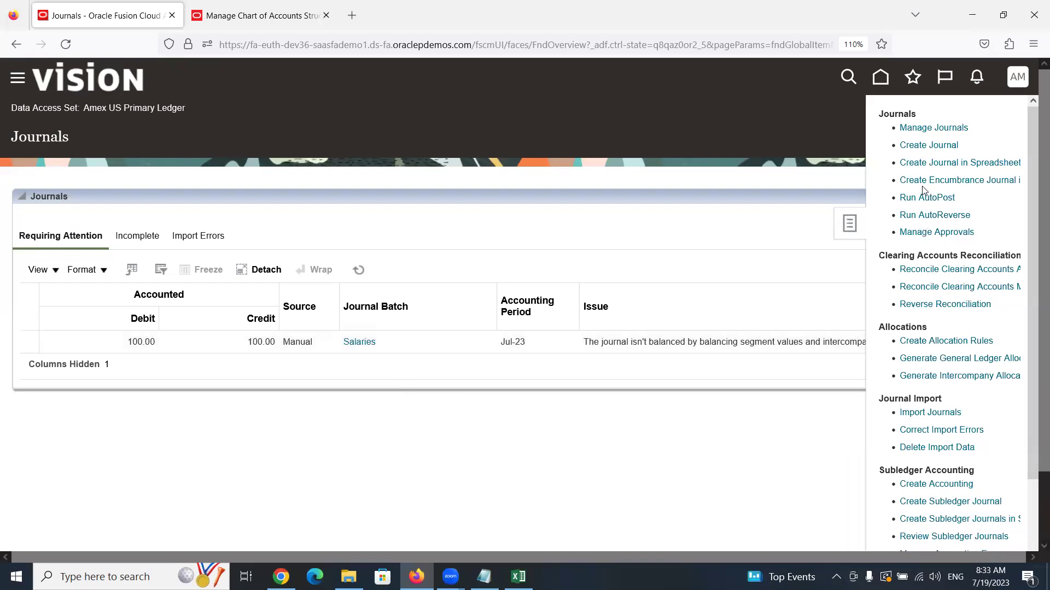
pyautogui.click(923, 132)
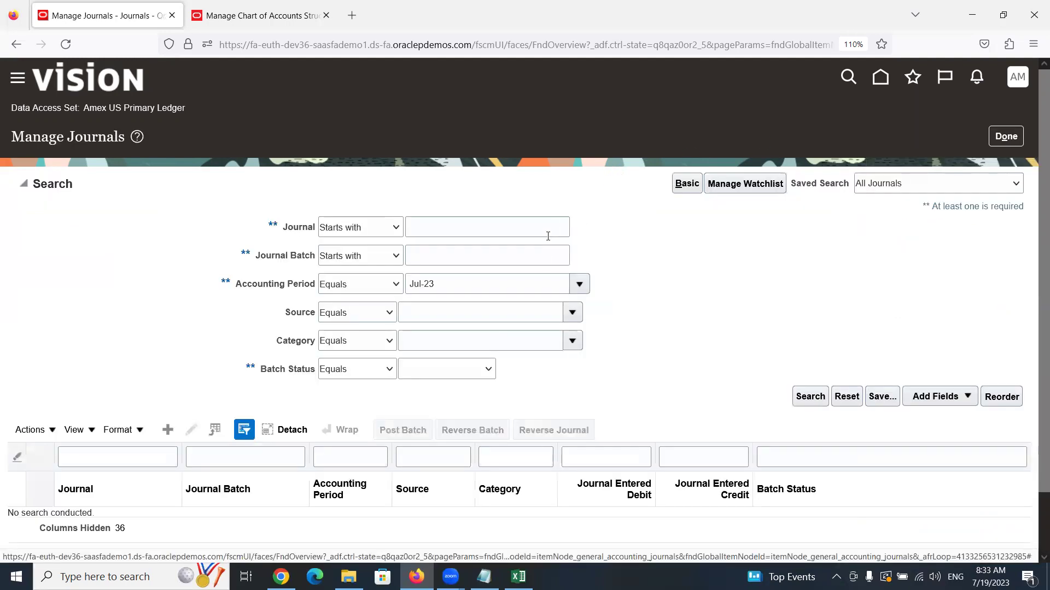
pyautogui.click(812, 398)
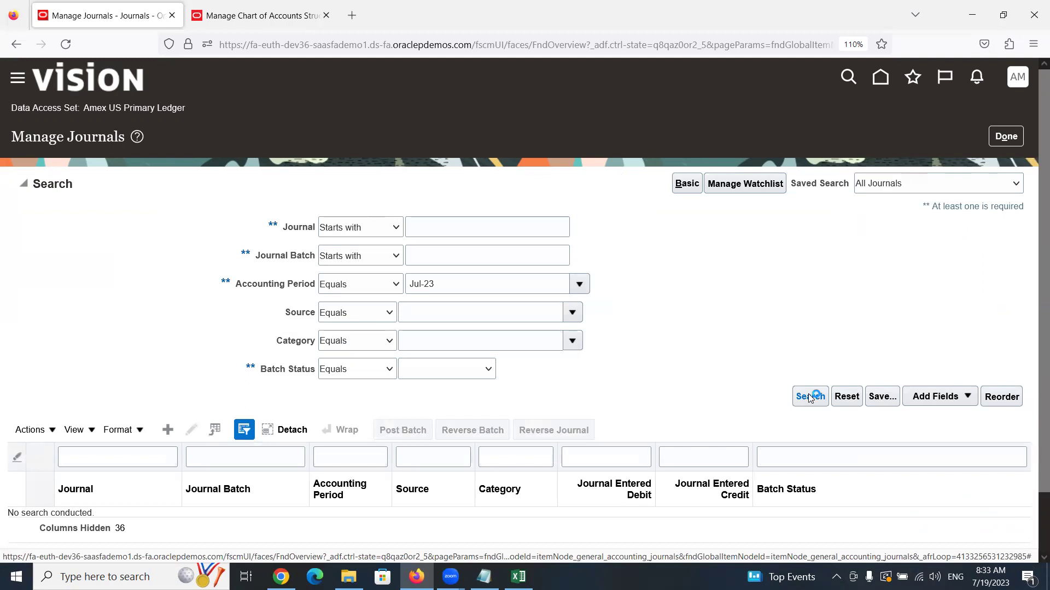
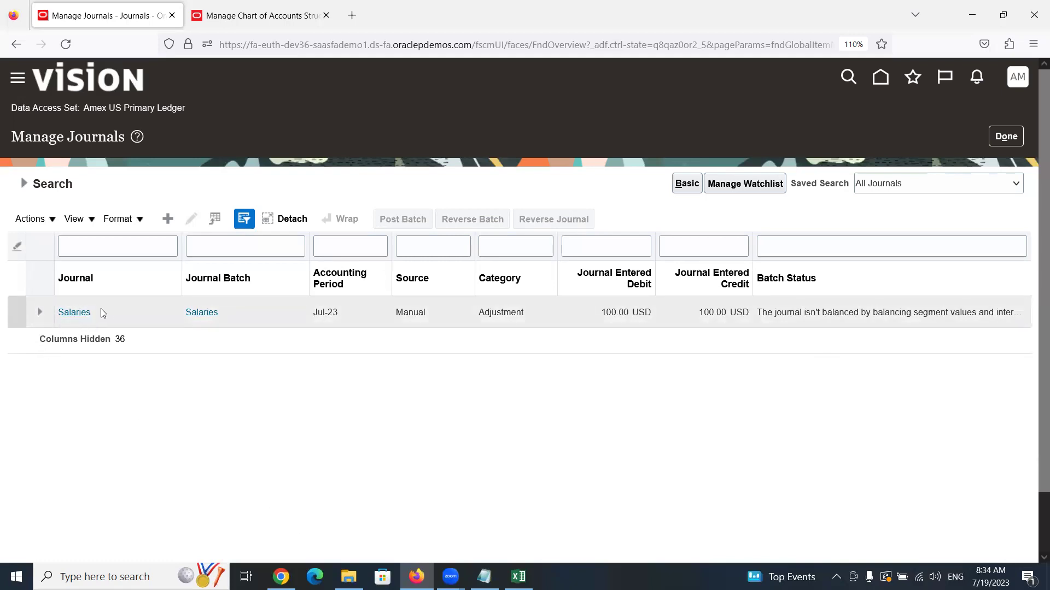
# Open the Salaries journal and widen the Account column in its journal lines
pyautogui.click(83, 311)
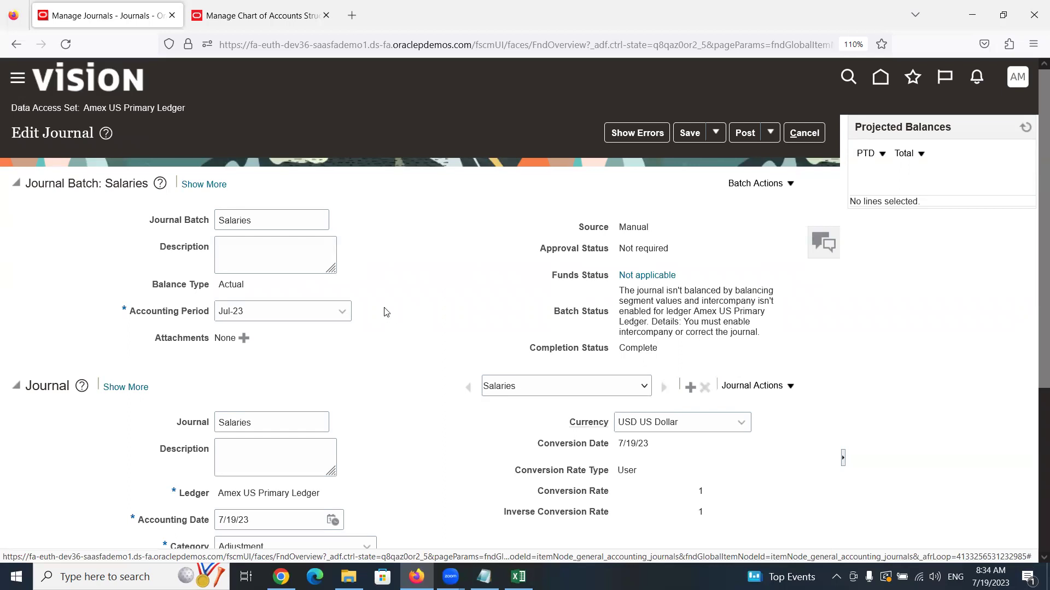
pyautogui.scroll(-4, 386, 310)
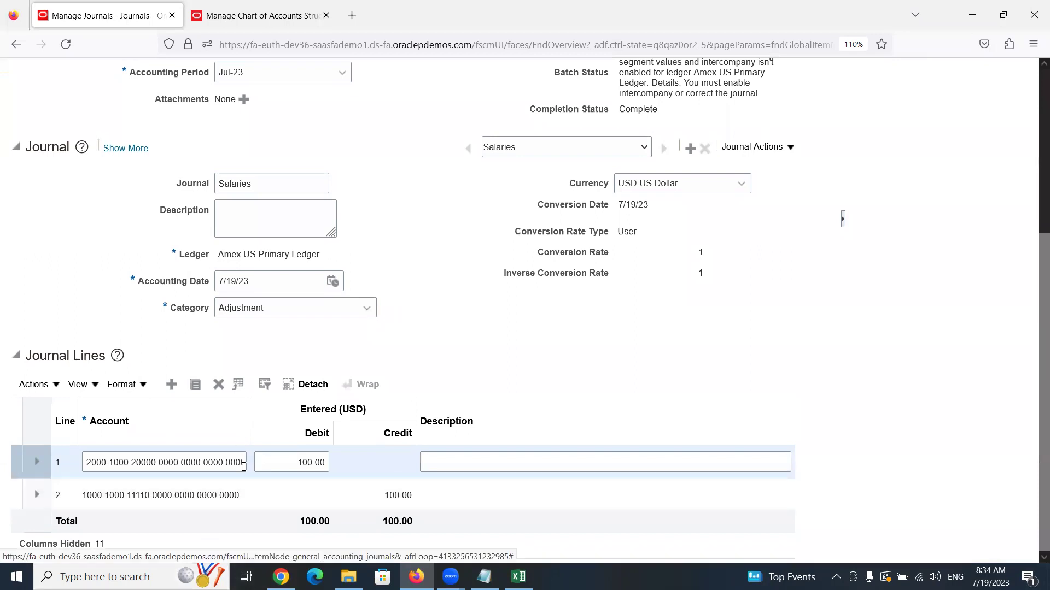
pyautogui.moveTo(248, 410); pyautogui.dragTo(286, 411)
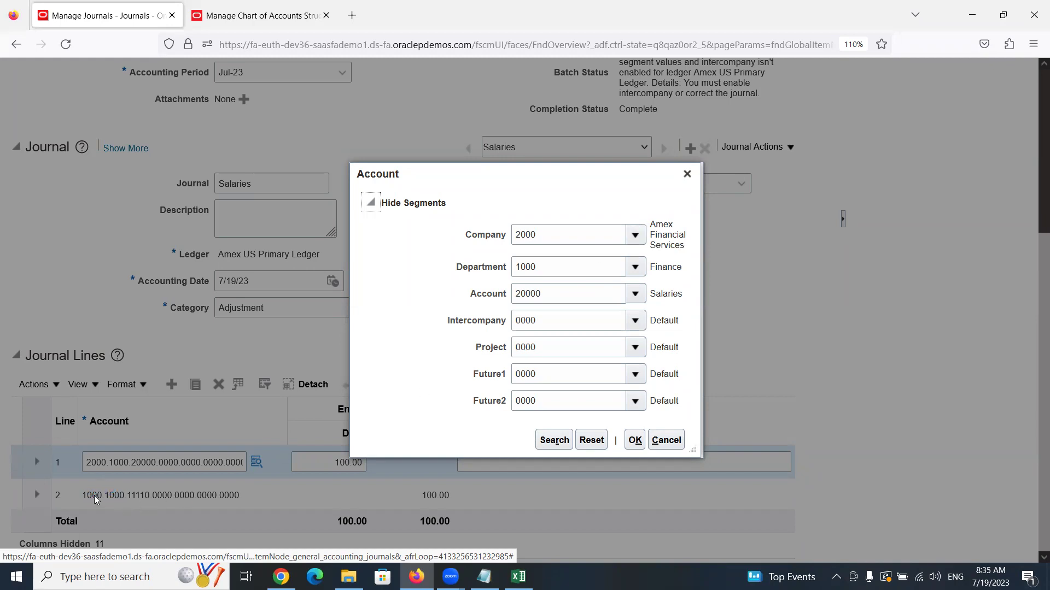
# Set line 1's Company segment to 1000 Amex Consulting Services and confirm the account
pyautogui.click(634, 234)
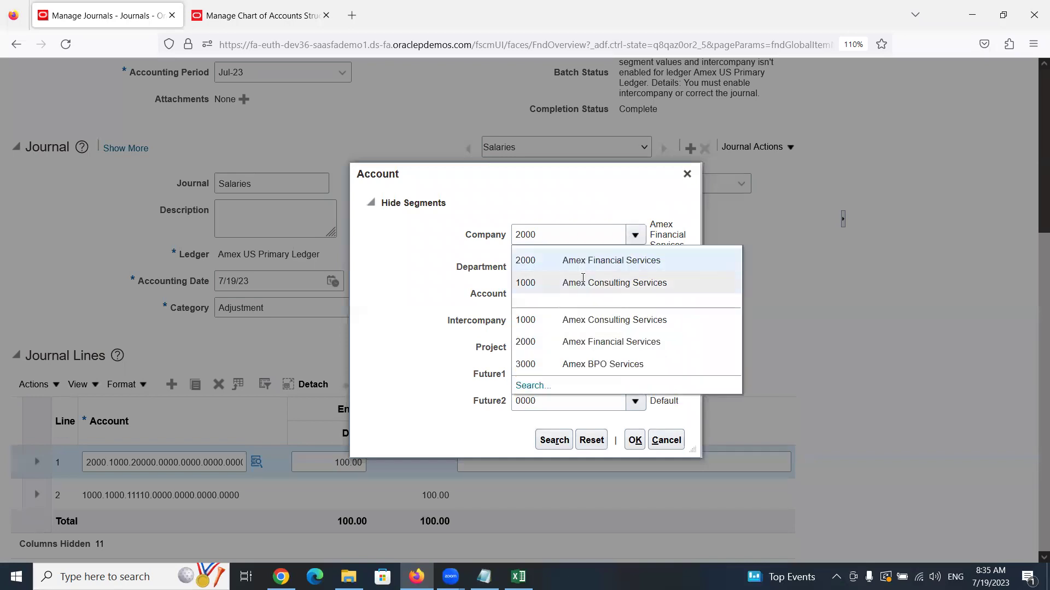
pyautogui.click(579, 281)
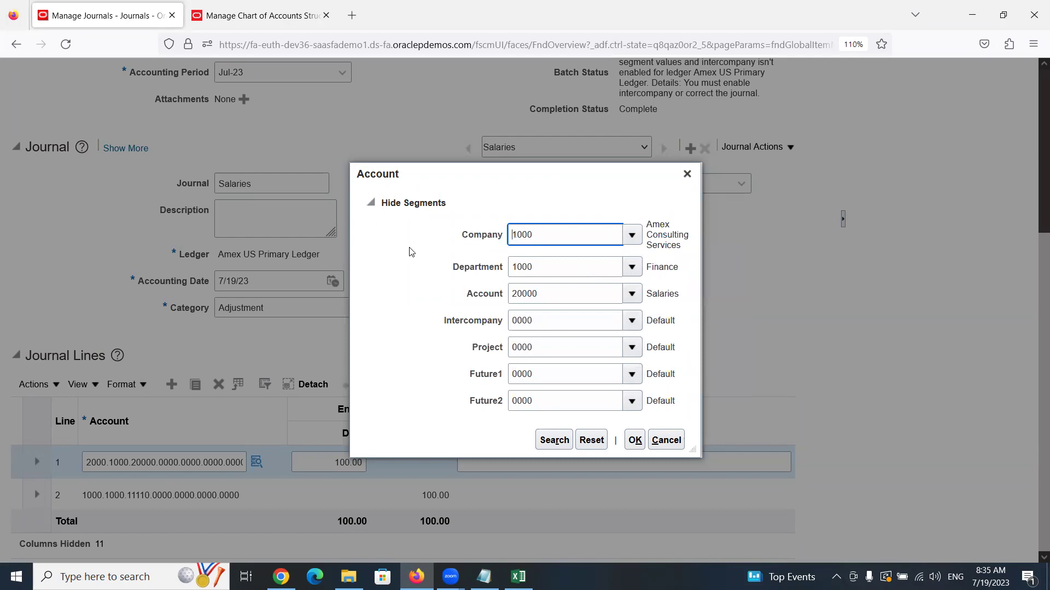
pyautogui.click(635, 440)
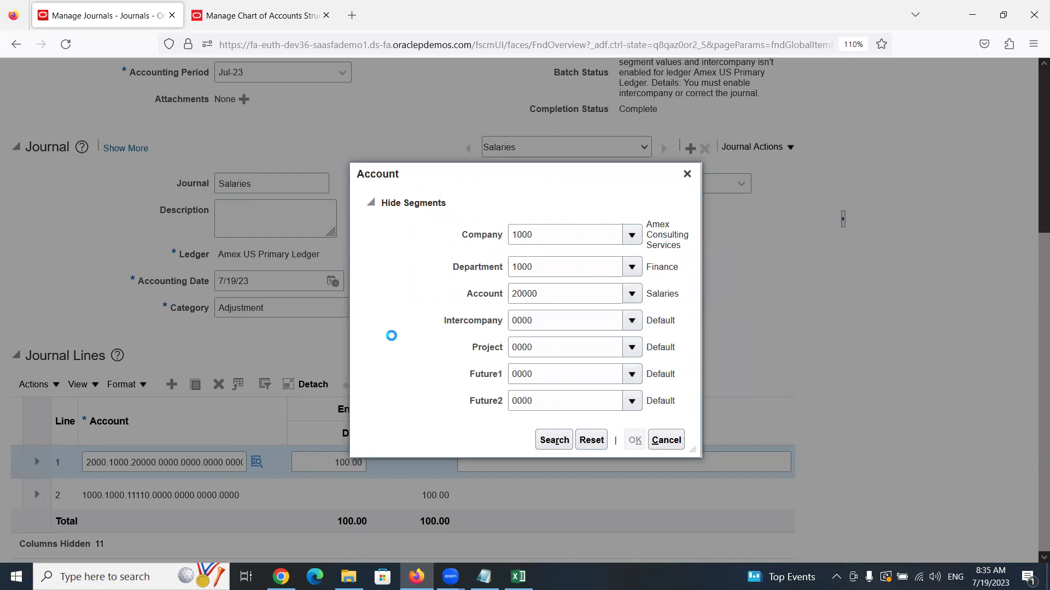
pyautogui.scroll(4, 463, 396)
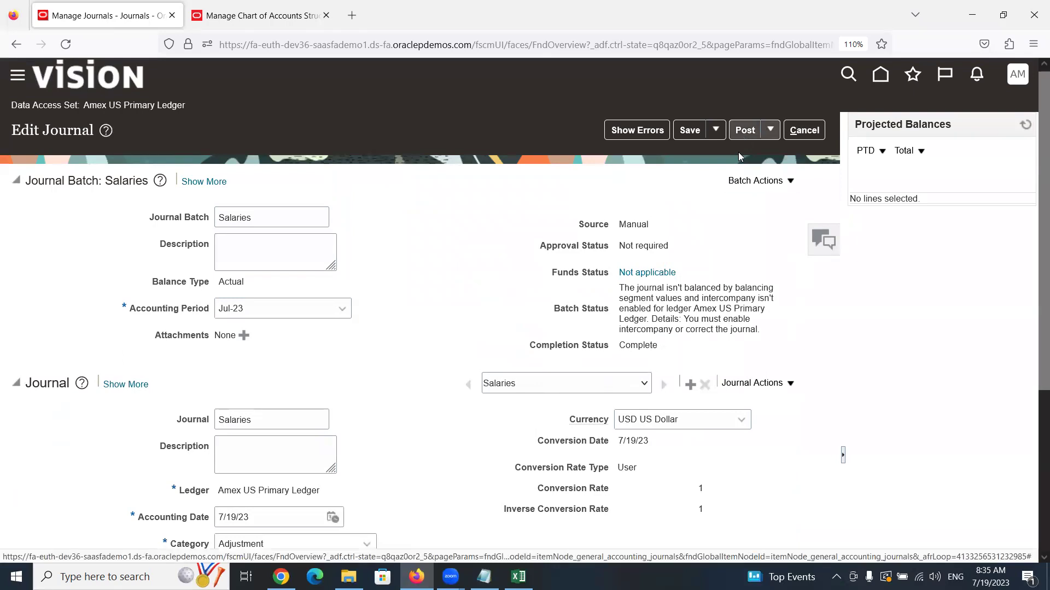
# Change line 1's debit to 1,000.00, then post the Salaries journal
pyautogui.scroll(-4, 446, 346)
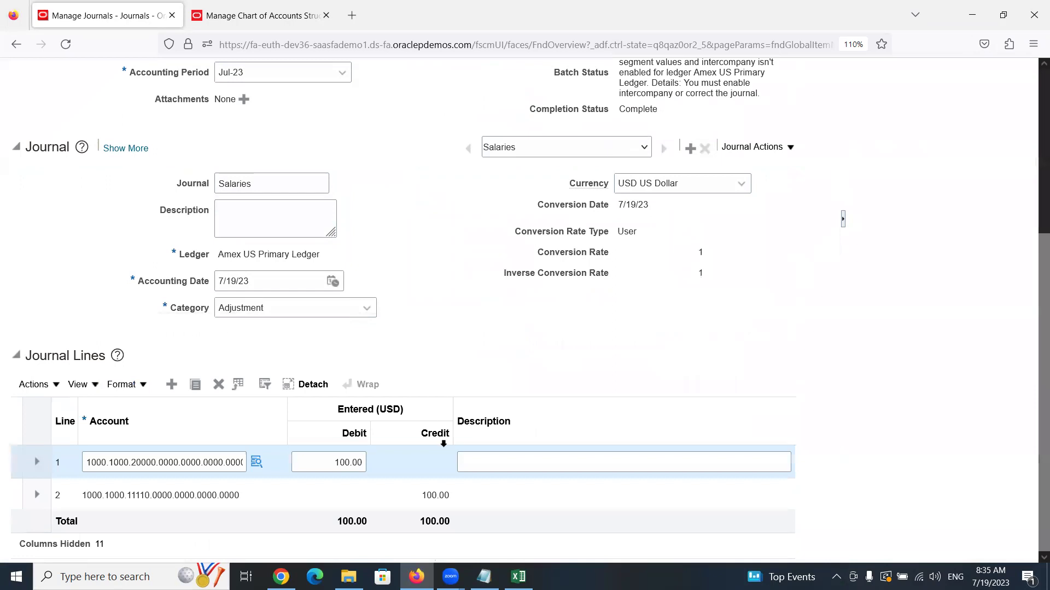
pyautogui.click(343, 464)
pyautogui.write('0')
pyautogui.click(479, 342)
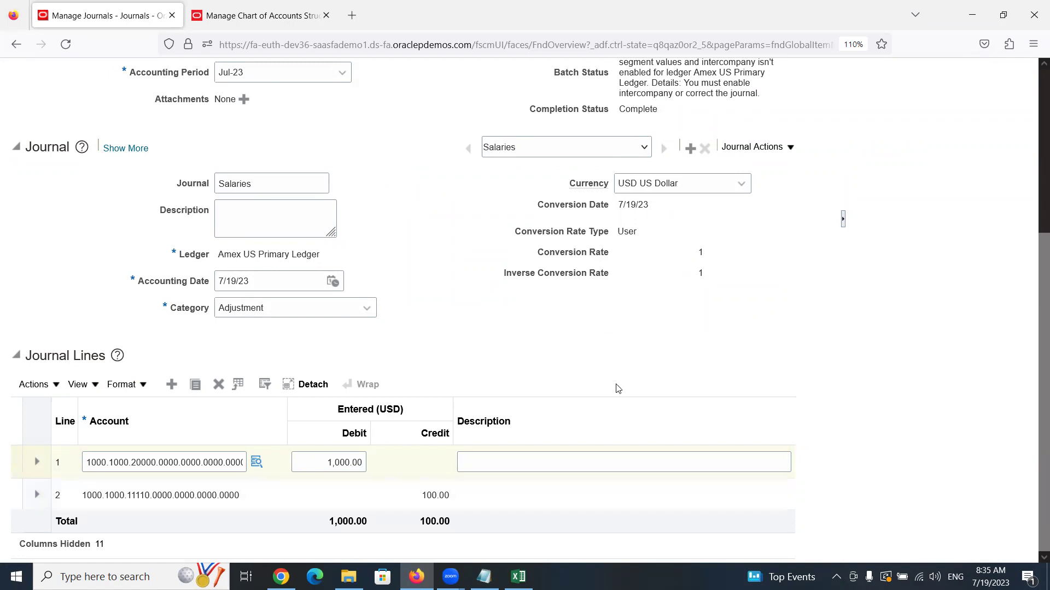
pyautogui.scroll(5, 617, 388)
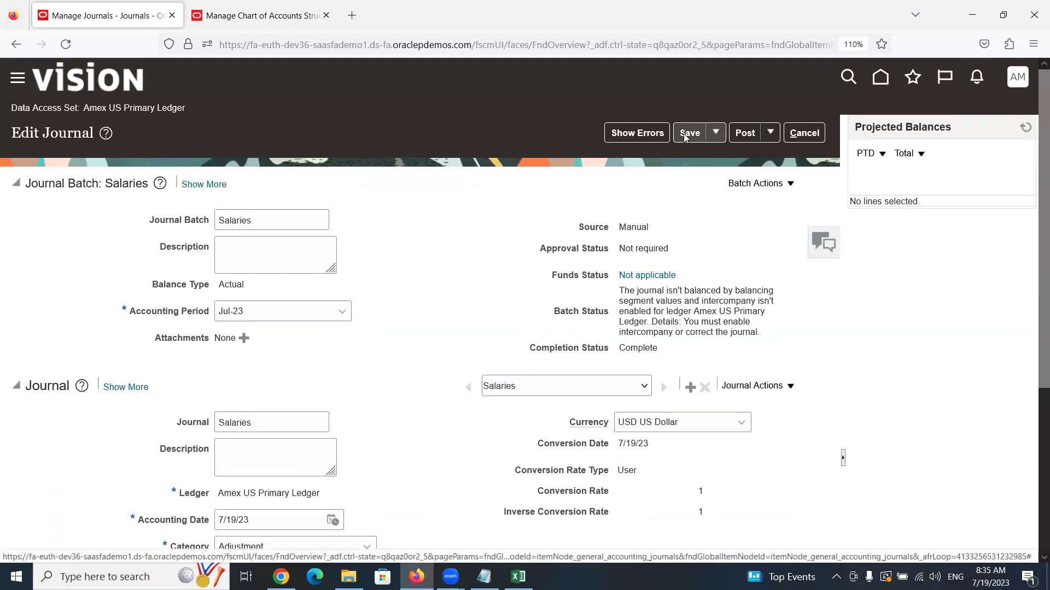
pyautogui.click(745, 137)
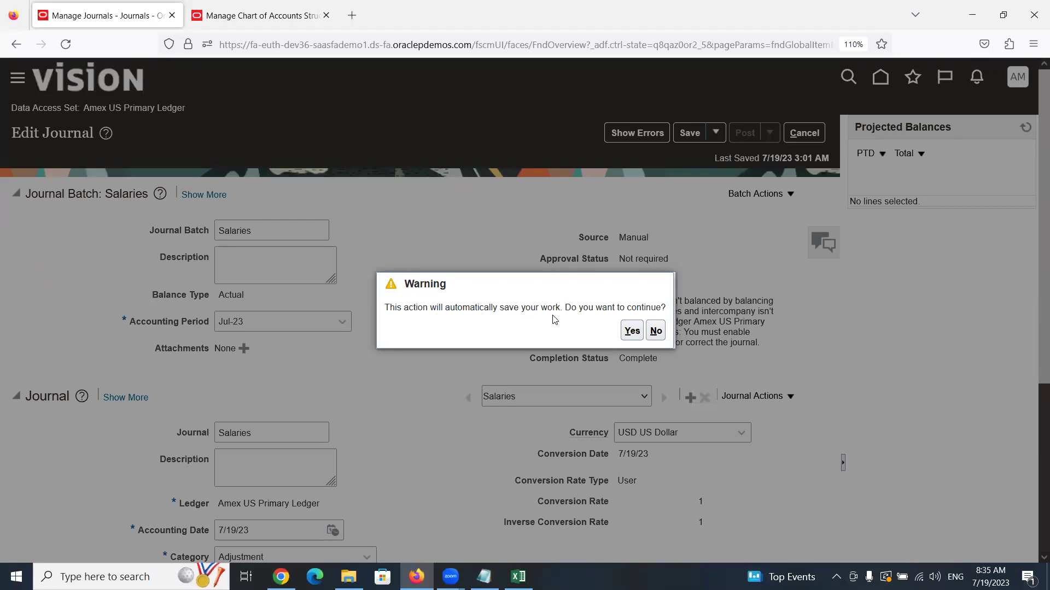
# Accept the save and unbalanced-journal warnings and dismiss the submission confirmation
pyautogui.click(632, 331)
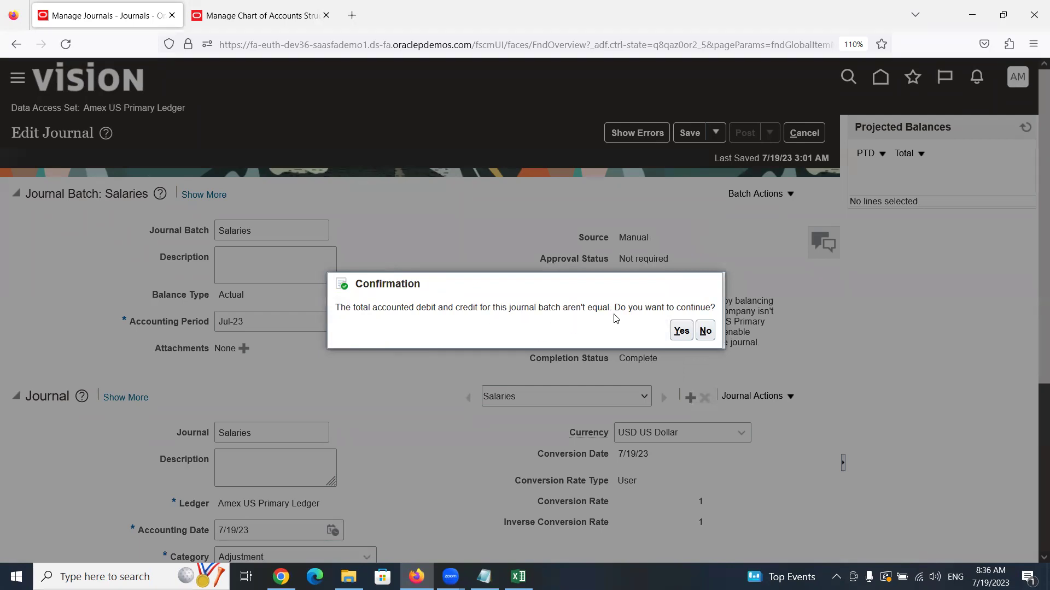
pyautogui.click(682, 332)
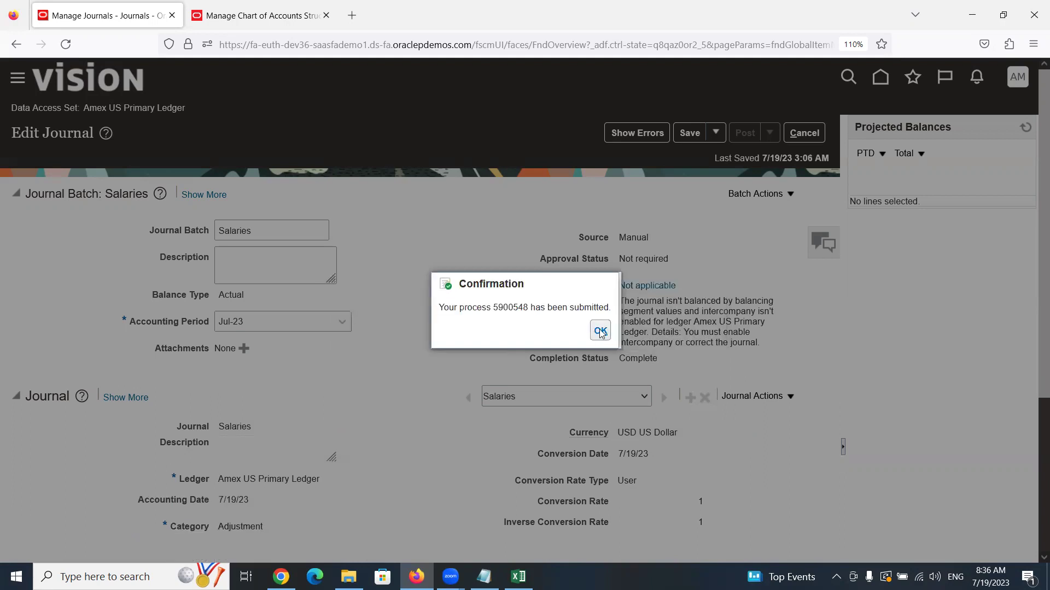
pyautogui.click(600, 331)
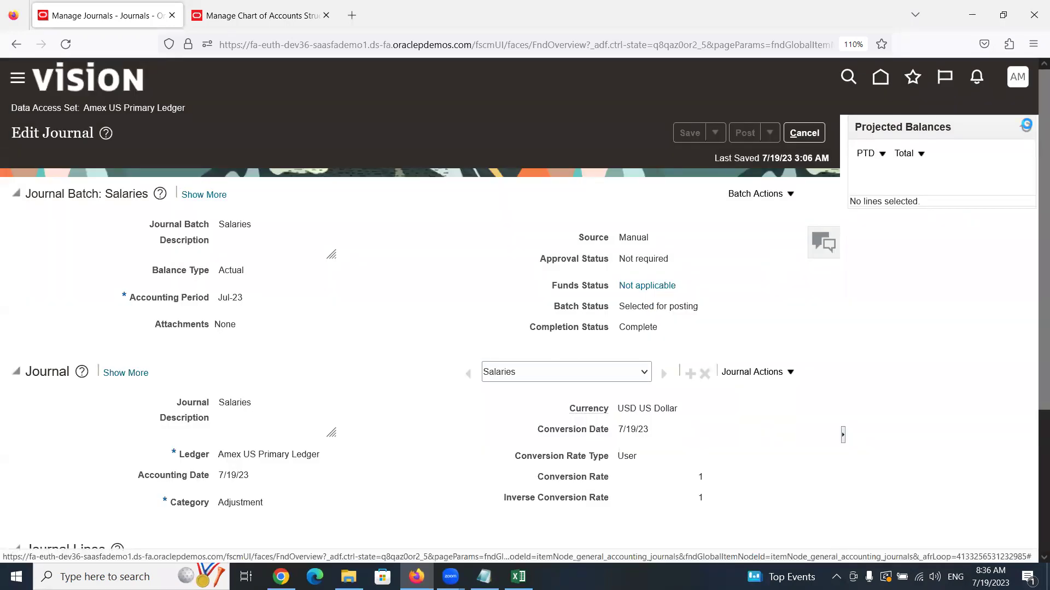
# Show and refresh projected balances for line 1's account 1000.1000.20000
pyautogui.click(1025, 125)
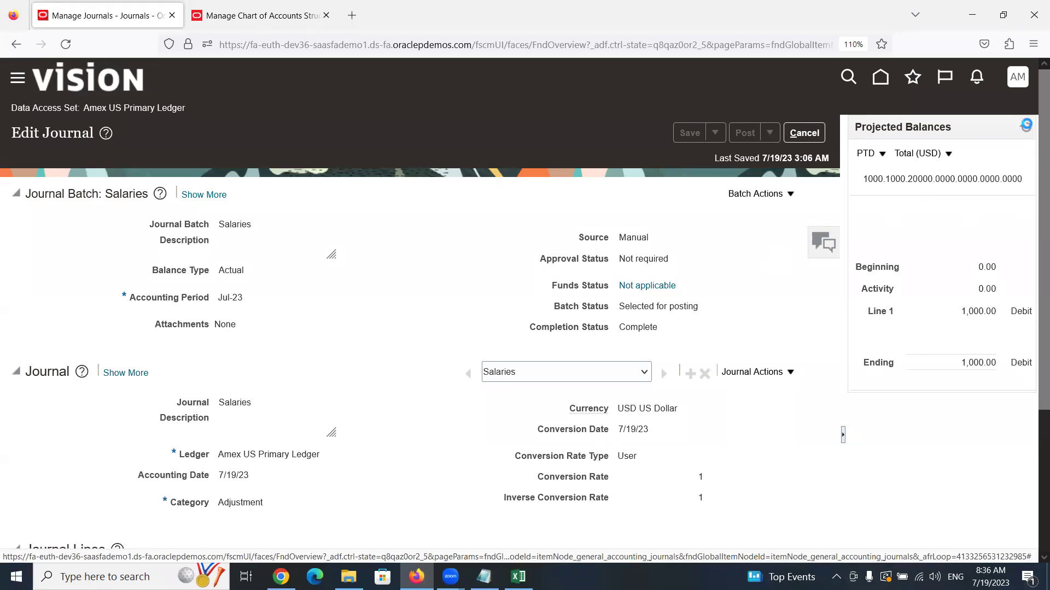
pyautogui.click(1026, 126)
pyautogui.click(1026, 128)
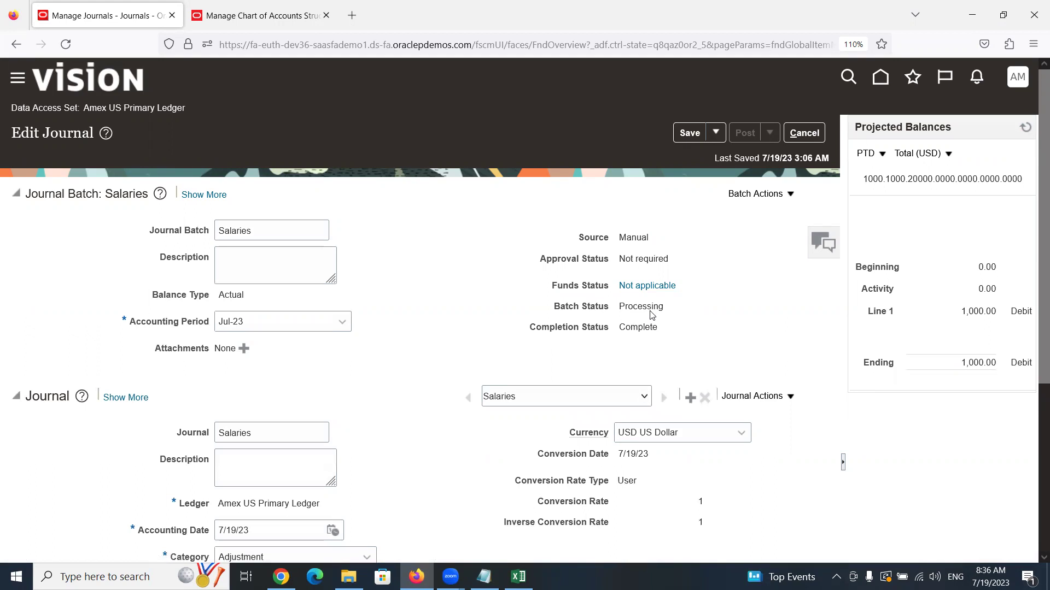
# Refresh the journal, highlight the 'journal is unbalanced' batch status, and cancel back to Manage Journals
pyautogui.click(1024, 129)
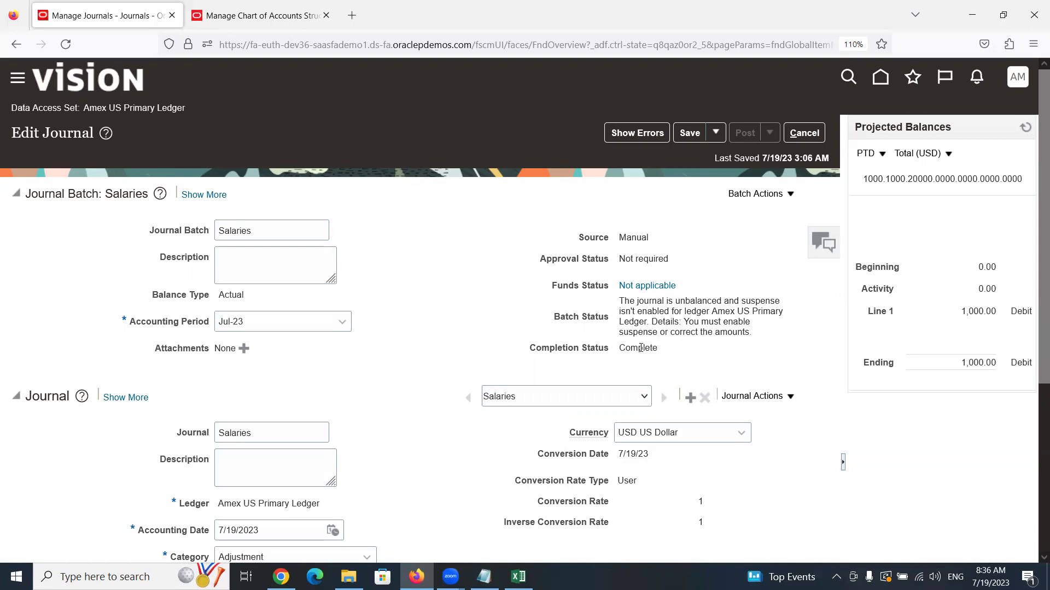
pyautogui.moveTo(623, 300); pyautogui.dragTo(724, 303)
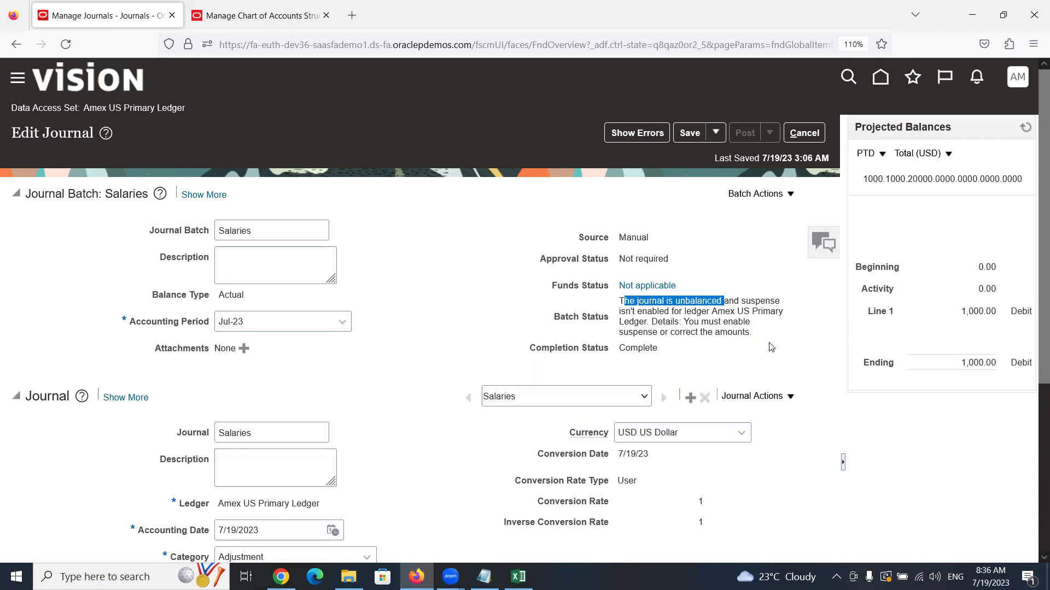
pyautogui.click(619, 326)
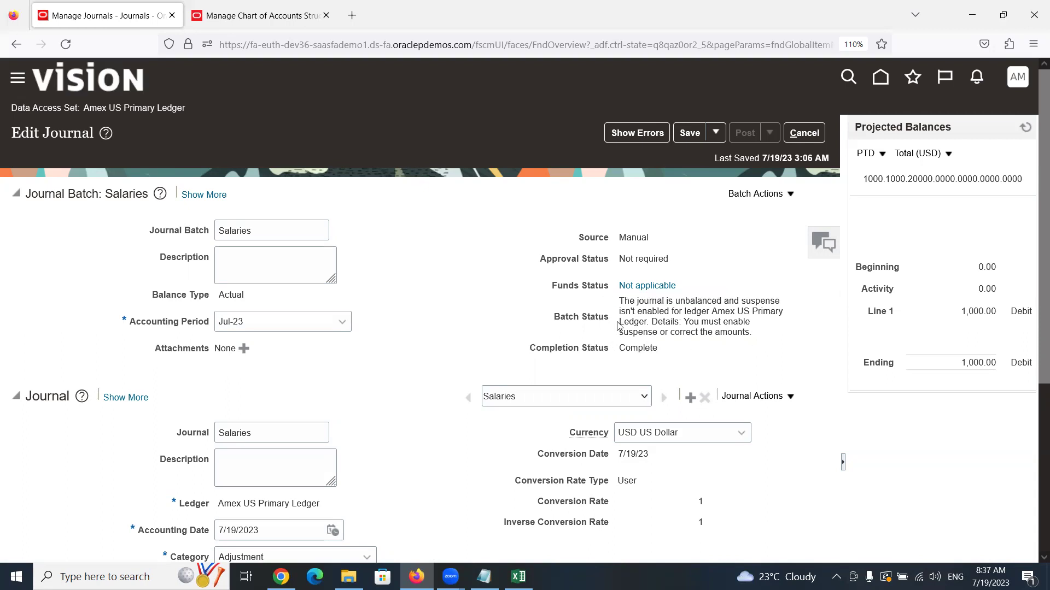
pyautogui.moveTo(621, 300); pyautogui.dragTo(721, 302)
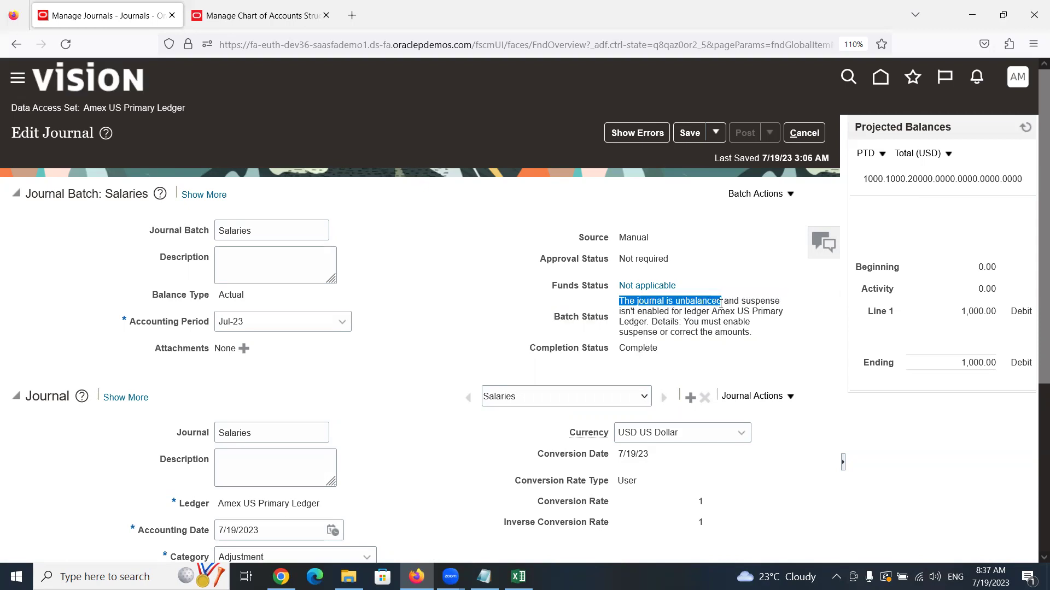
pyautogui.scroll(-5, 465, 449)
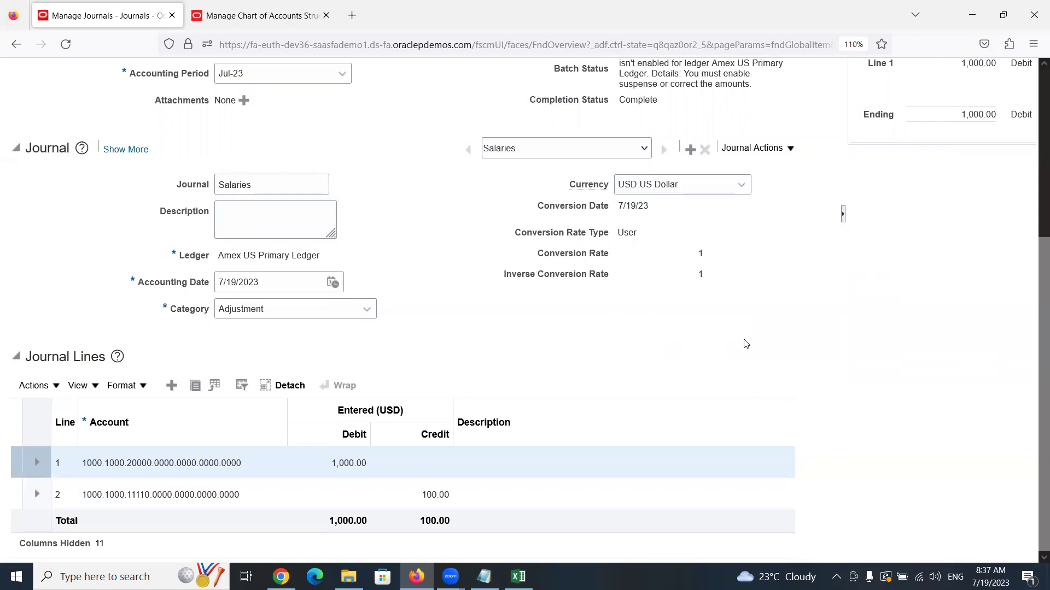
pyautogui.scroll(5, 746, 344)
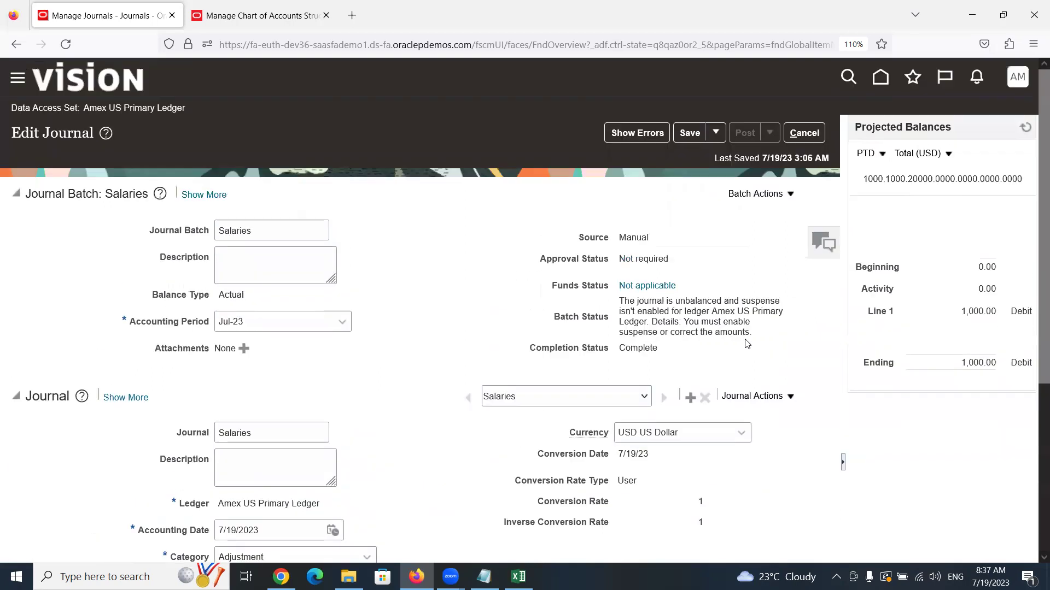
pyautogui.click(812, 129)
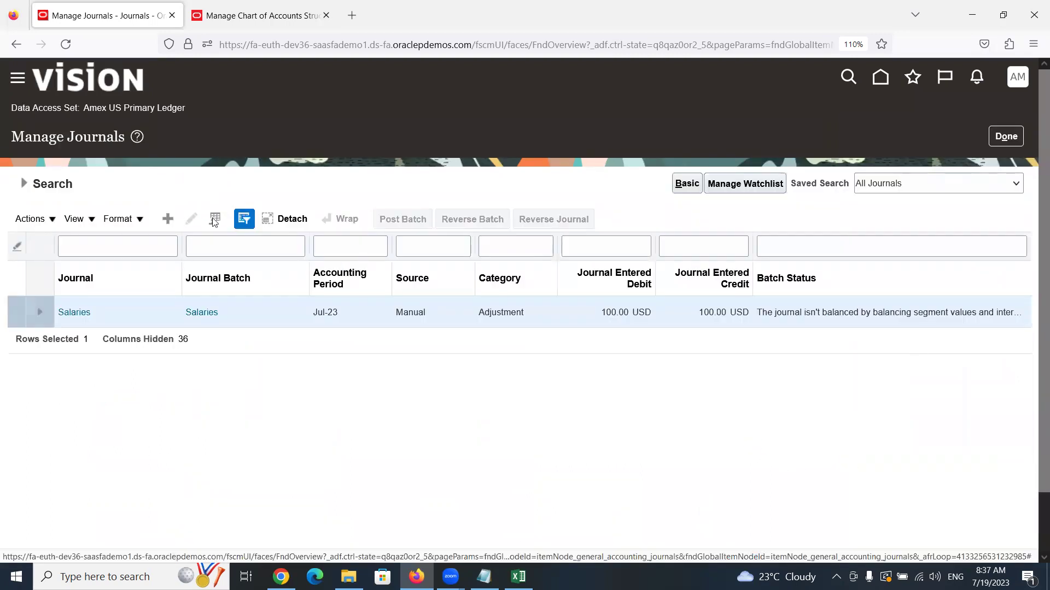
# Rerun the Jul-23 journal search, then reopen the Salaries journal through the Tasks panel
pyautogui.click(29, 184)
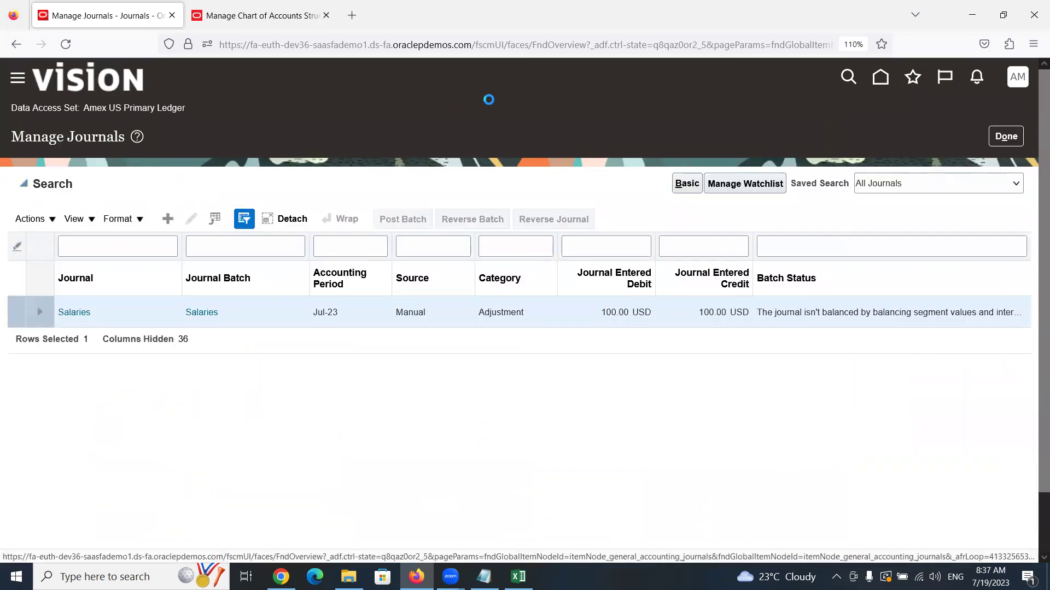
pyautogui.click(813, 398)
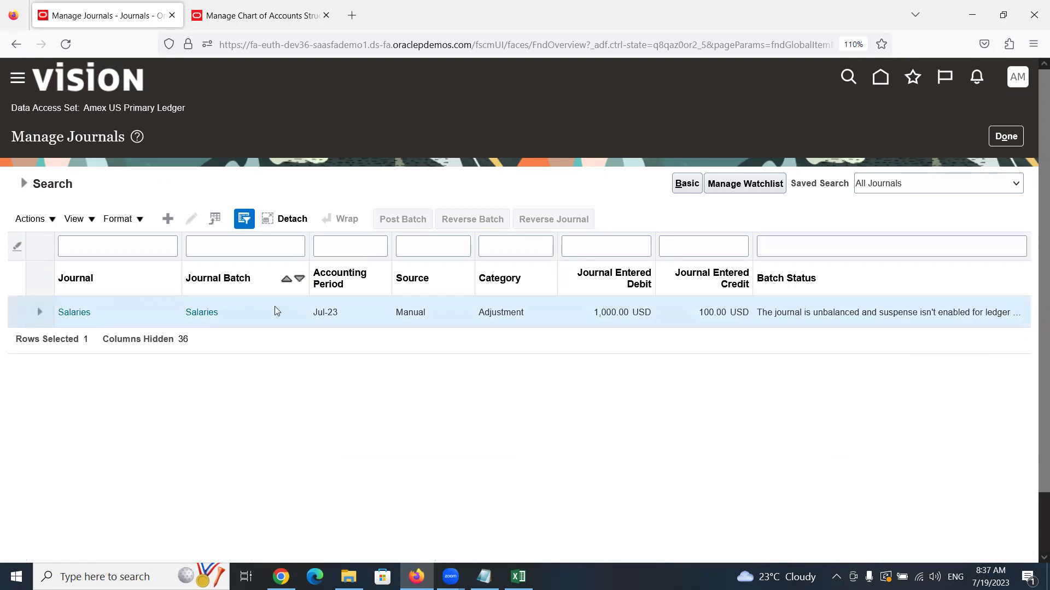
pyautogui.click(1006, 137)
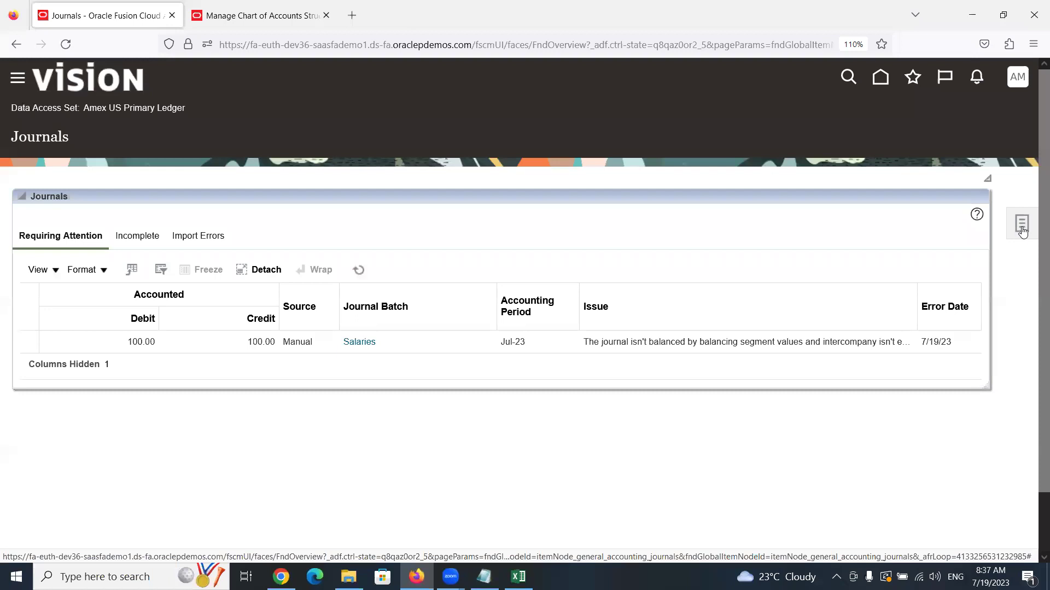
pyautogui.click(1021, 224)
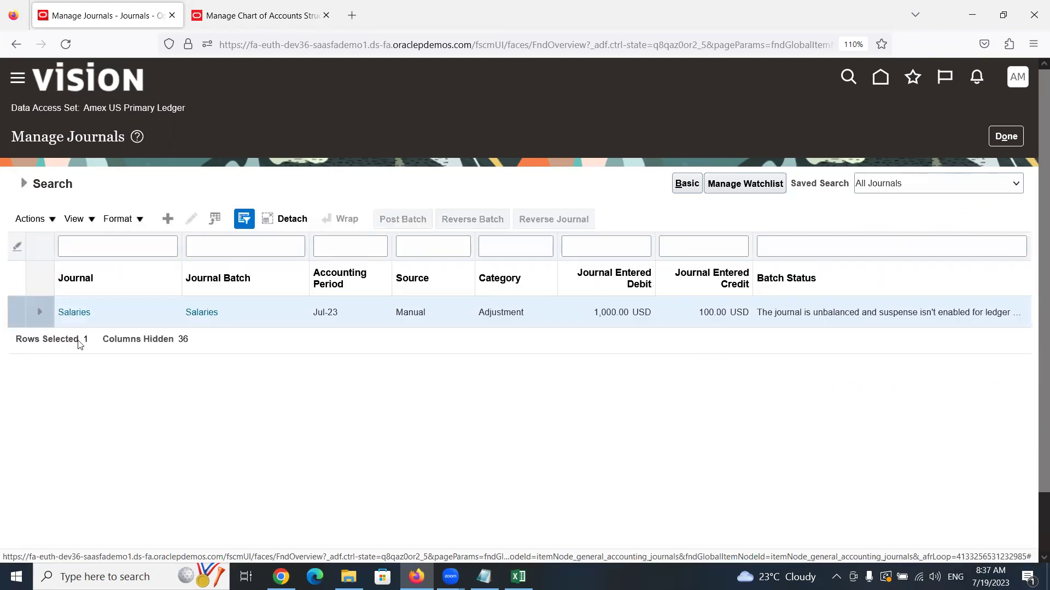
pyautogui.click(74, 314)
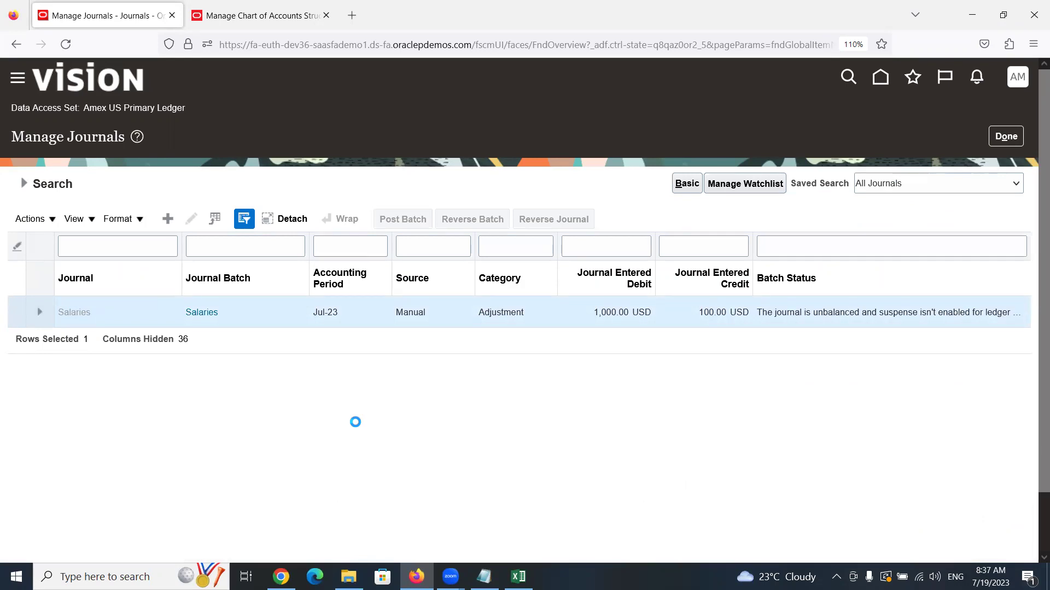
# Correct line 1's debit to 100.00 and save the Salaries journal
pyautogui.scroll(-4, 360, 410)
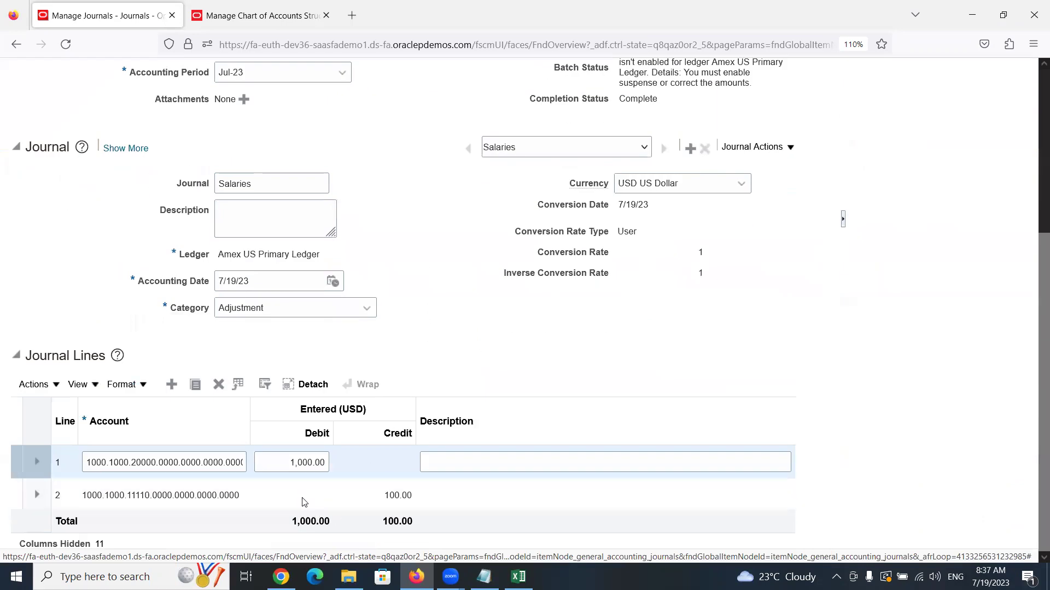
pyautogui.click(298, 453)
pyautogui.write('100')
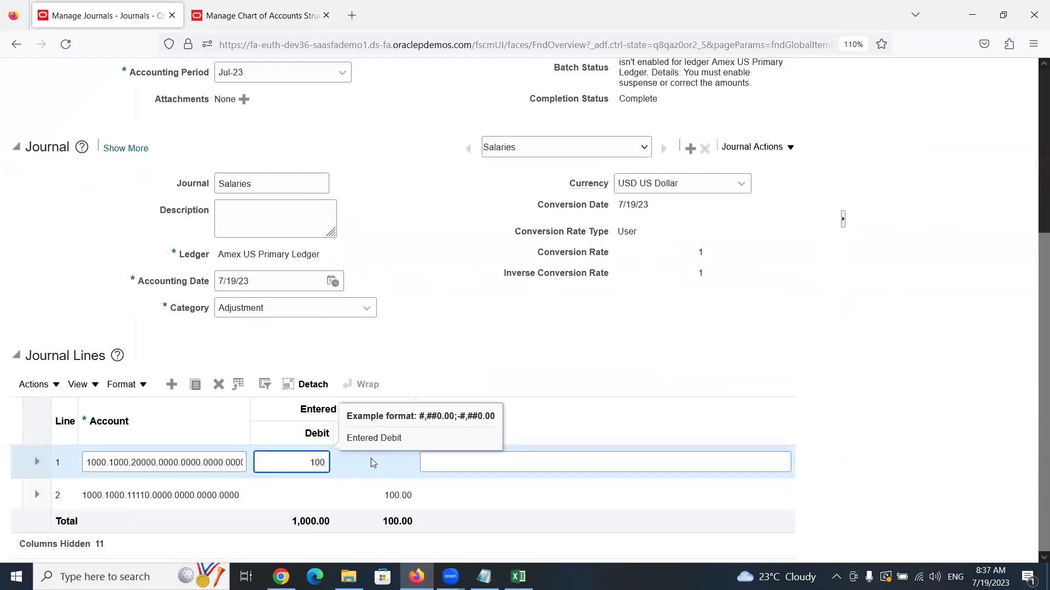
pyautogui.click(484, 343)
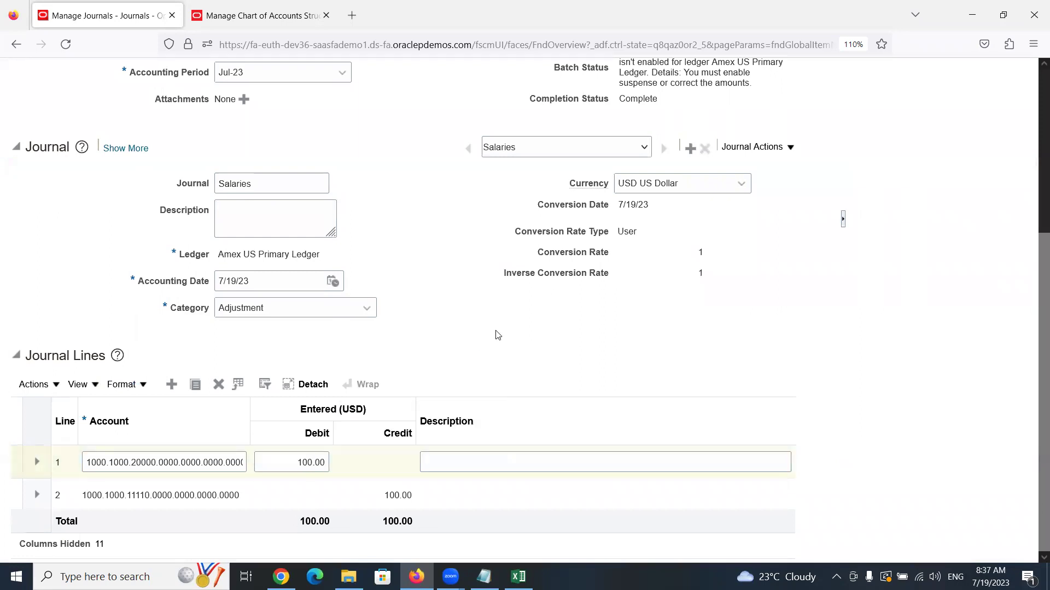
pyautogui.scroll(5, 484, 334)
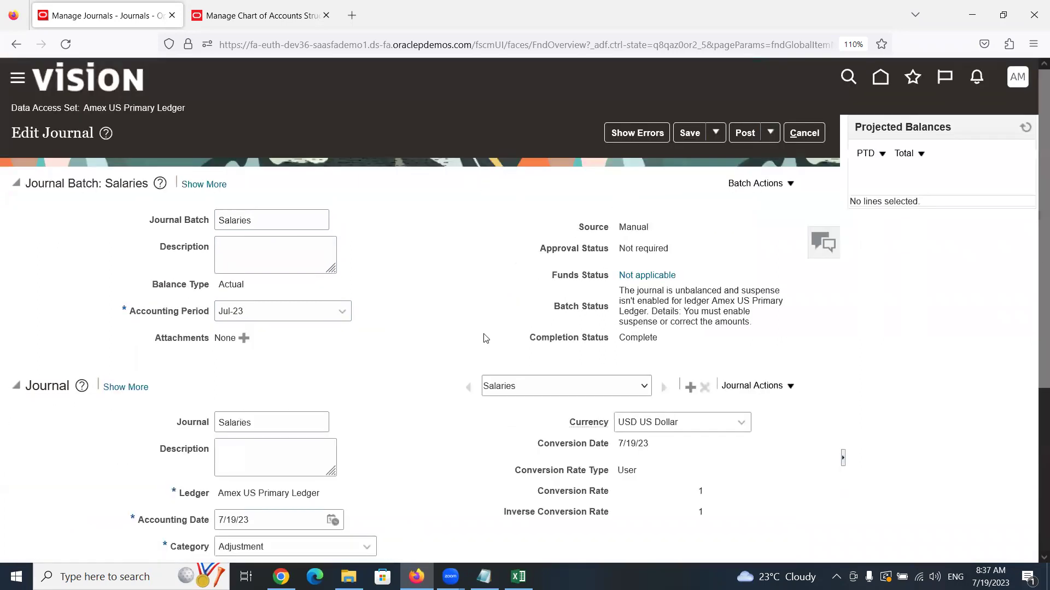
pyautogui.click(687, 133)
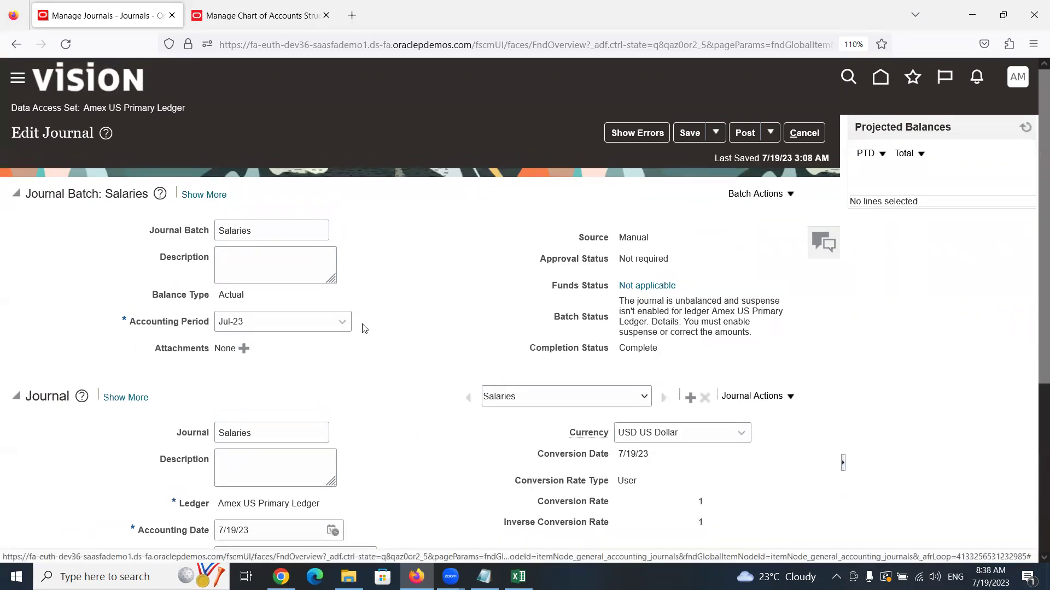
# Review the journal lines, selecting the second line
pyautogui.scroll(-5, 363, 328)
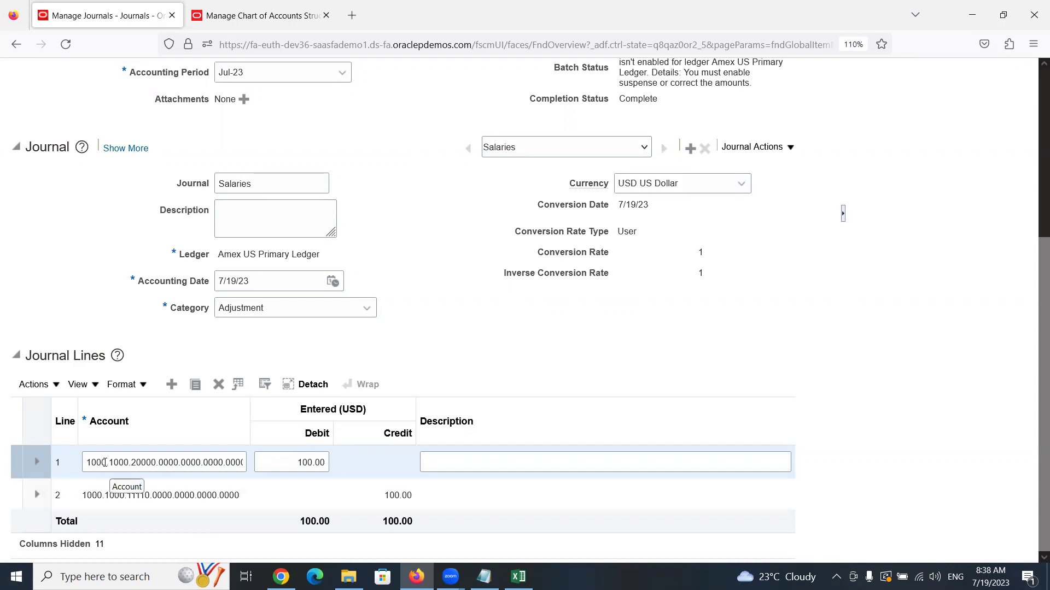
pyautogui.click(97, 495)
pyautogui.scroll(5, 668, 321)
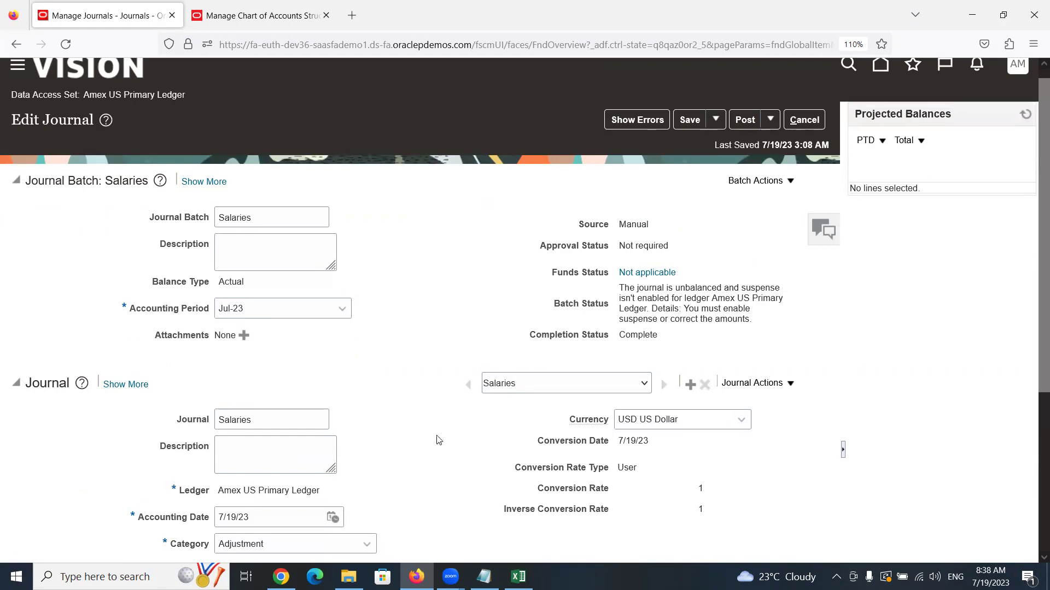
pyautogui.scroll(-4, 410, 432)
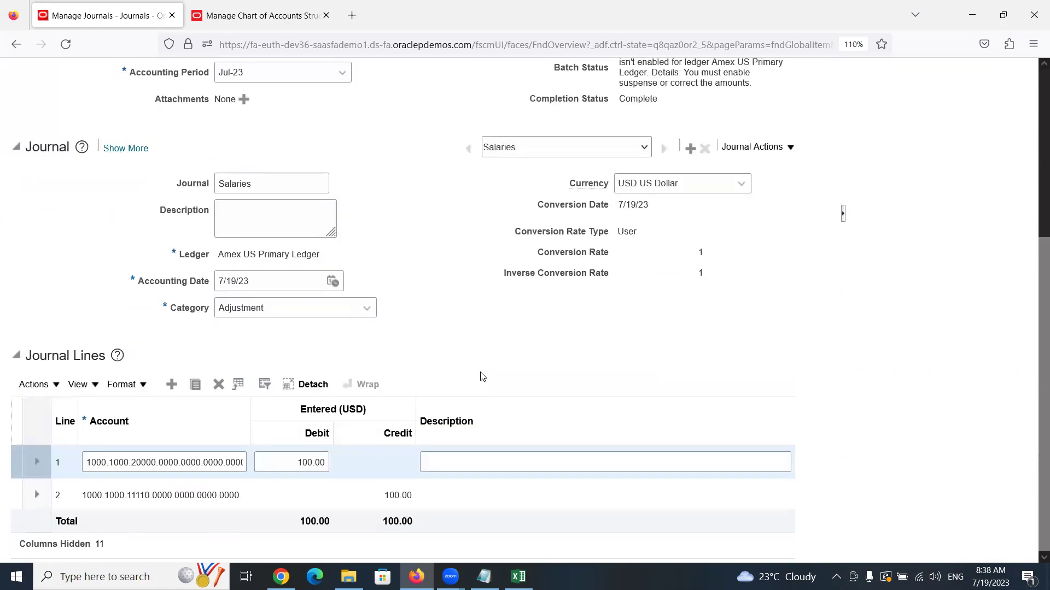
pyautogui.scroll(5, 482, 377)
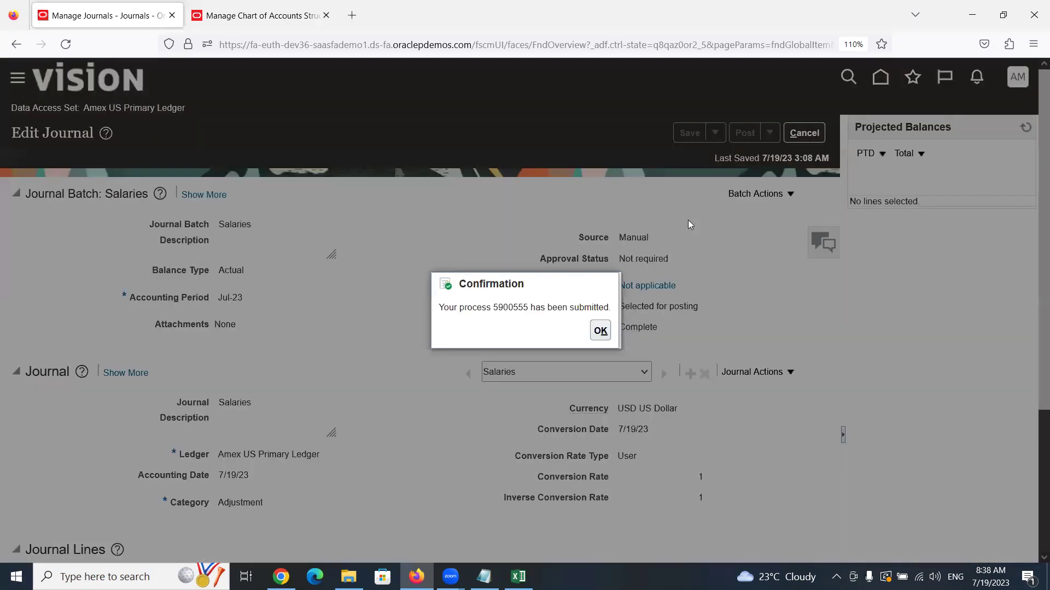
# Dismiss the confirmation and highlight the 'Selected for posting' batch status
pyautogui.click(600, 330)
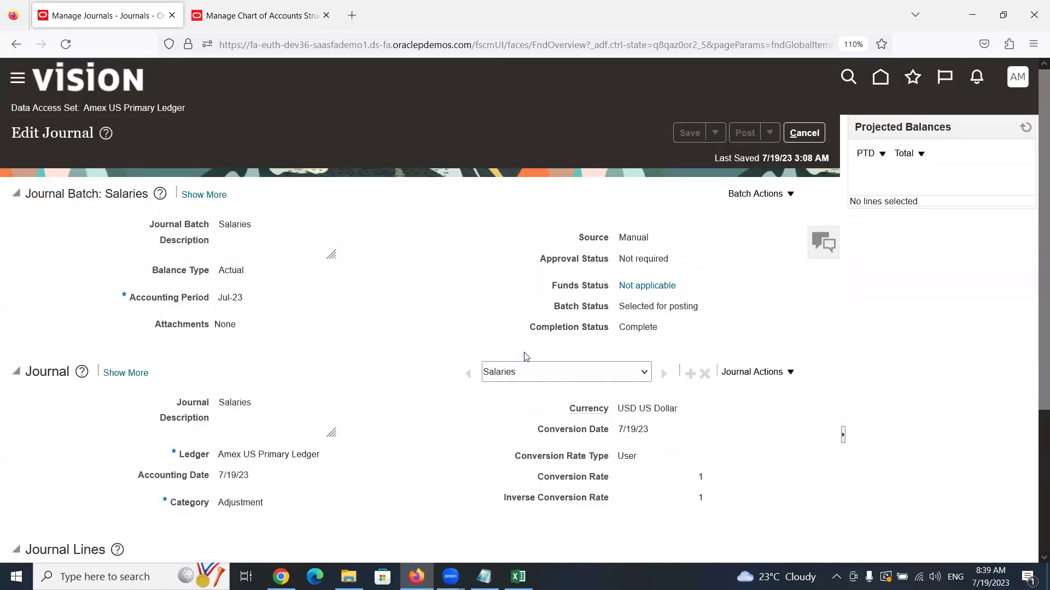
pyautogui.scroll(-3, 472, 328)
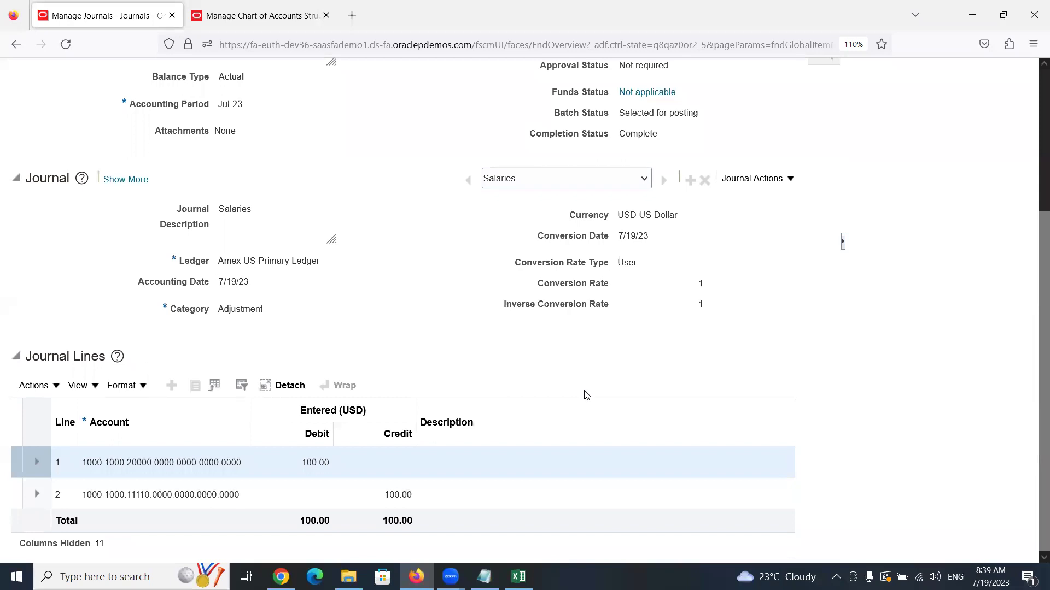
pyautogui.scroll(3, 585, 393)
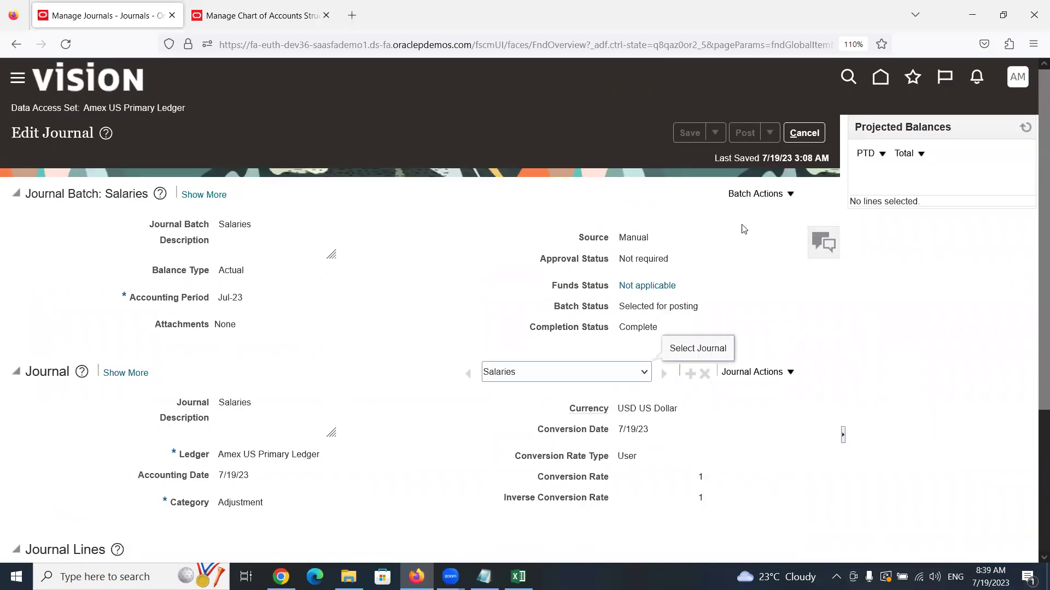
pyautogui.moveTo(623, 304); pyautogui.dragTo(702, 309)
pyautogui.click(621, 310)
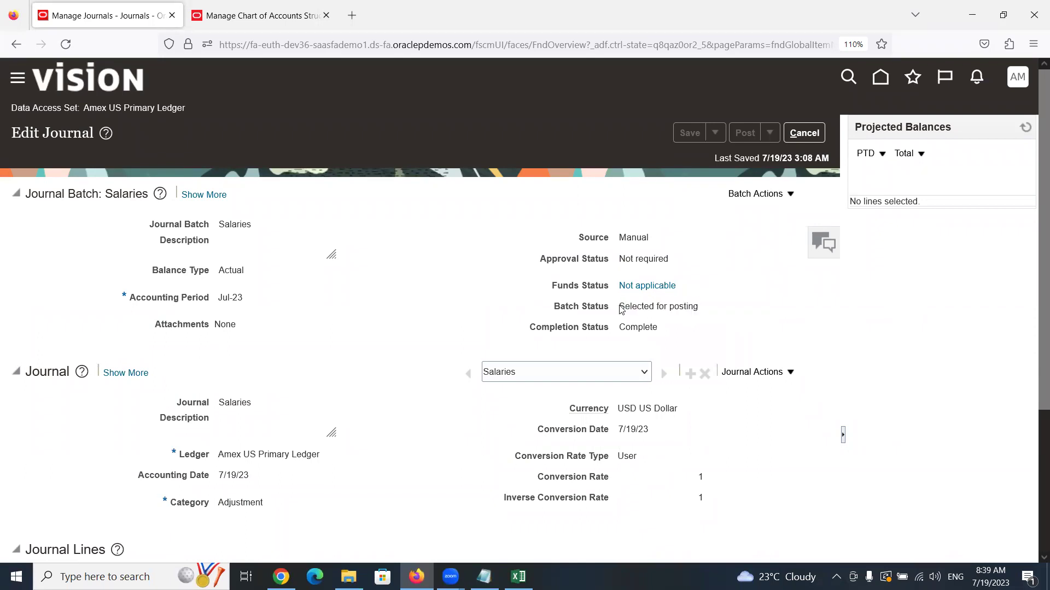
pyautogui.moveTo(619, 306); pyautogui.dragTo(700, 315)
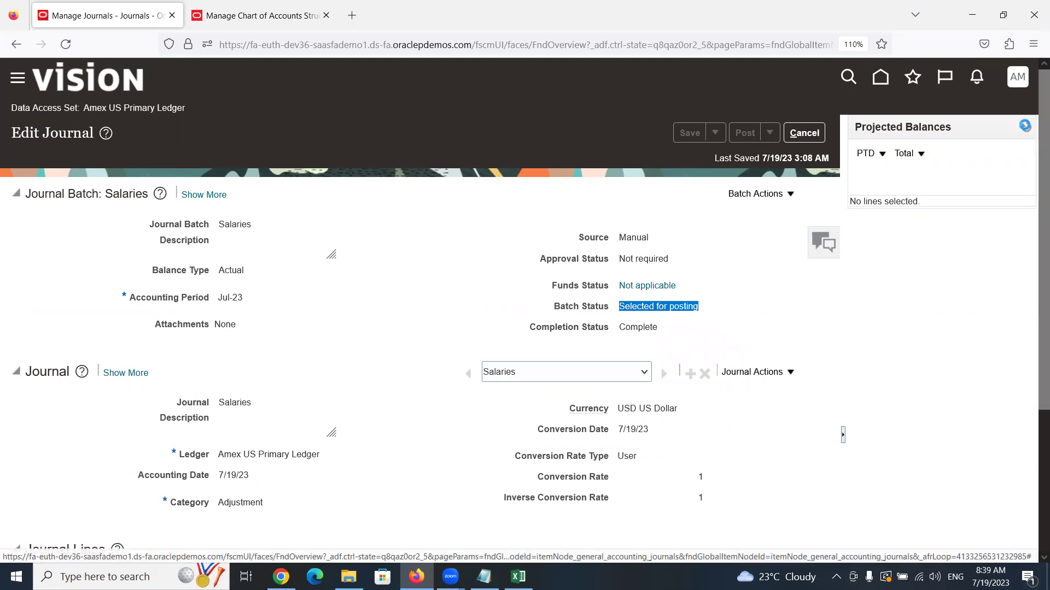
# Refresh to confirm the batch is Posted, then view line 1's account balances for Jul-23
pyautogui.click(1026, 127)
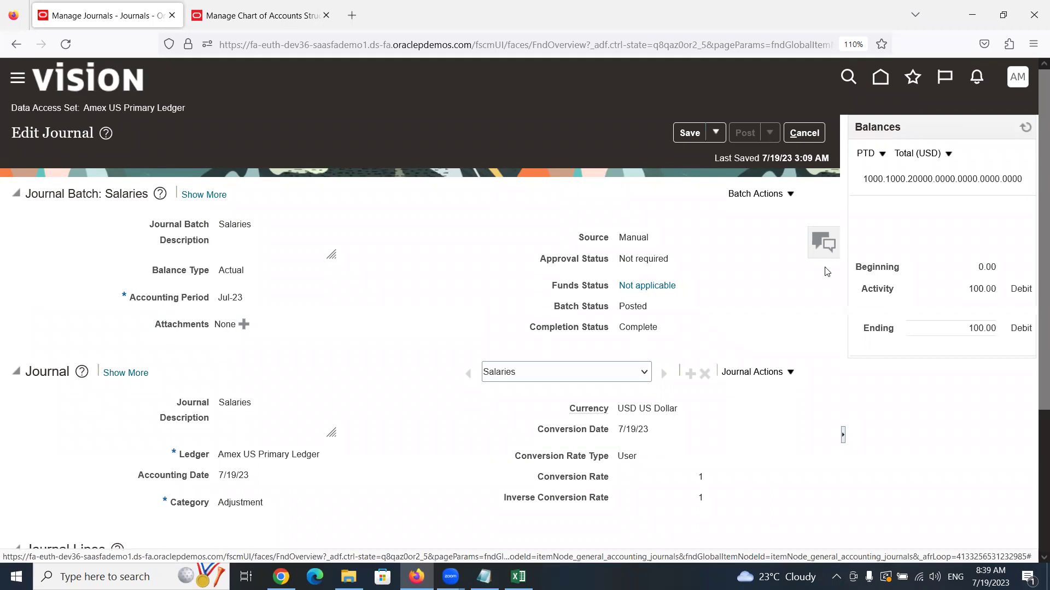
pyautogui.doubleClick(629, 306)
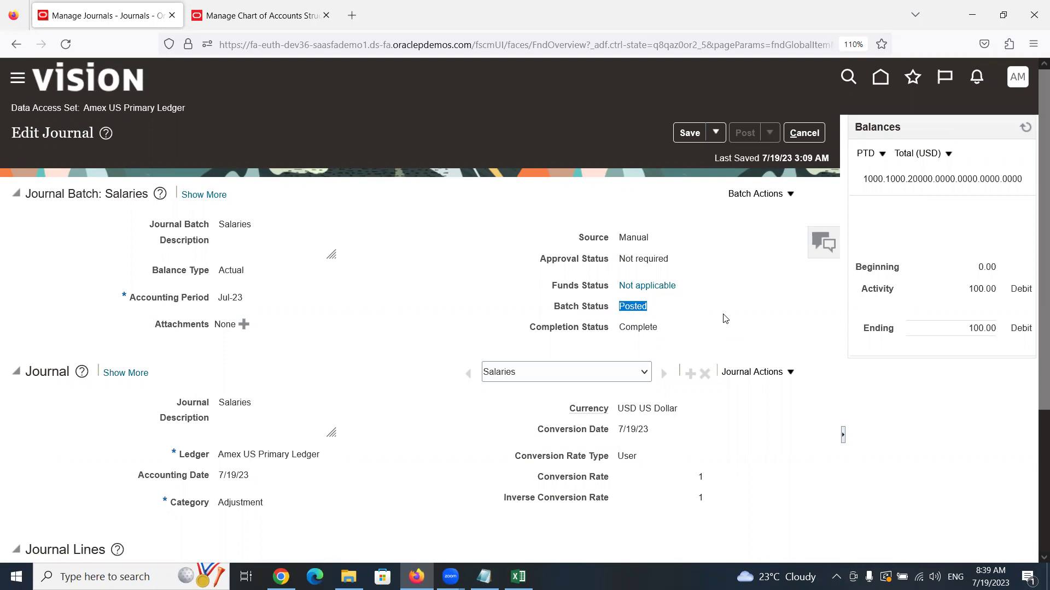
pyautogui.scroll(-3, 719, 314)
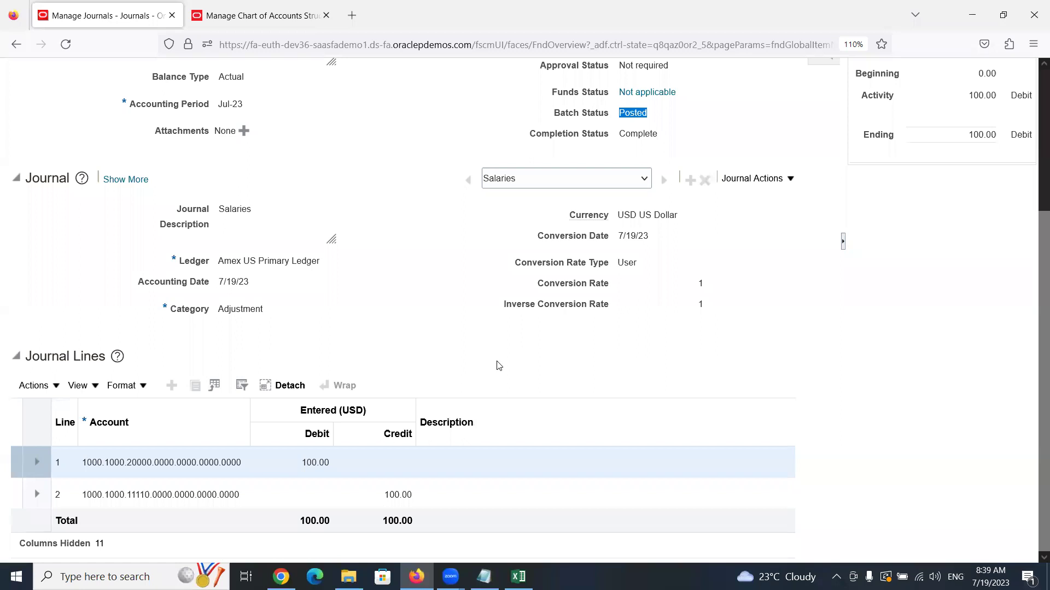
pyautogui.scroll(3, 498, 366)
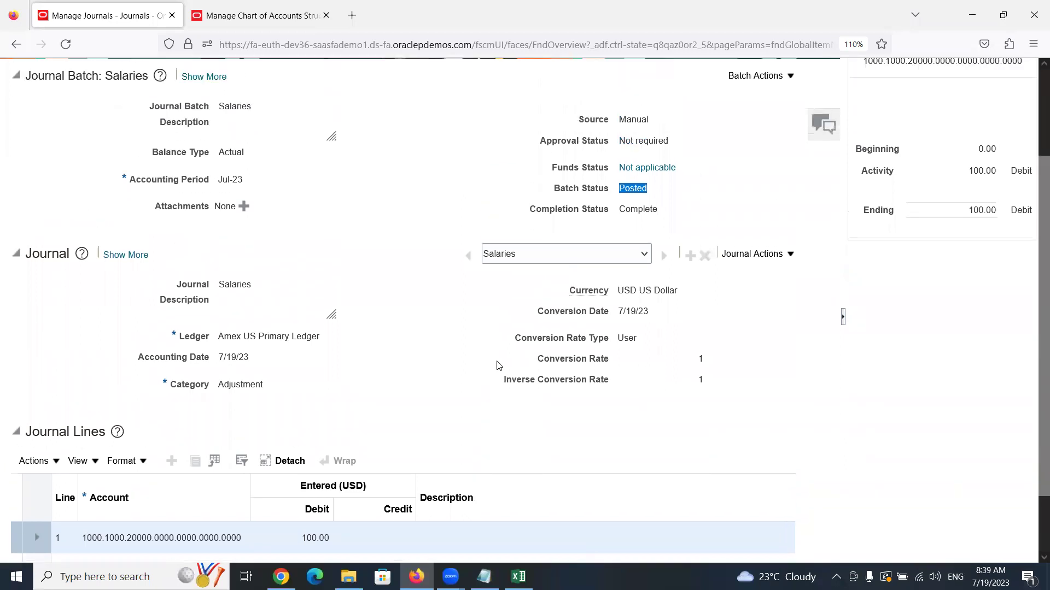
pyautogui.scroll(-3, 498, 366)
pyautogui.click(133, 464)
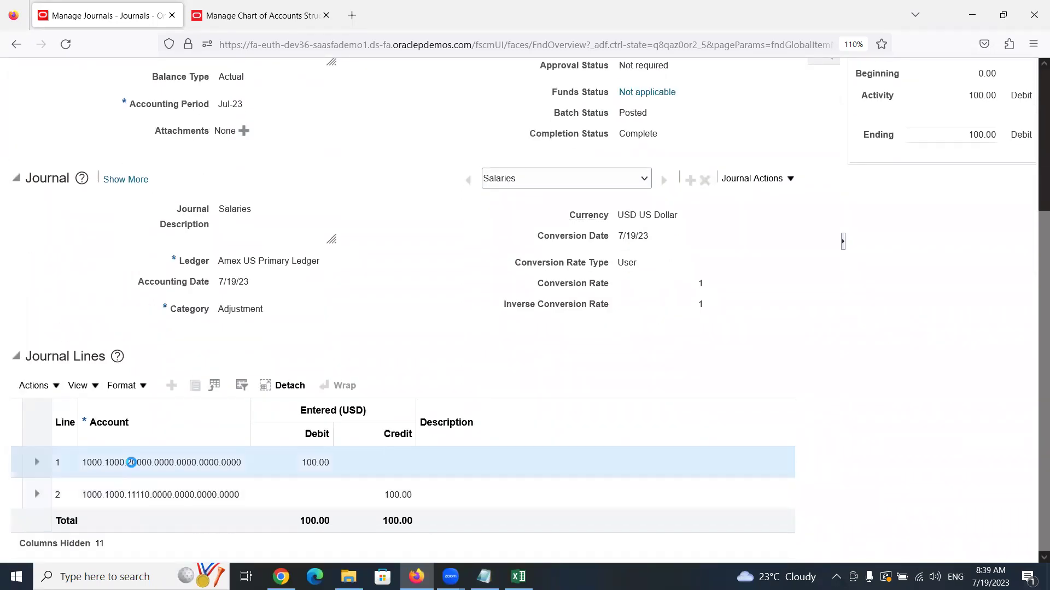
pyautogui.scroll(3, 638, 462)
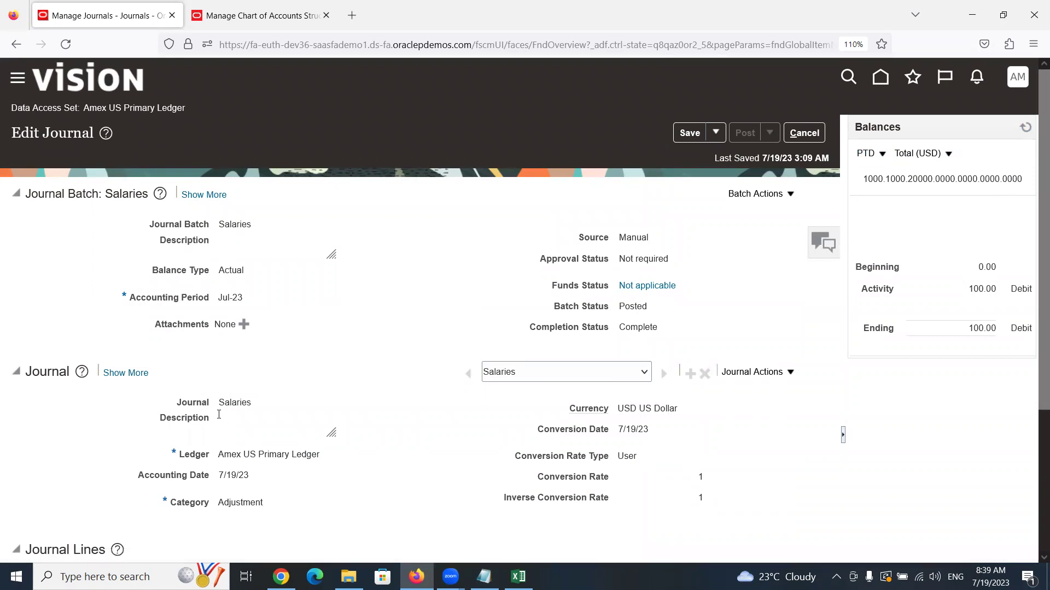
pyautogui.tripleClick(228, 295)
# Show the Salaries account balances as QTD (quarter to date)
pyautogui.click(882, 158)
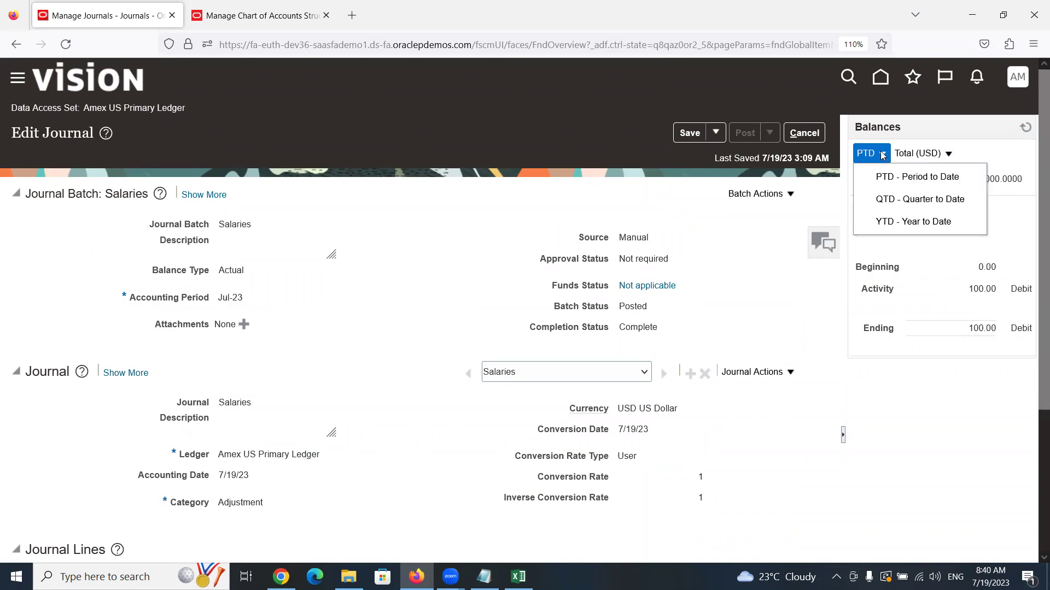
pyautogui.click(889, 202)
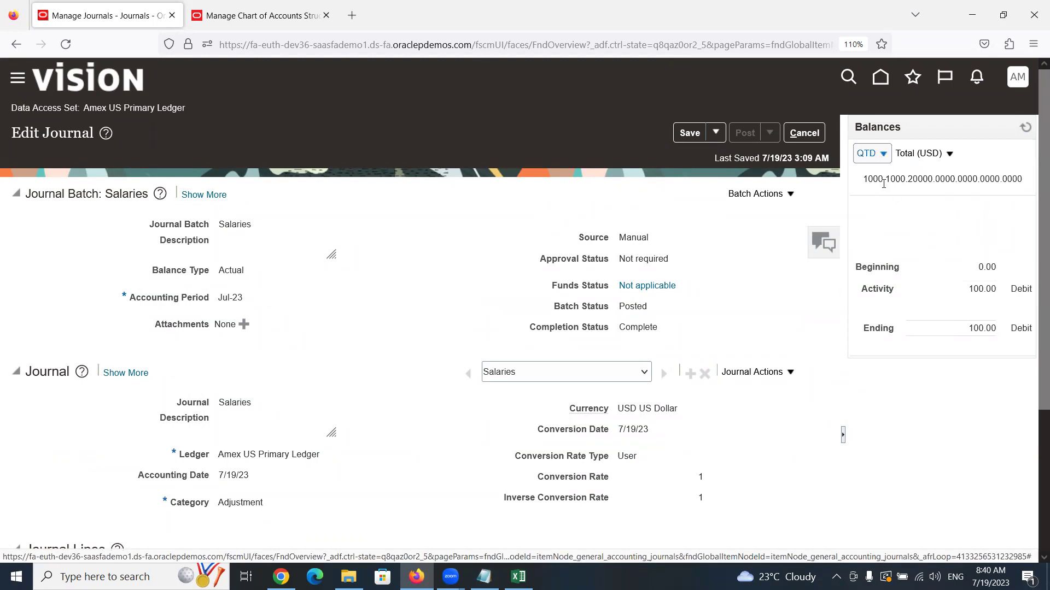
pyautogui.scroll(-3, 356, 454)
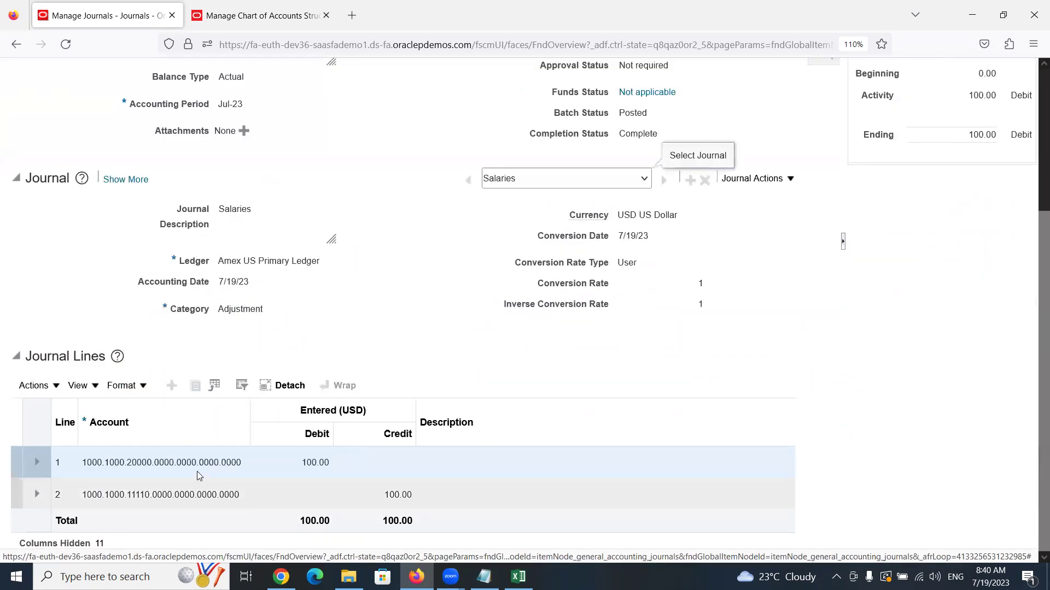
pyautogui.scroll(3, 713, 377)
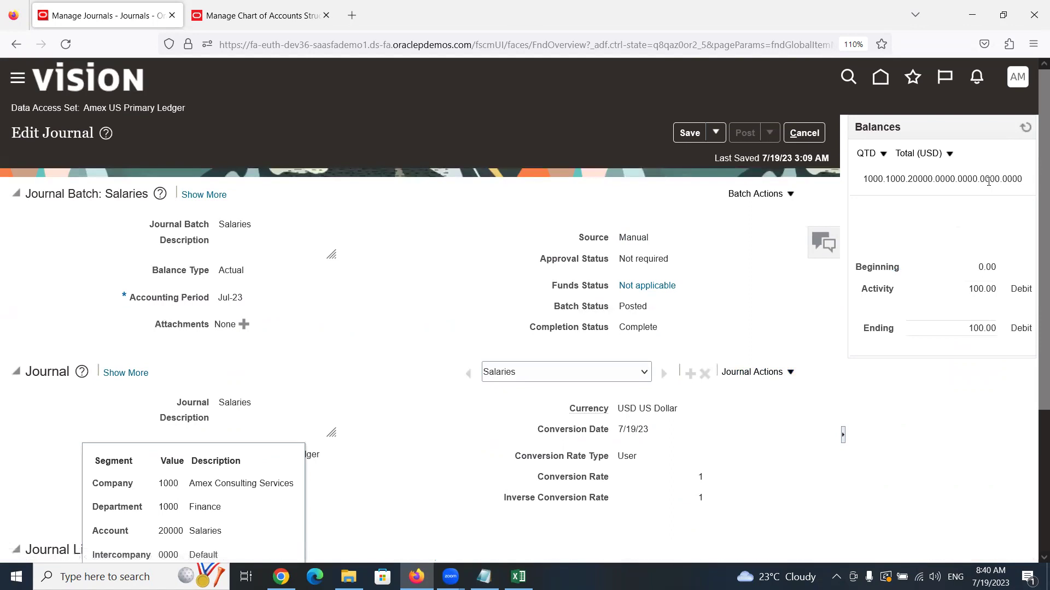
pyautogui.scroll(-3, 820, 284)
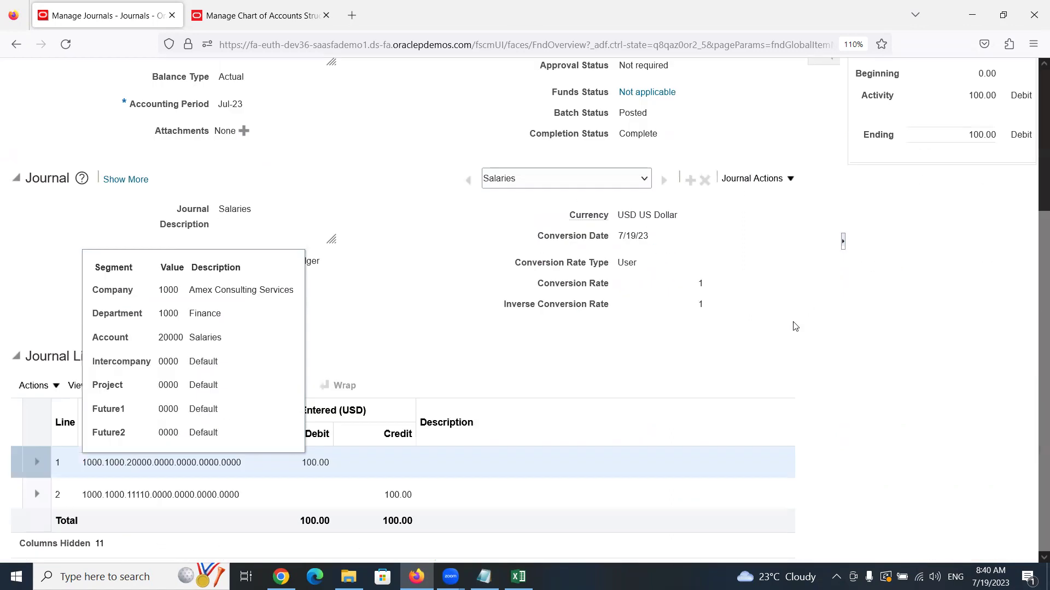
# Select the HSBC cash account line, refresh its balances, and view them YTD
pyautogui.click(203, 496)
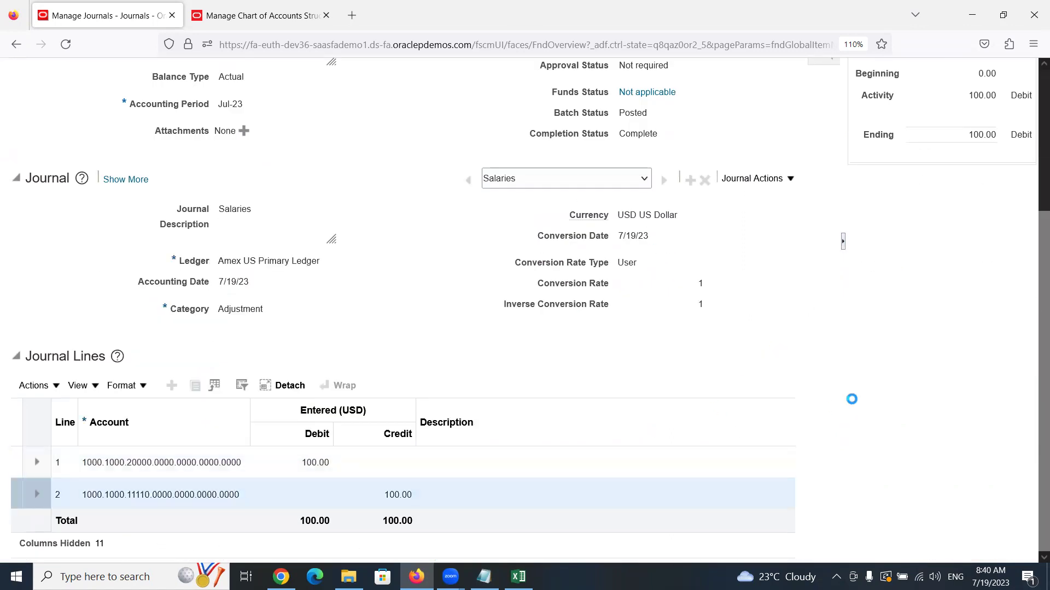
pyautogui.click(255, 503)
pyautogui.scroll(5, 853, 474)
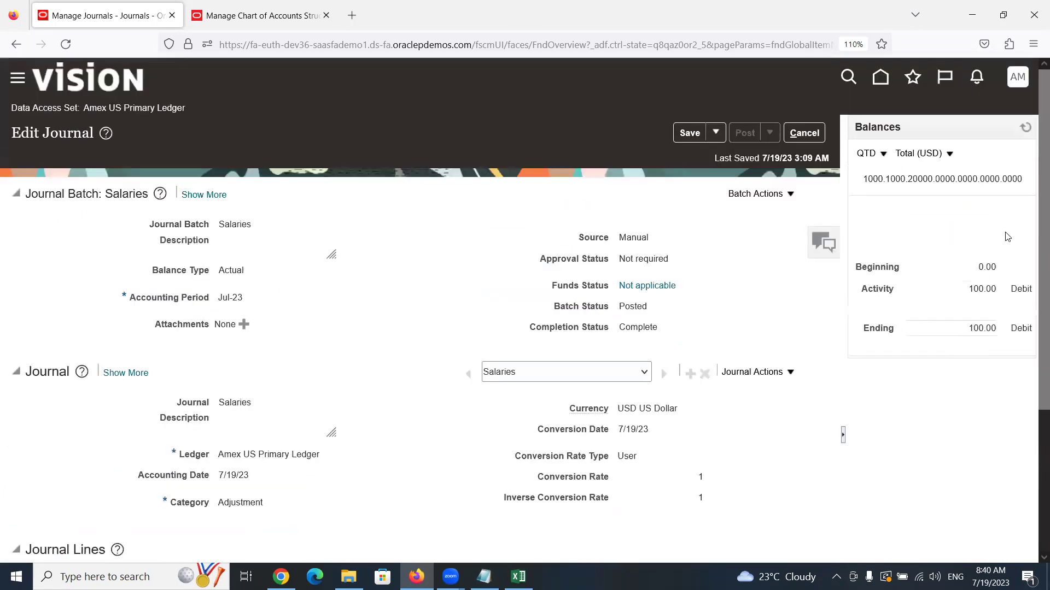
pyautogui.click(1026, 130)
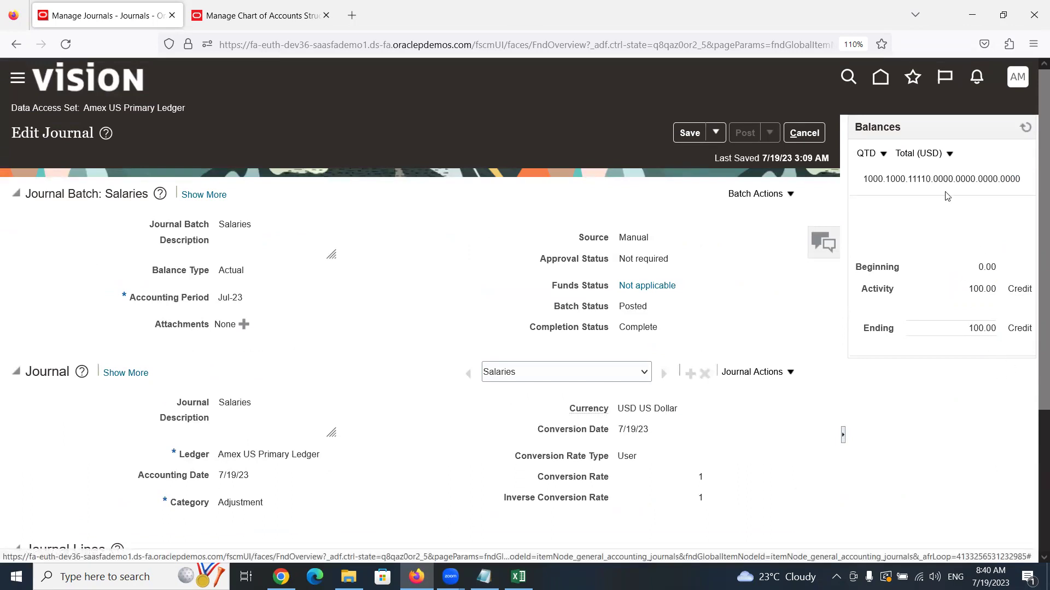
pyautogui.click(881, 158)
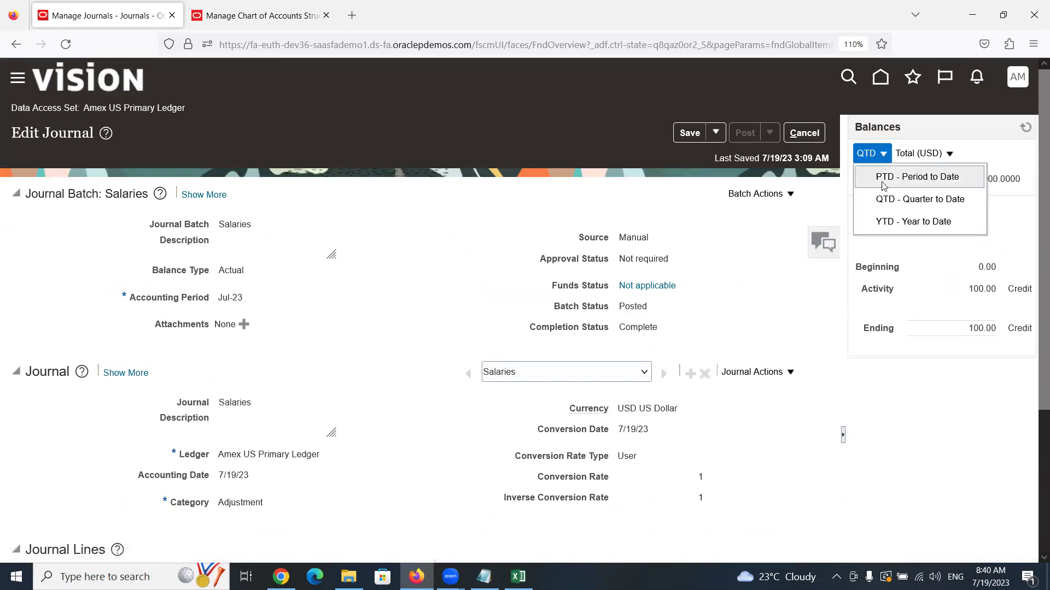
pyautogui.click(887, 218)
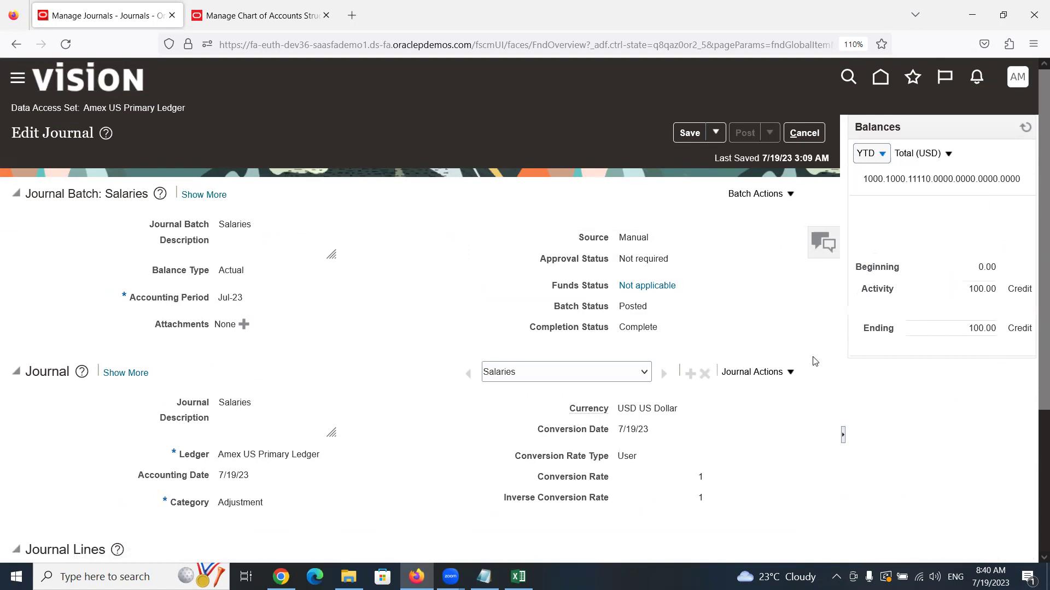
# Select the Salaries account line, refresh, and switch balances to PTD - Period to Date
pyautogui.scroll(-3, 643, 440)
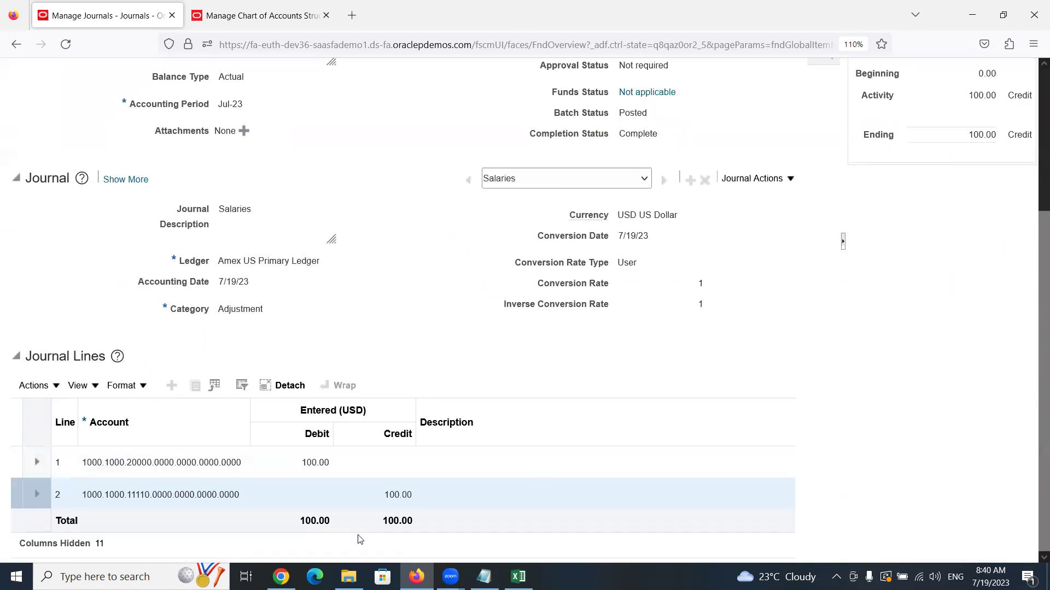
pyautogui.click(193, 460)
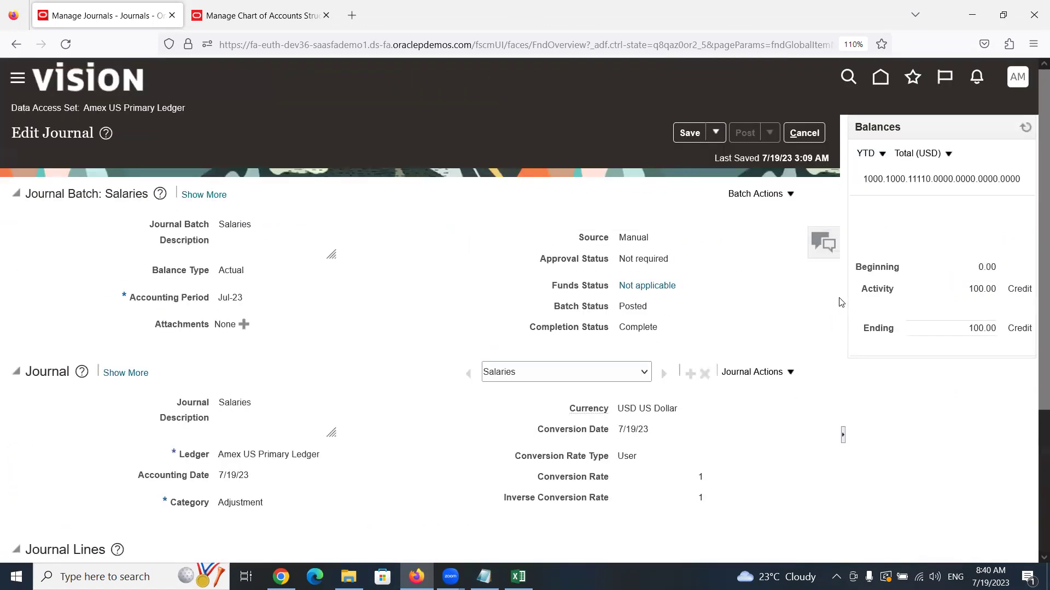
pyautogui.scroll(3, 838, 300)
pyautogui.click(869, 154)
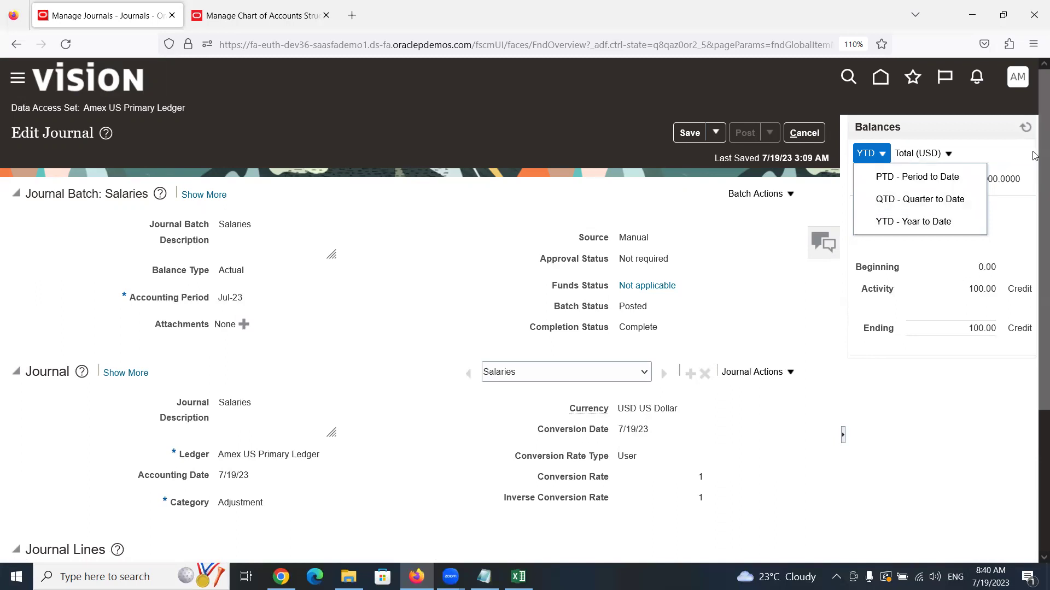
pyautogui.click(1025, 128)
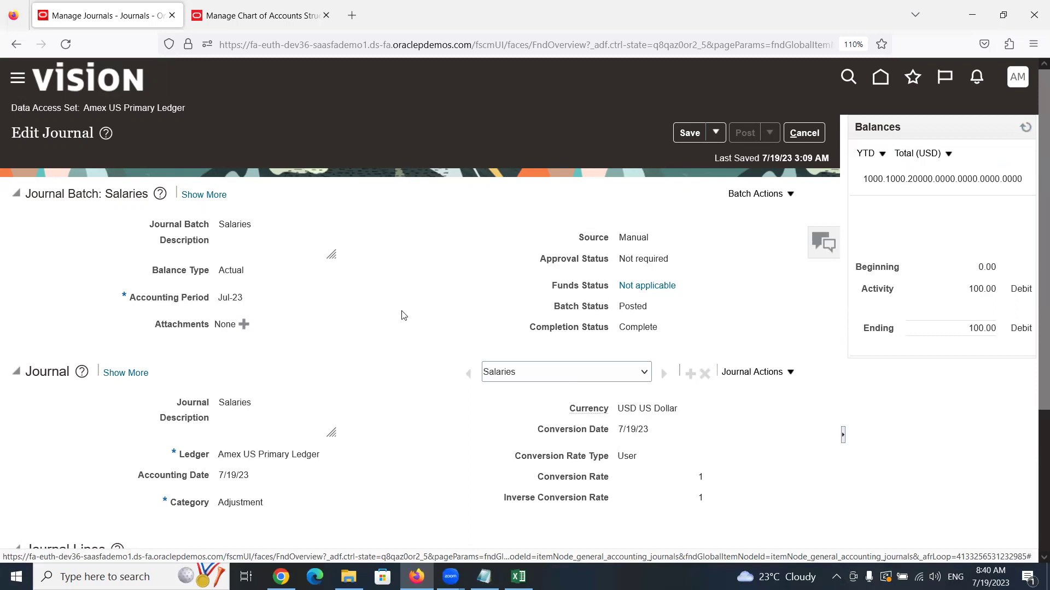
pyautogui.scroll(-3, 403, 317)
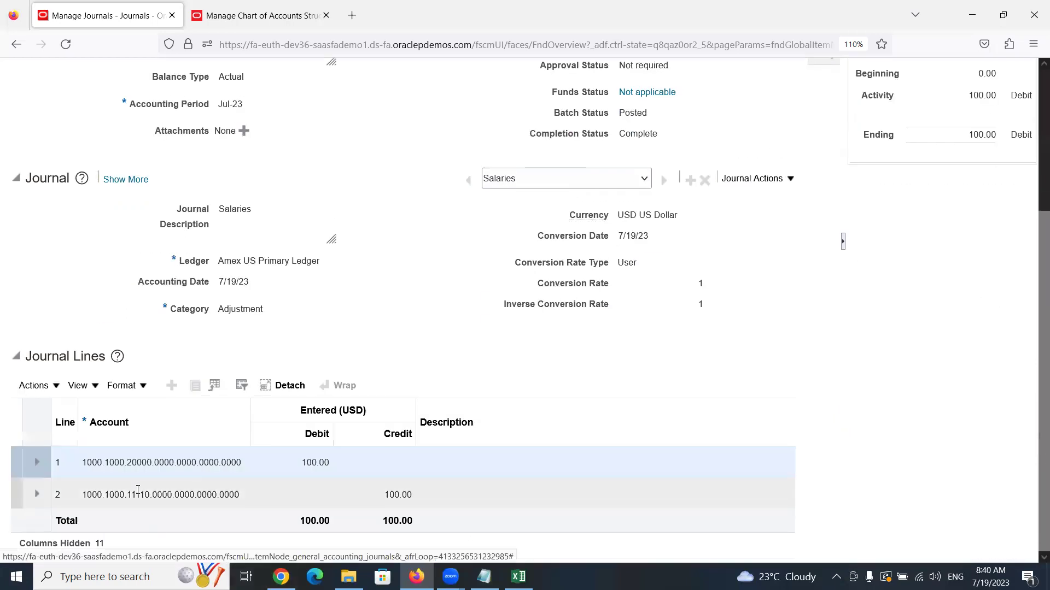
pyautogui.scroll(3, 597, 469)
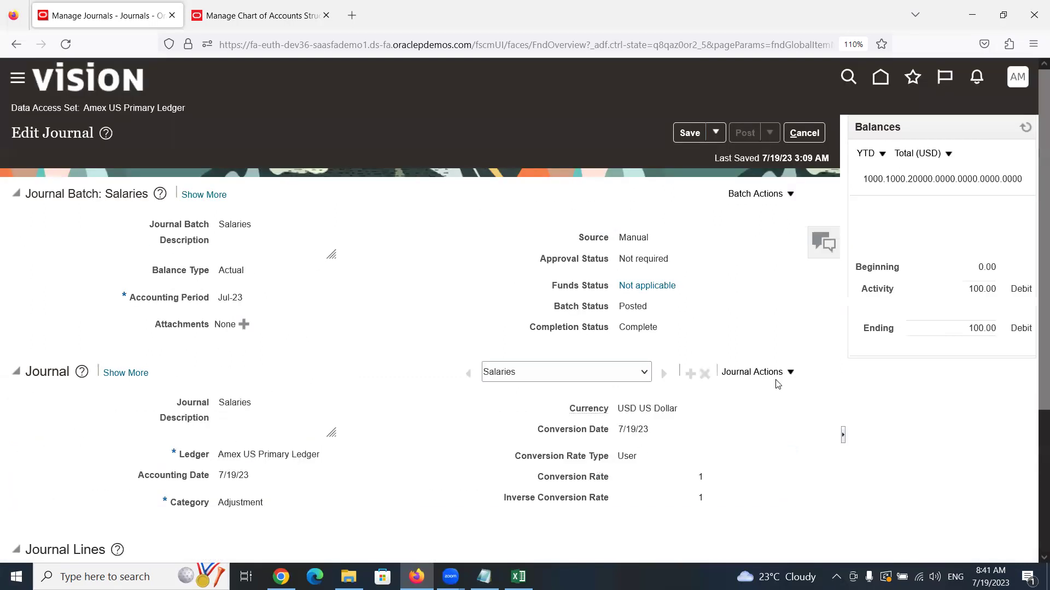
pyautogui.click(880, 154)
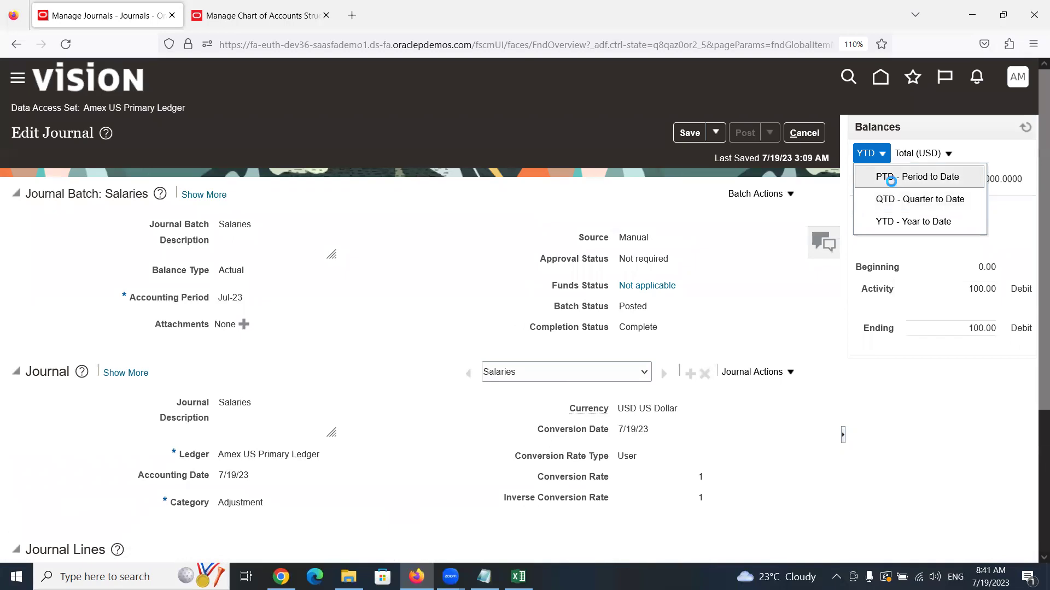
pyautogui.click(892, 183)
# Refresh the Jul-23 period-to-date balances, then return to the Excel class notes
pyautogui.moveTo(218, 298); pyautogui.dragTo(243, 298)
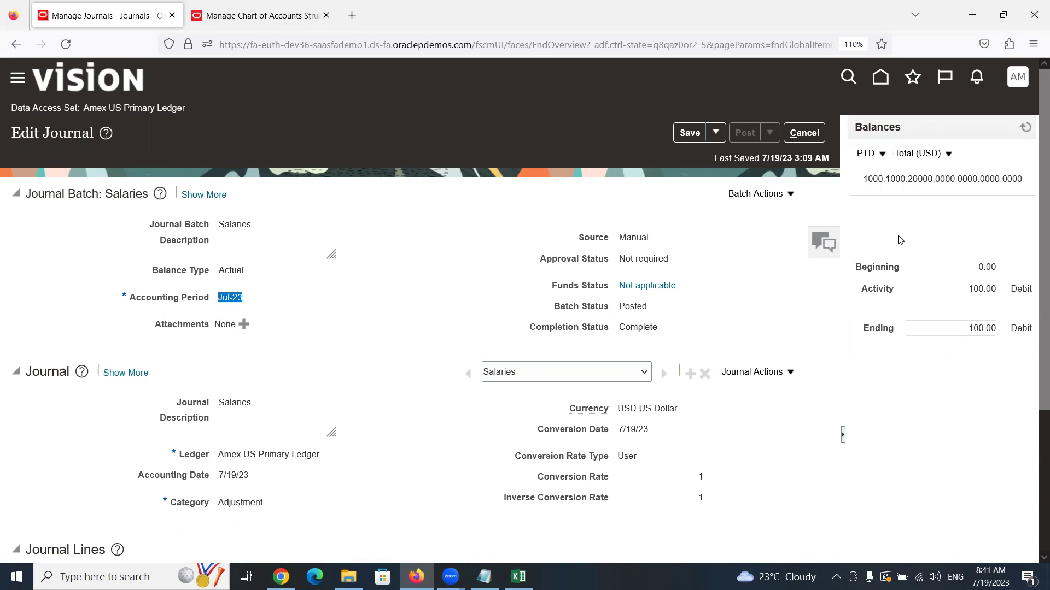
pyautogui.click(1025, 129)
pyautogui.click(629, 417)
pyautogui.scroll(-2, 726, 332)
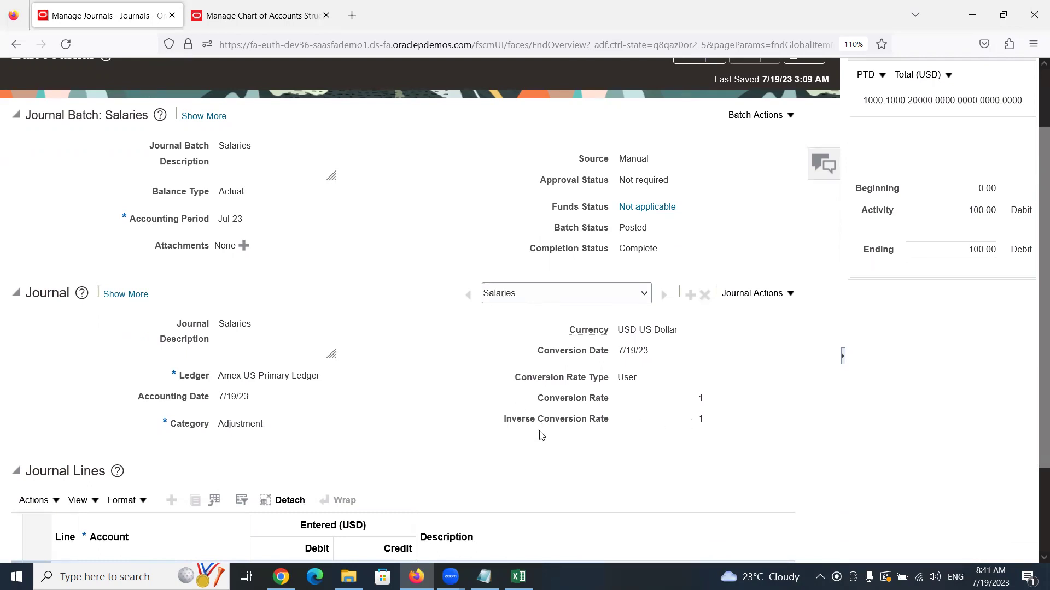
pyautogui.click(517, 576)
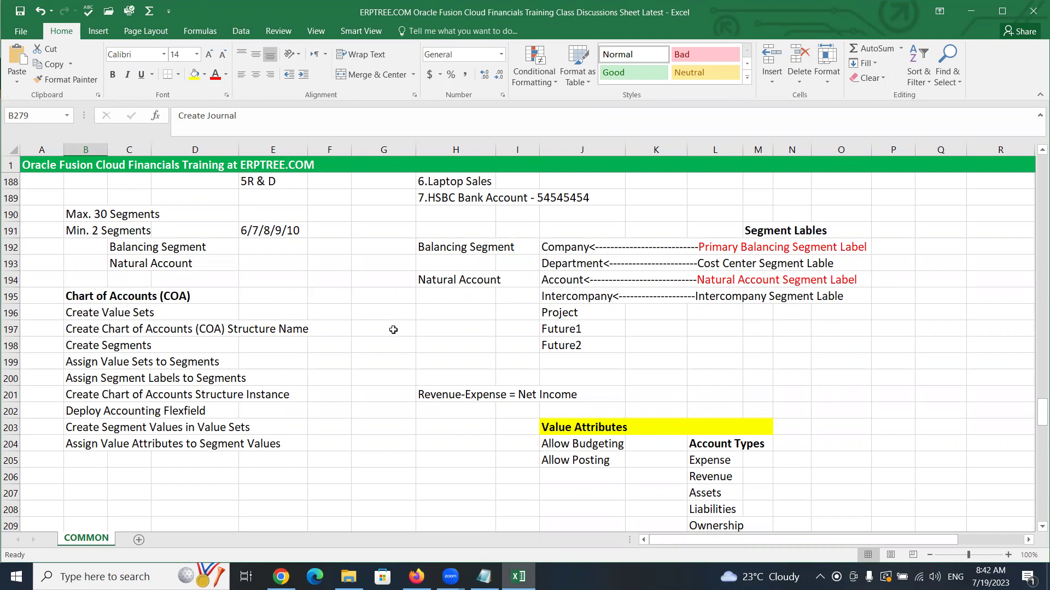
pyautogui.moveTo(69, 232); pyautogui.dragTo(166, 248)
pyautogui.click(119, 245)
pyautogui.moveTo(171, 249); pyautogui.dragTo(177, 263)
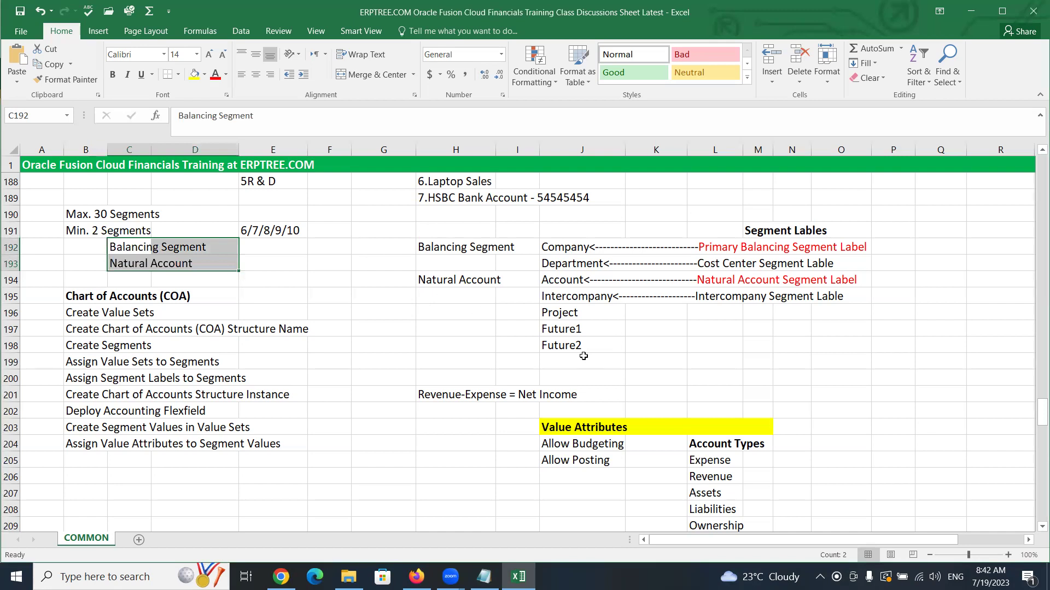
pyautogui.click(556, 248)
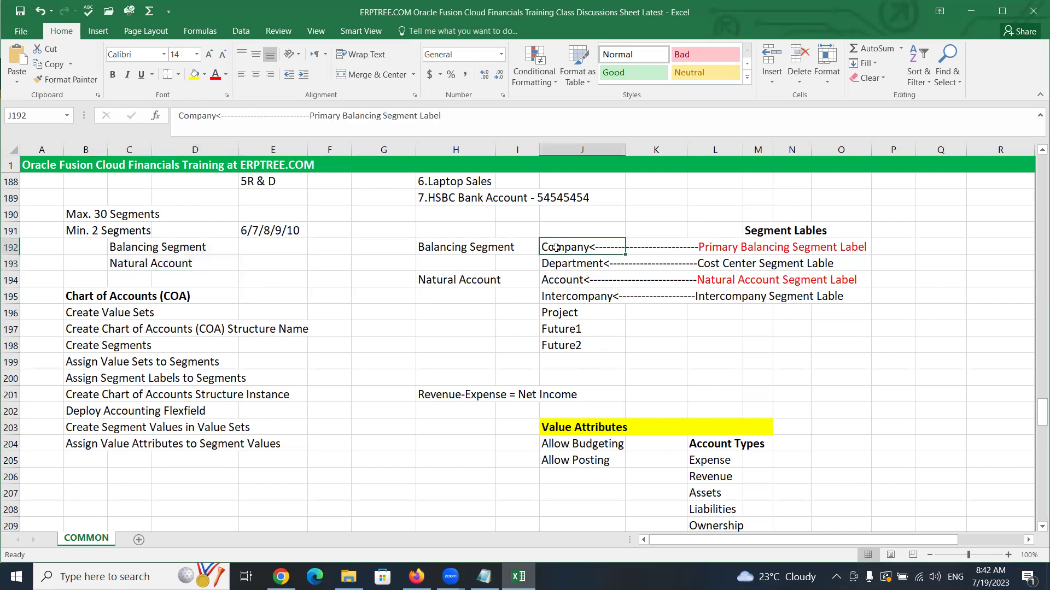
pyautogui.click(564, 279)
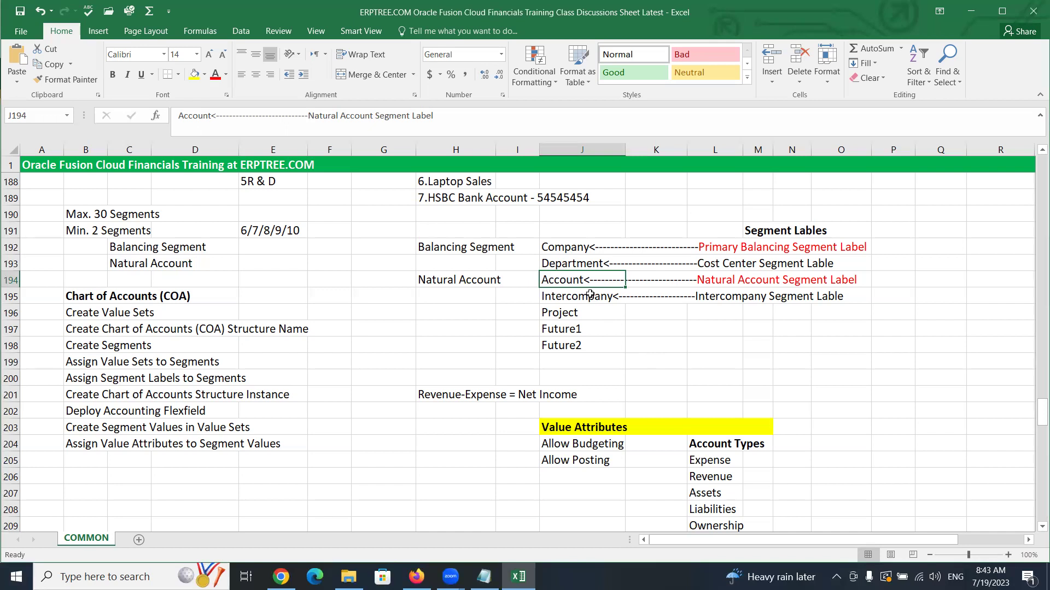
# Correct 'Lable' to 'Label' in J195 so it reads Intercompany Segment Label
pyautogui.click(590, 295)
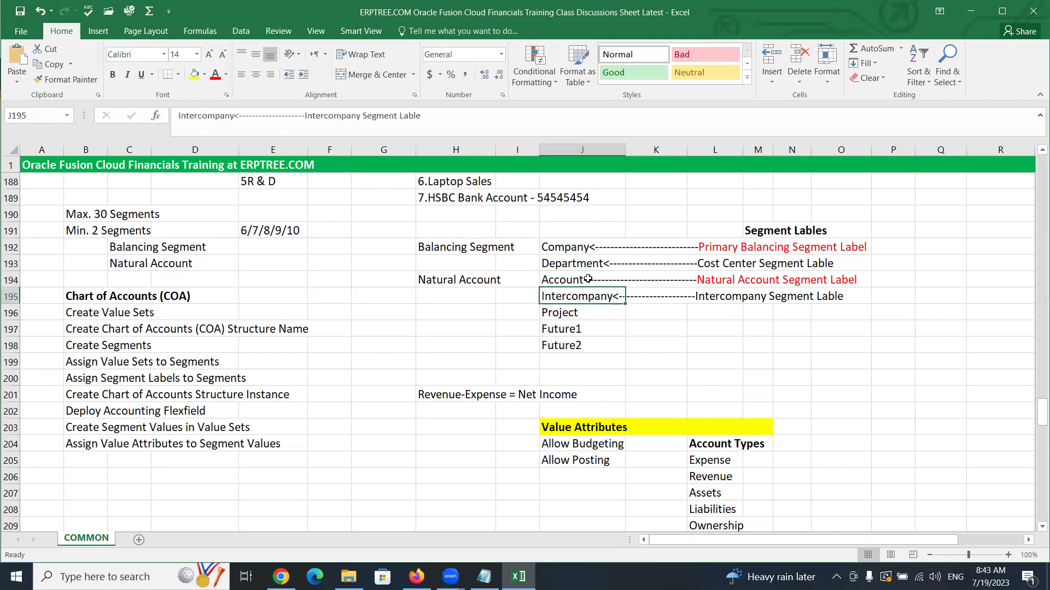
pyautogui.click(425, 116)
pyautogui.press('BackSpace')
pyautogui.press('BackSpace')
pyautogui.write('el')
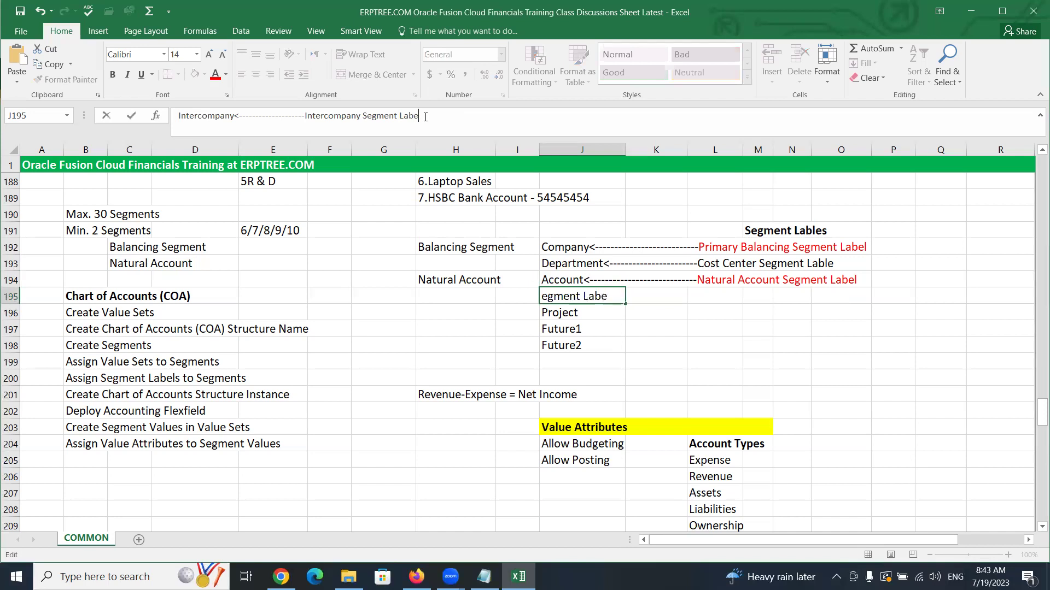
pyautogui.hotkey('ctrl', 'Return')
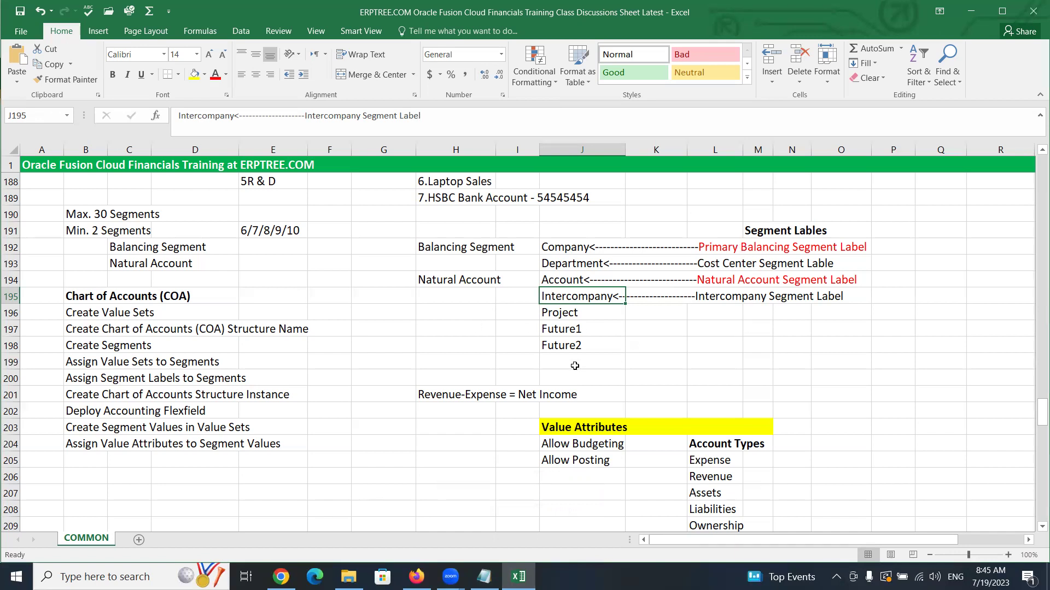
# Scroll the COMMON sheet to the Best Practices to design COA section near row 259
pyautogui.moveTo(428, 243); pyautogui.dragTo(596, 249)
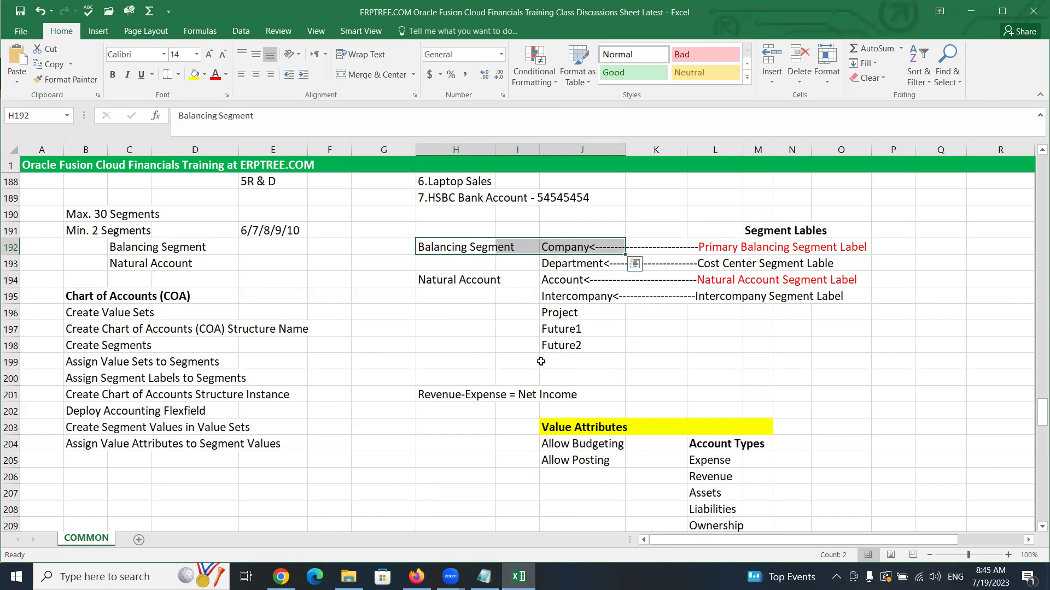
pyautogui.scroll(4, 541, 362)
pyautogui.scroll(4, 541, 362)
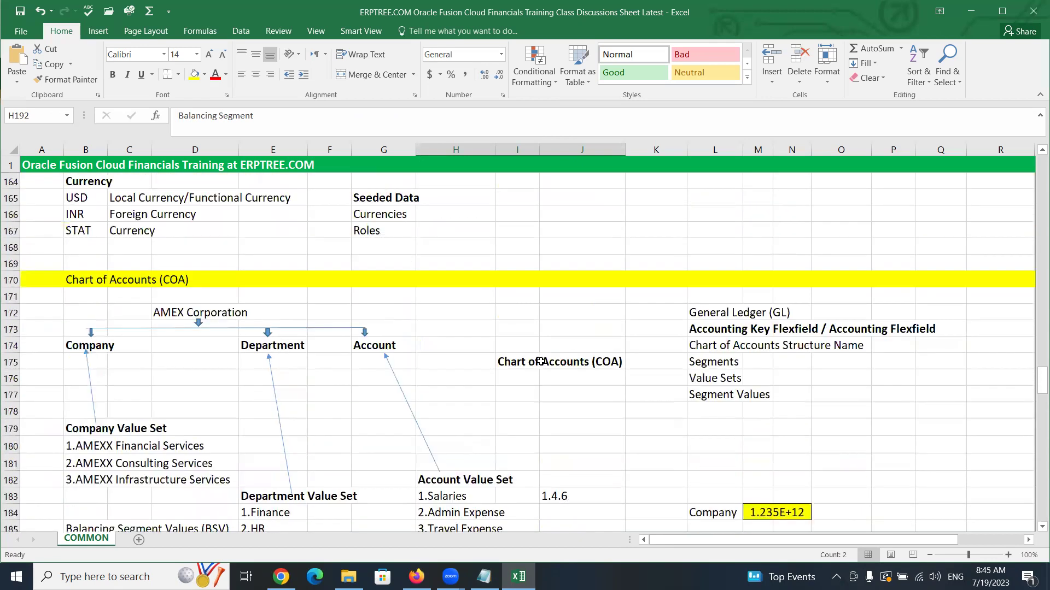
pyautogui.scroll(9, 541, 361)
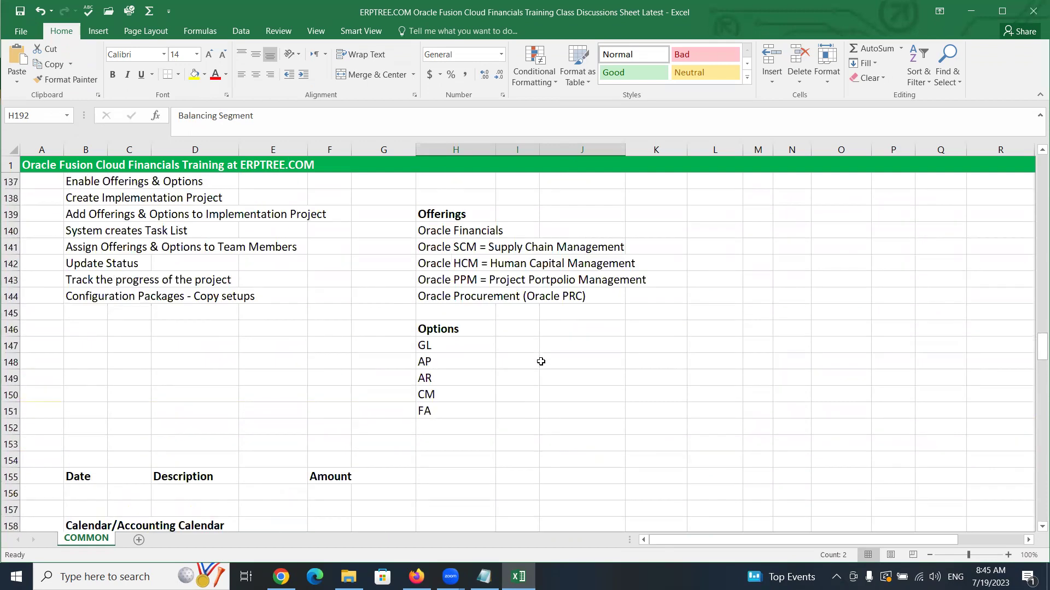
pyautogui.scroll(1, 541, 362)
pyautogui.scroll(5, 541, 362)
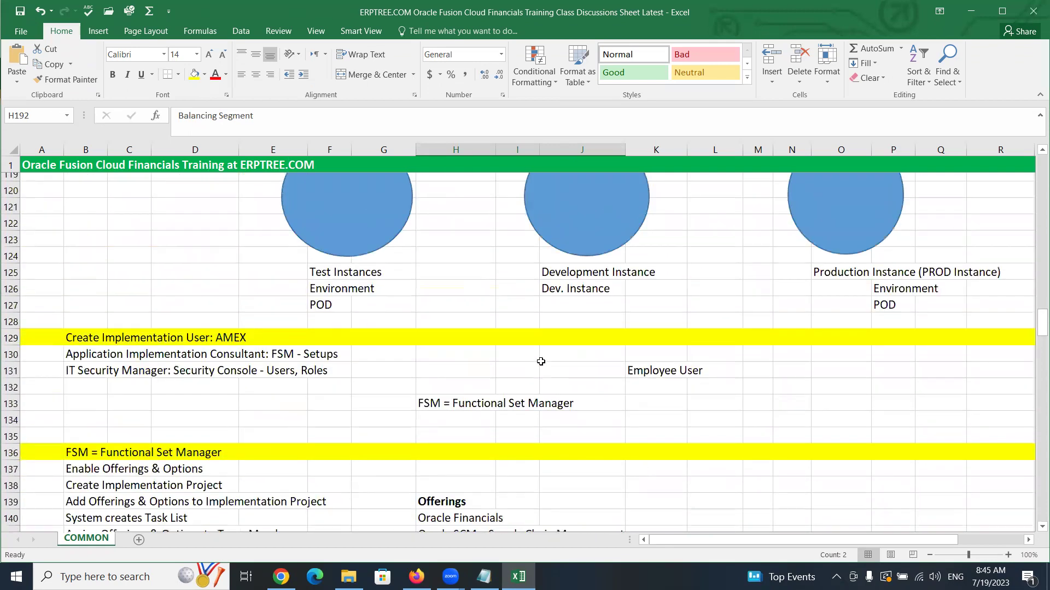
pyautogui.scroll(-8, 540, 362)
pyautogui.scroll(-18, 541, 362)
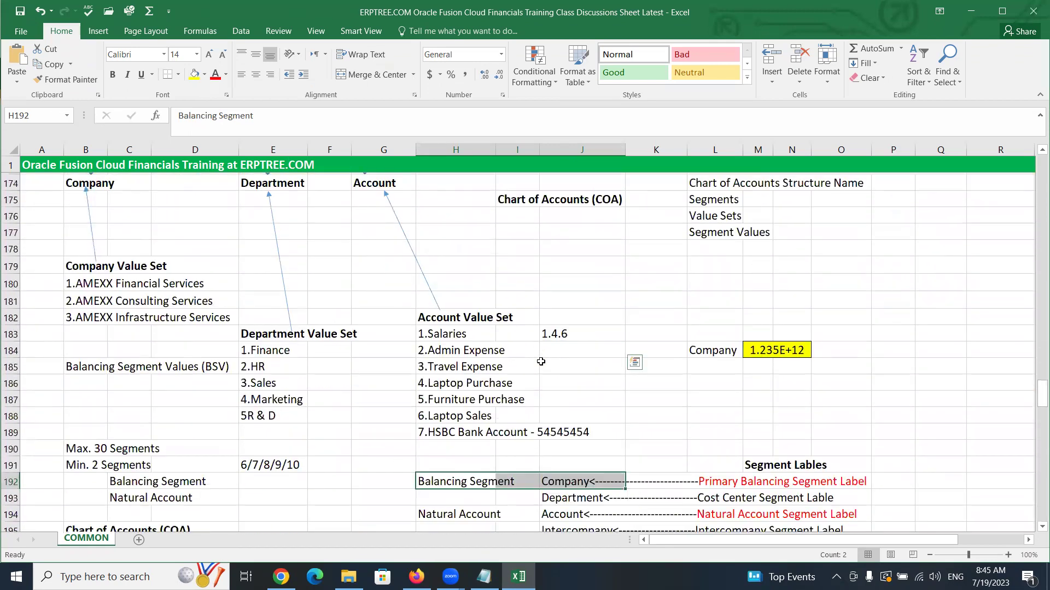
pyautogui.scroll(-11, 540, 361)
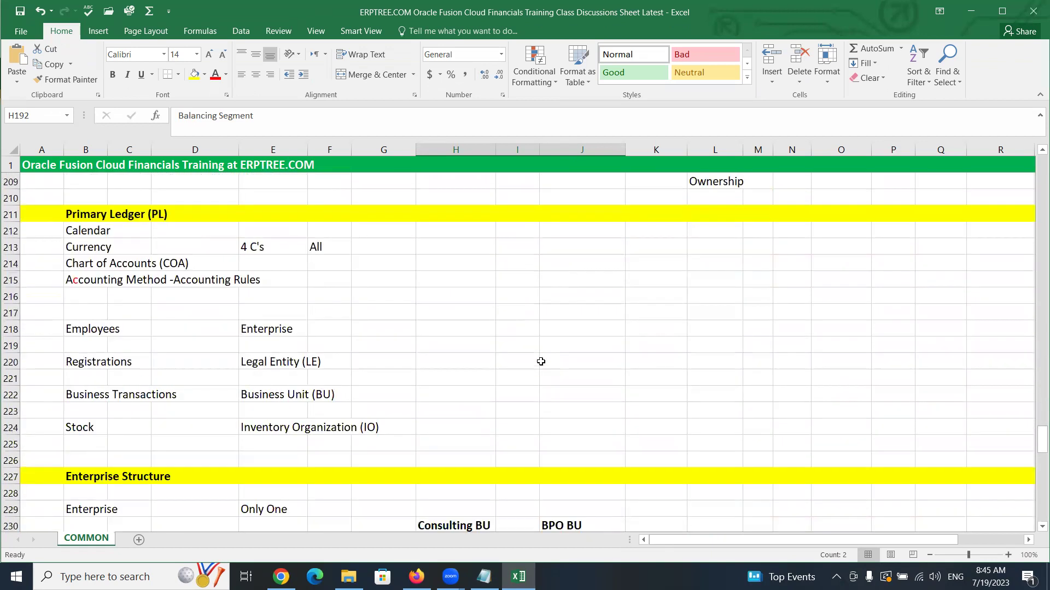
pyautogui.scroll(-12, 541, 362)
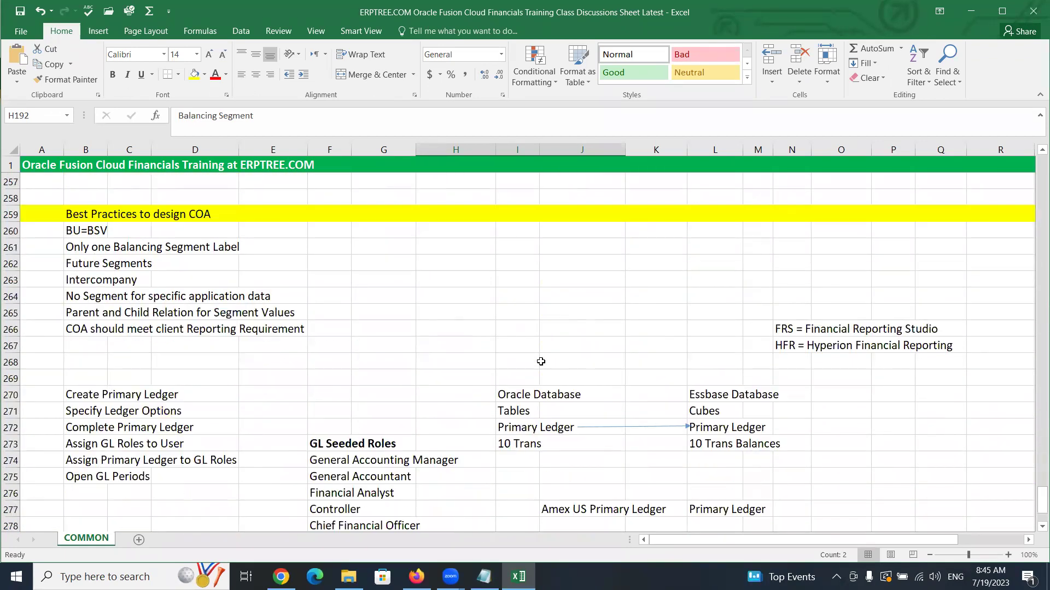
pyautogui.scroll(-4, 541, 362)
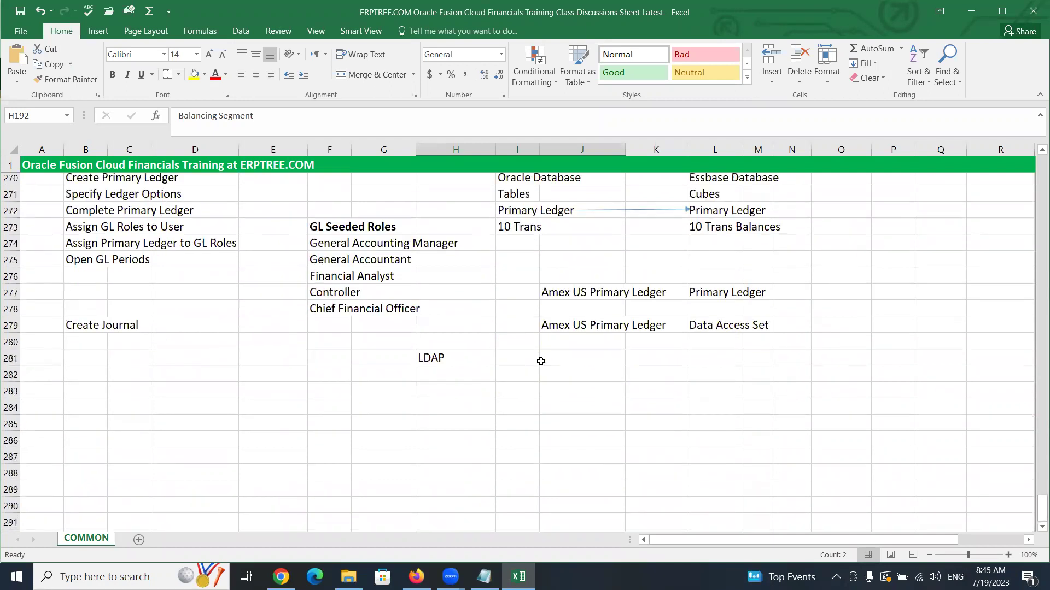
pyautogui.scroll(8, 541, 361)
pyautogui.scroll(1, 541, 362)
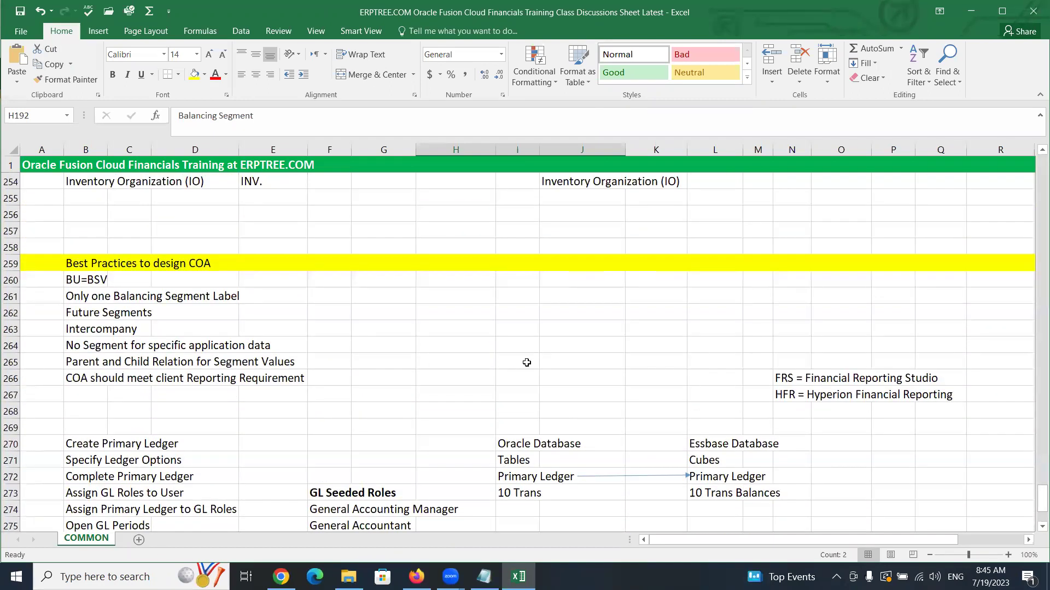
# Enter 'Company/Branch/Outlet/Unit/Legal Entity/Business Unit' in H262, beside Future Segments
pyautogui.click(451, 304)
pyautogui.write('Compa')
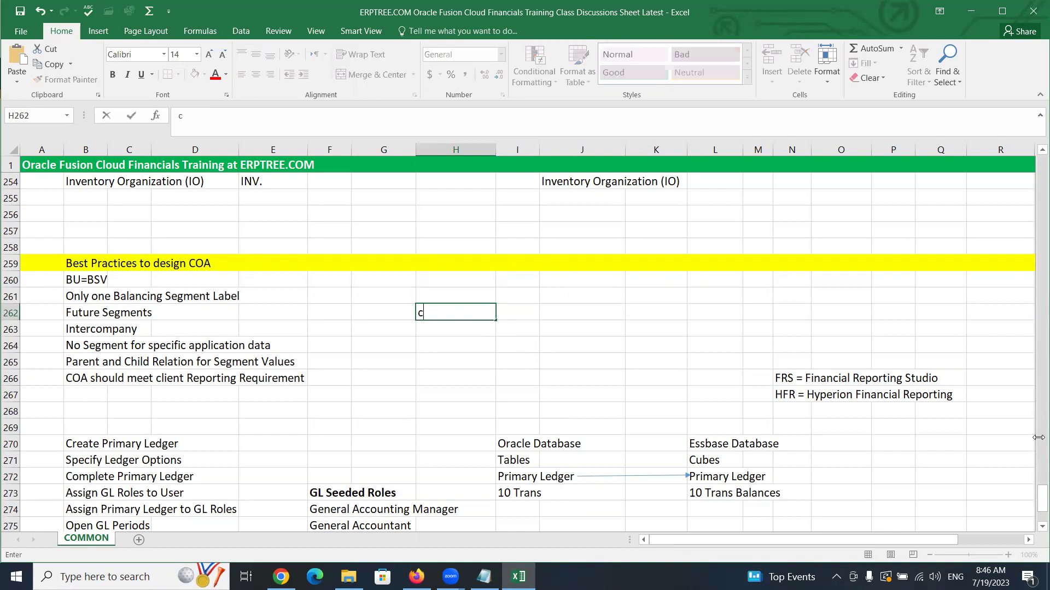
pyautogui.write('ny/Branch')
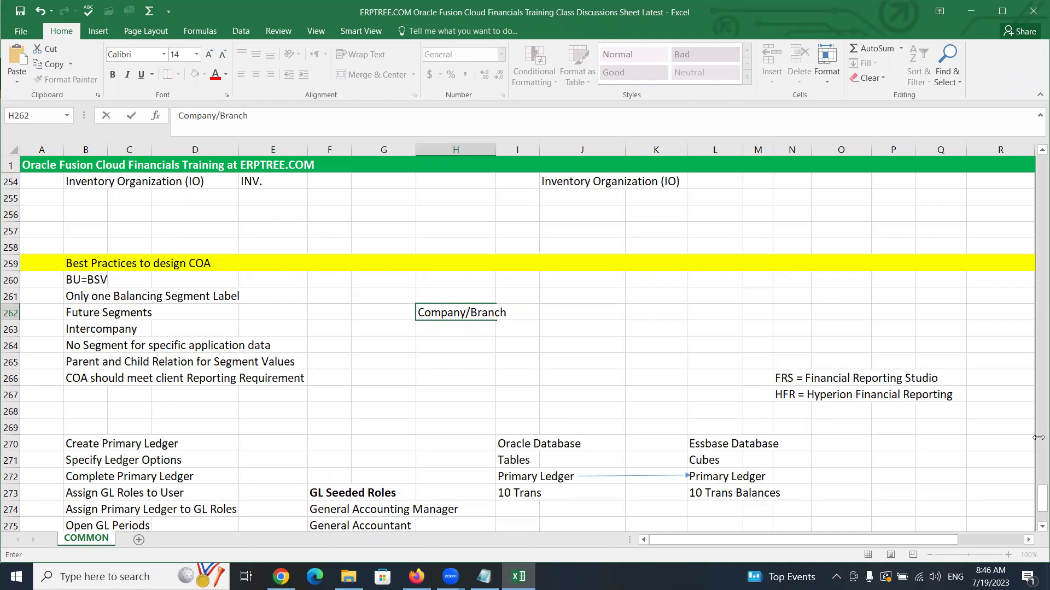
pyautogui.write('/Outlet/U')
pyautogui.press('BackSpace')
pyautogui.write('Unit')
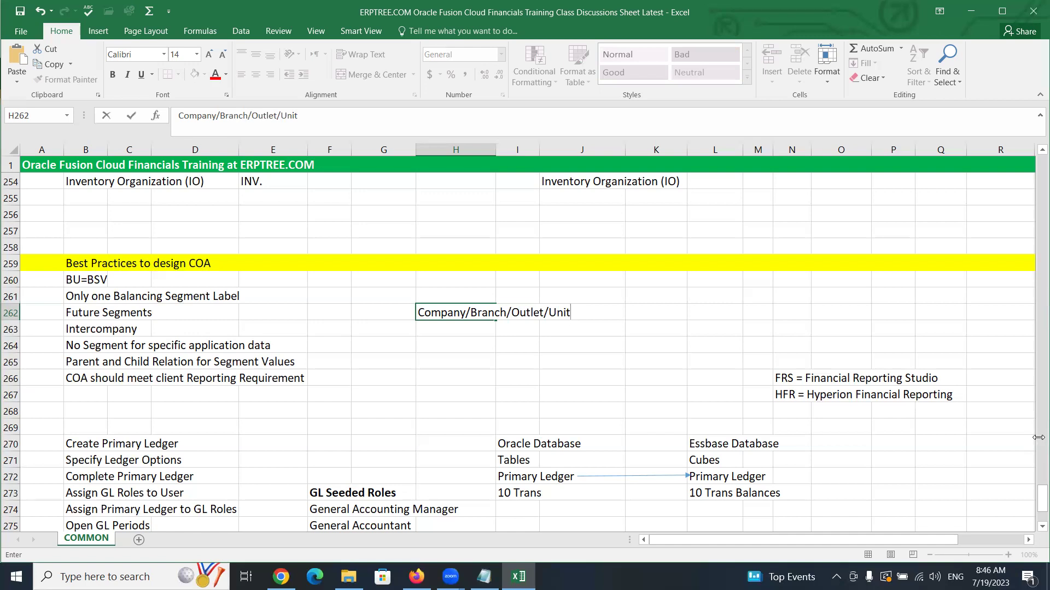
pyautogui.write('/Legal Entity')
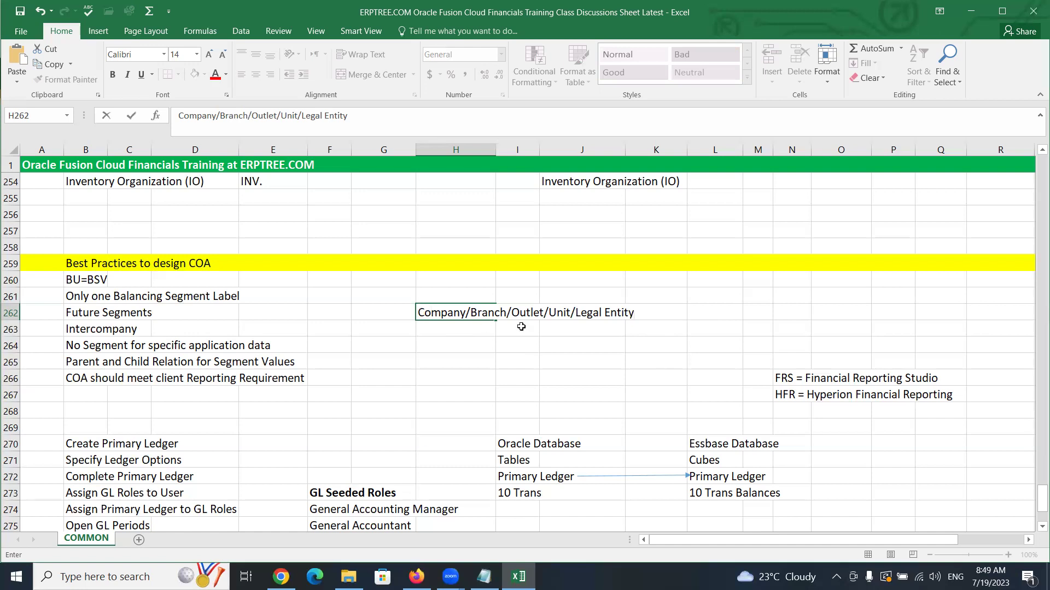
pyautogui.write('/Business Unit')
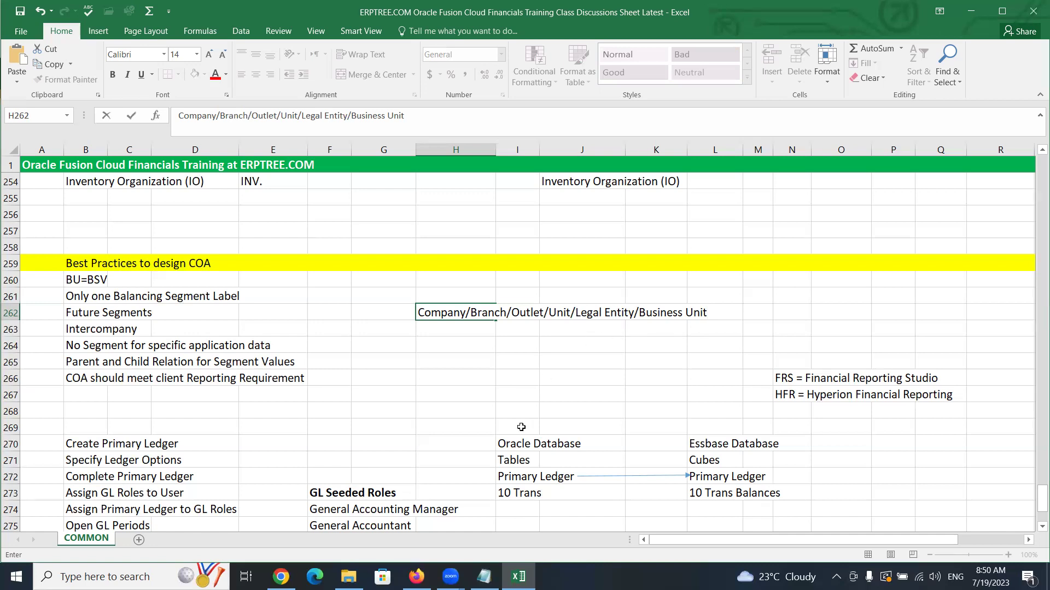
# Commit the H262 note and go back up to select J191, above the Company segment label
pyautogui.scroll(-2, 498, 385)
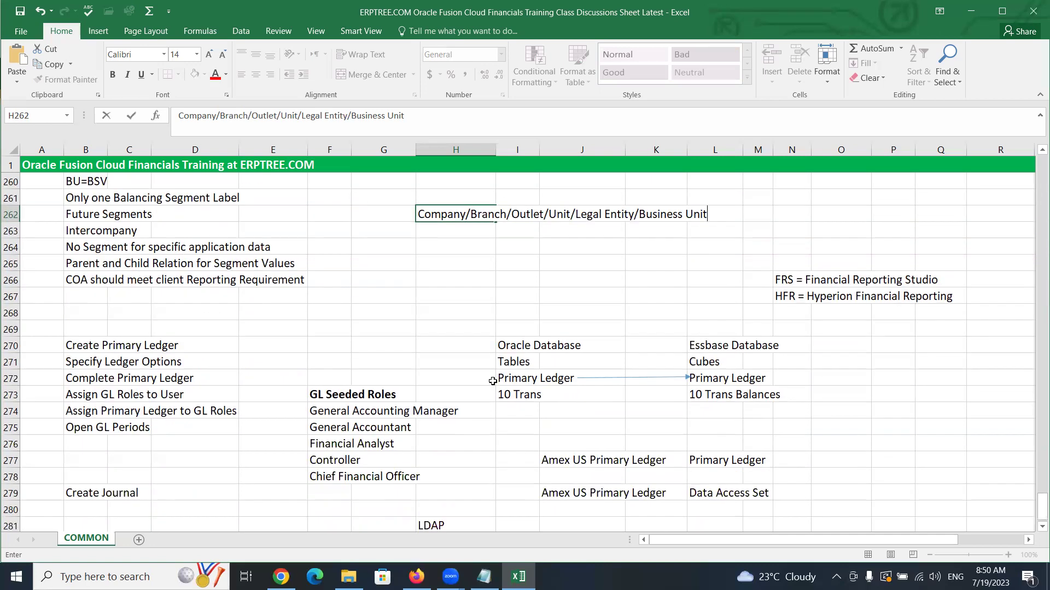
pyautogui.scroll(-5, 493, 382)
pyautogui.scroll(15, 493, 381)
pyautogui.scroll(10, 493, 381)
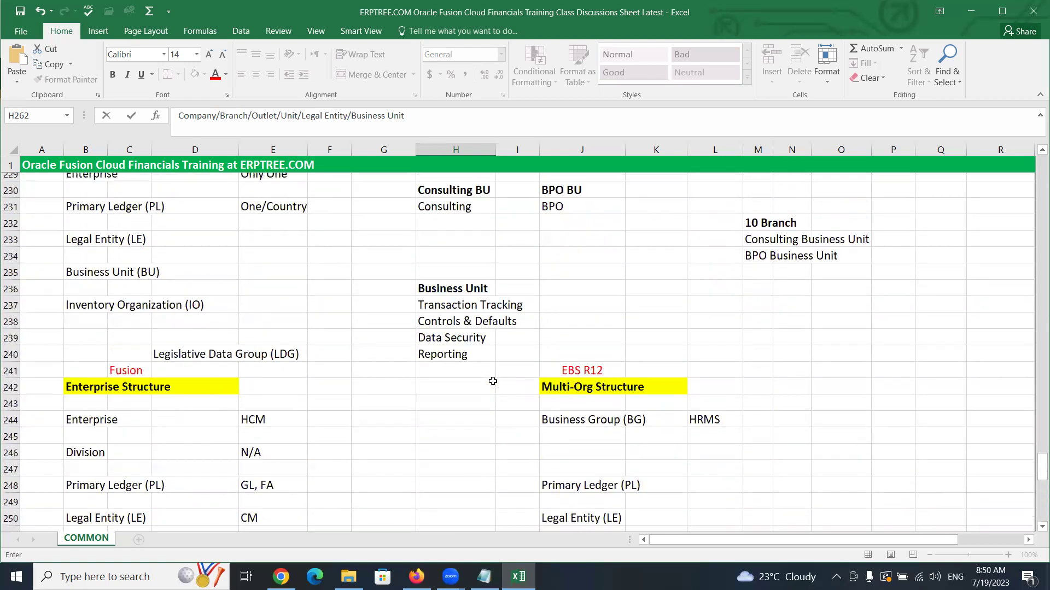
pyautogui.scroll(5, 493, 381)
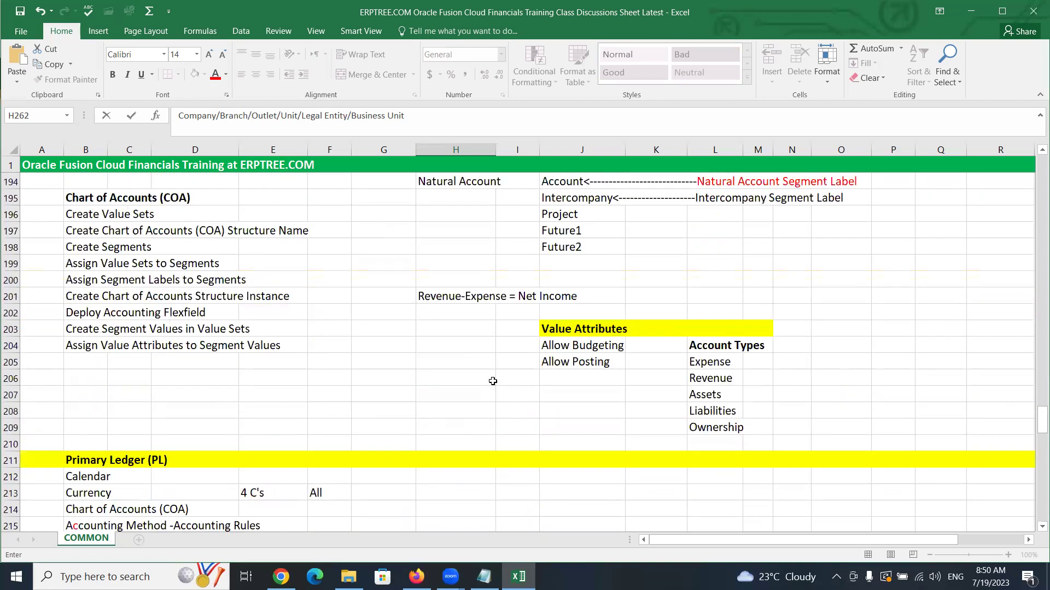
pyautogui.scroll(2, 493, 381)
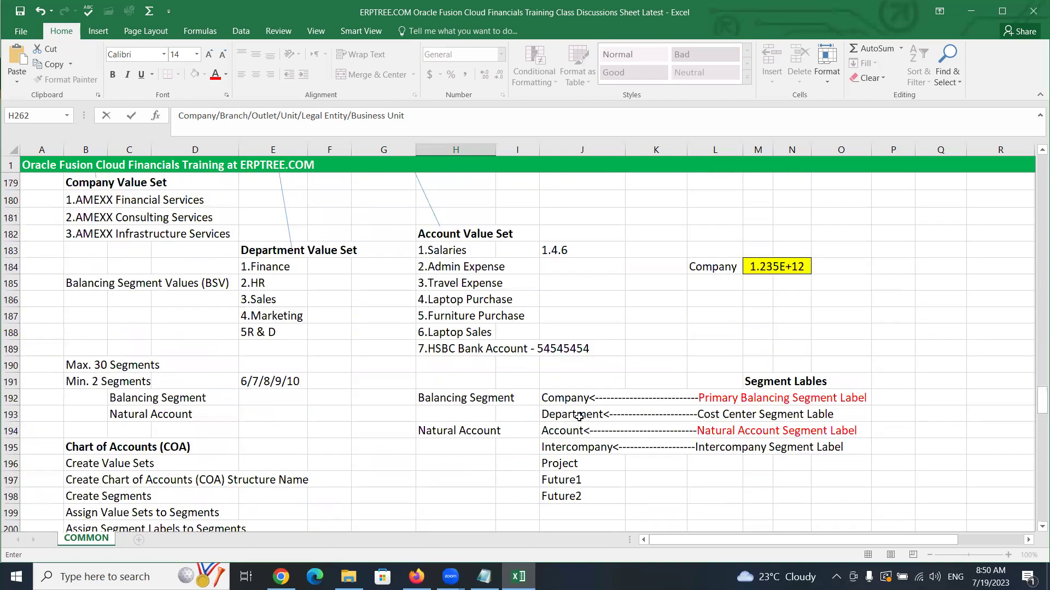
pyautogui.click(567, 383)
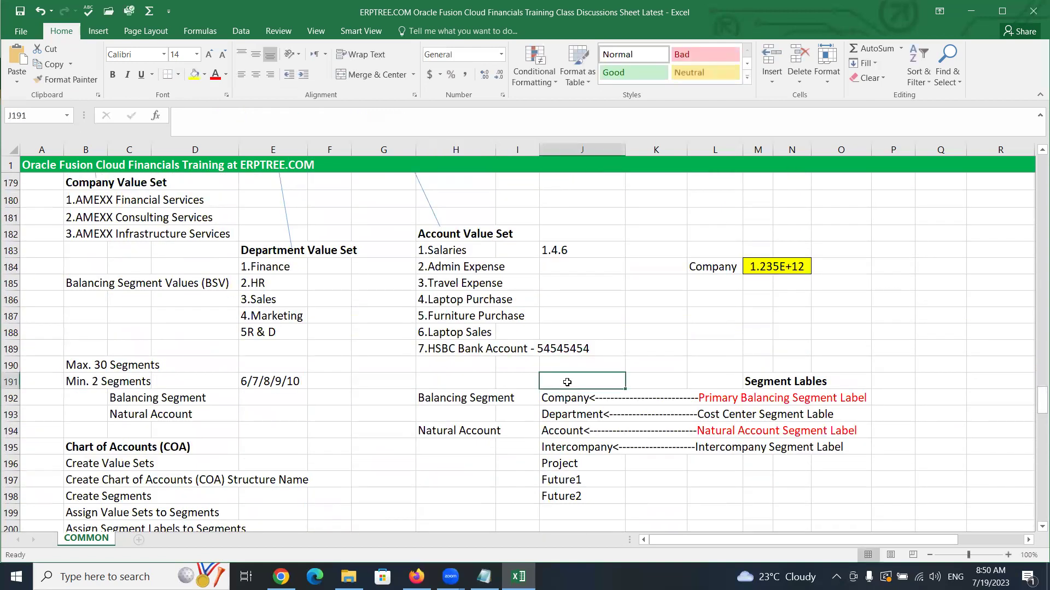
pyautogui.write('Legal Entity')
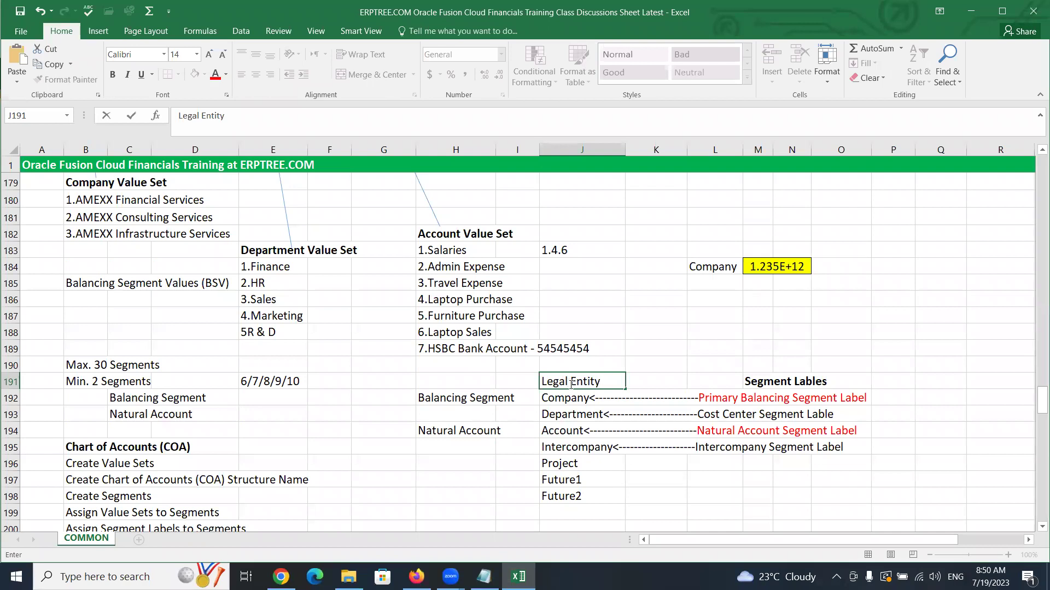
pyautogui.click(610, 403)
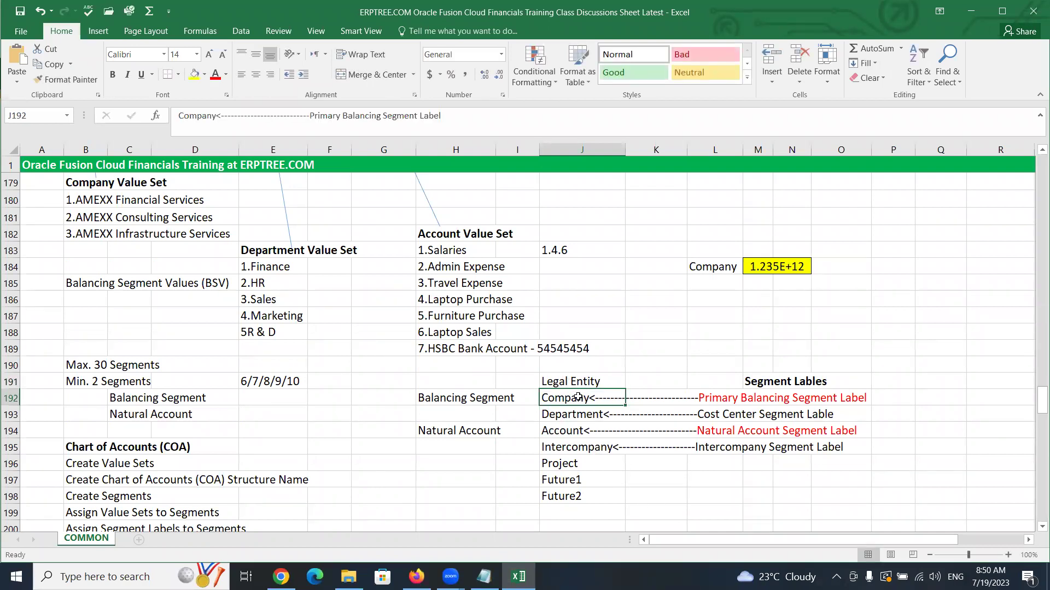
pyautogui.click(570, 381)
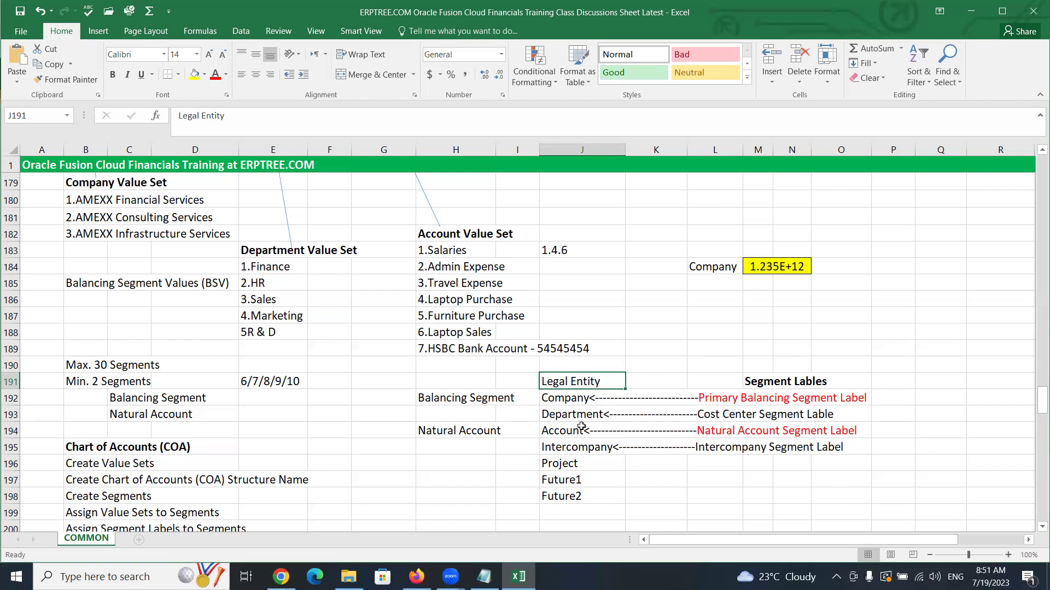
pyautogui.click(554, 398)
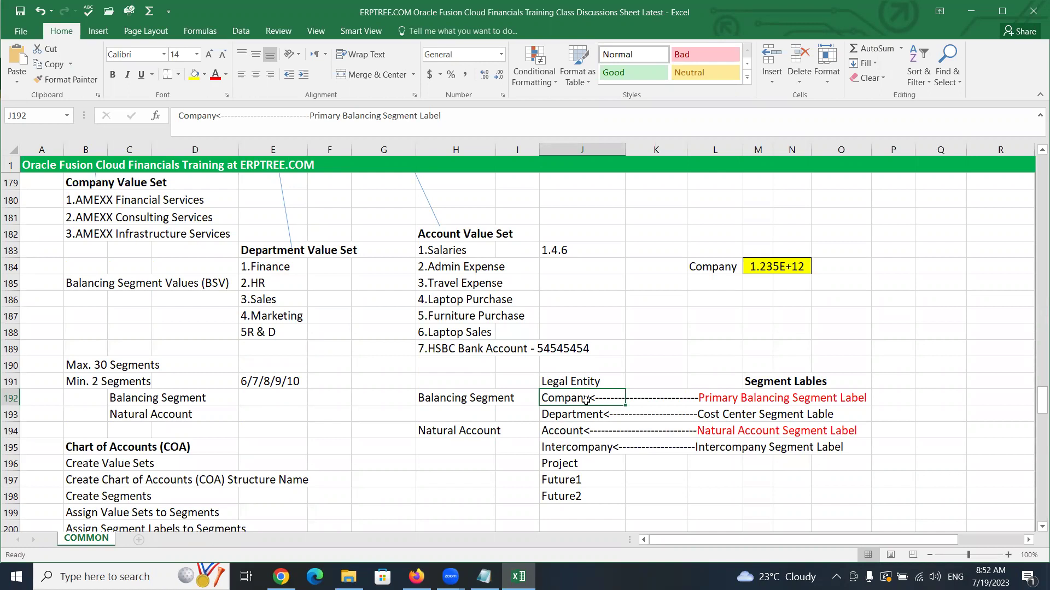
pyautogui.scroll(-8, 284, 415)
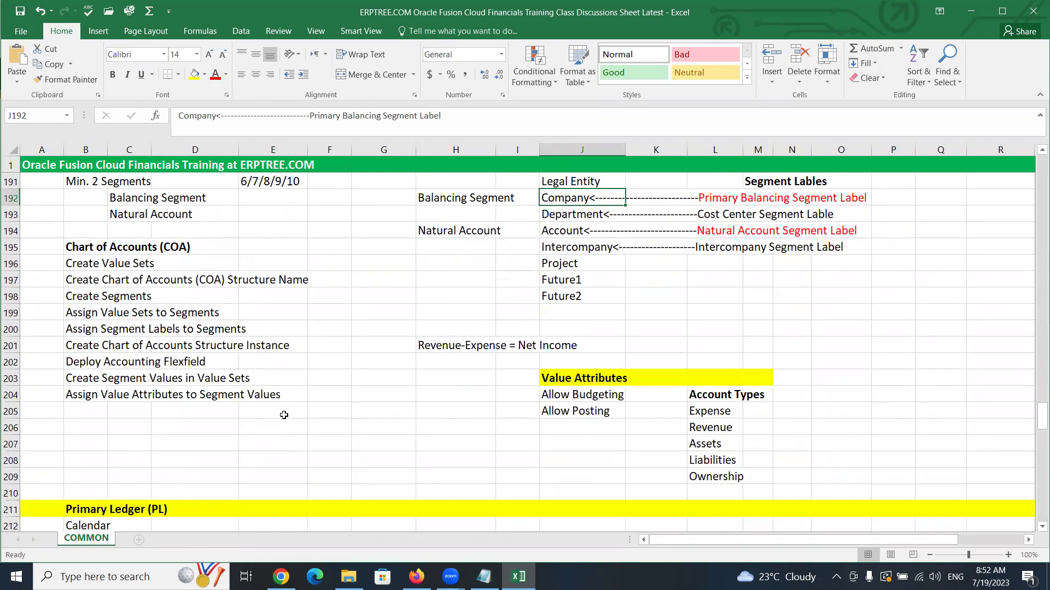
pyautogui.scroll(-16, 284, 415)
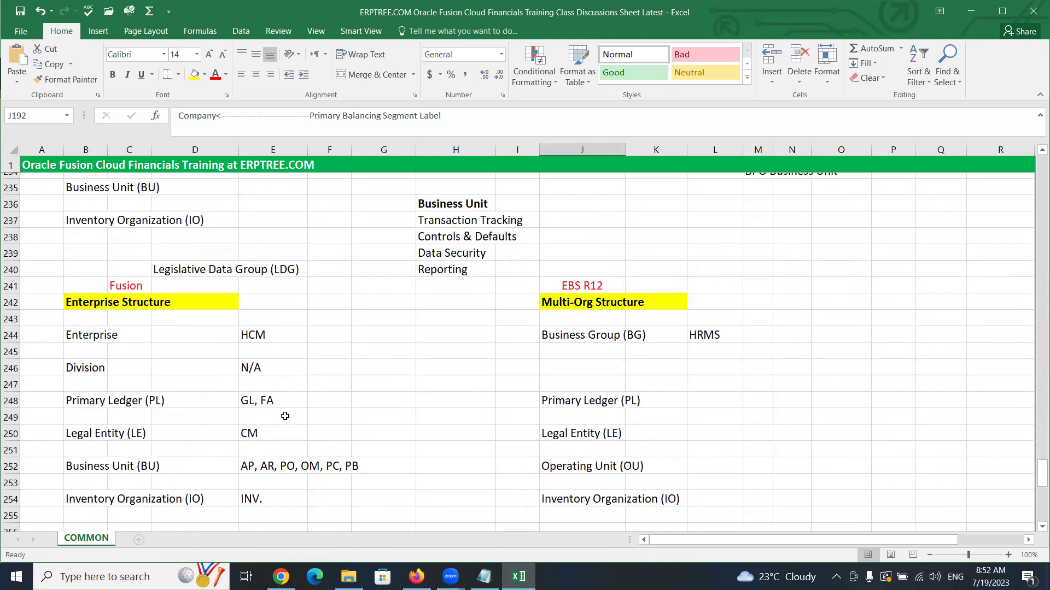
pyautogui.click(71, 327)
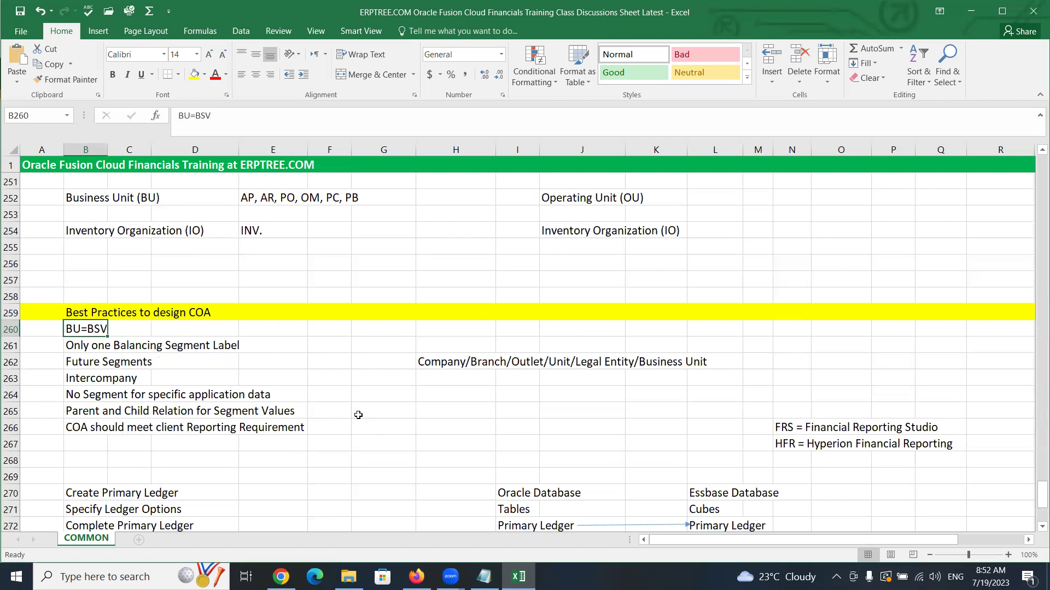
pyautogui.scroll(11, 358, 415)
pyautogui.scroll(6, 358, 415)
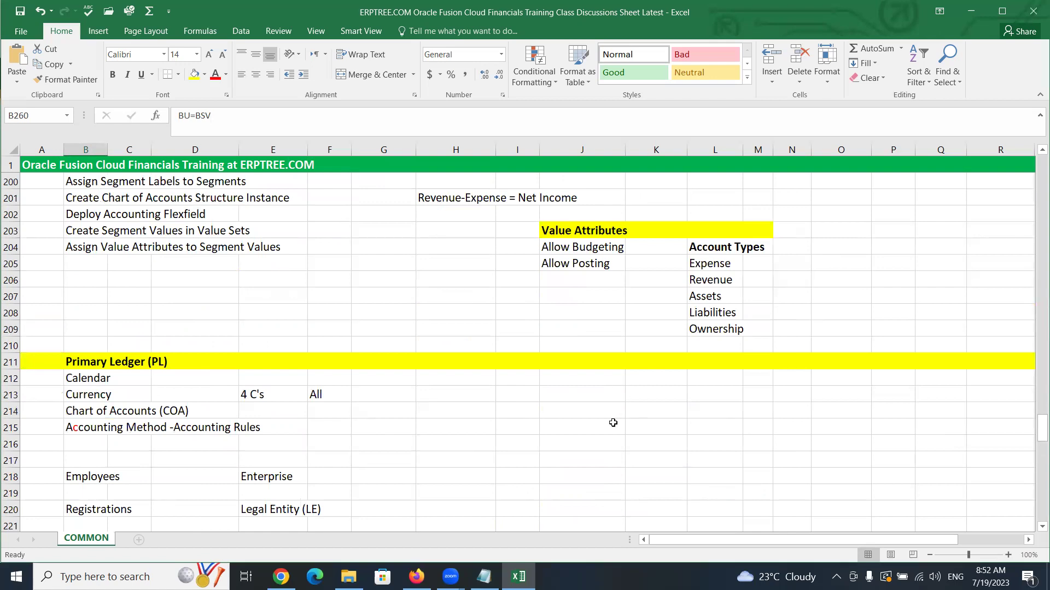
pyautogui.scroll(3, 613, 423)
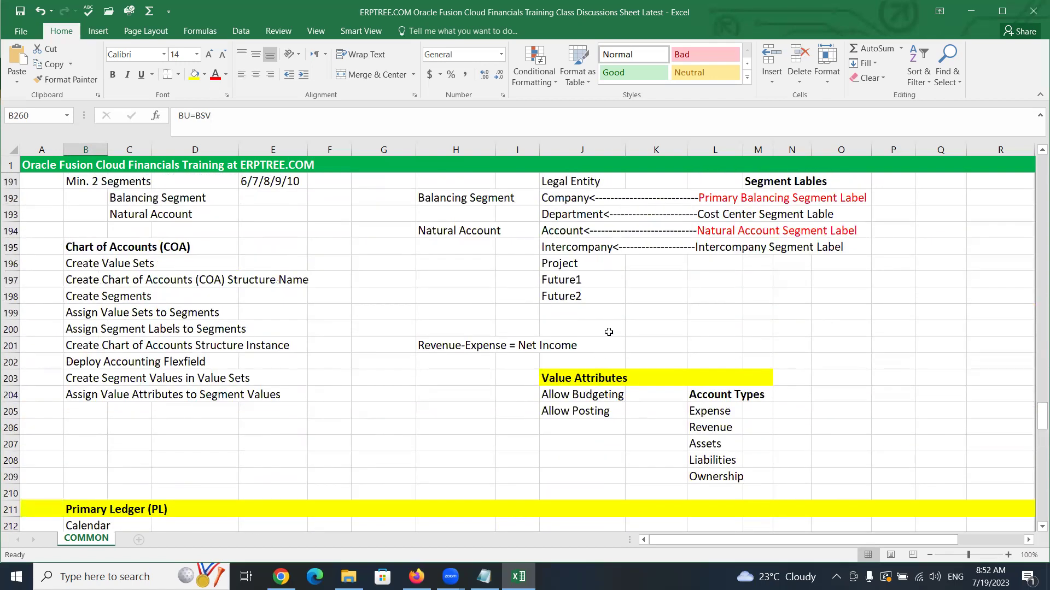
pyautogui.scroll(2, 609, 332)
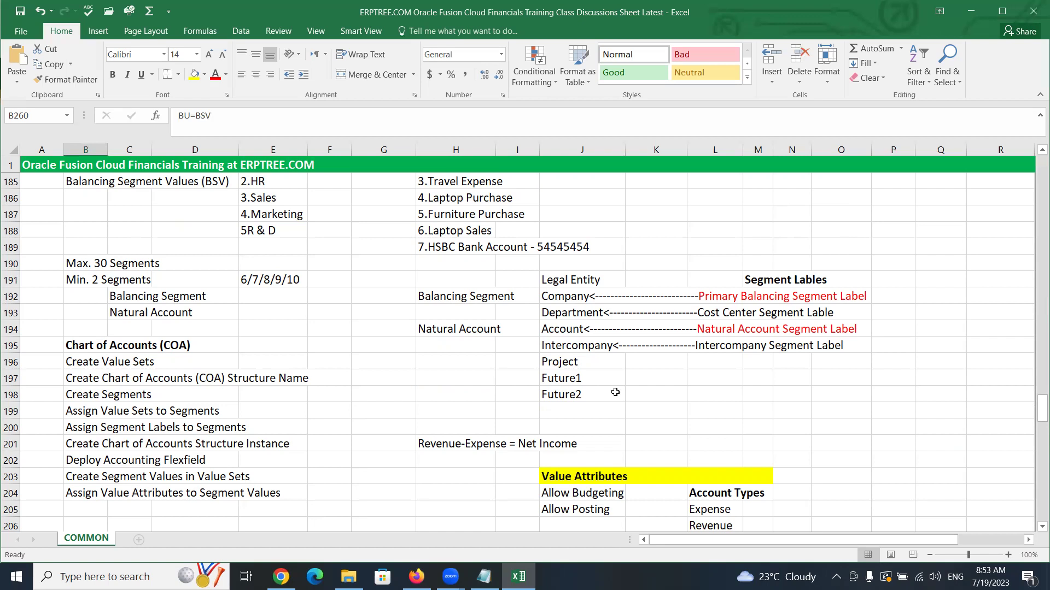
pyautogui.click(557, 276)
pyautogui.moveTo(557, 276); pyautogui.dragTo(612, 397)
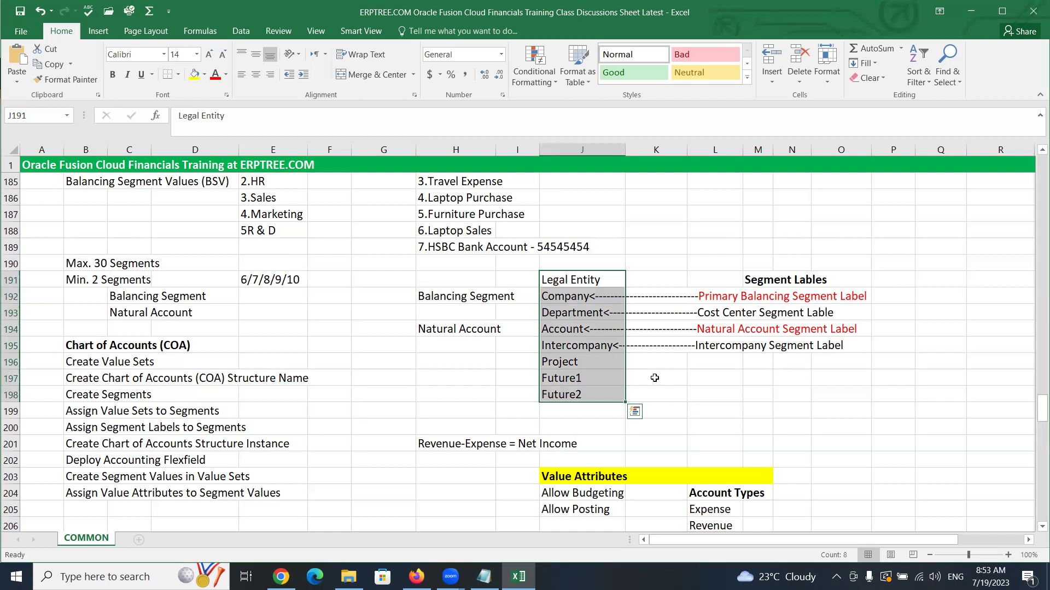
pyautogui.click(655, 378)
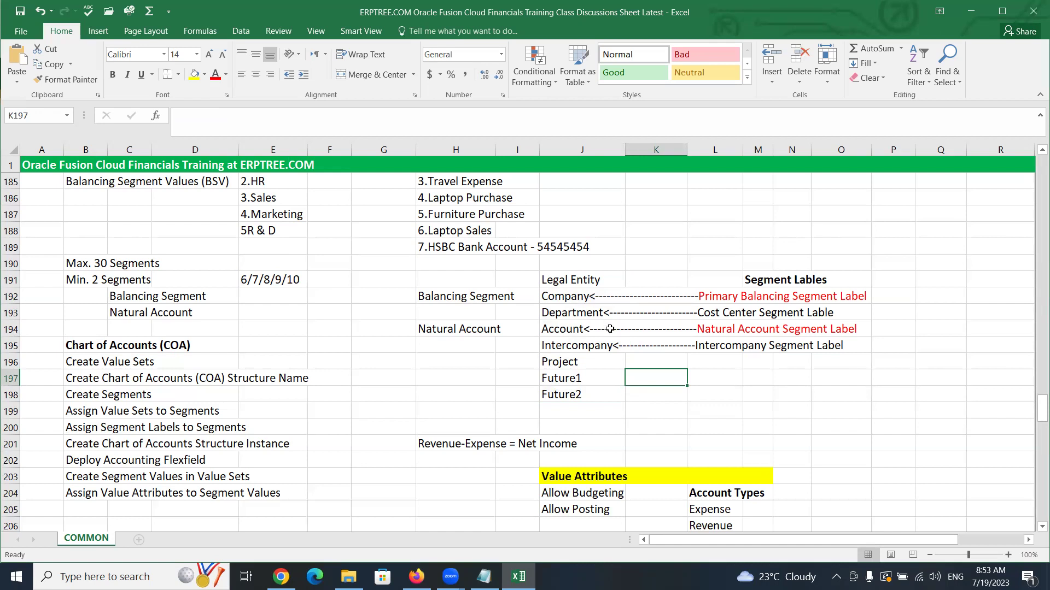
pyautogui.scroll(5, 426, 371)
pyautogui.scroll(-14, 426, 372)
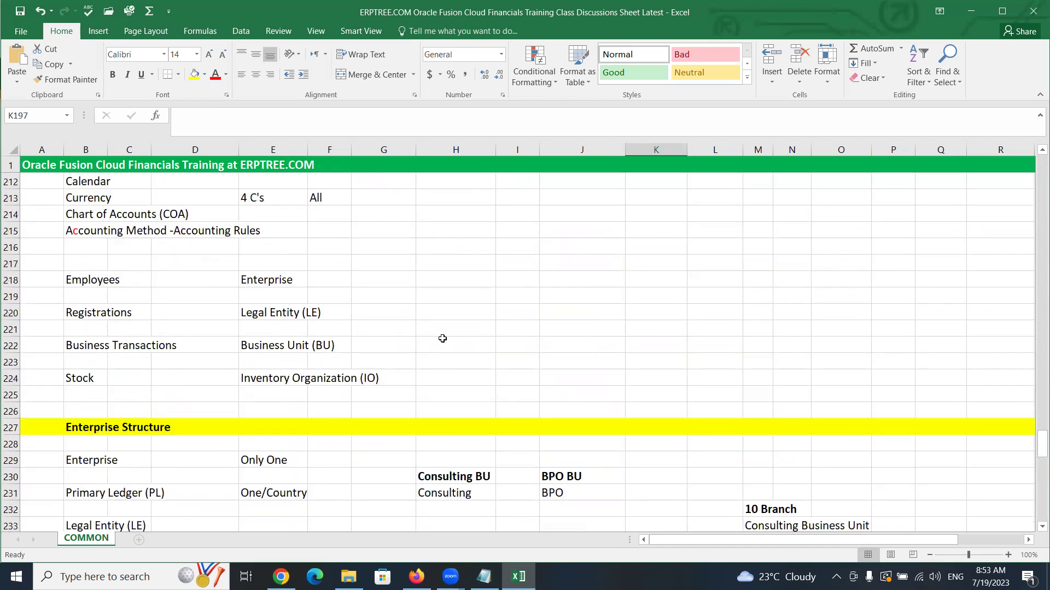
pyautogui.scroll(-3, 437, 336)
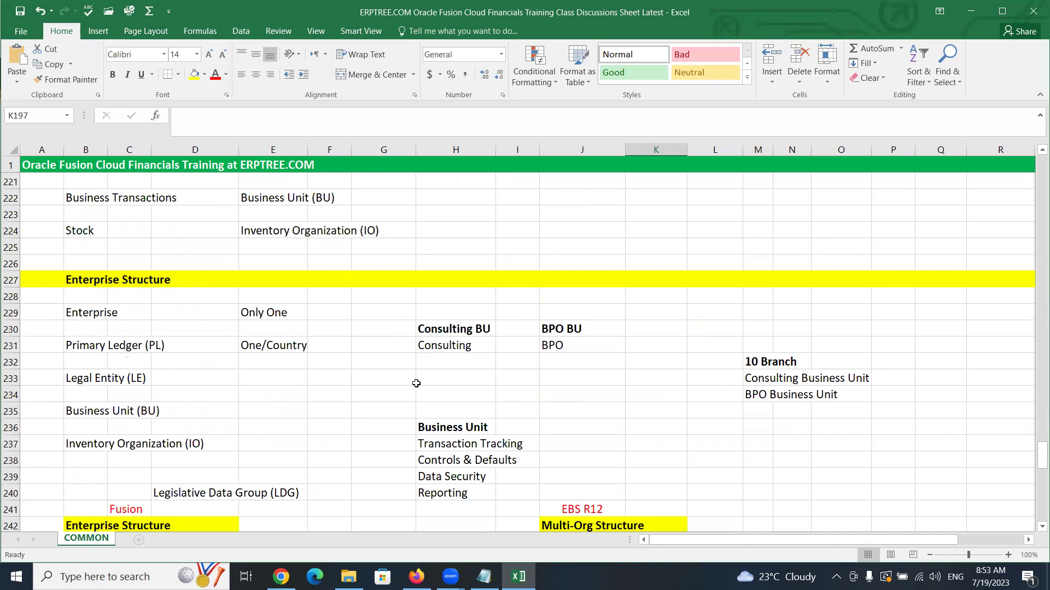
pyautogui.scroll(-5, 417, 402)
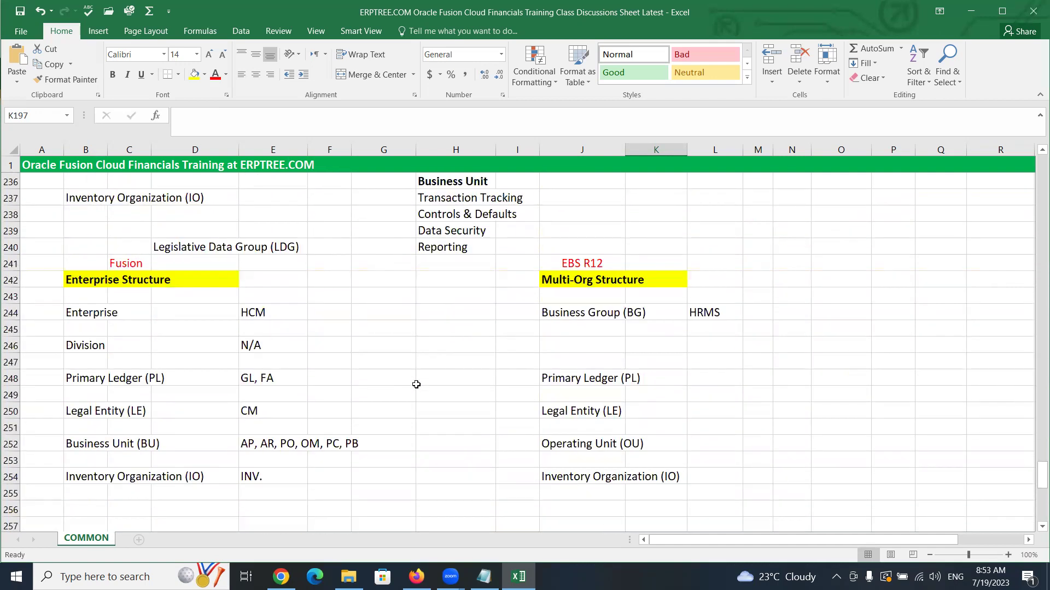
pyautogui.scroll(-7, 416, 385)
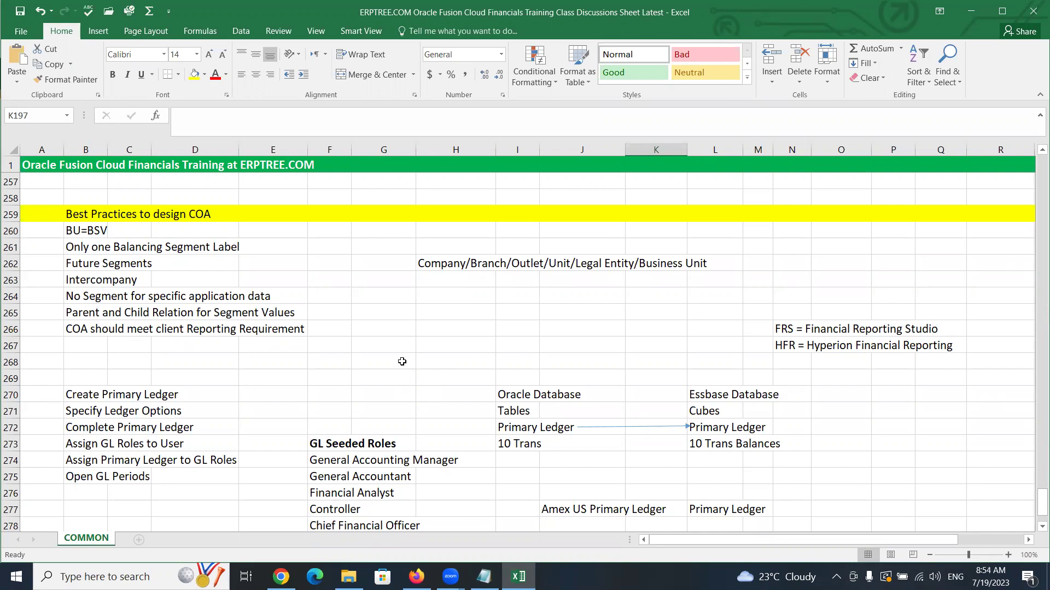
pyautogui.scroll(-1, 403, 363)
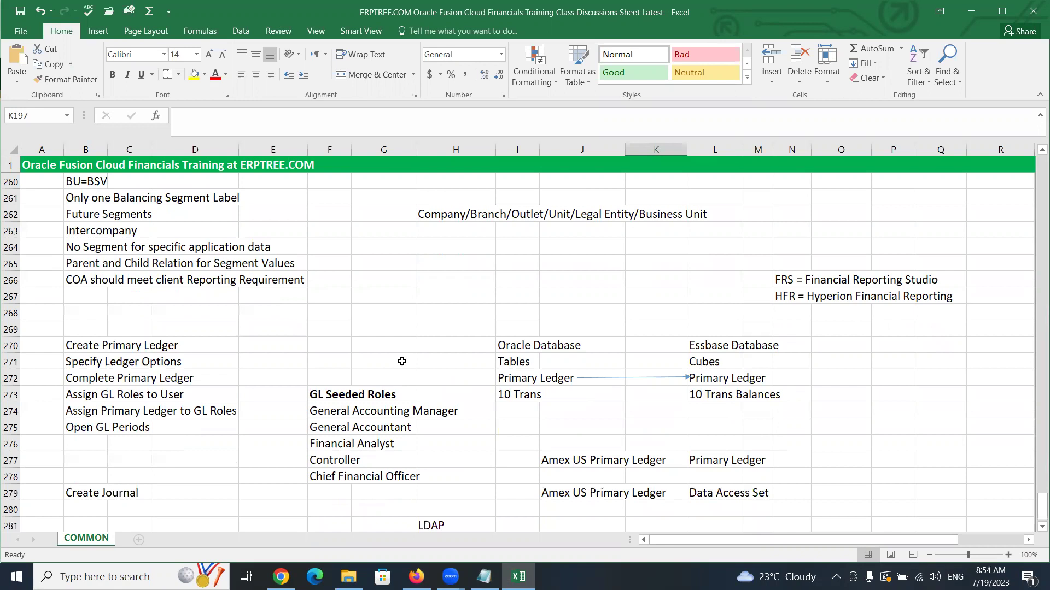
pyautogui.scroll(8, 402, 362)
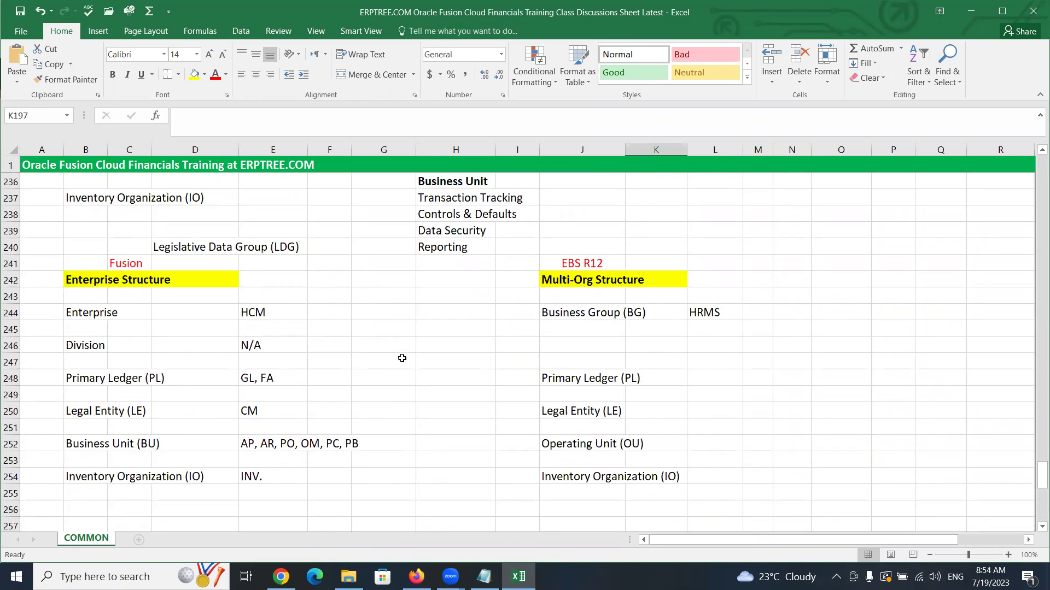
pyautogui.scroll(3, 402, 358)
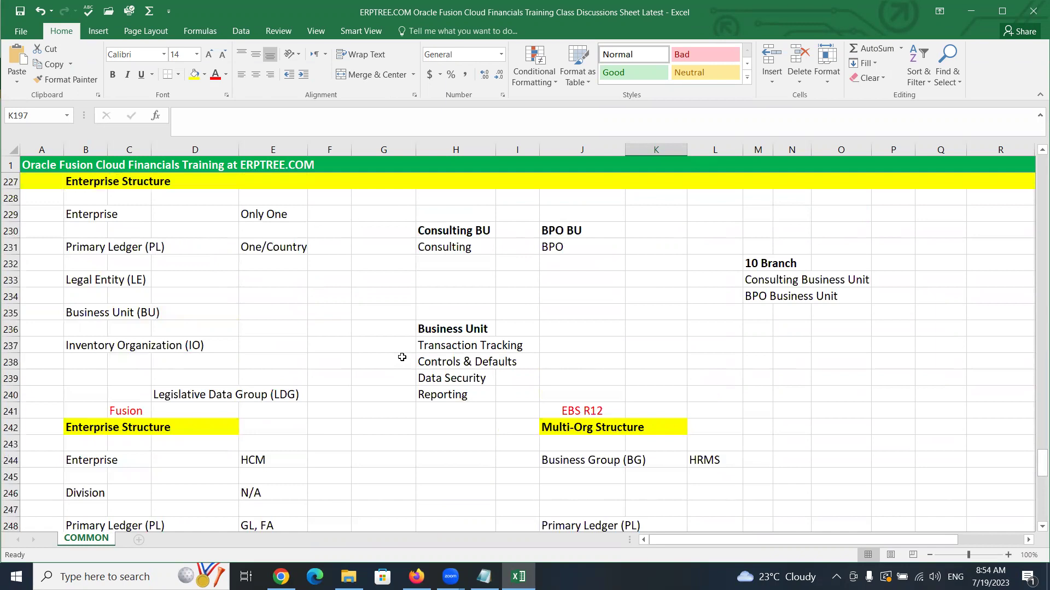
pyautogui.scroll(5, 402, 357)
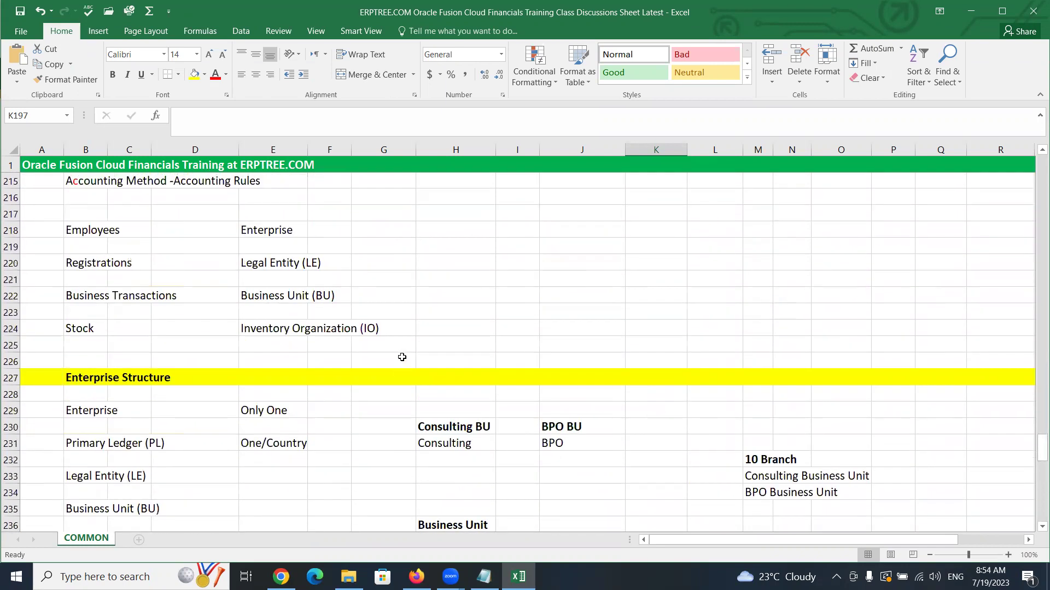
pyautogui.scroll(8, 402, 357)
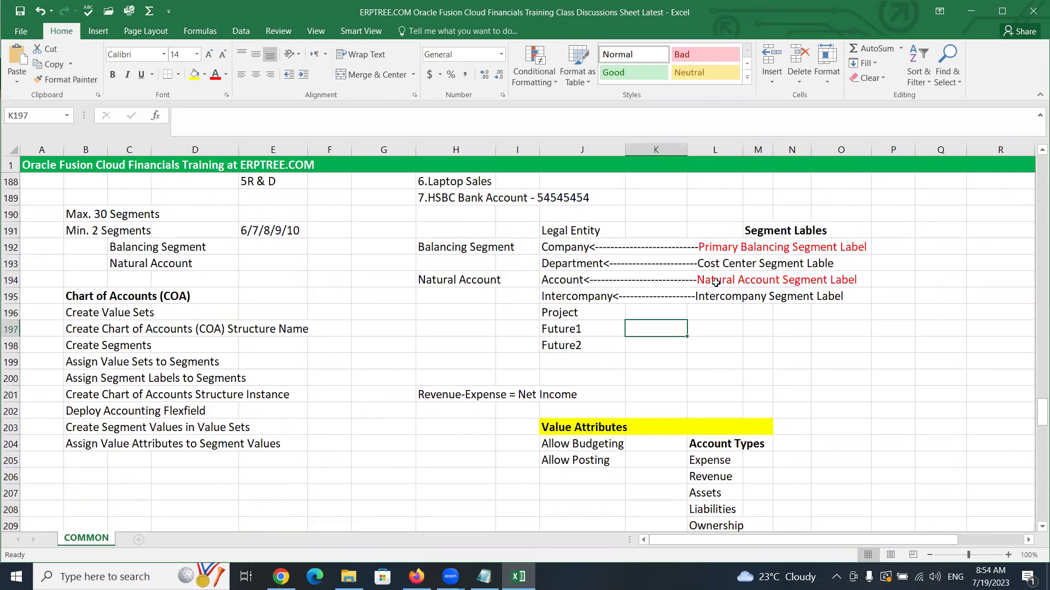
pyautogui.click(715, 282)
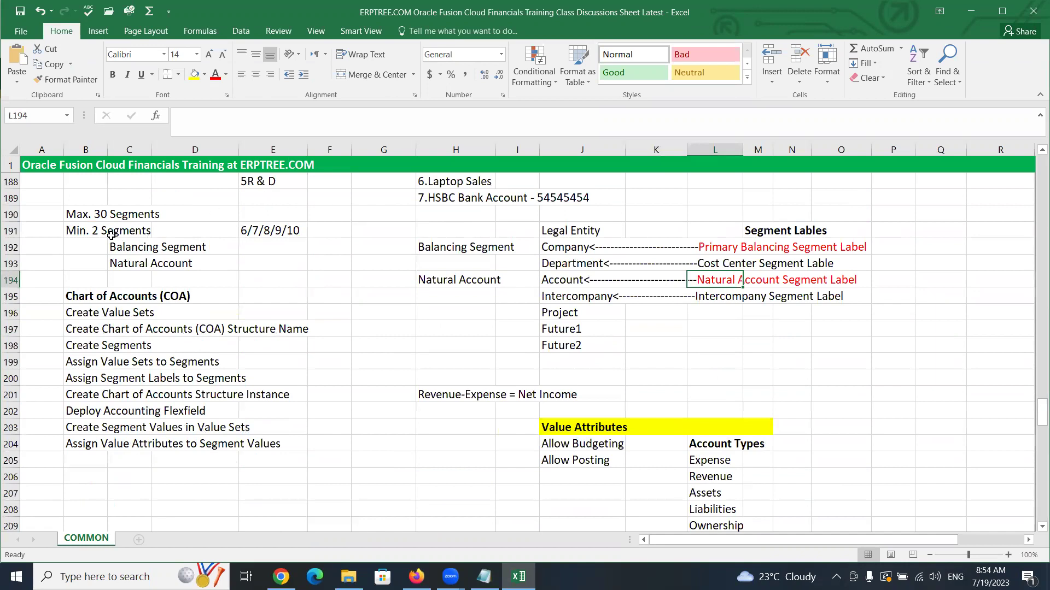
pyautogui.moveTo(84, 229); pyautogui.dragTo(138, 242)
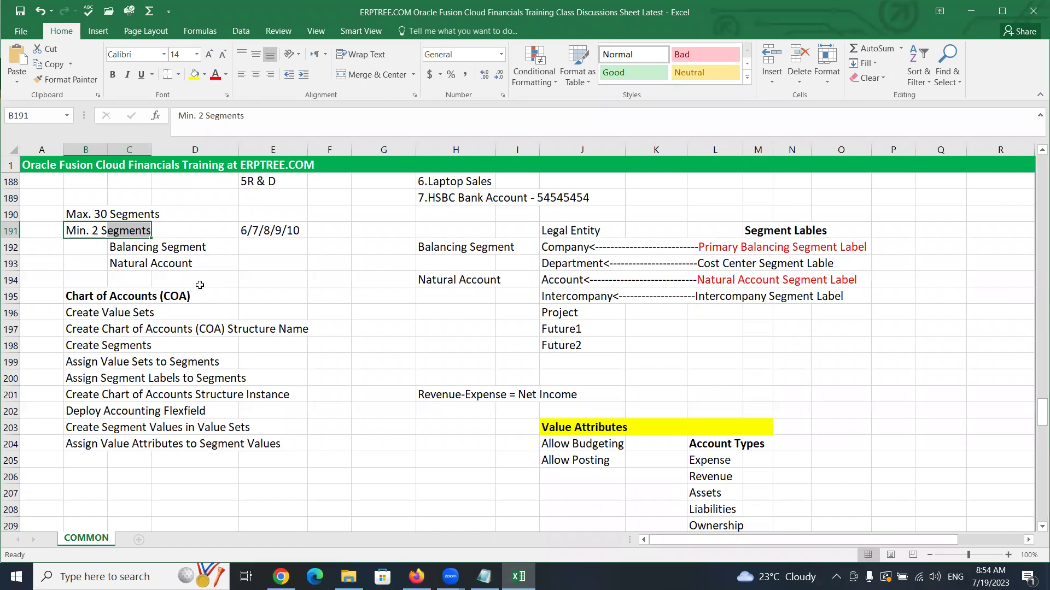
pyautogui.click(166, 231)
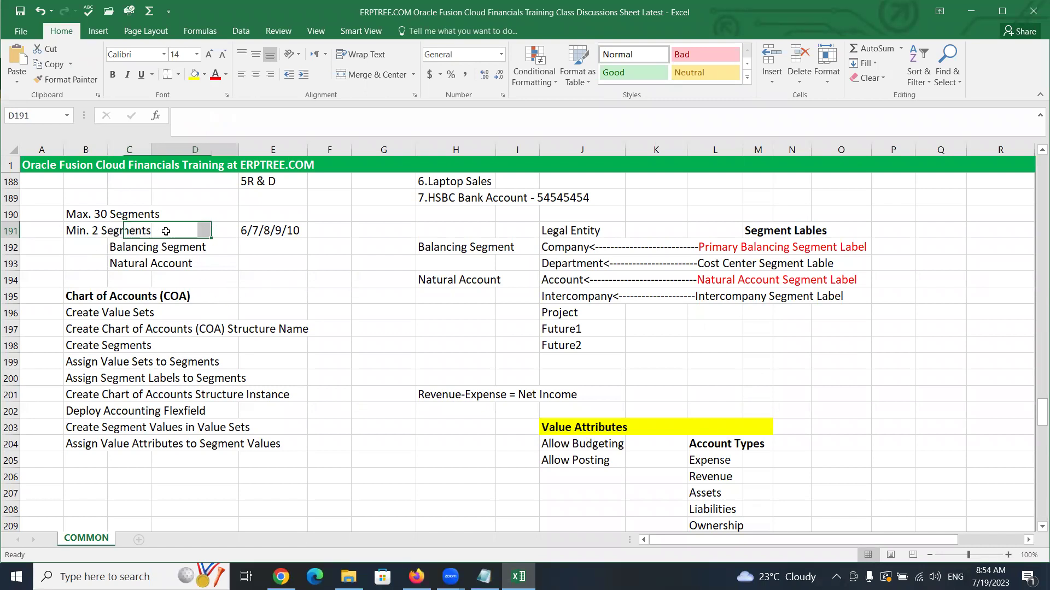
pyautogui.moveTo(79, 231); pyautogui.dragTo(125, 233)
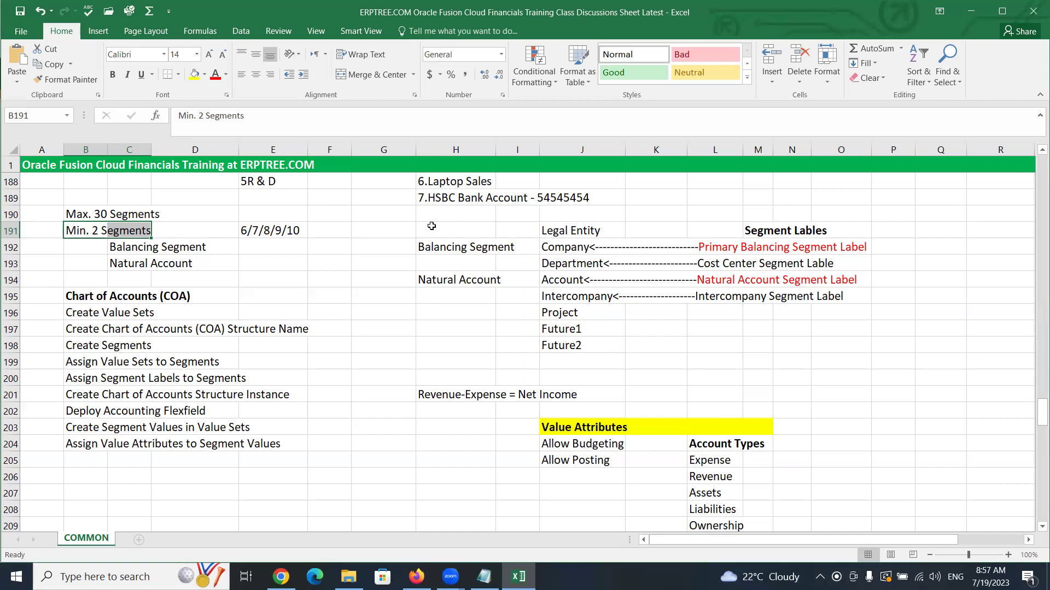
# Deselect the Min. 2 Segments note and scroll to rows 272–293 with GL Seeded Roles and Create Journal
pyautogui.click(438, 313)
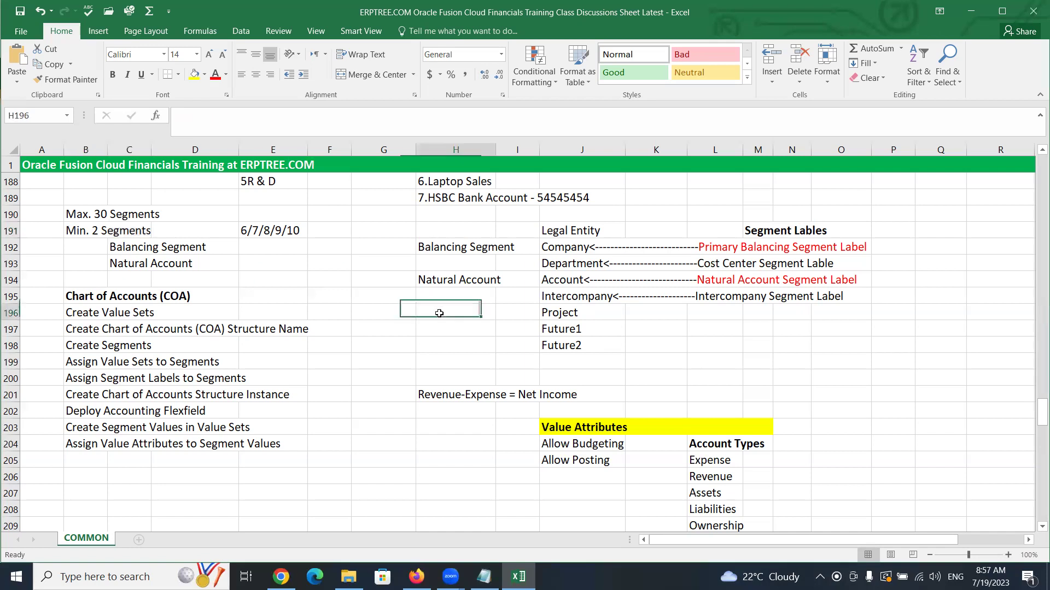
pyautogui.scroll(-3, 358, 335)
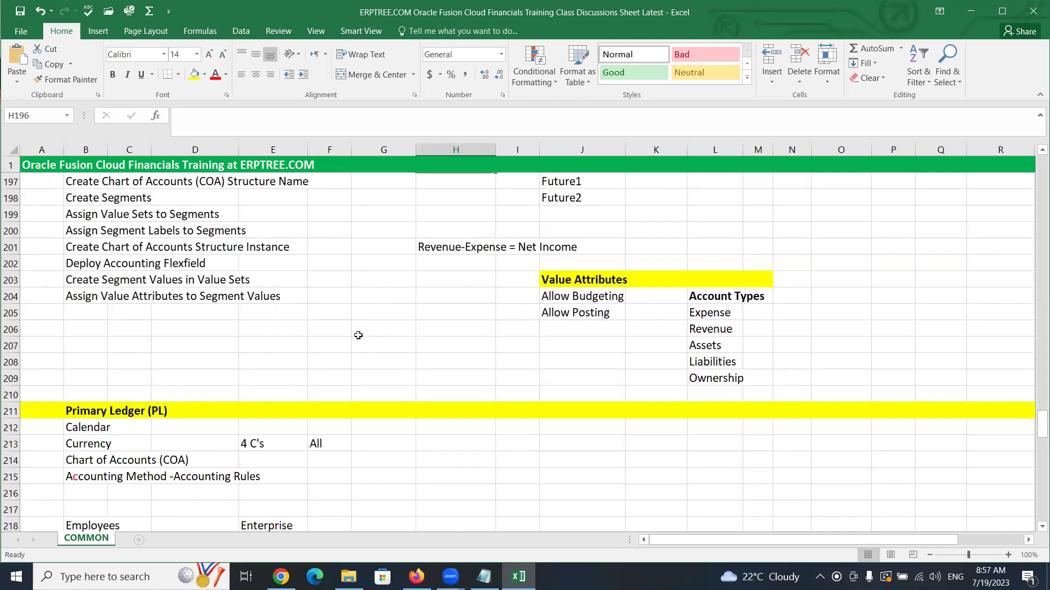
pyautogui.scroll(-7, 359, 335)
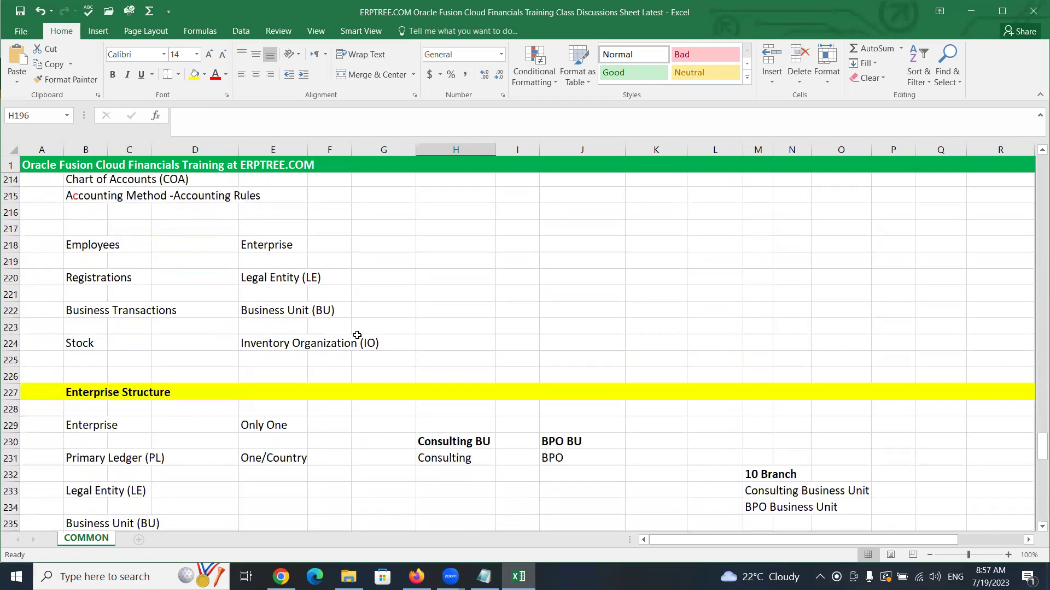
pyautogui.scroll(-16, 355, 334)
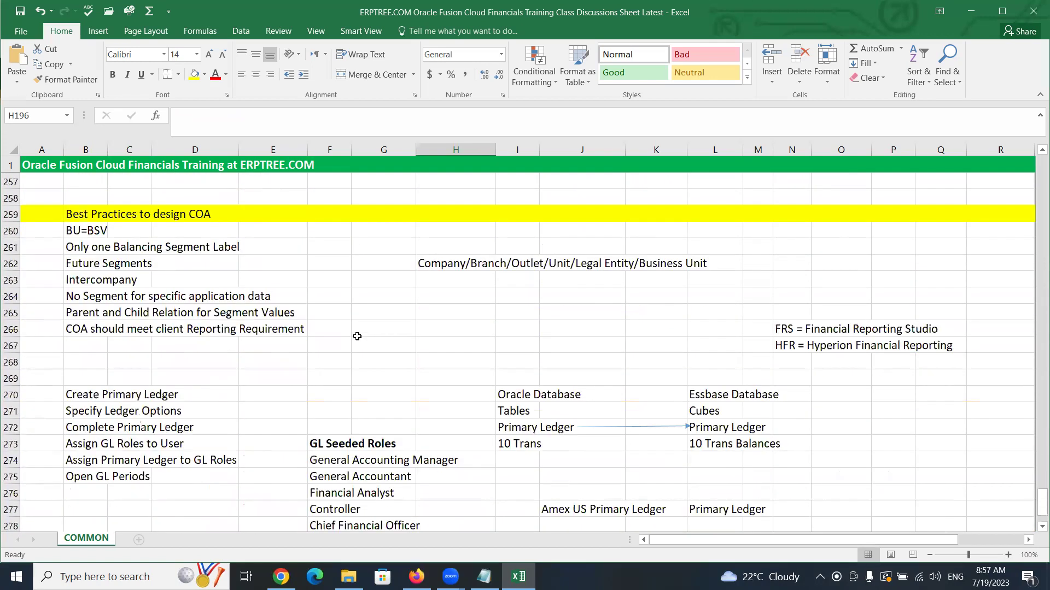
pyautogui.scroll(-2, 357, 336)
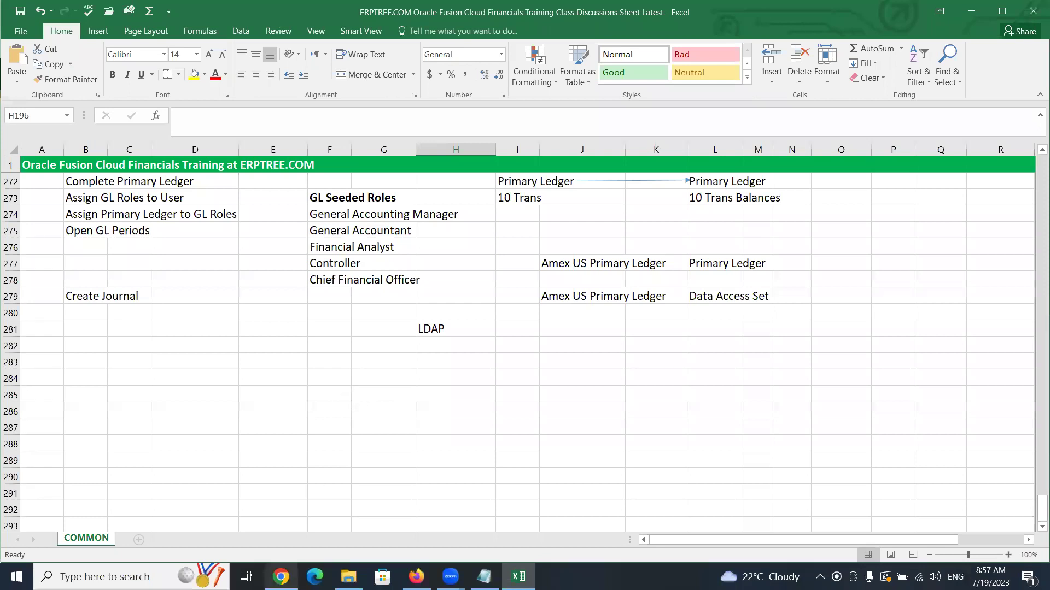
# Return to Oracle Fusion and review the Posted Salaries journal, period Jul-23, 100.00 debit
pyautogui.moveTo(281, 577)
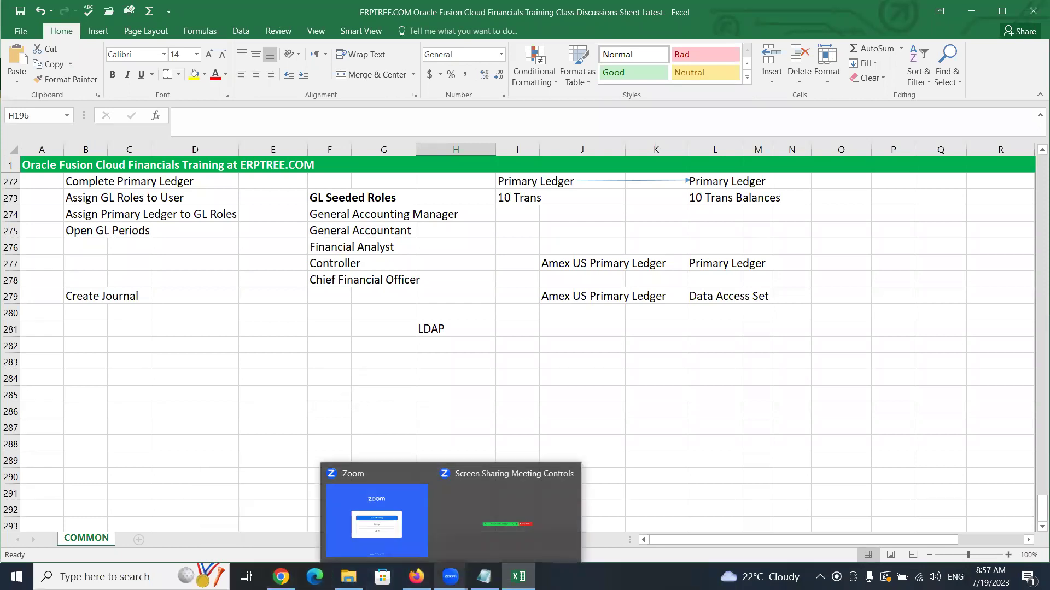
pyautogui.moveTo(416, 577)
pyautogui.click(476, 492)
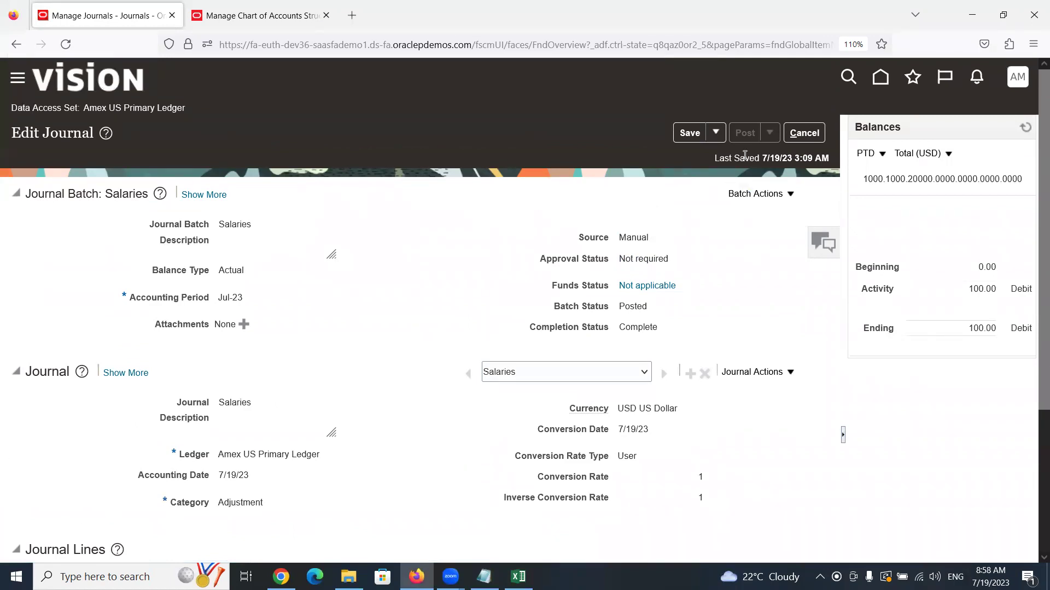
pyautogui.scroll(-3, 350, 356)
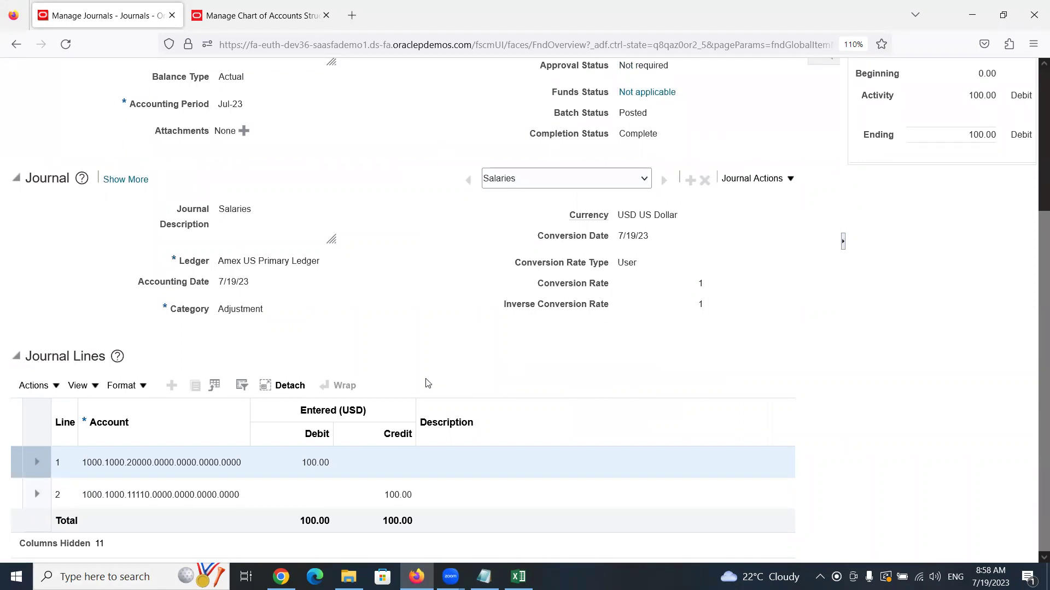
pyautogui.scroll(3, 428, 383)
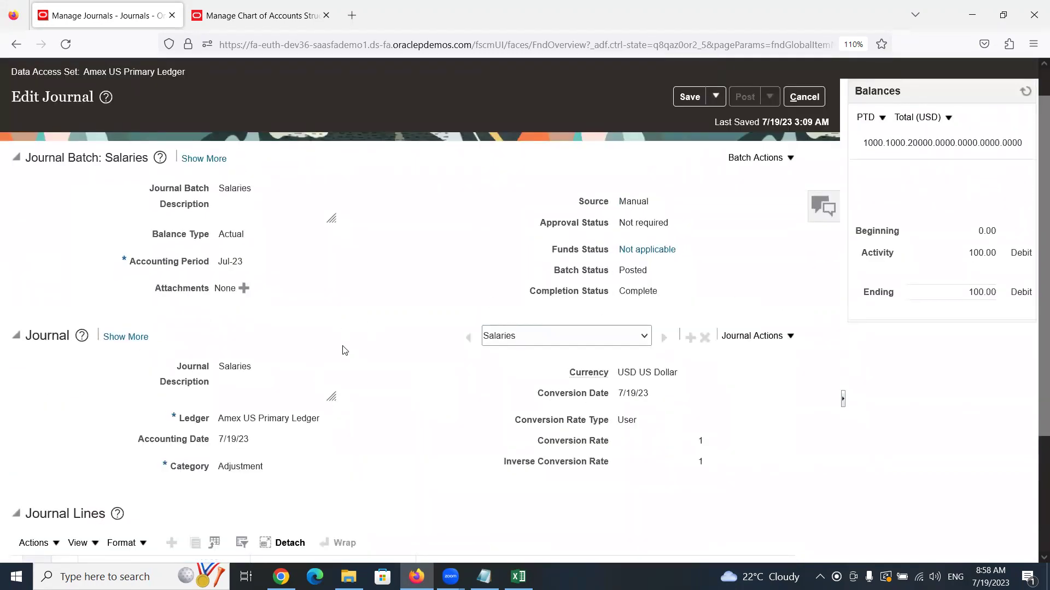
pyautogui.scroll(-2, 382, 295)
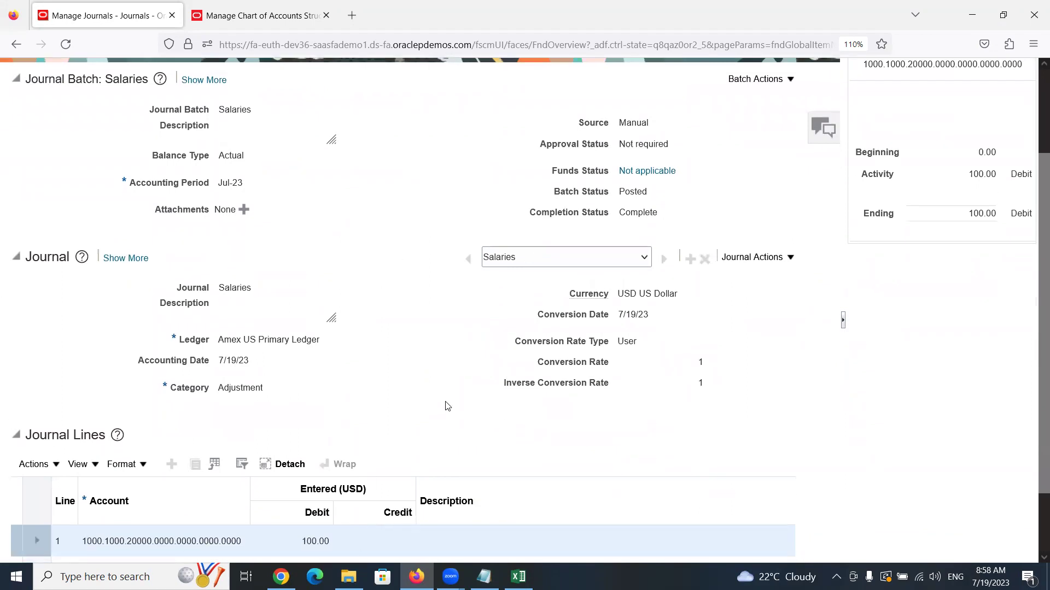
pyautogui.scroll(-2, 443, 436)
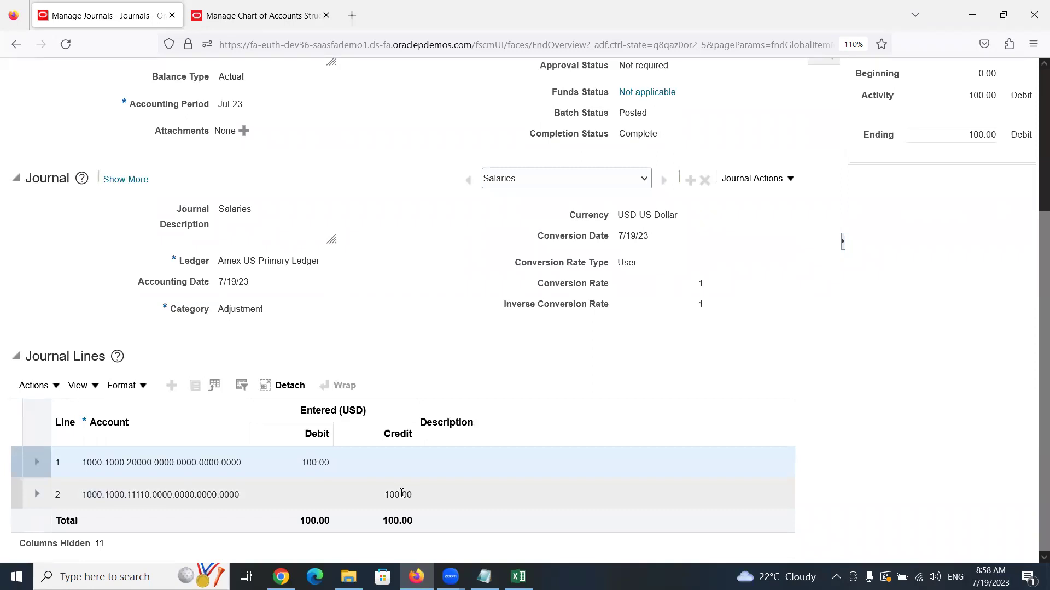
pyautogui.scroll(5, 492, 391)
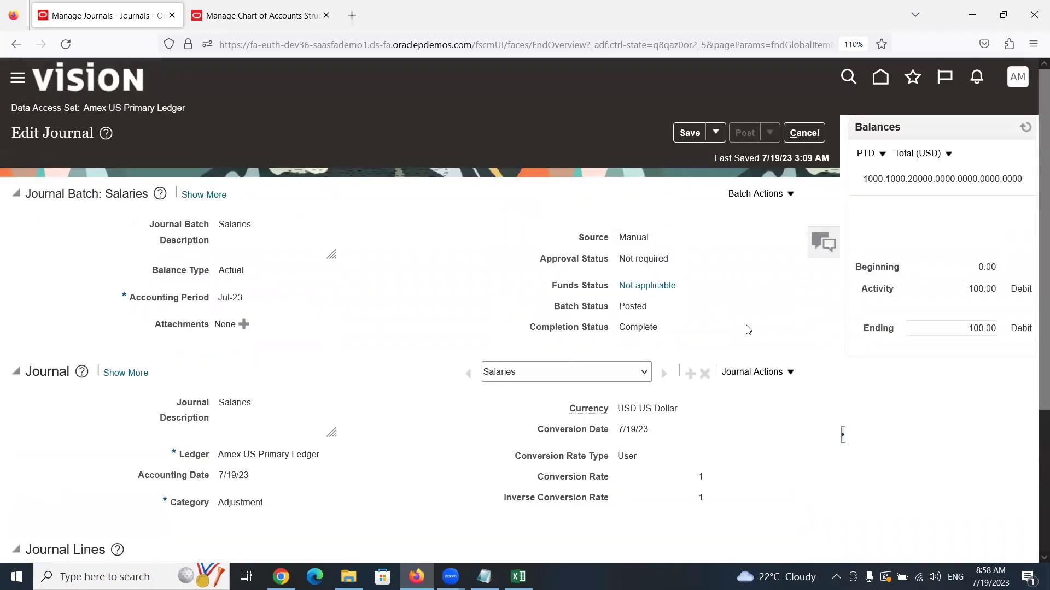
pyautogui.click(790, 374)
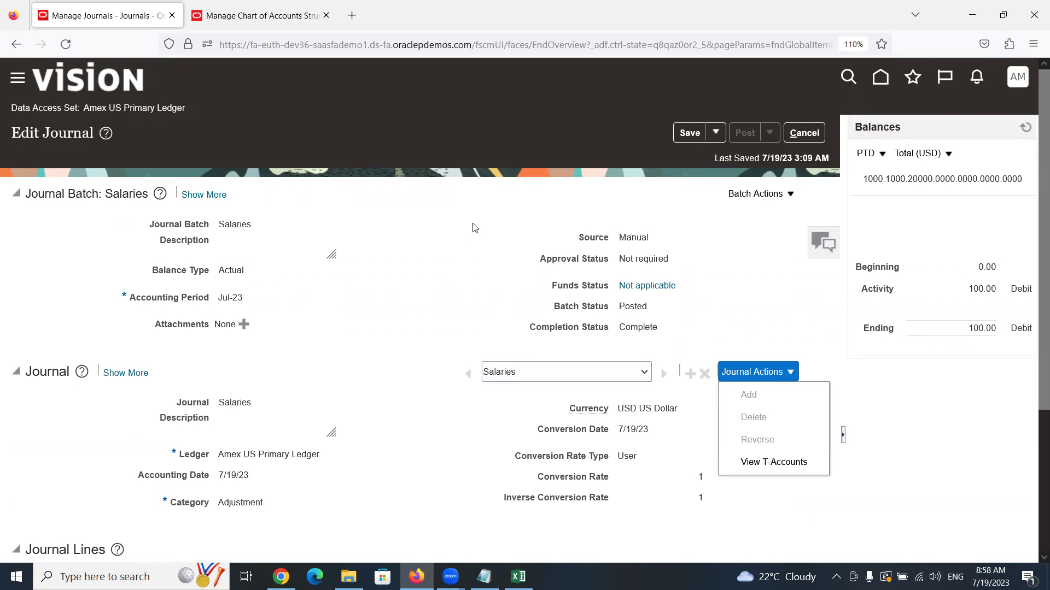
pyautogui.click(706, 234)
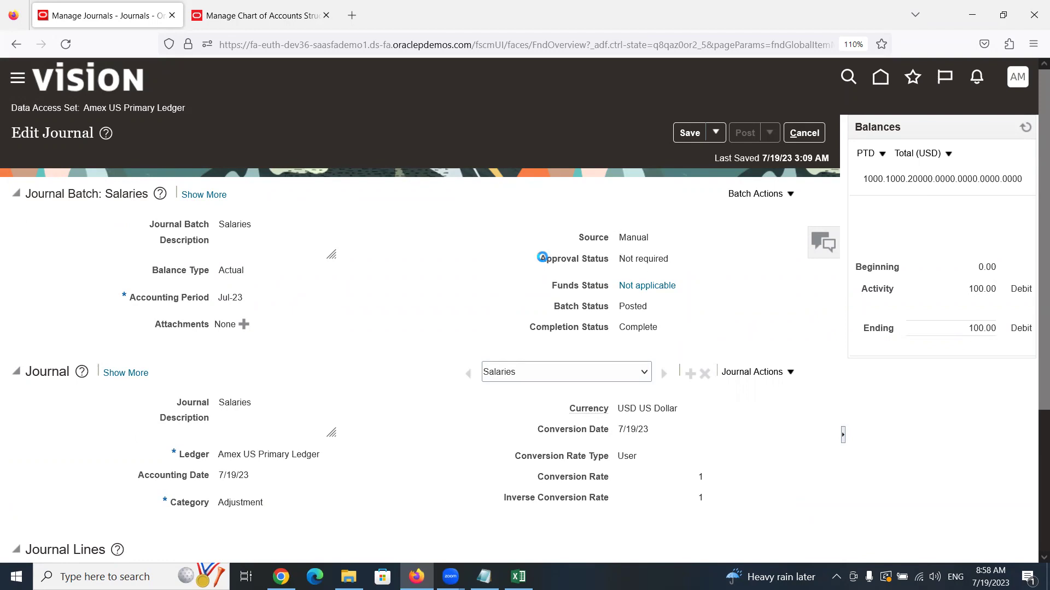
pyautogui.moveTo(539, 258); pyautogui.dragTo(668, 263)
pyautogui.moveTo(550, 286); pyautogui.dragTo(611, 290)
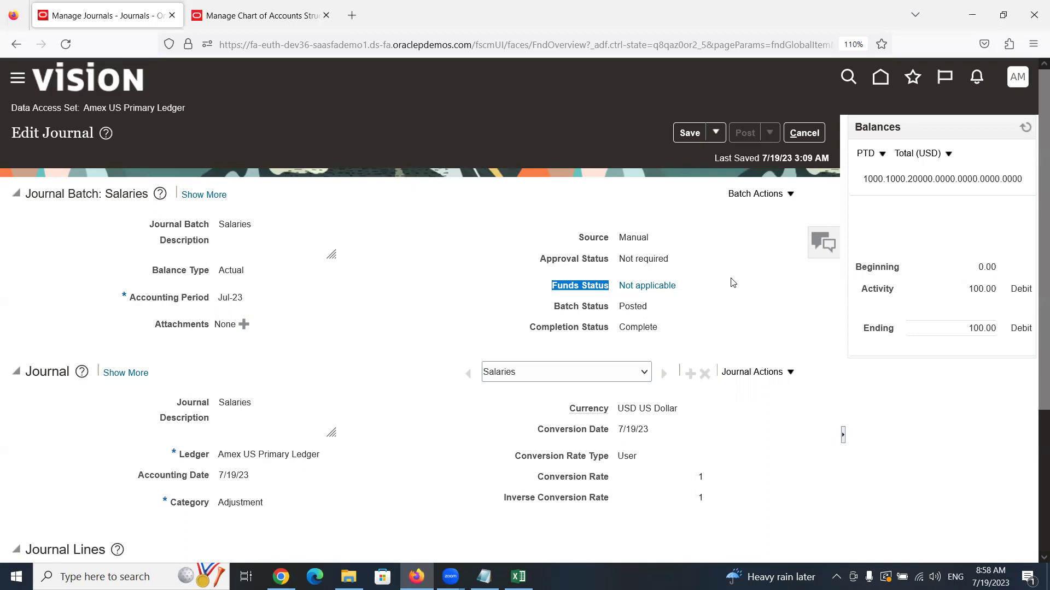
pyautogui.moveTo(539, 259); pyautogui.dragTo(681, 267)
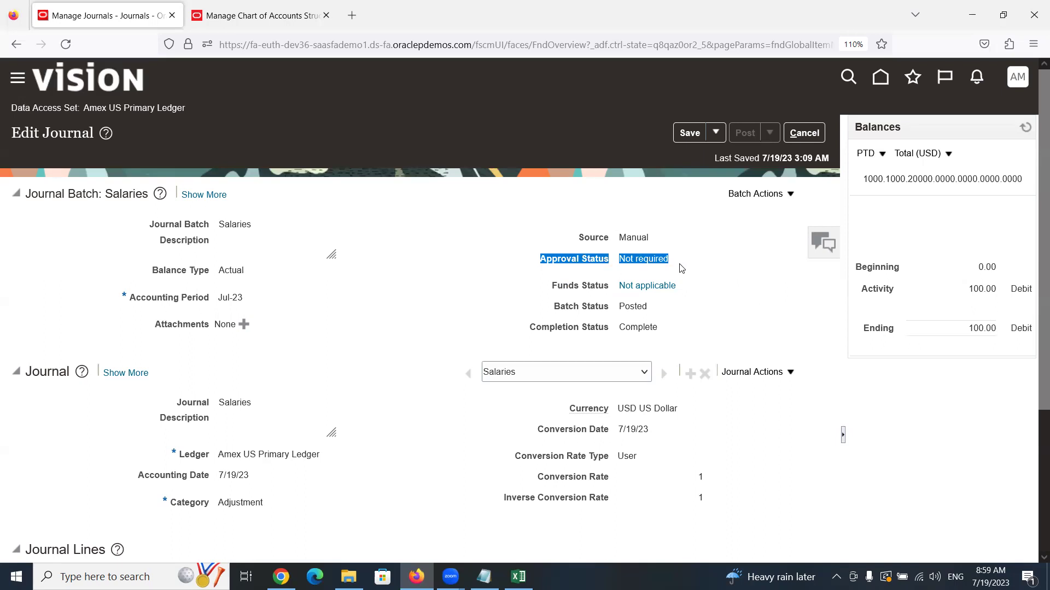
pyautogui.click(554, 285)
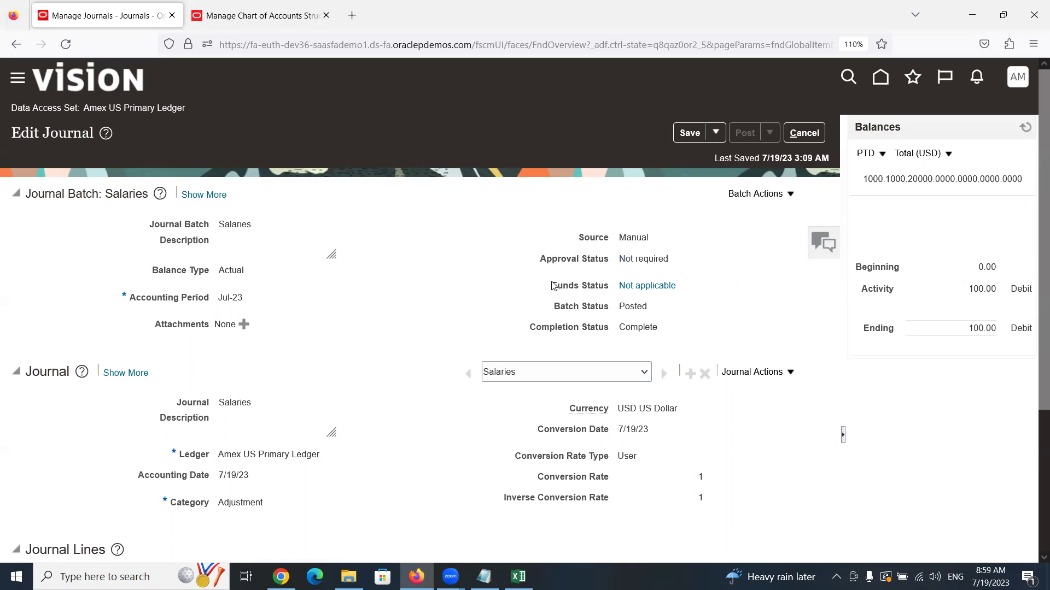
pyautogui.moveTo(553, 285); pyautogui.dragTo(612, 291)
pyautogui.click(729, 268)
pyautogui.scroll(-3, 440, 290)
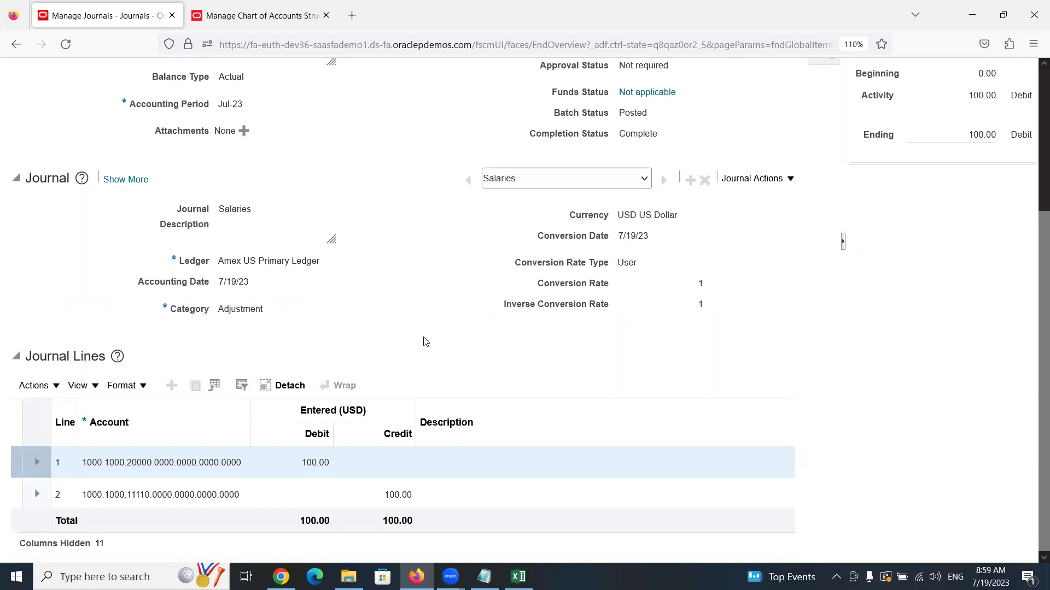
pyautogui.scroll(4, 426, 342)
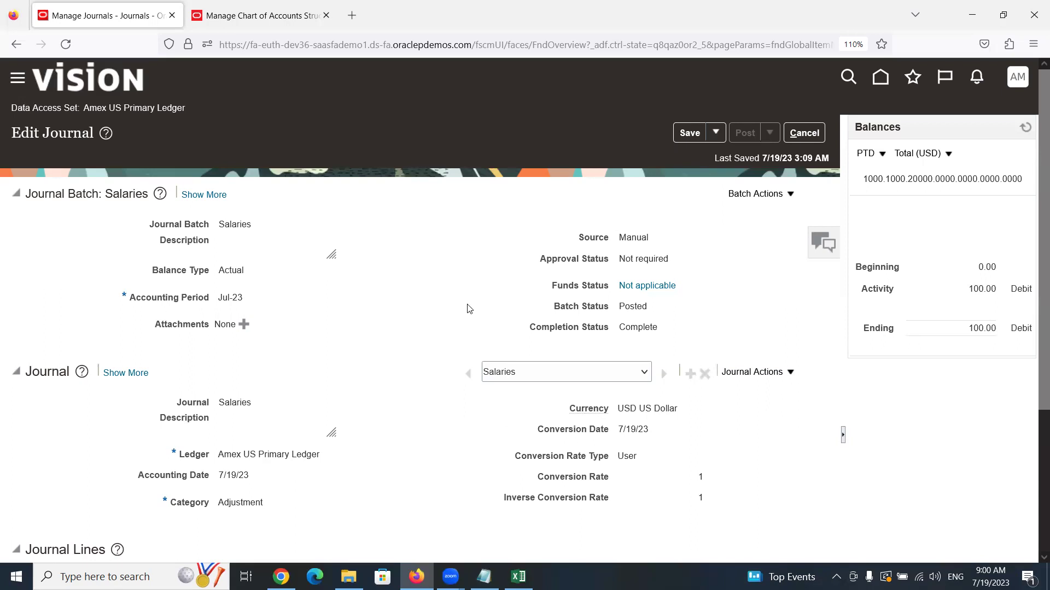
pyautogui.scroll(-3, 467, 308)
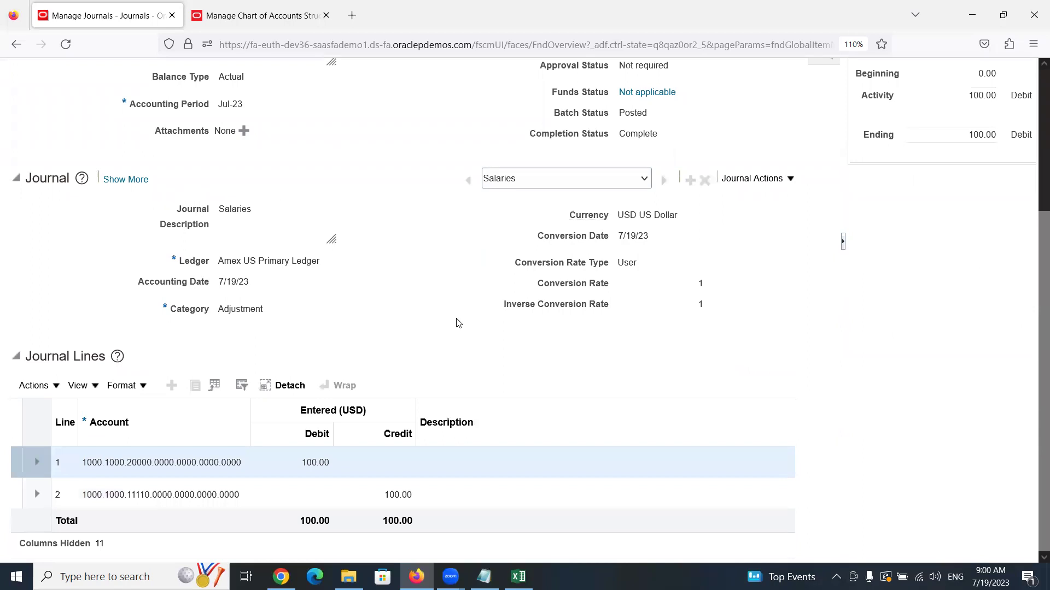
pyautogui.scroll(3, 458, 322)
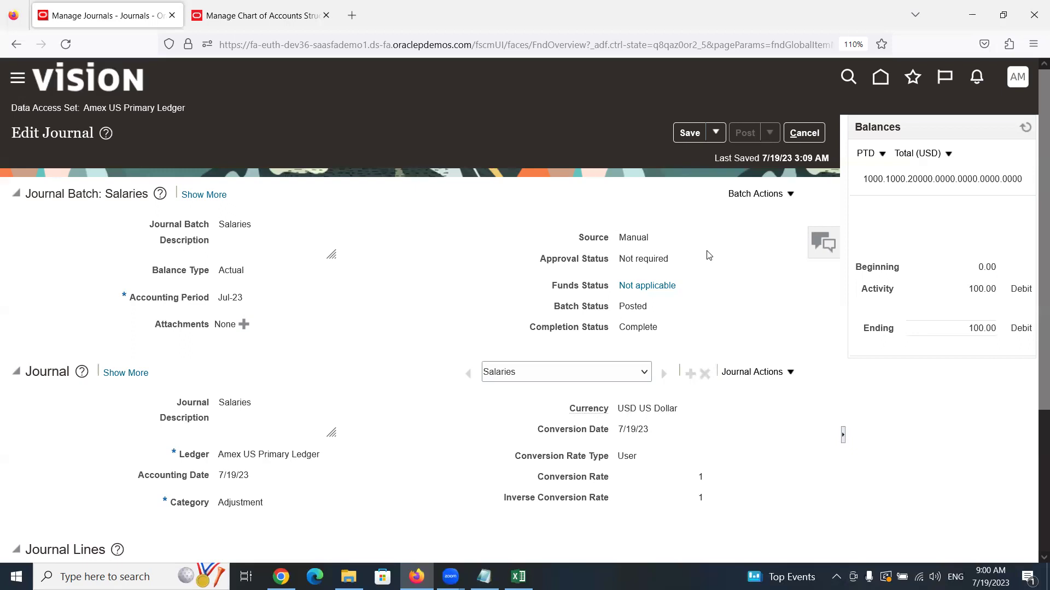
pyautogui.scroll(-3, 638, 304)
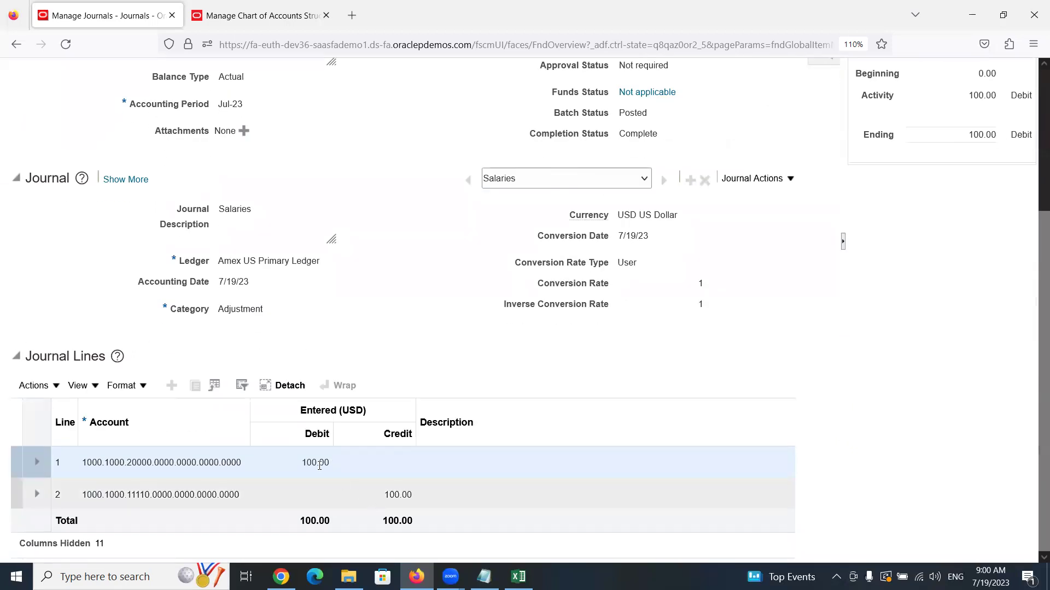
pyautogui.scroll(3, 410, 508)
pyautogui.moveTo(555, 310); pyautogui.dragTo(670, 316)
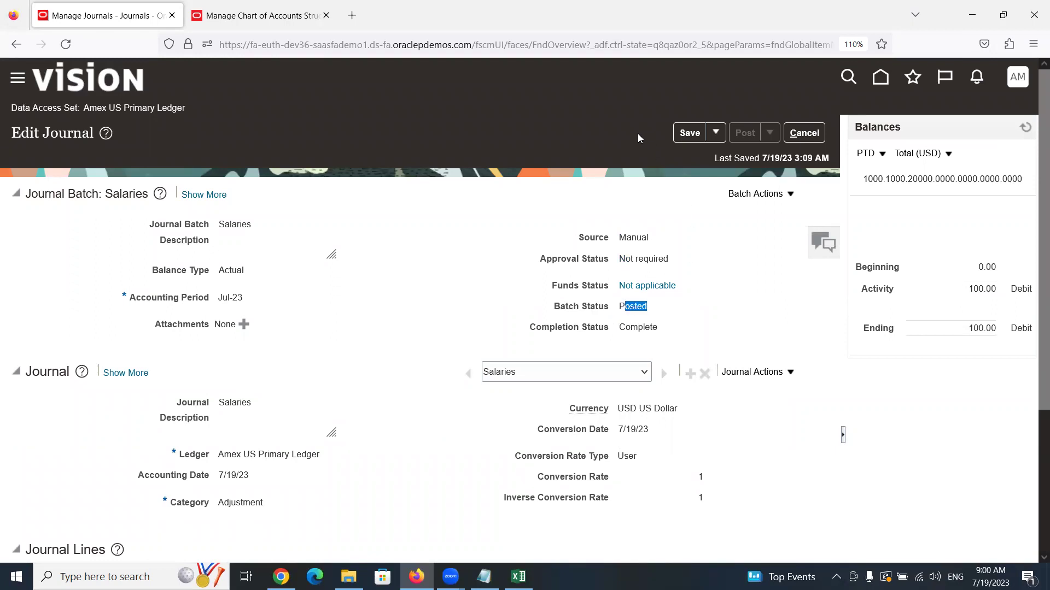
pyautogui.click(612, 136)
pyautogui.scroll(-3, 328, 306)
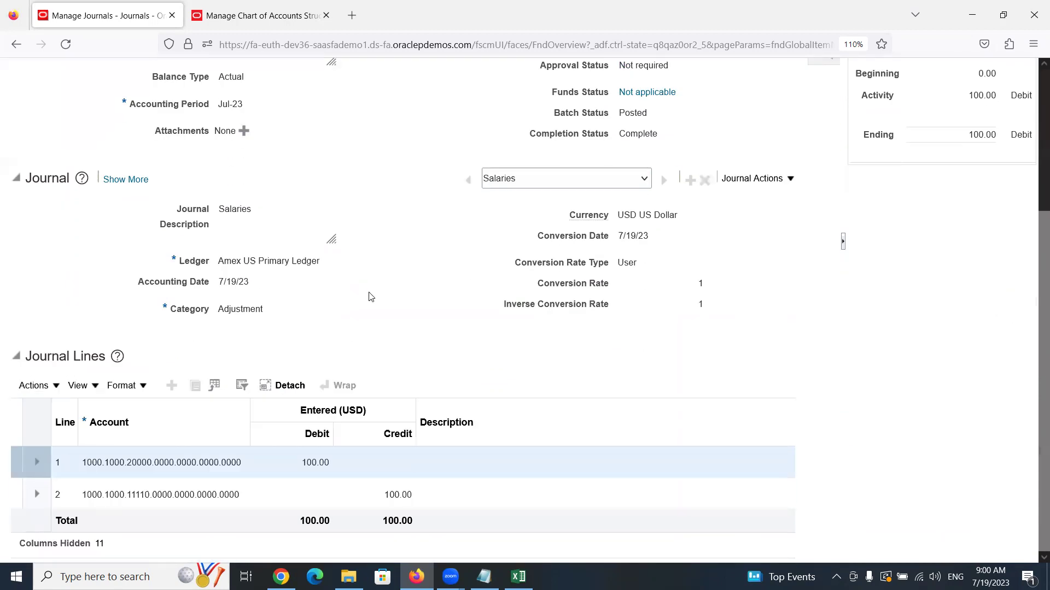
pyautogui.click(151, 496)
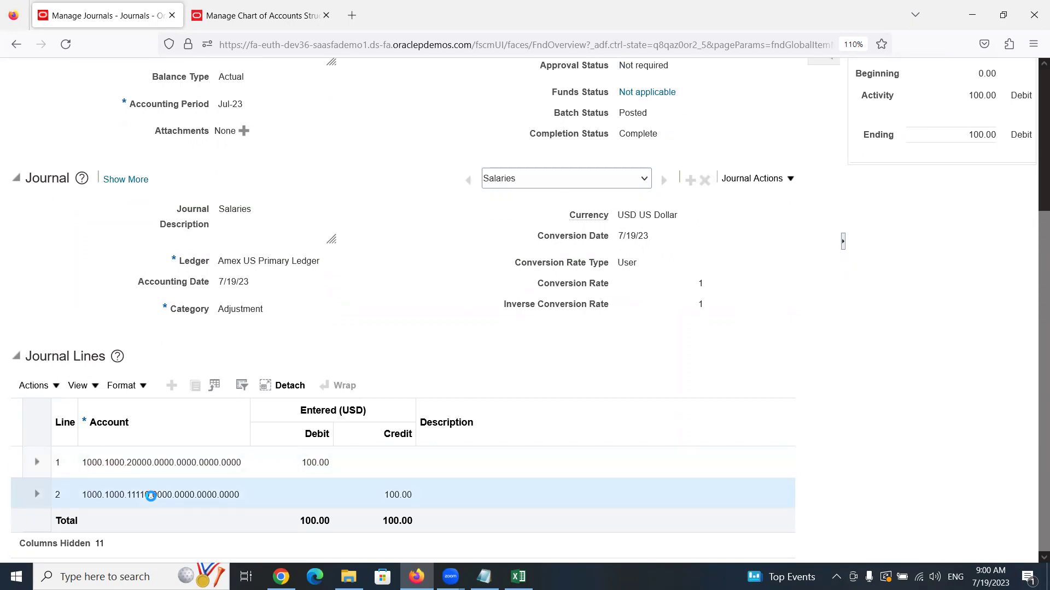
pyautogui.moveTo(144, 493)
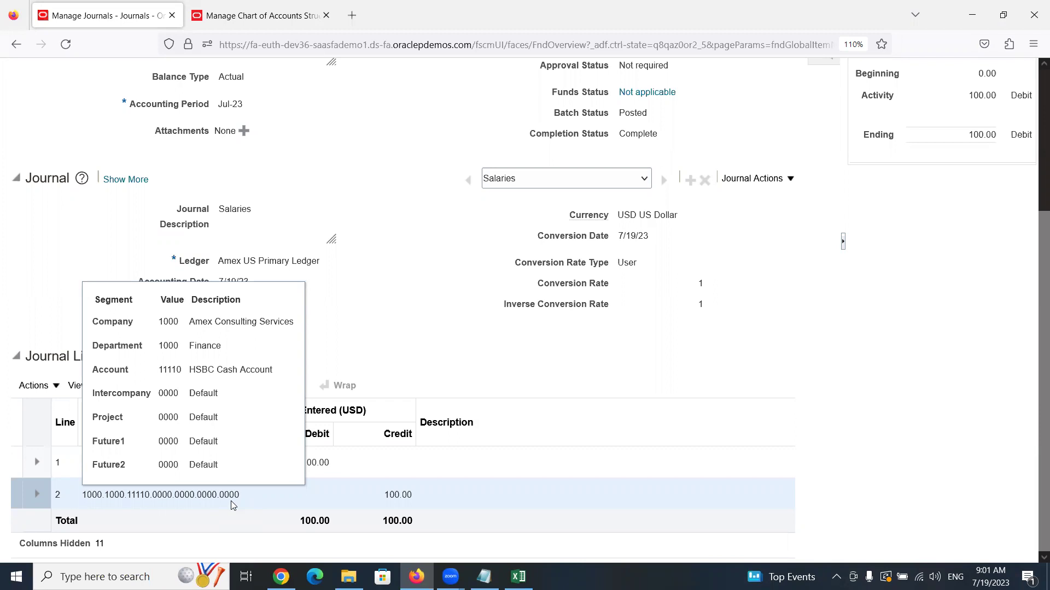
pyautogui.scroll(4, 404, 361)
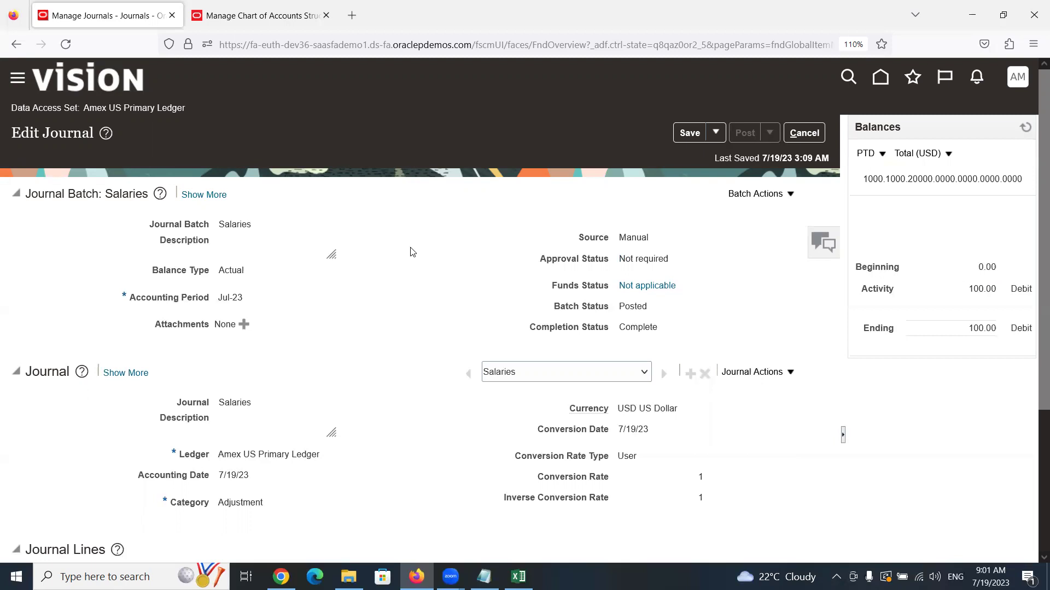
# Show line 1's account segments: Company 1000 Amex Consulting Services, Department 1000 Finance, Account 20000 Salaries
pyautogui.scroll(-3, 412, 252)
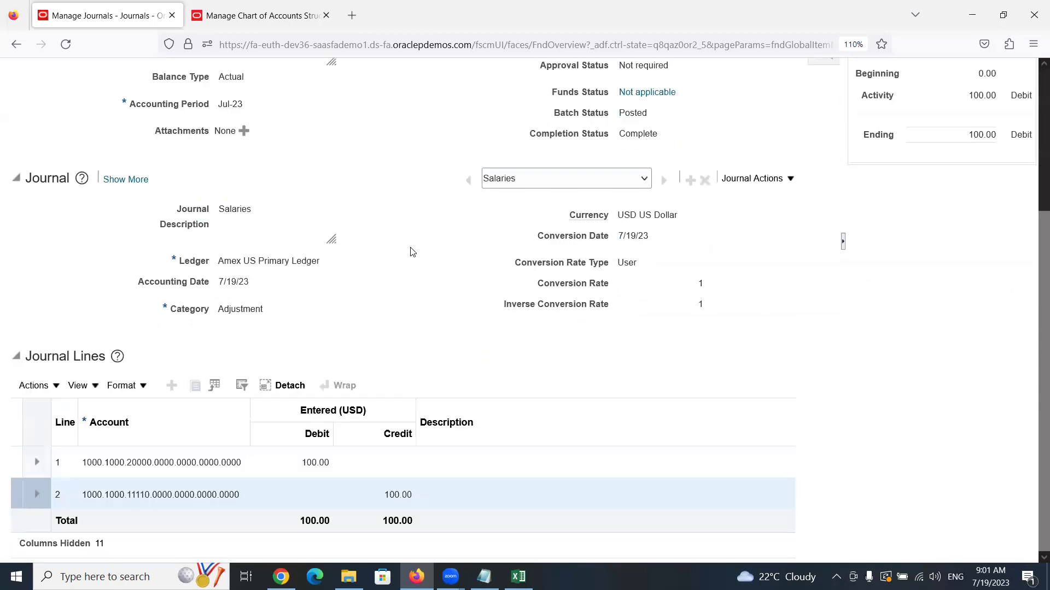
pyautogui.scroll(3, 412, 251)
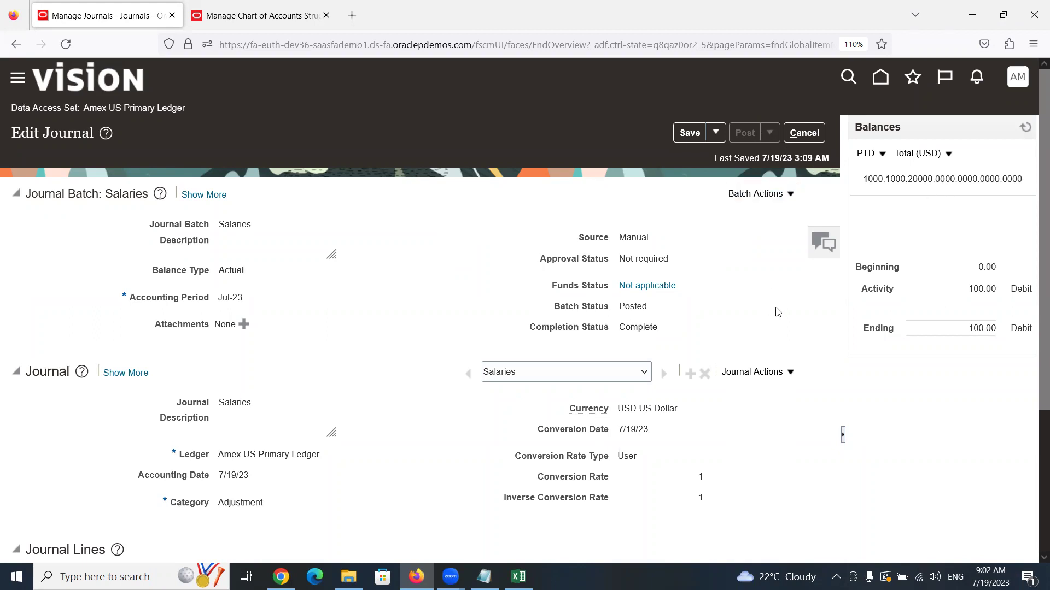
pyautogui.scroll(-3, 514, 385)
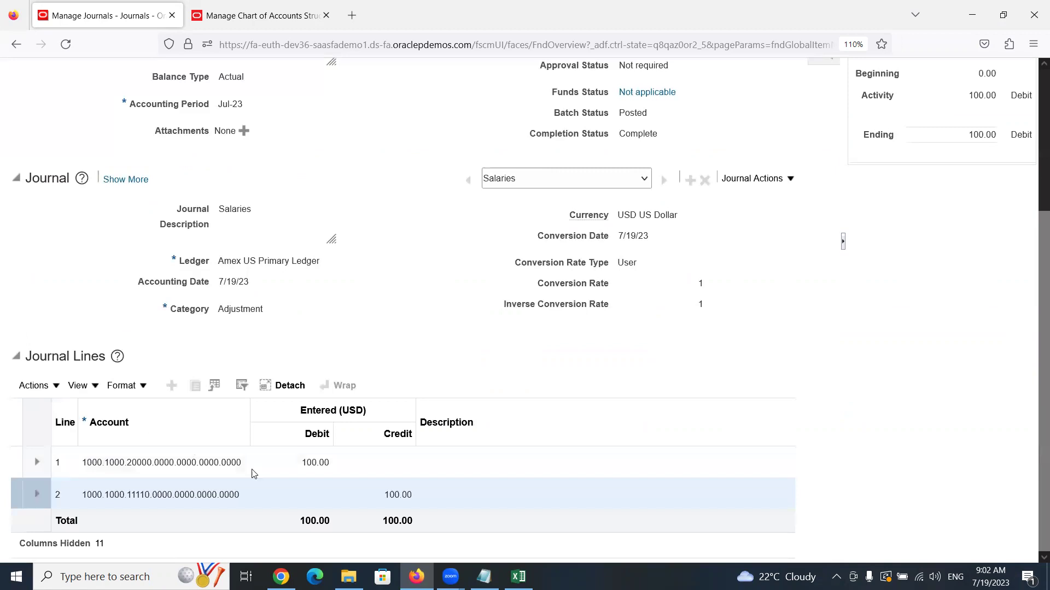
pyautogui.click(181, 462)
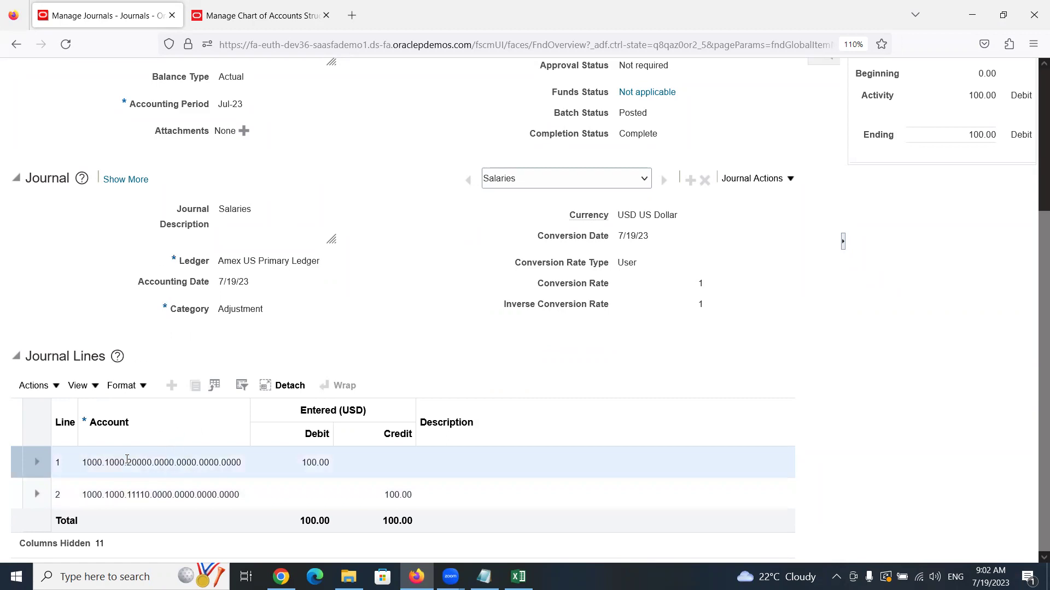
pyautogui.moveTo(124, 459)
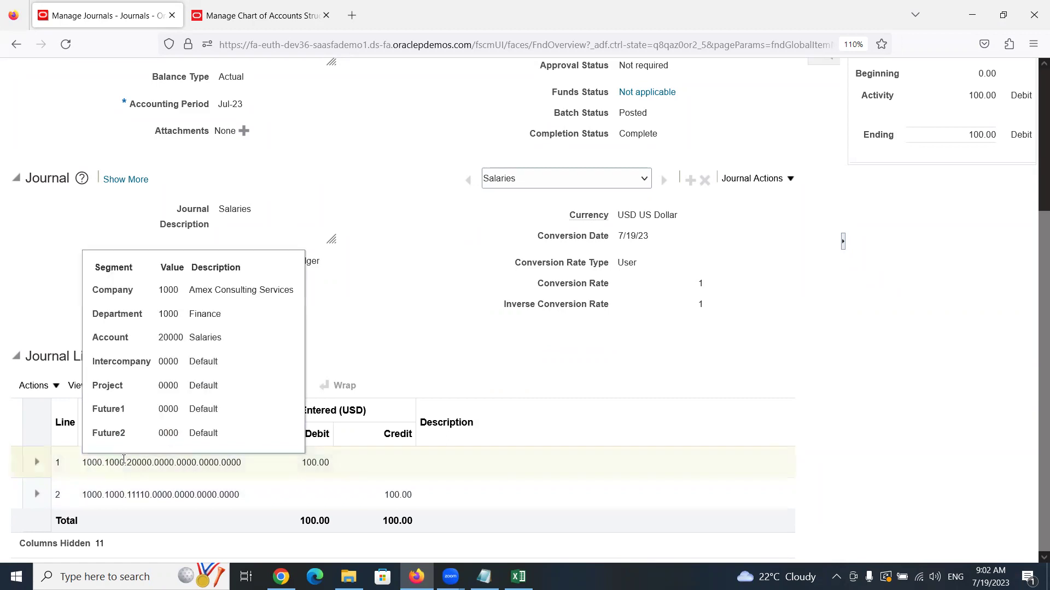
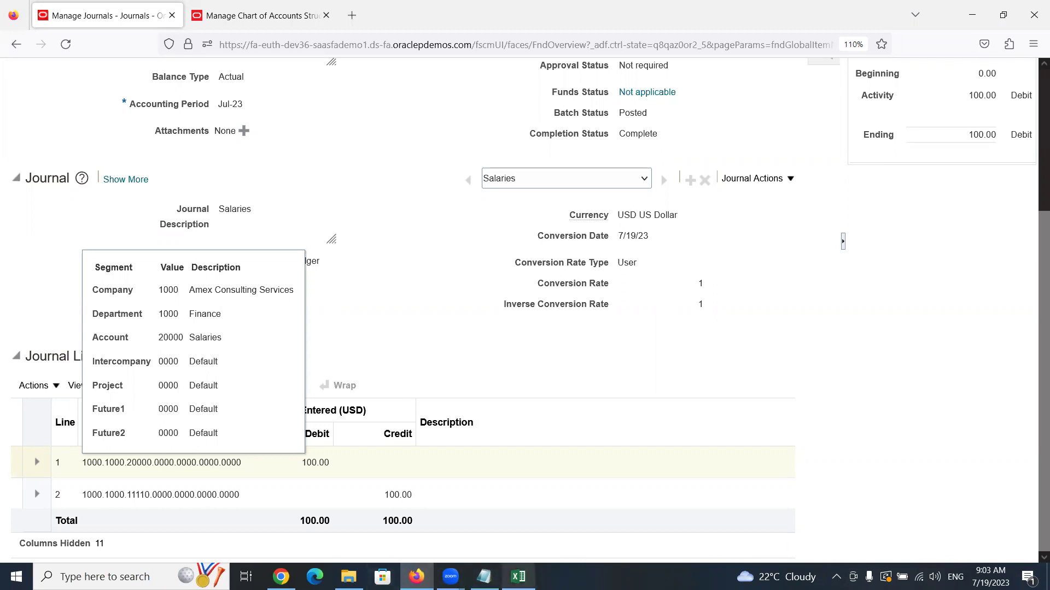
# Switch from the posted Salaries journal to the Excel training notes workbook
pyautogui.click(518, 577)
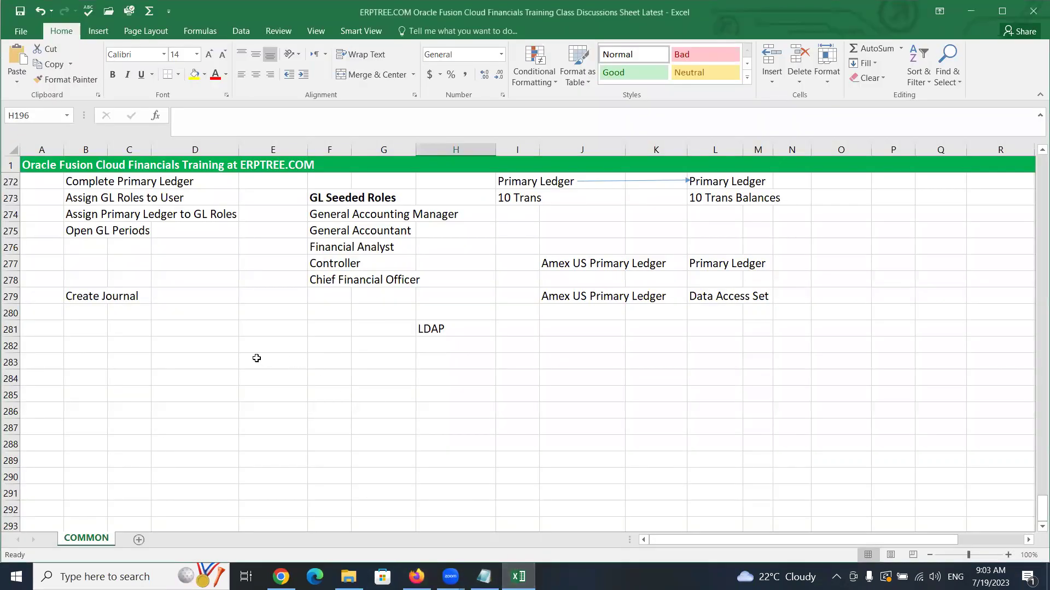
# Scroll up to row 239 and highlight the Fusion Enterprise Structure and EBS R12 Multi-Org Structure blocks
pyautogui.scroll(1, 223, 352)
pyautogui.scroll(6, 223, 353)
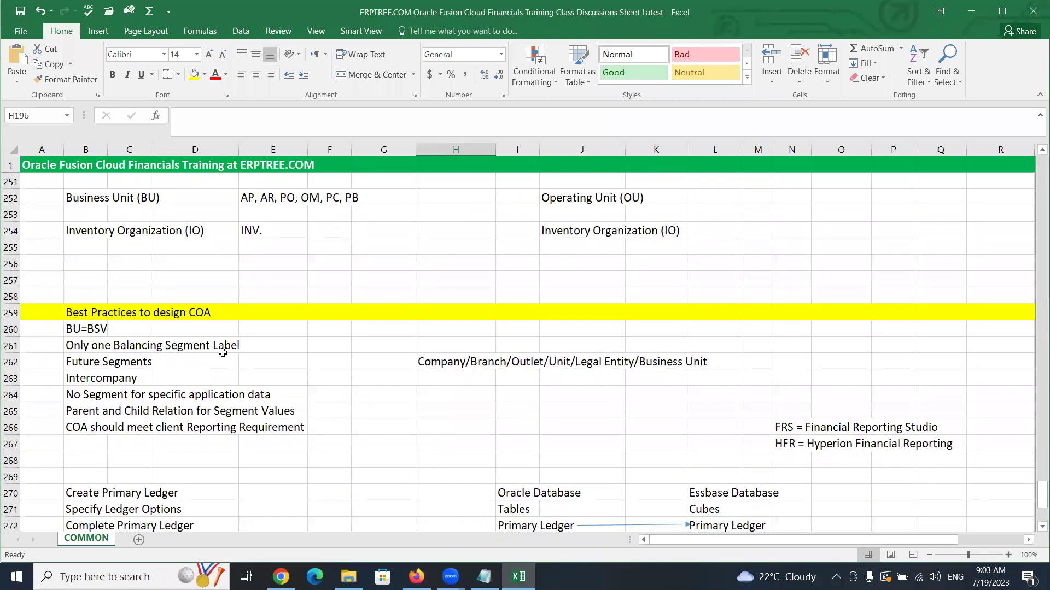
pyautogui.scroll(4, 223, 353)
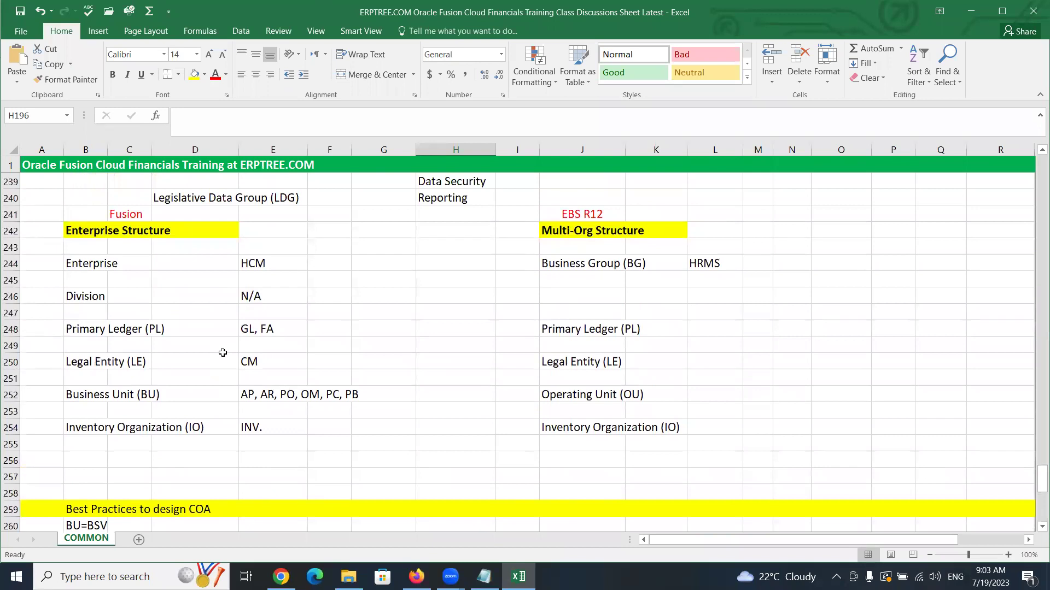
pyautogui.moveTo(75, 215); pyautogui.dragTo(330, 433)
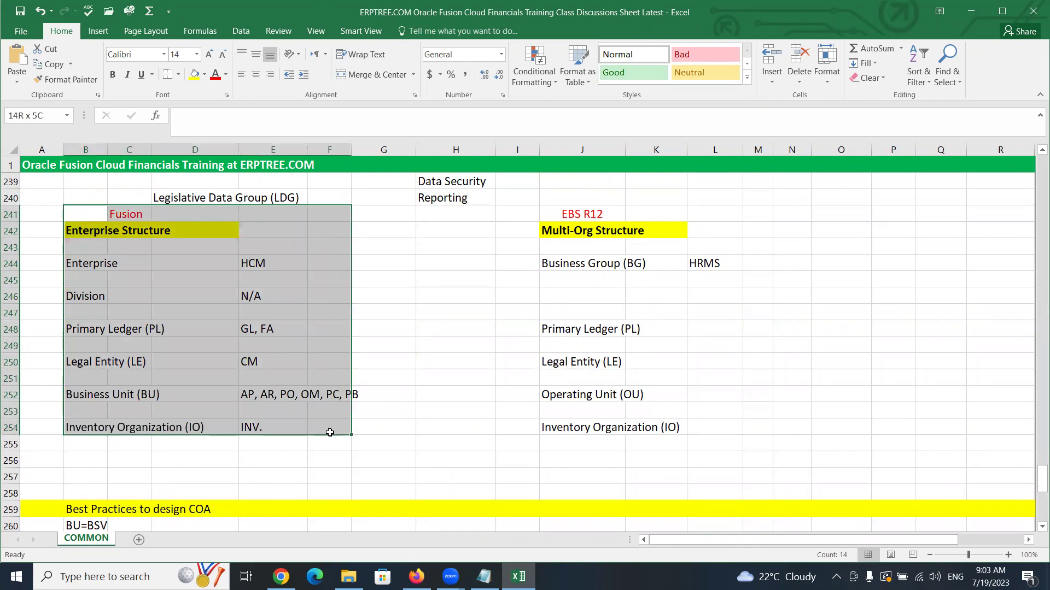
pyautogui.moveTo(530, 210); pyautogui.dragTo(733, 440)
# Point out Business Unit (BU) in row 252 against Operating Unit (OU) in J252:K252, then select HCM cell E244
pyautogui.click(578, 402)
pyautogui.moveTo(578, 403); pyautogui.dragTo(640, 398)
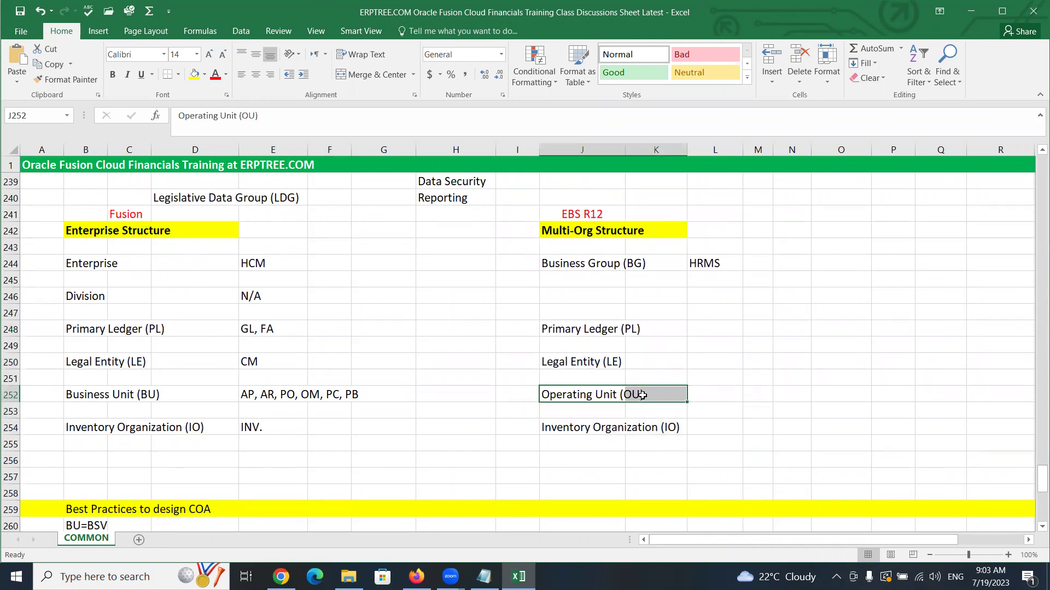
pyautogui.moveTo(73, 394); pyautogui.dragTo(164, 394)
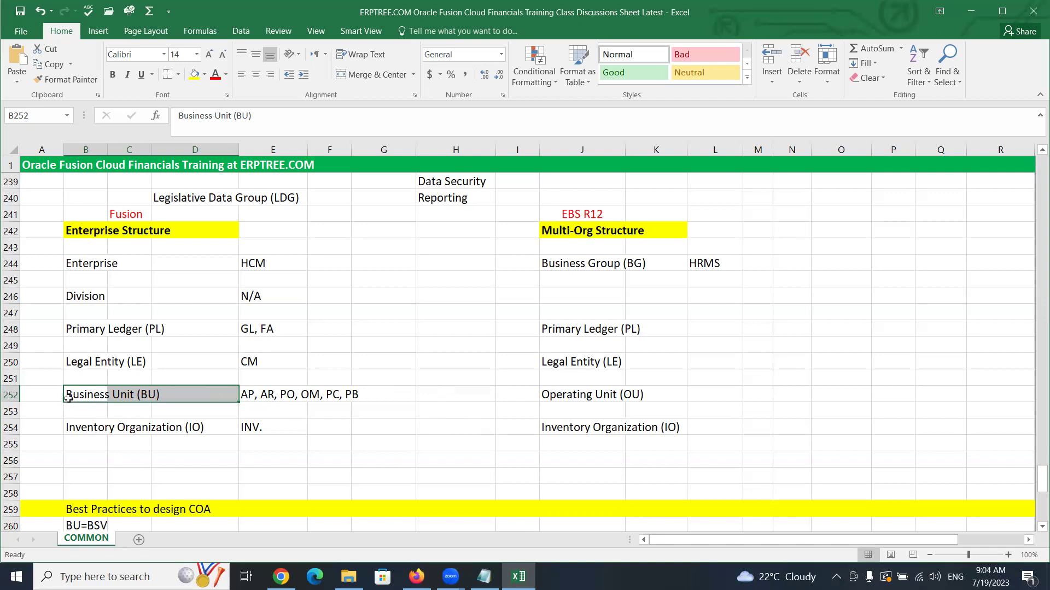
pyautogui.moveTo(70, 393); pyautogui.dragTo(174, 395)
pyautogui.moveTo(546, 394); pyautogui.dragTo(647, 398)
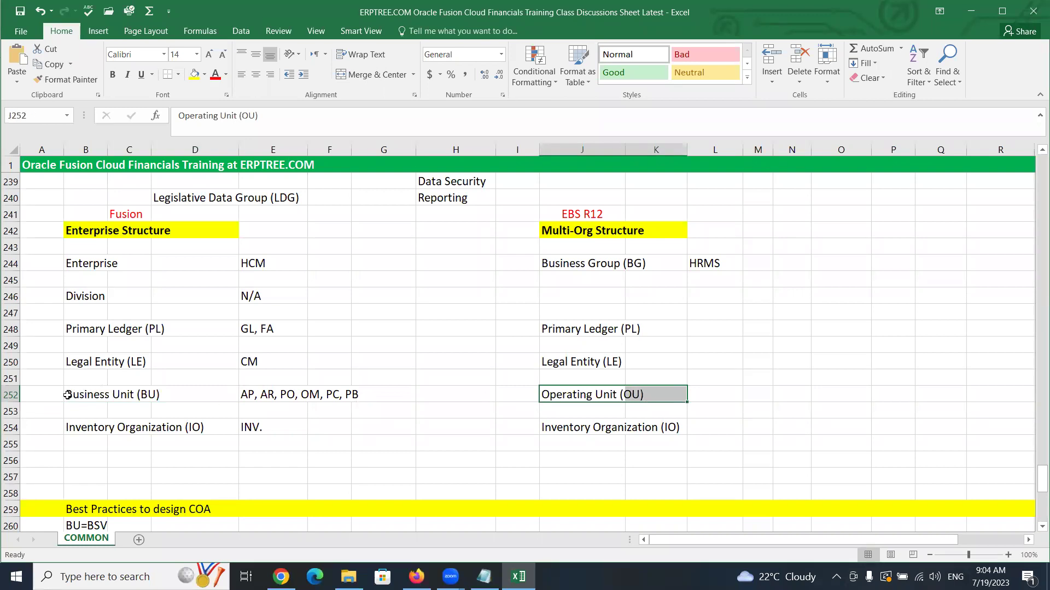
pyautogui.click(259, 264)
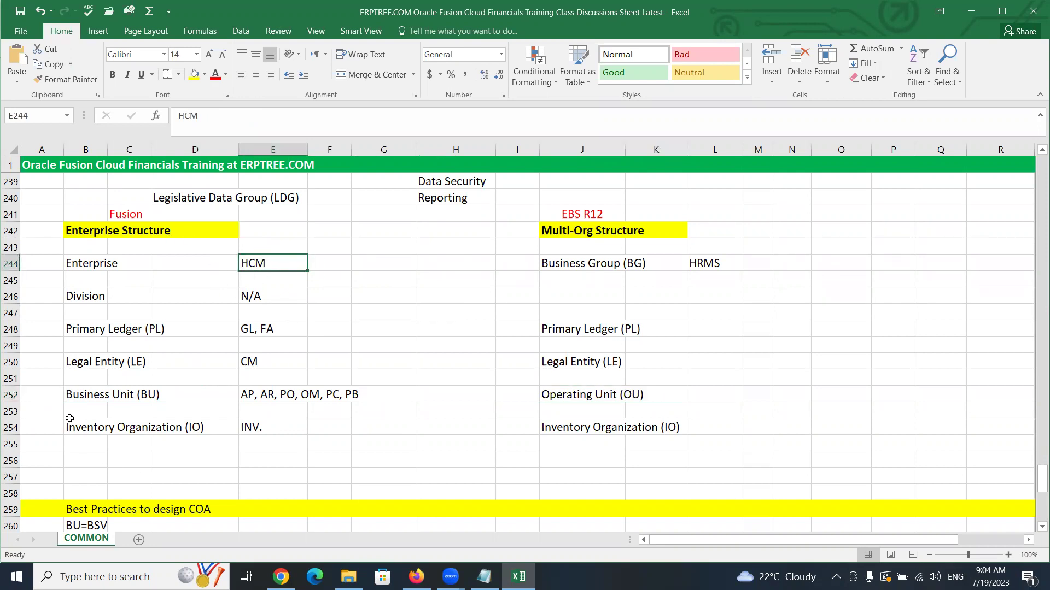
pyautogui.moveTo(71, 395); pyautogui.dragTo(169, 397)
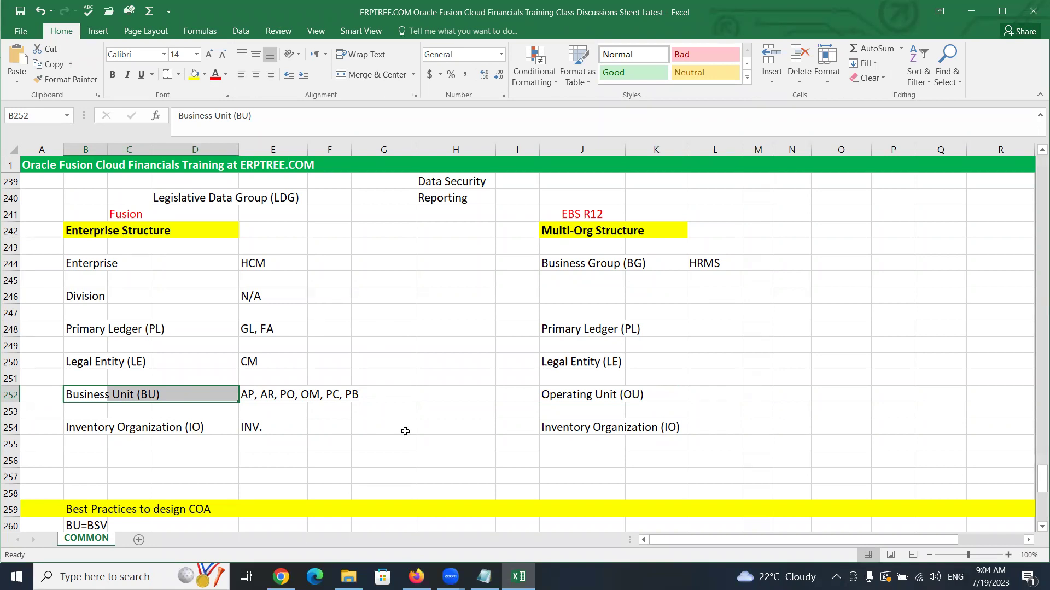
pyautogui.click(77, 395)
pyautogui.moveTo(77, 394); pyautogui.dragTo(157, 393)
pyautogui.click(449, 392)
pyautogui.moveTo(74, 397); pyautogui.dragTo(170, 394)
pyautogui.click(449, 397)
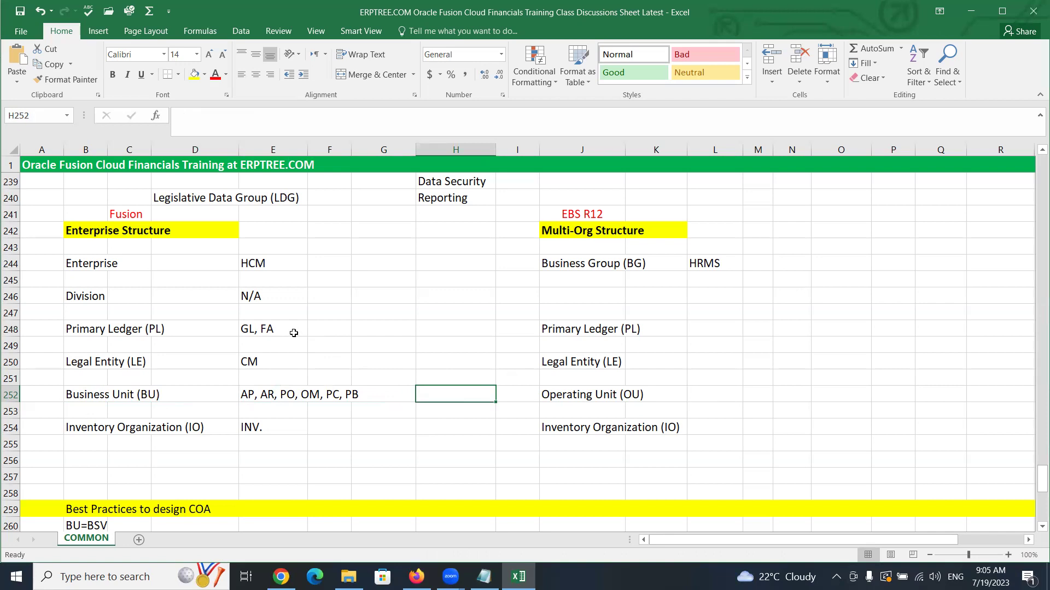
pyautogui.scroll(-1, 294, 331)
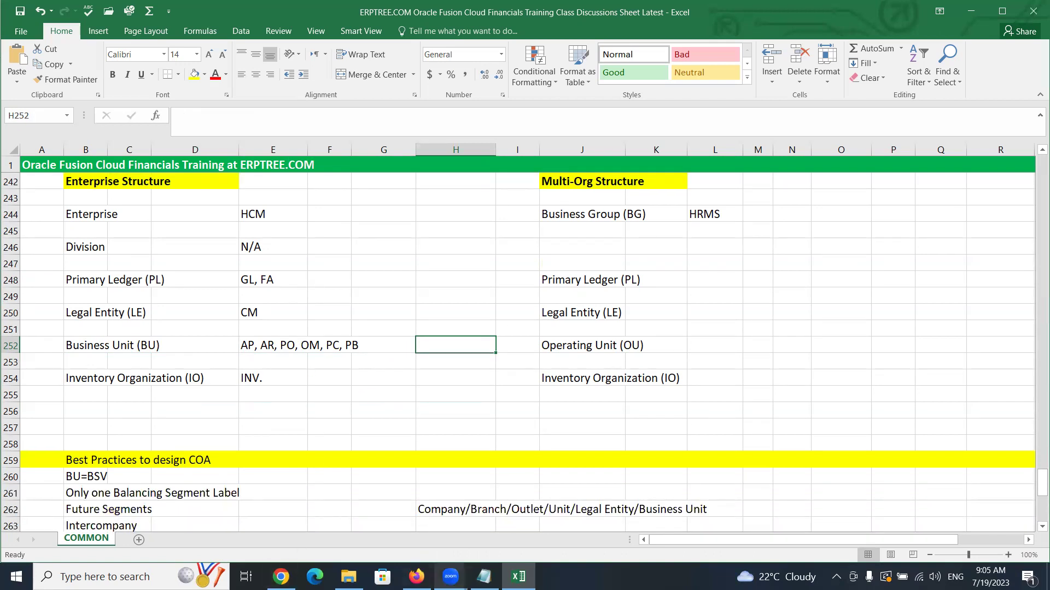
pyautogui.moveTo(417, 577)
pyautogui.click(422, 536)
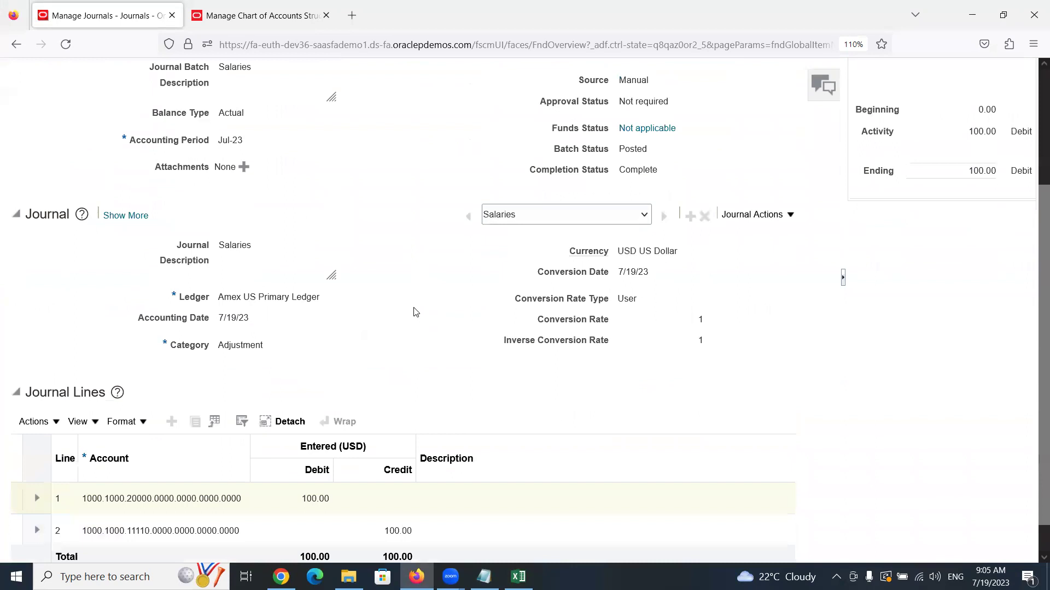
pyautogui.scroll(-1, 415, 310)
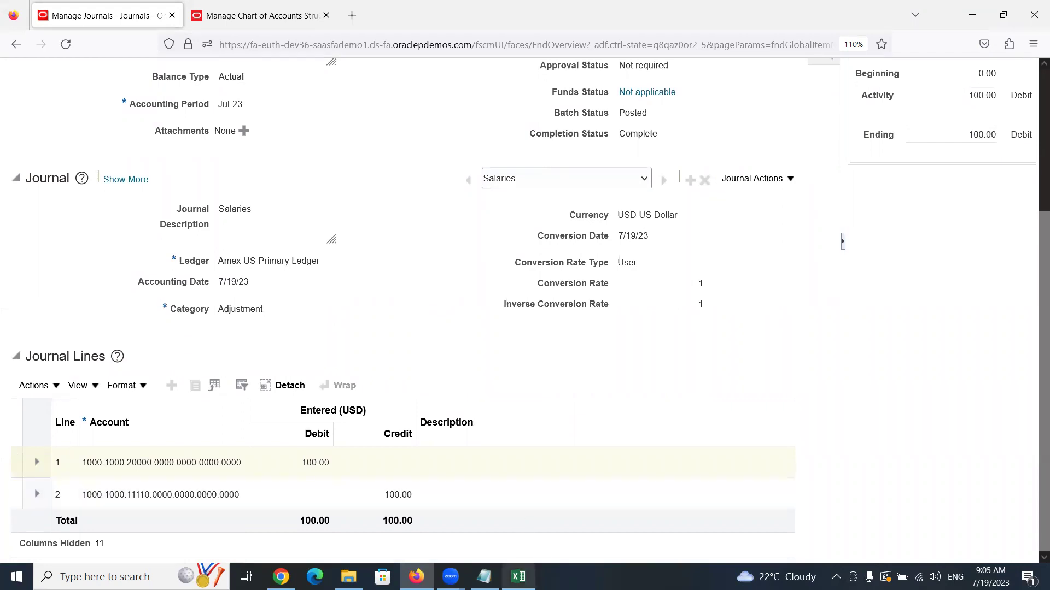
pyautogui.moveTo(519, 577)
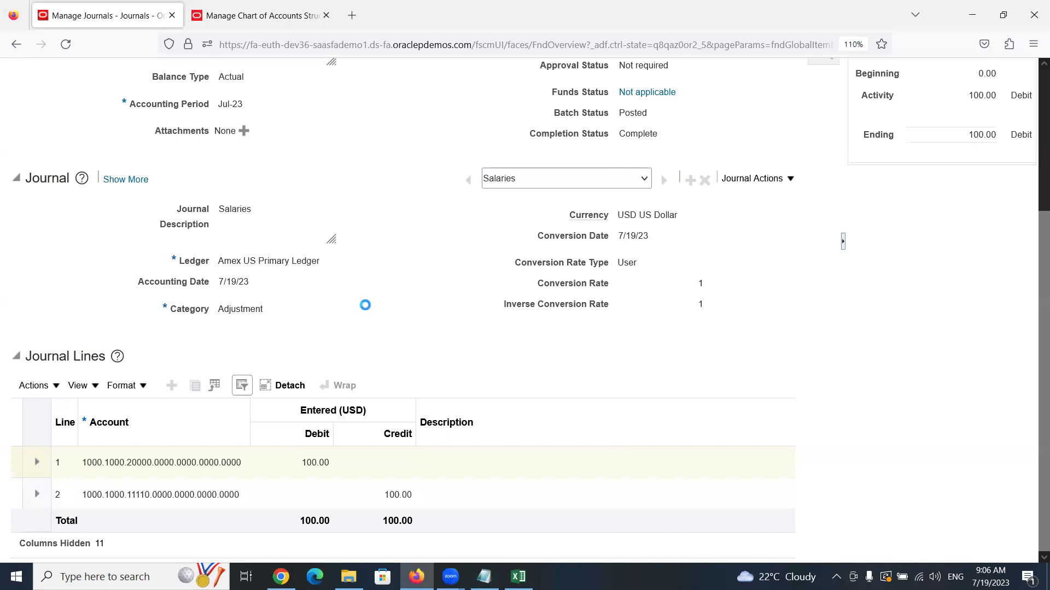
pyautogui.click(519, 577)
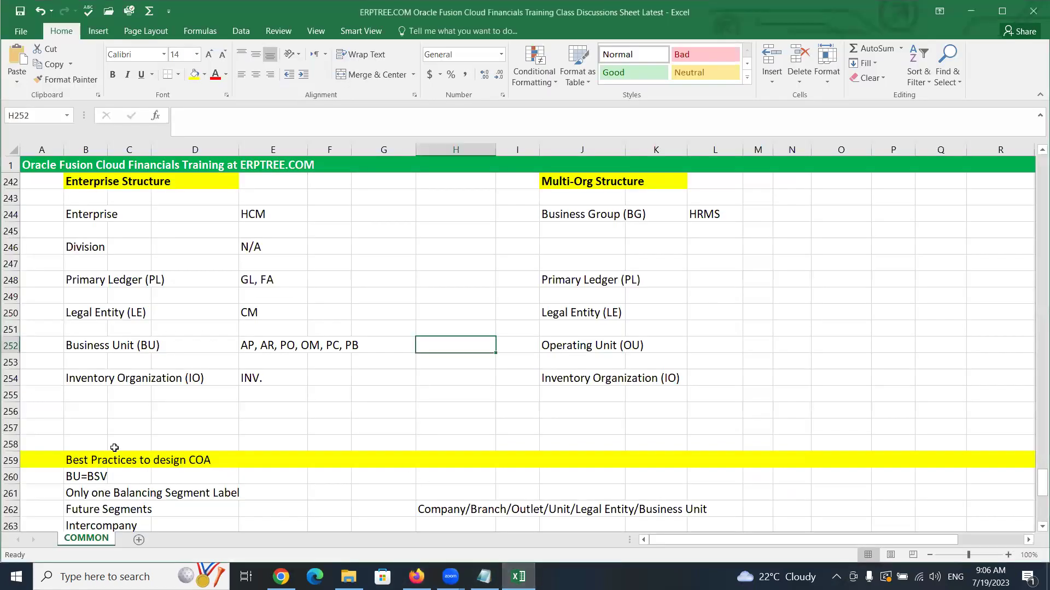
# Scroll down and highlight 'Only one Balancing Segment Label' in B261:D261
pyautogui.scroll(-2, 123, 468)
pyautogui.moveTo(76, 399); pyautogui.dragTo(232, 394)
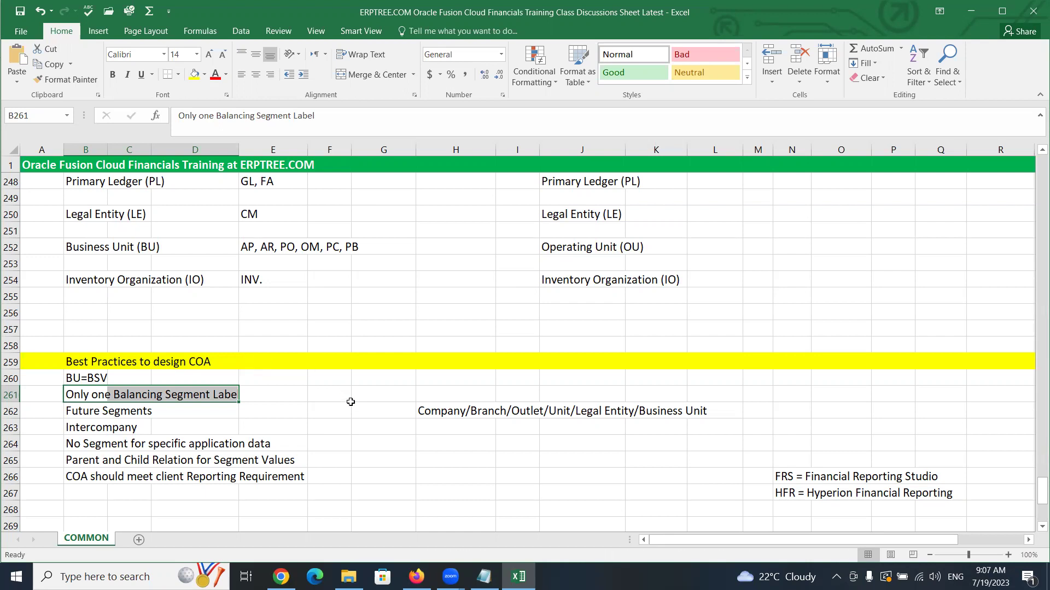
# Re-highlight 'Only one Balancing Segment Label' in row 261, then scroll back up toward the structure comparison
pyautogui.click(326, 407)
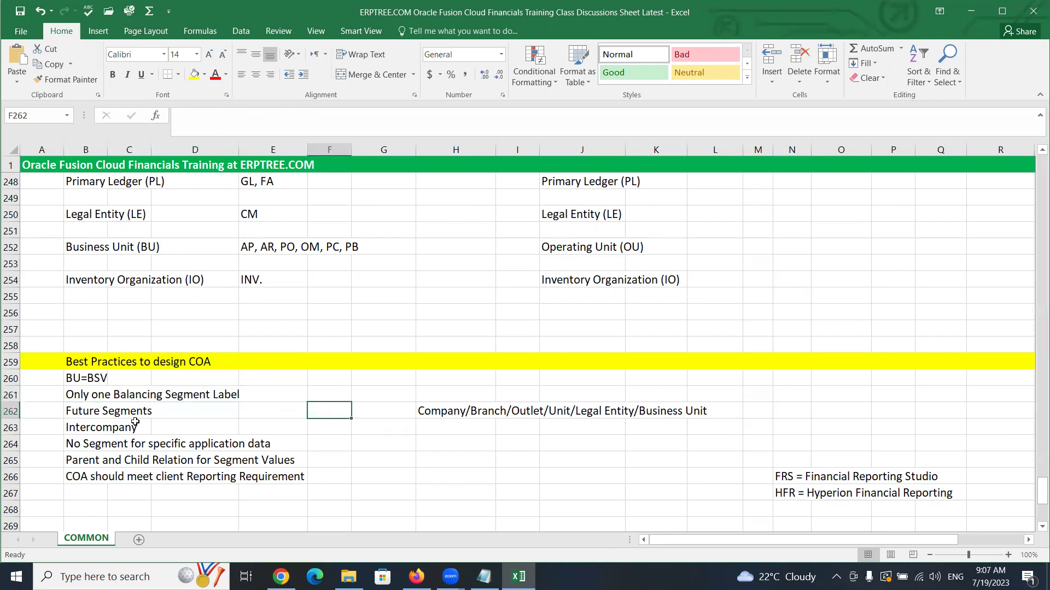
pyautogui.moveTo(78, 389); pyautogui.dragTo(210, 396)
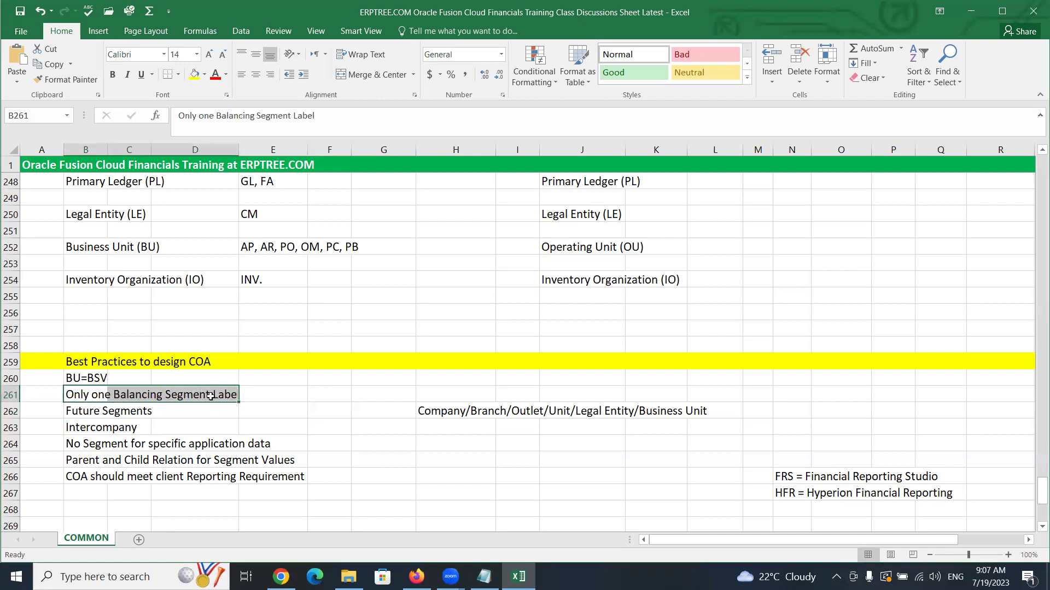
pyautogui.click(324, 396)
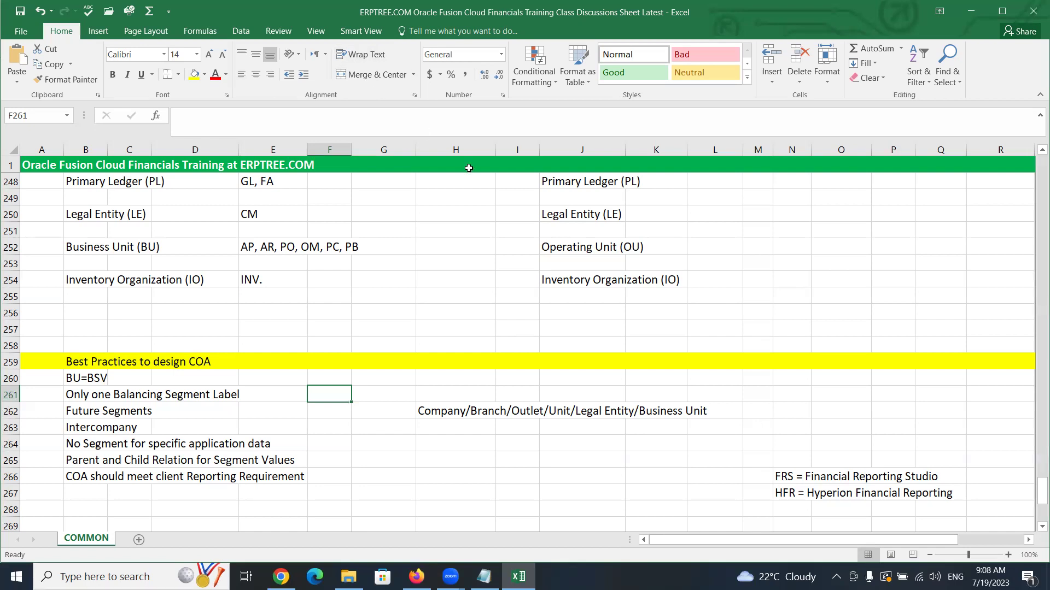
pyautogui.click(292, 410)
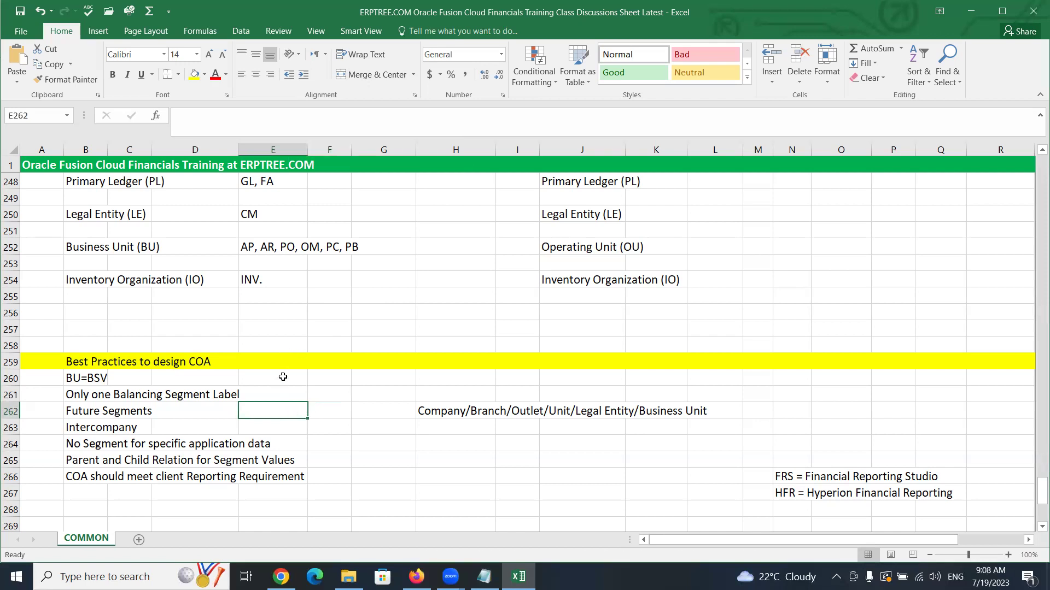
pyautogui.scroll(3, 285, 374)
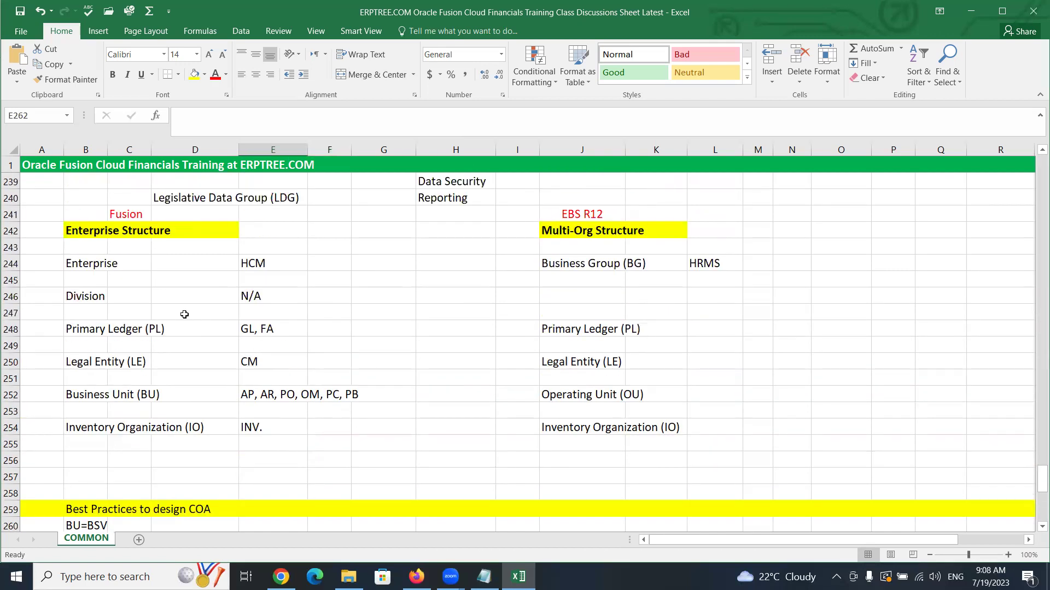
# Select the Enterprise cell B244, then return to the Salaries journal in Oracle Fusion
pyautogui.click(87, 271)
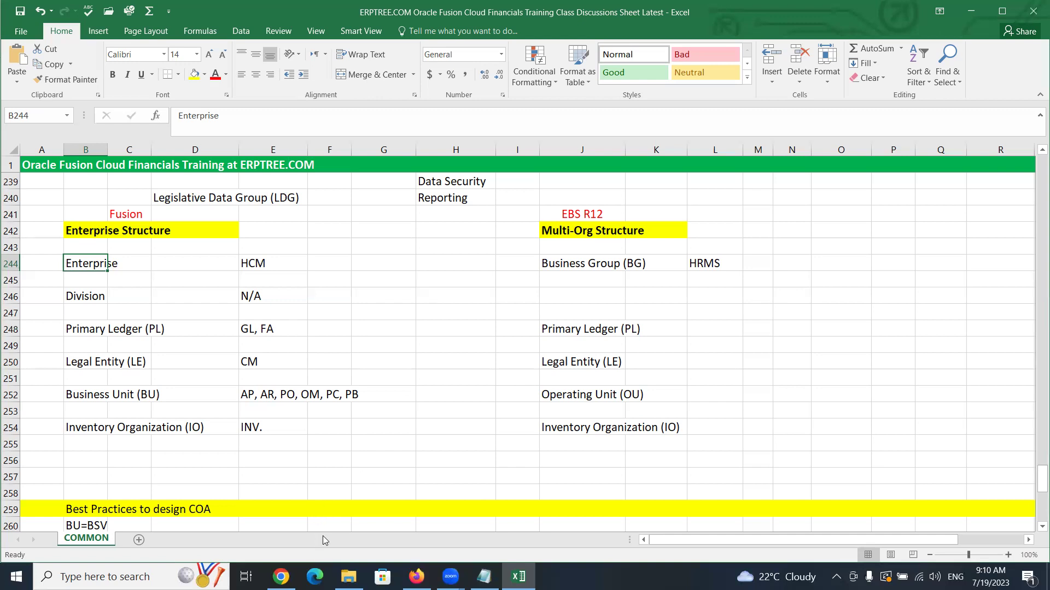
pyautogui.click(416, 577)
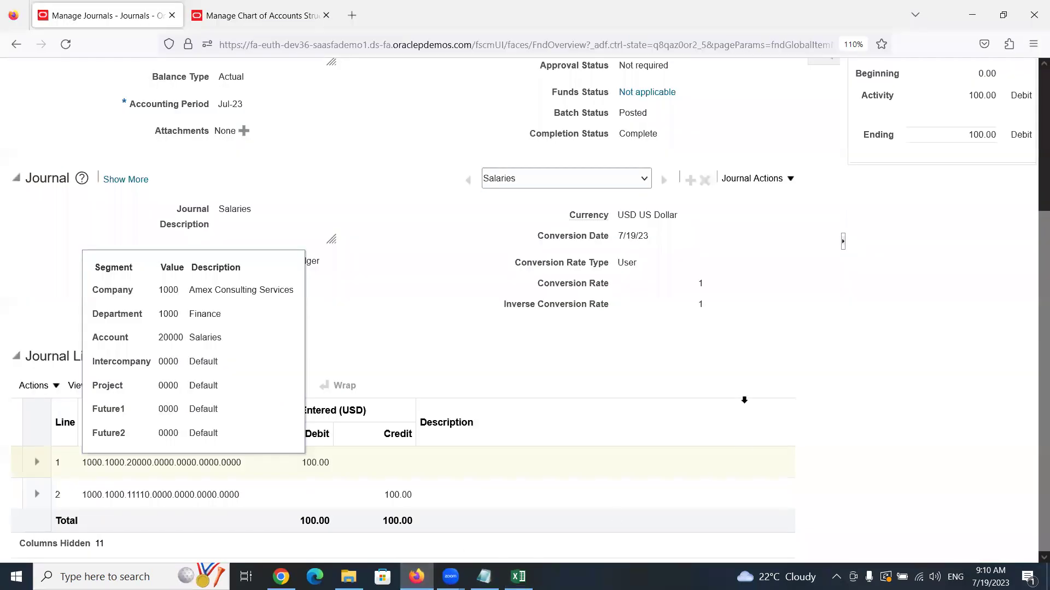
# Leave the Salaries journal without saving and go to the Setup and Maintenance work area
pyautogui.click(804, 133)
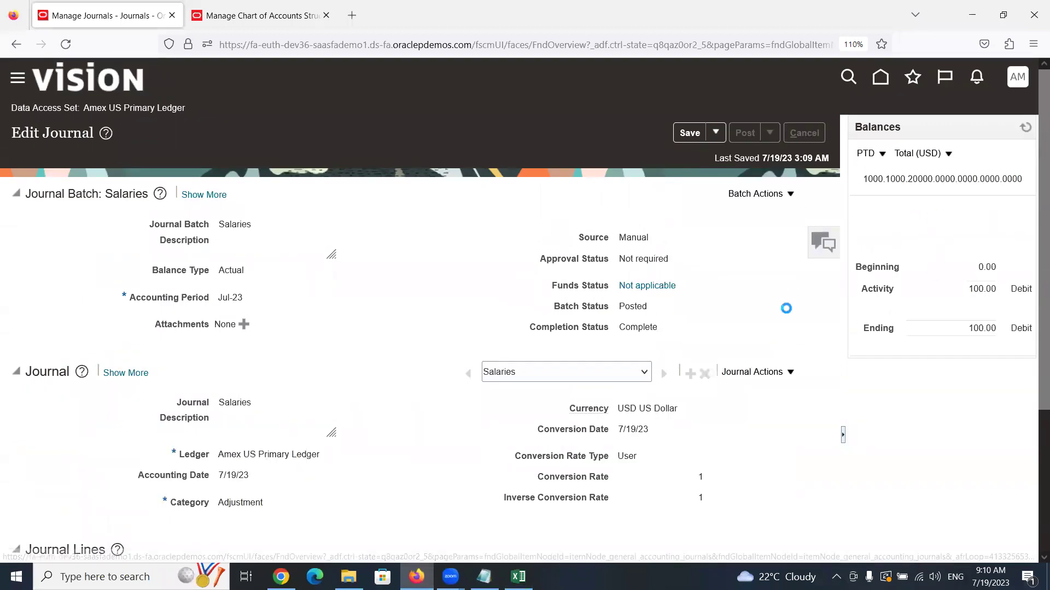
pyautogui.click(1006, 136)
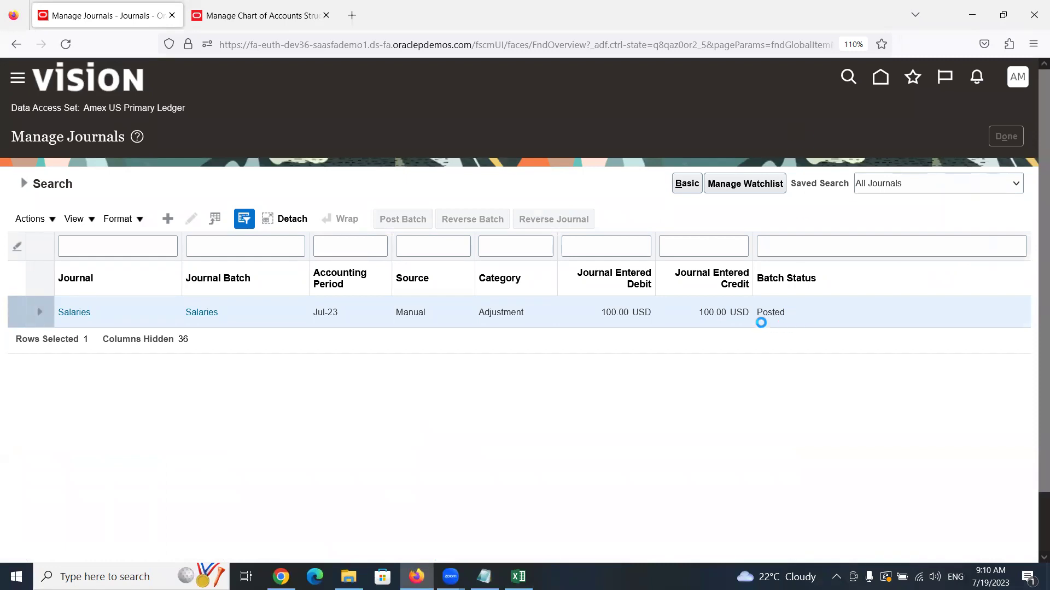
pyautogui.click(1018, 80)
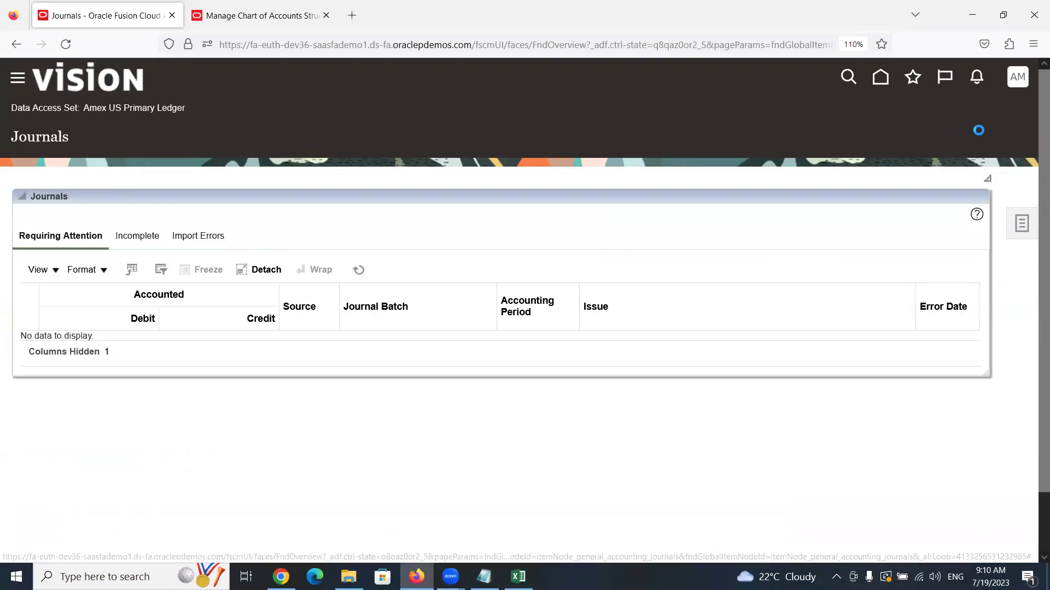
pyautogui.click(782, 302)
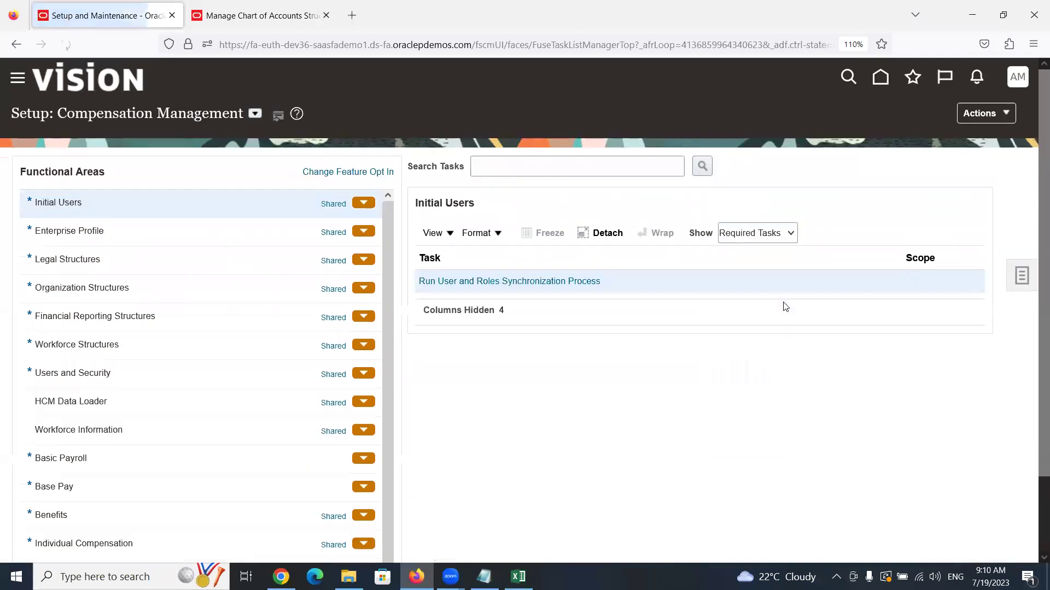
# Search the setup tasks for 'Enterprise HCM' and open Manage Enterprise HCM Information
pyautogui.click(1021, 276)
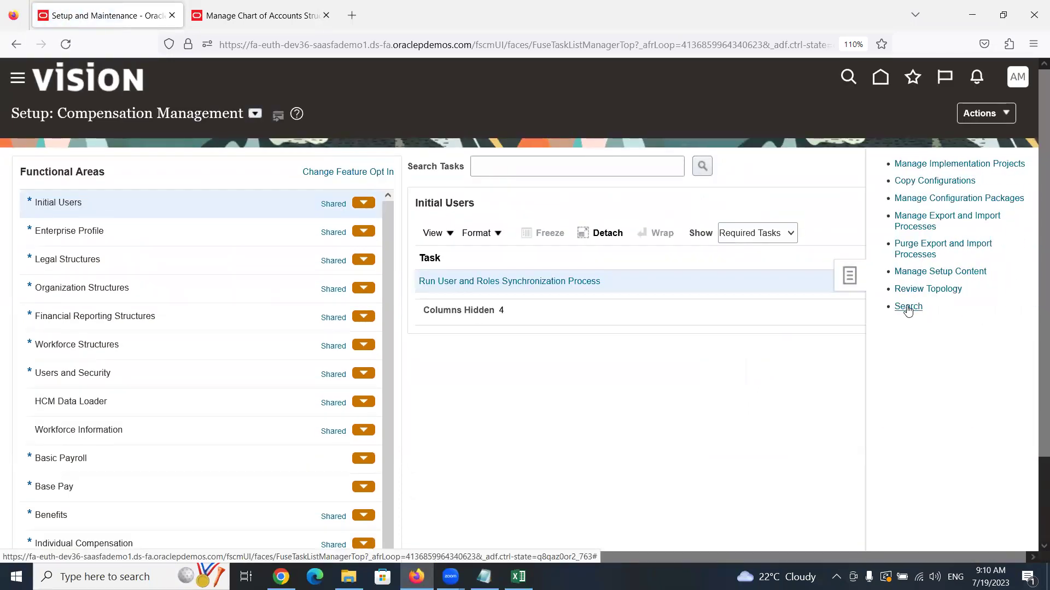
pyautogui.click(908, 307)
pyautogui.click(414, 167)
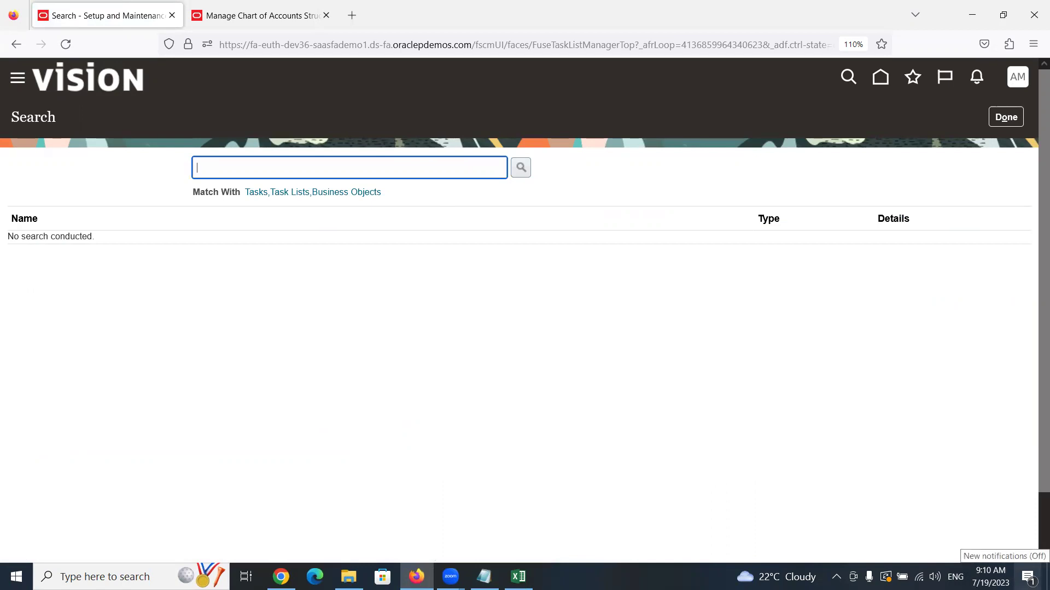
pyautogui.write('Enterprise HCM')
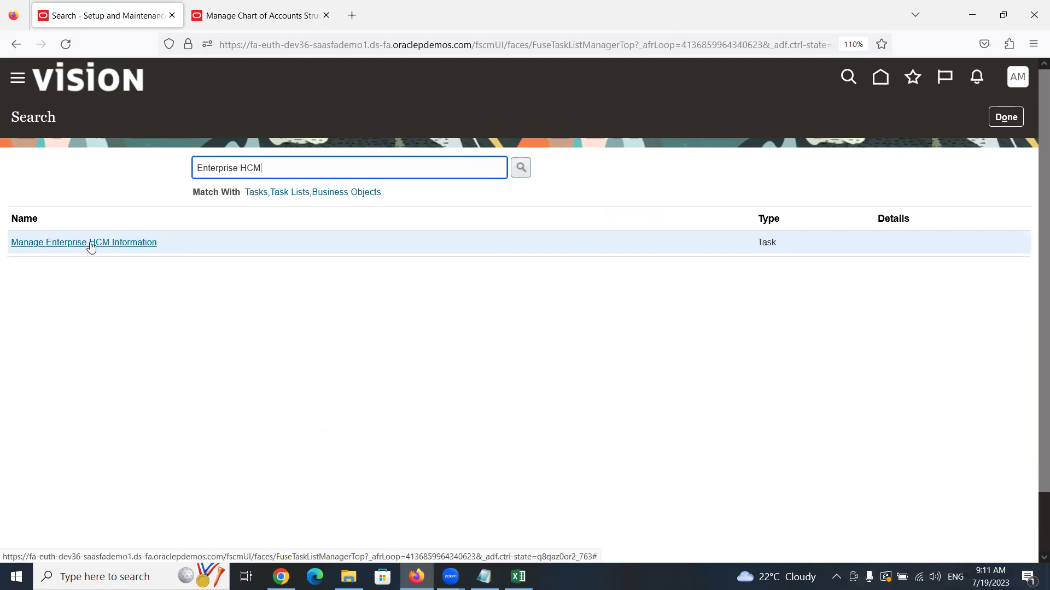
pyautogui.click(97, 244)
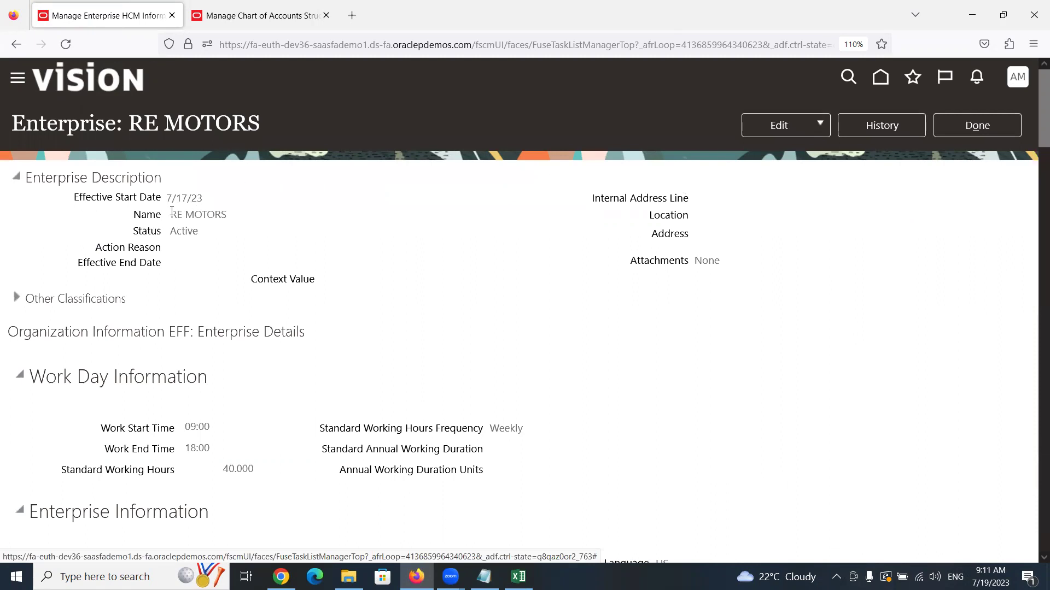
# Highlight the enterprise name RE MOTORS and show the Update, Correct and Delete Record options
pyautogui.moveTo(172, 214); pyautogui.dragTo(261, 218)
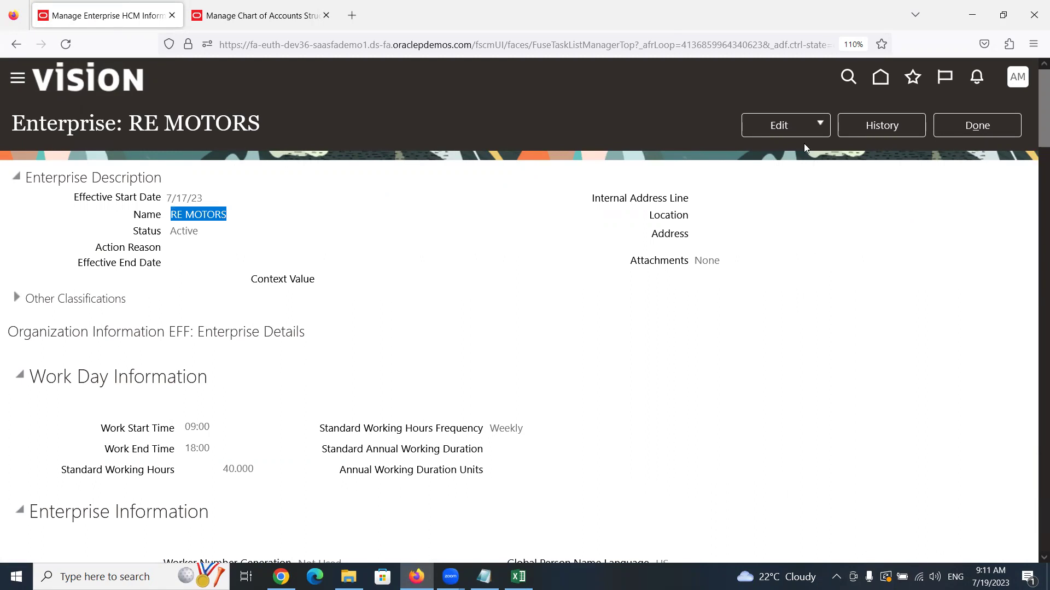
pyautogui.click(797, 123)
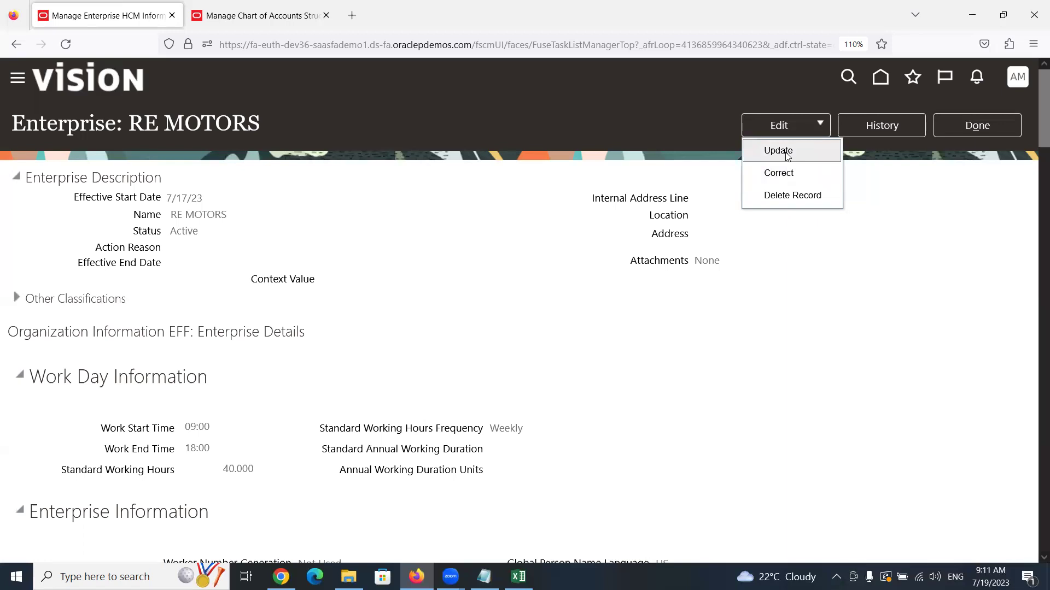
# Choose Update and confirm it with effective start date 7/19/23
pyautogui.click(780, 157)
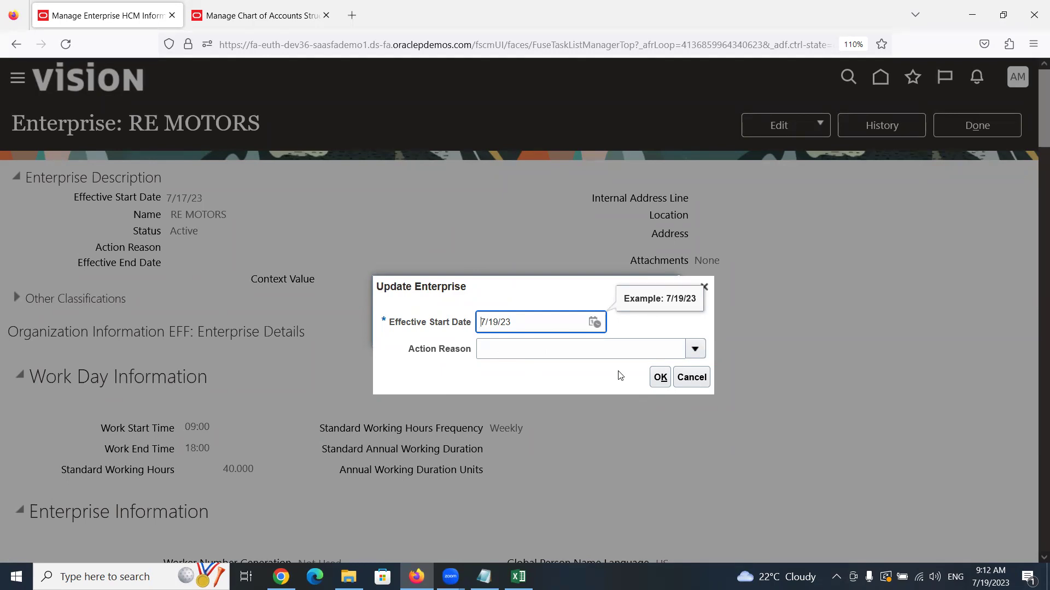
pyautogui.click(659, 378)
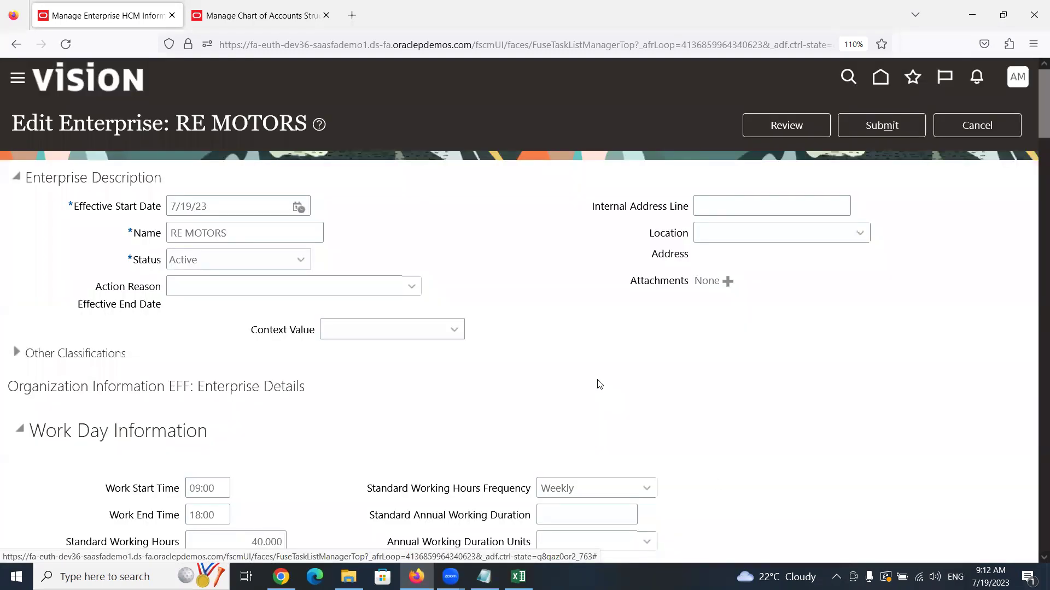
# Replace the enterprise name RE MOTORS with 'DEFAULT ENTERPRISE' and scroll down to Enterprise Information
pyautogui.tripleClick(226, 226)
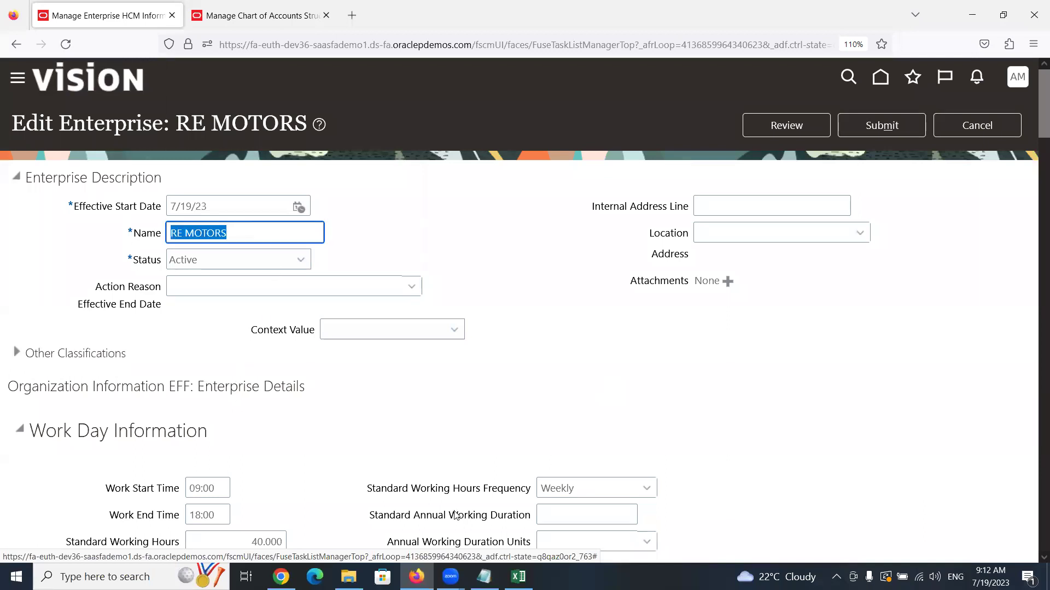
pyautogui.write('D')
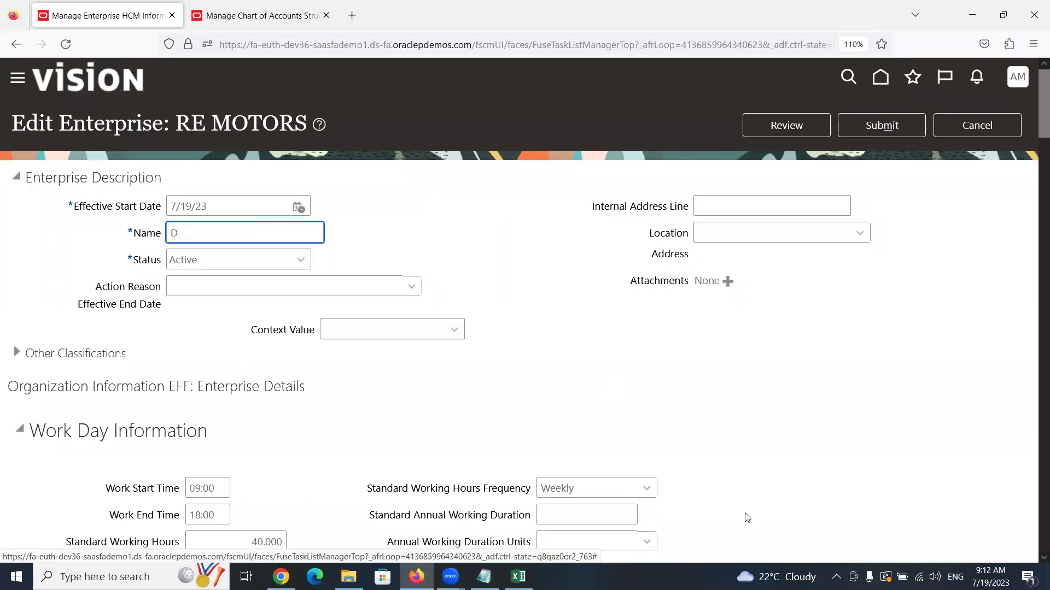
pyautogui.write('EFAULT ENTERPRISE')
pyautogui.scroll(-3, 380, 427)
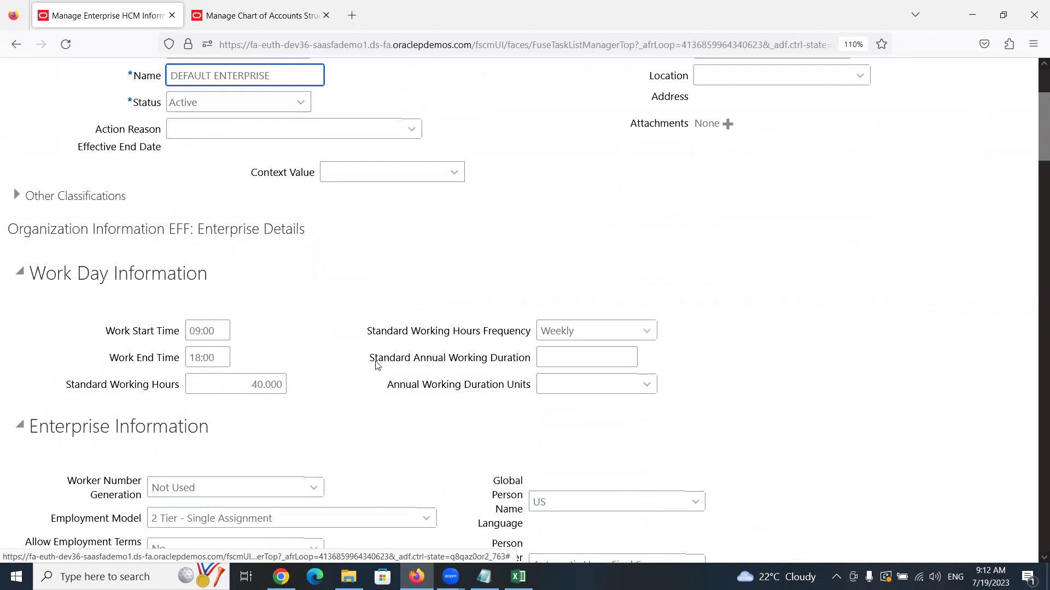
pyautogui.scroll(-4, 376, 365)
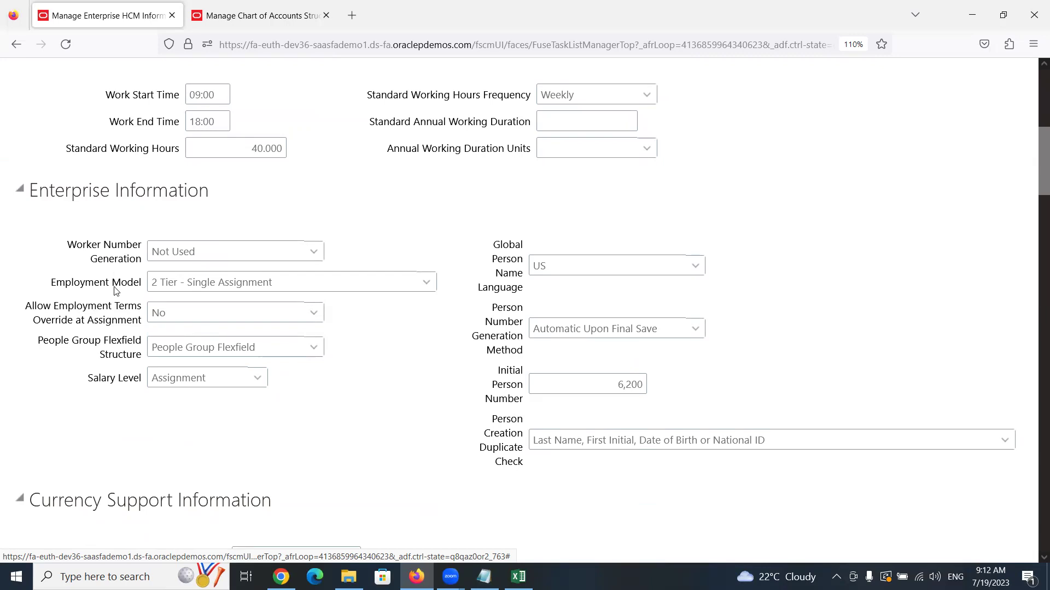
pyautogui.click(425, 283)
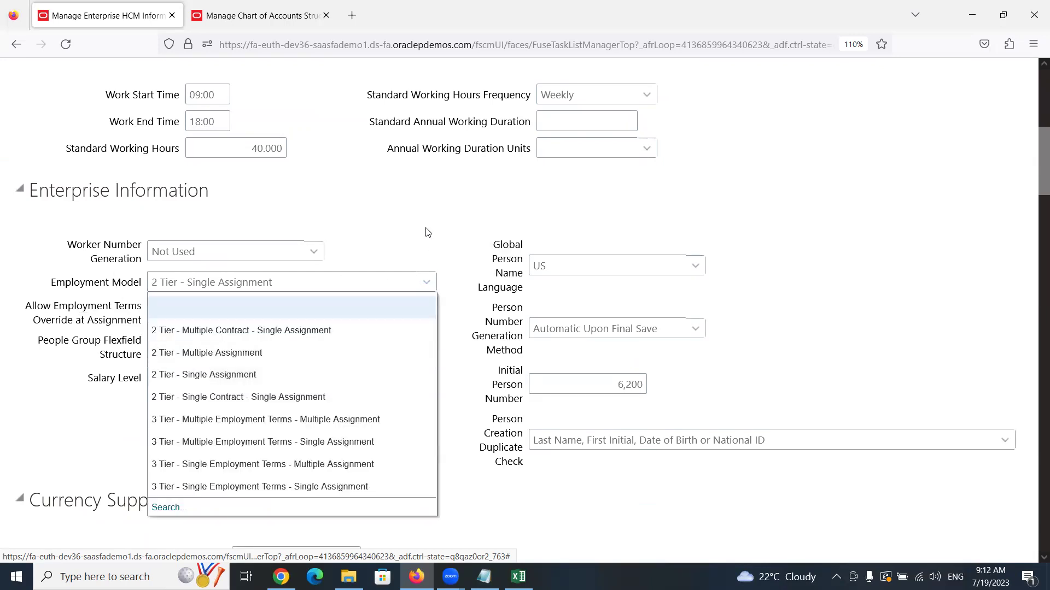
pyautogui.click(423, 206)
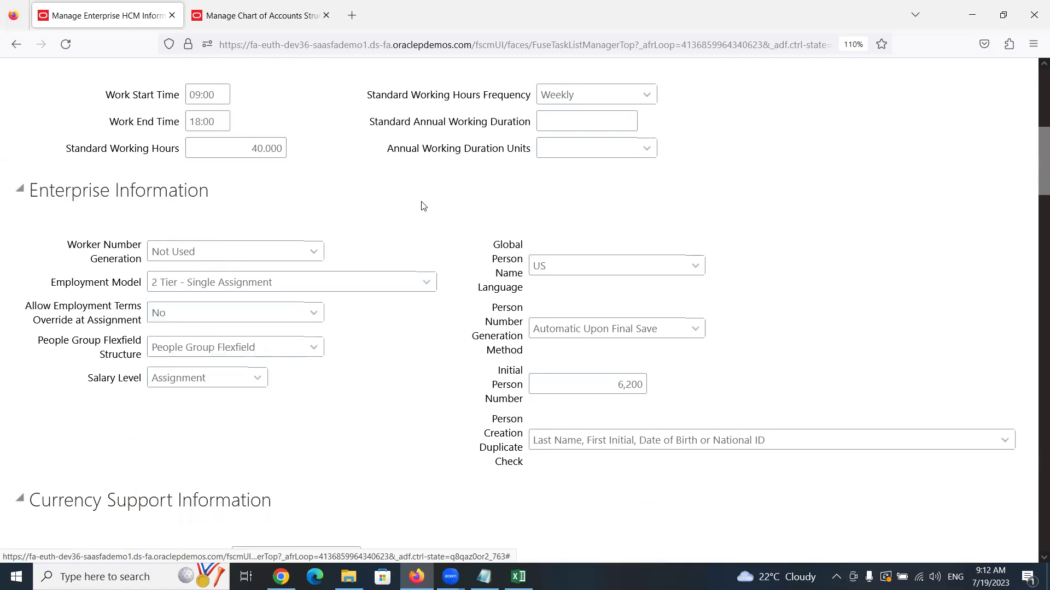
pyautogui.scroll(-7, 414, 339)
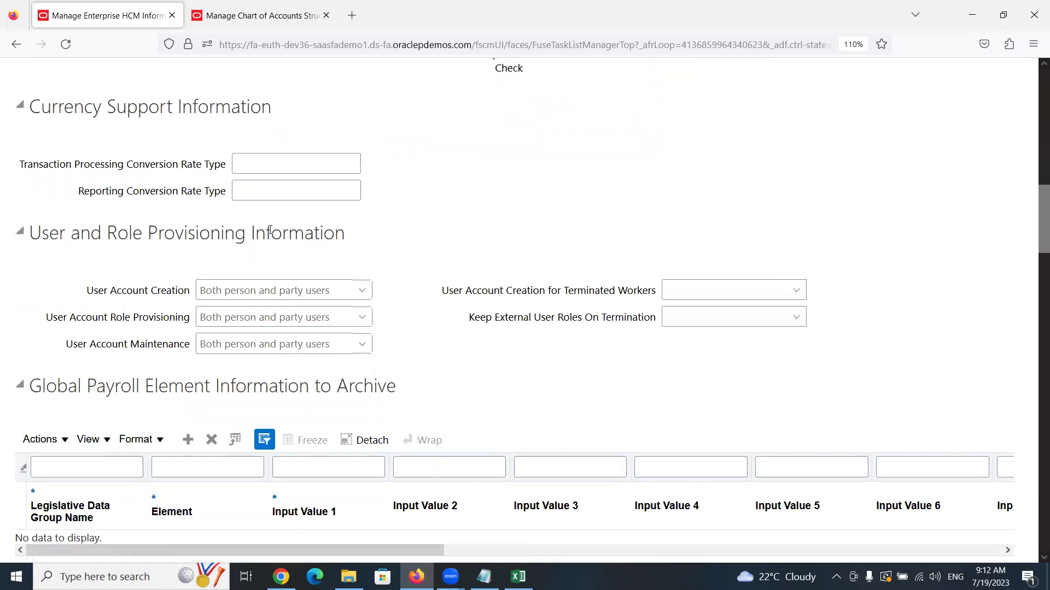
pyautogui.scroll(-3, 290, 241)
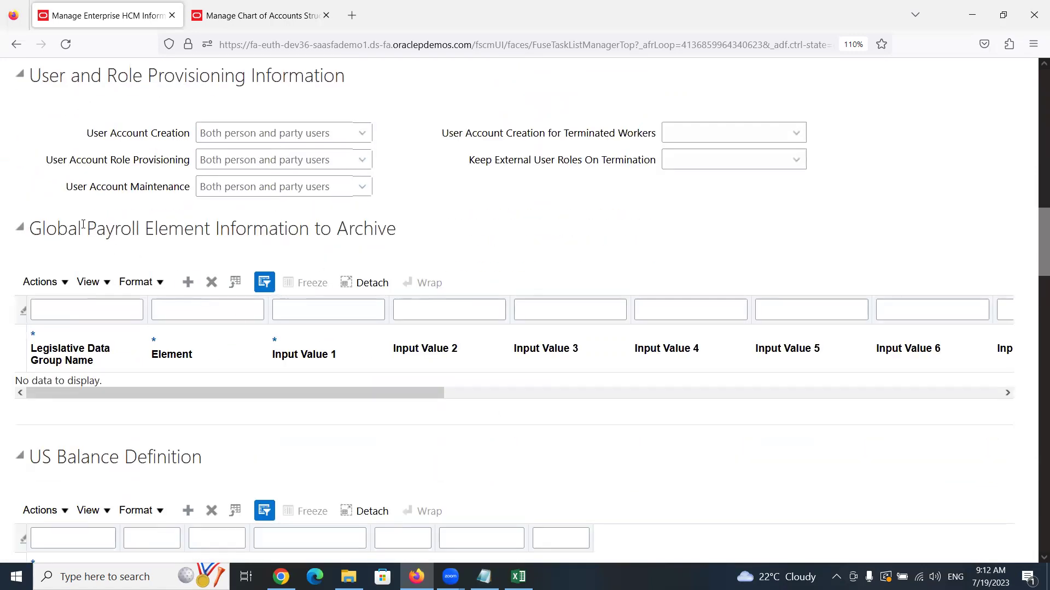
pyautogui.moveTo(86, 228); pyautogui.dragTo(213, 235)
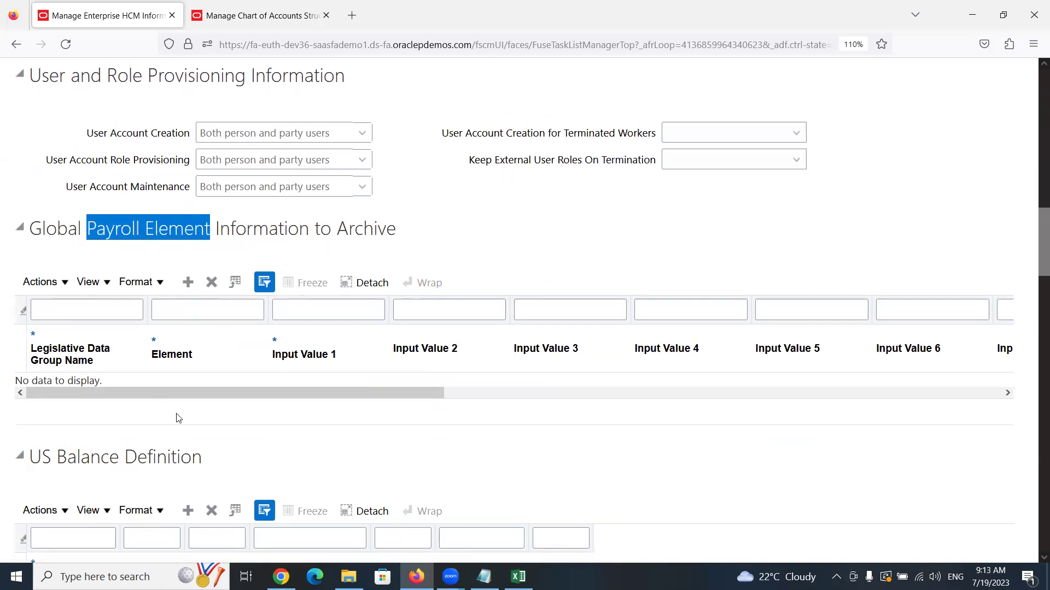
pyautogui.scroll(-5, 305, 359)
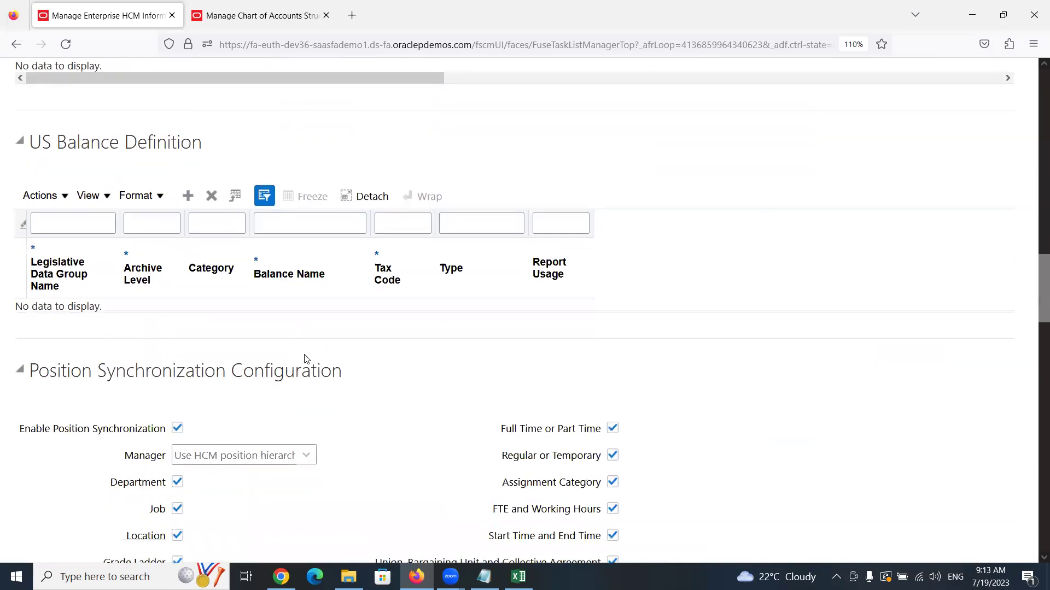
pyautogui.scroll(-4, 196, 326)
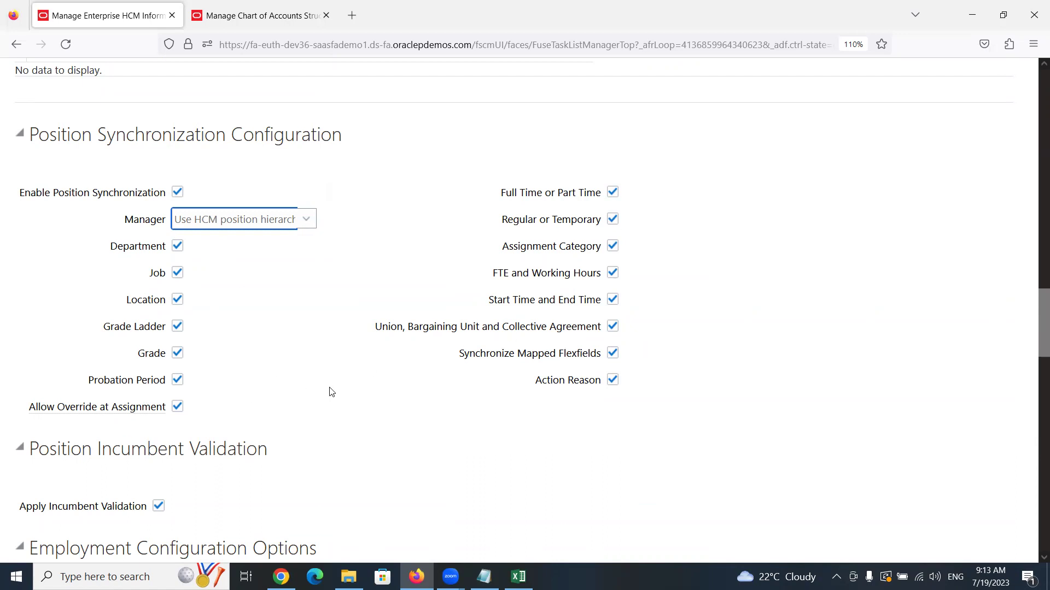
pyautogui.scroll(-4, 310, 370)
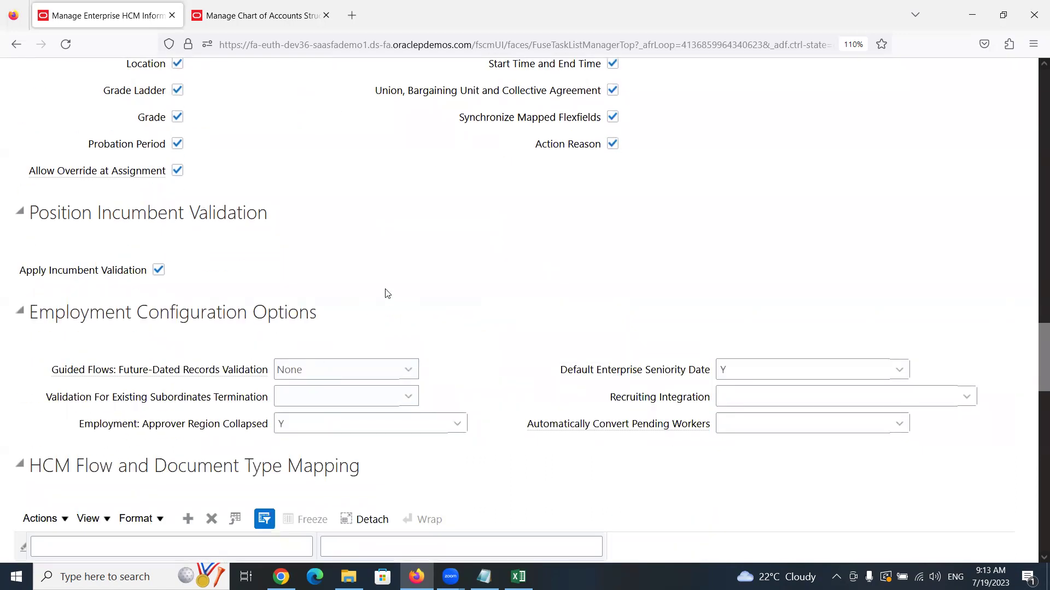
pyautogui.scroll(-4, 383, 282)
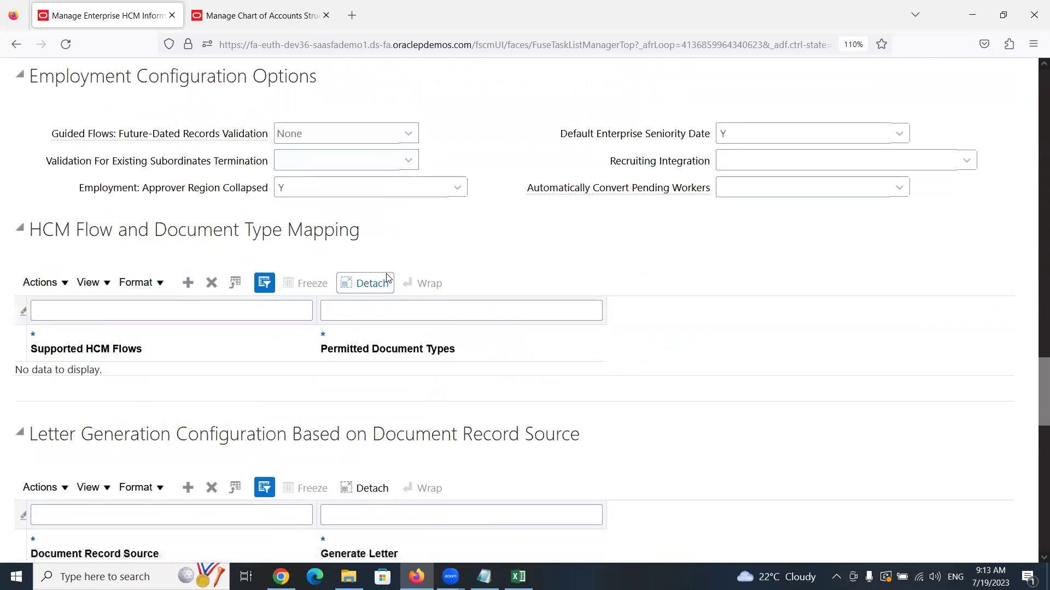
pyautogui.scroll(-4, 383, 290)
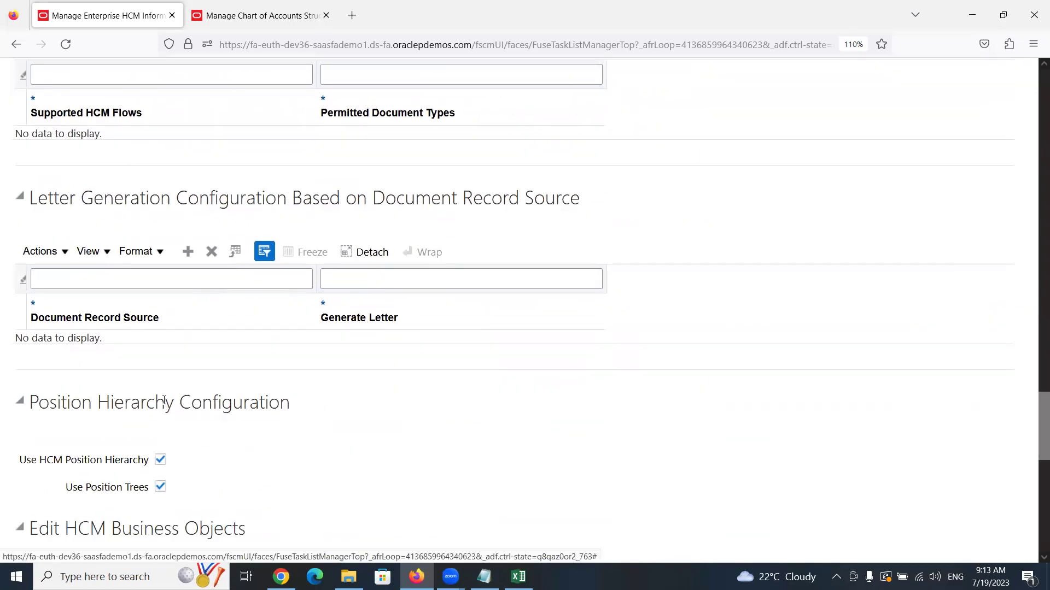
pyautogui.scroll(-3, 73, 323)
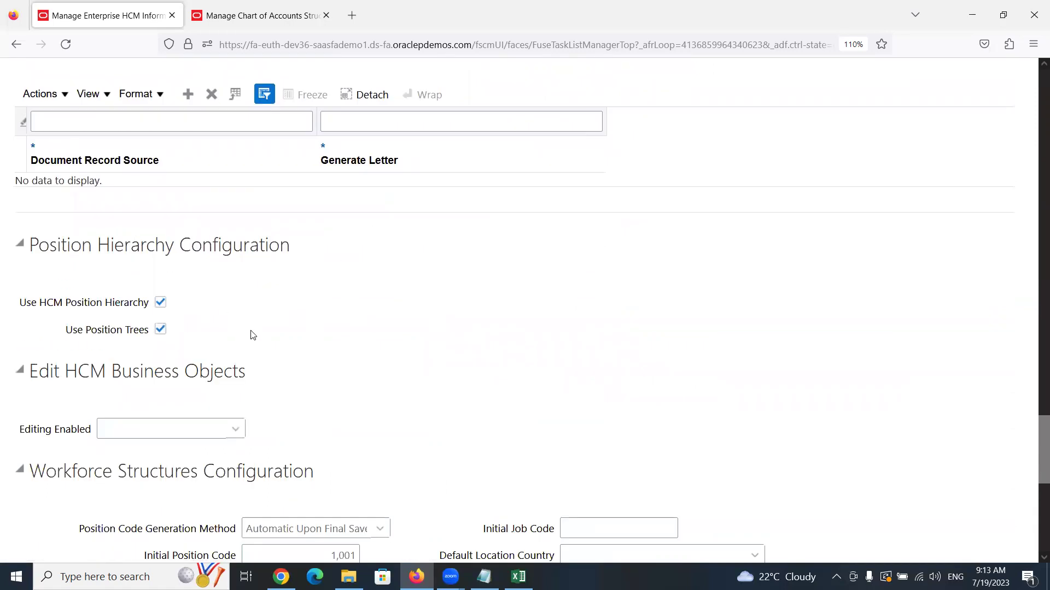
pyautogui.scroll(-2, 257, 335)
pyautogui.scroll(-3, 259, 335)
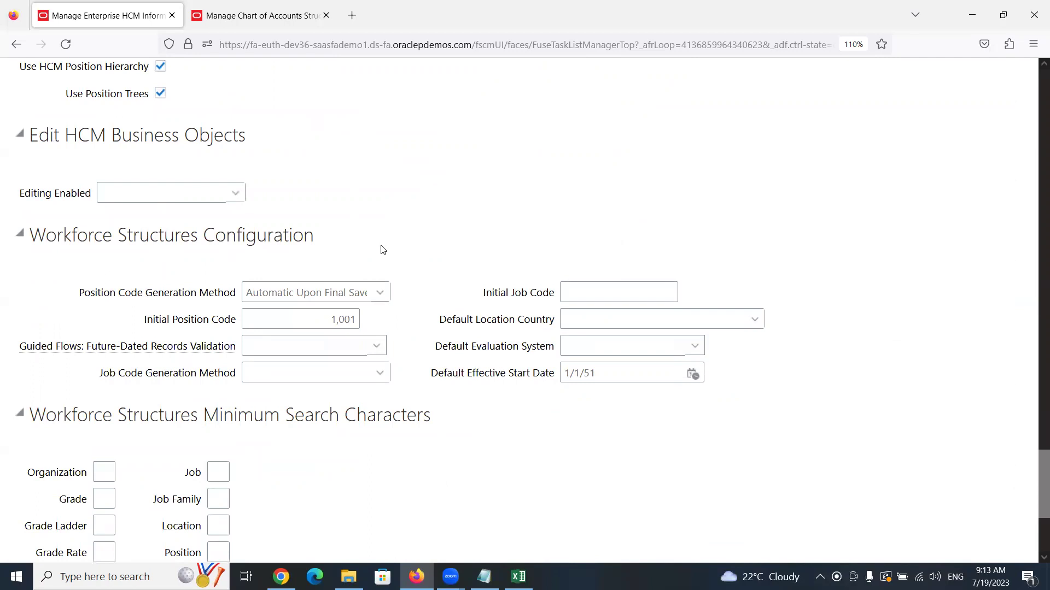
pyautogui.scroll(-5, 382, 250)
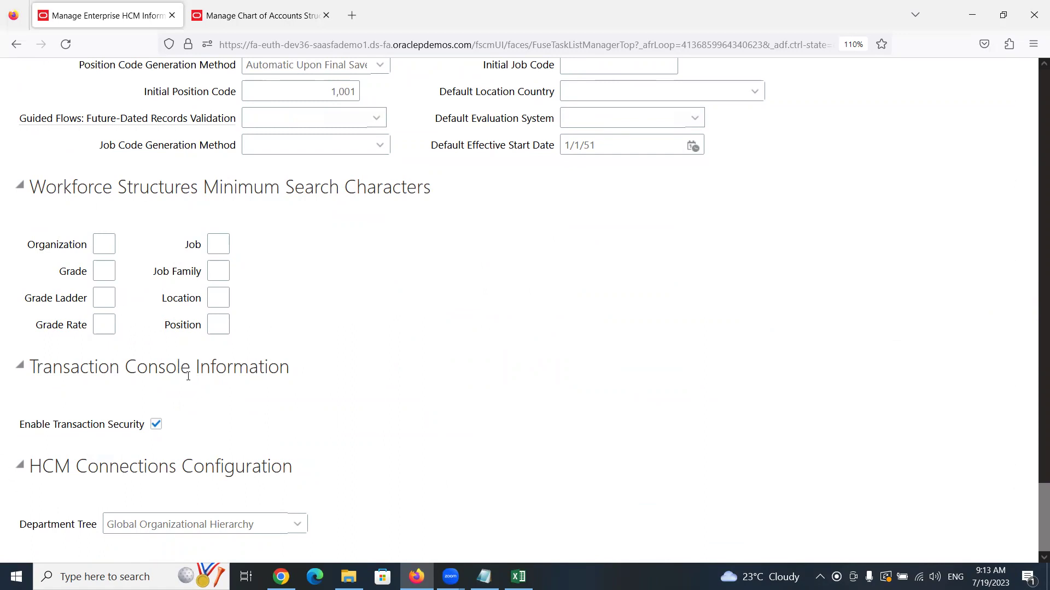
pyautogui.scroll(7, 285, 408)
pyautogui.scroll(15, 292, 398)
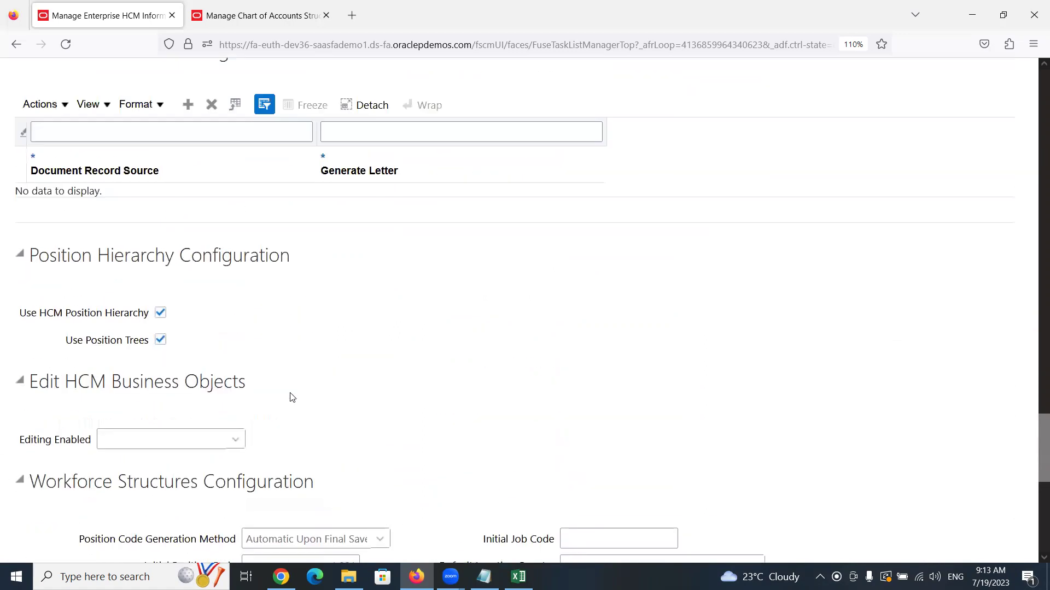
pyautogui.scroll(20, 292, 378)
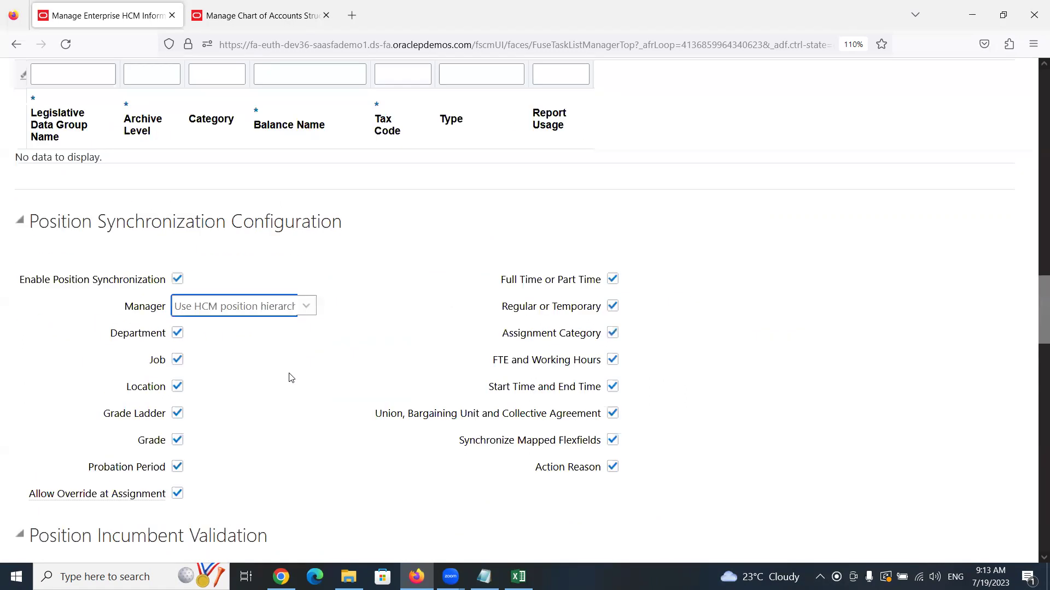
pyautogui.scroll(9, 291, 378)
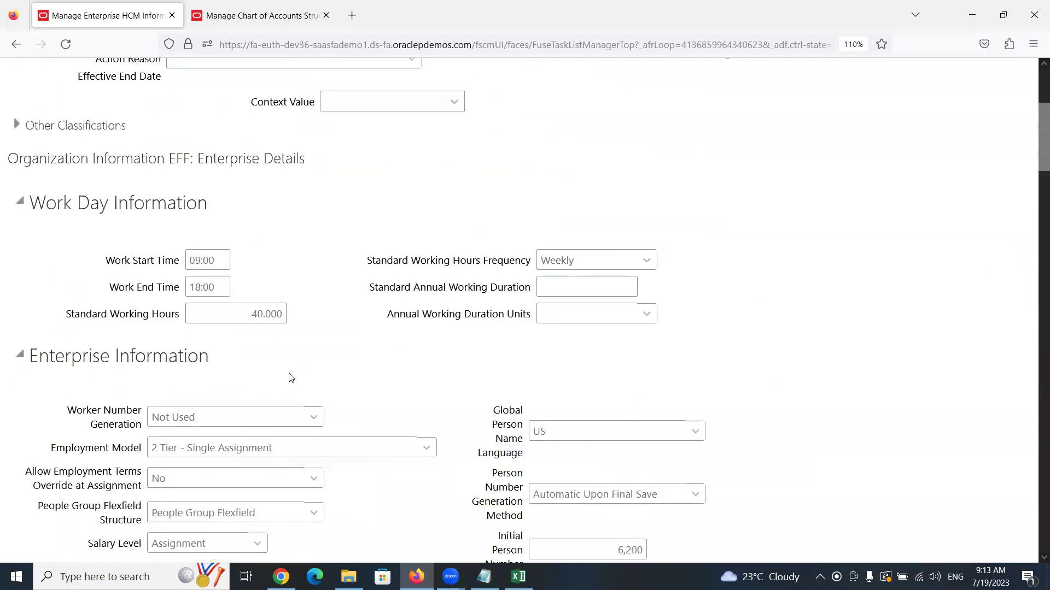
pyautogui.scroll(5, 291, 378)
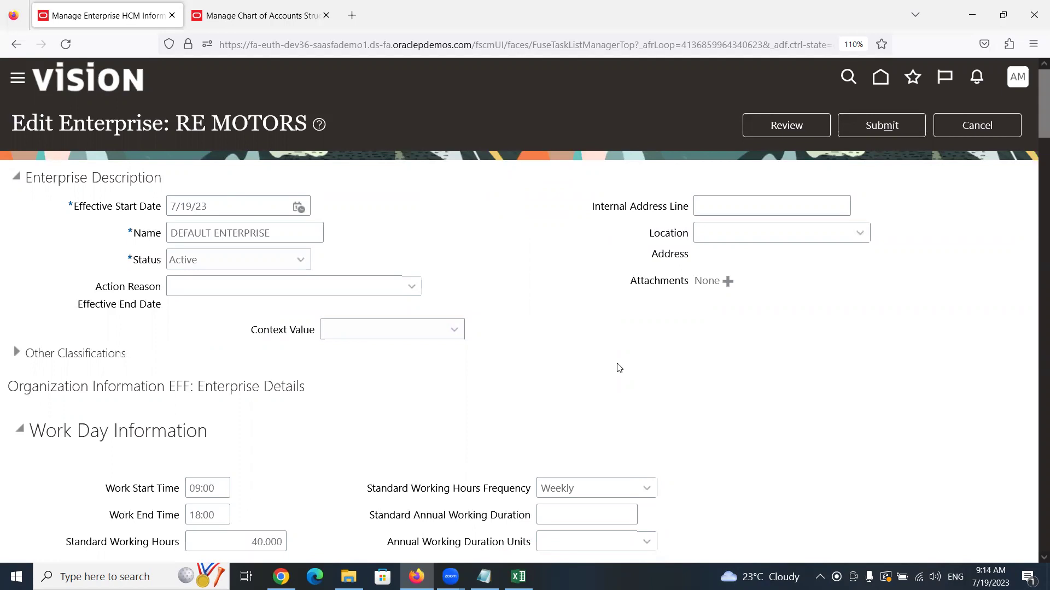
pyautogui.scroll(-4, 533, 316)
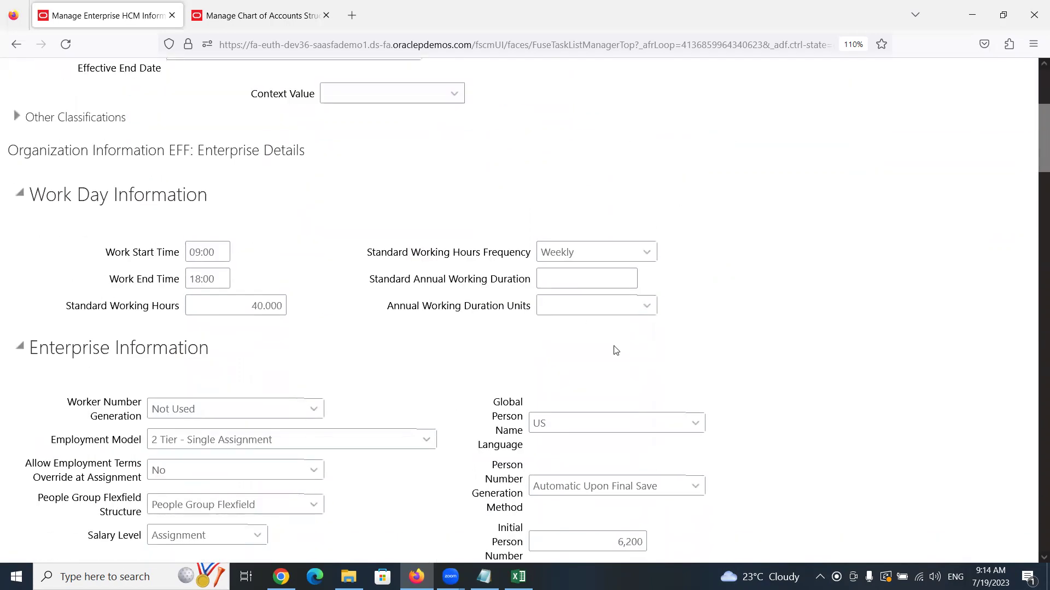
pyautogui.scroll(-5, 582, 342)
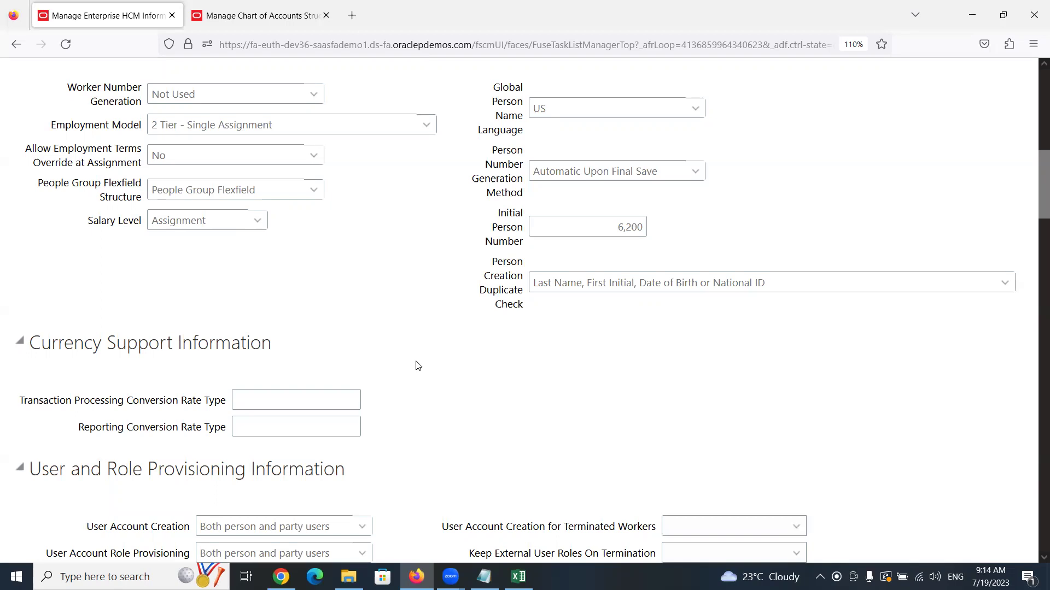
pyautogui.scroll(-4, 418, 366)
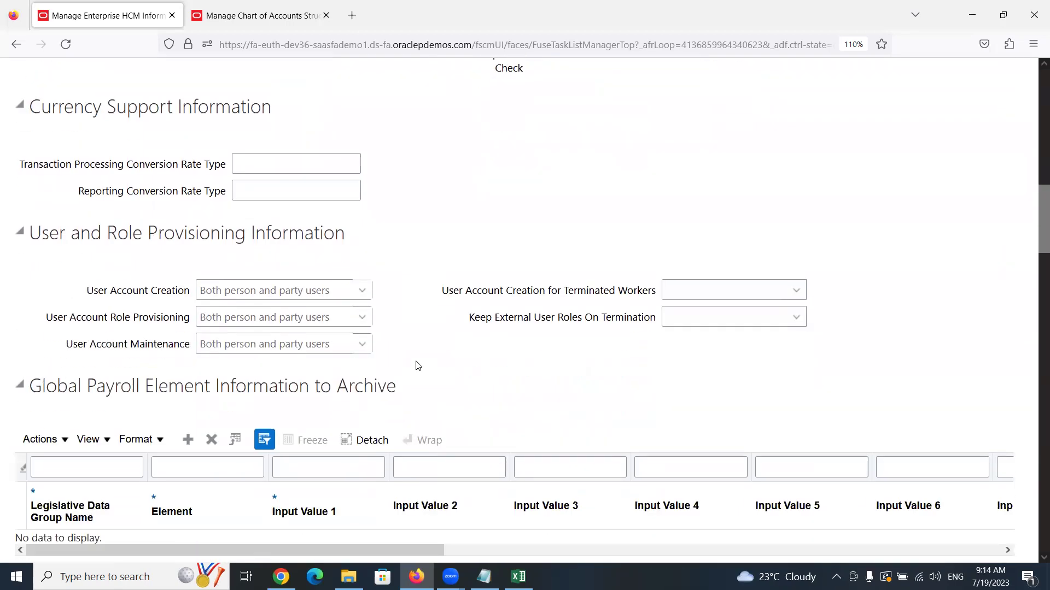
pyautogui.scroll(-10, 418, 365)
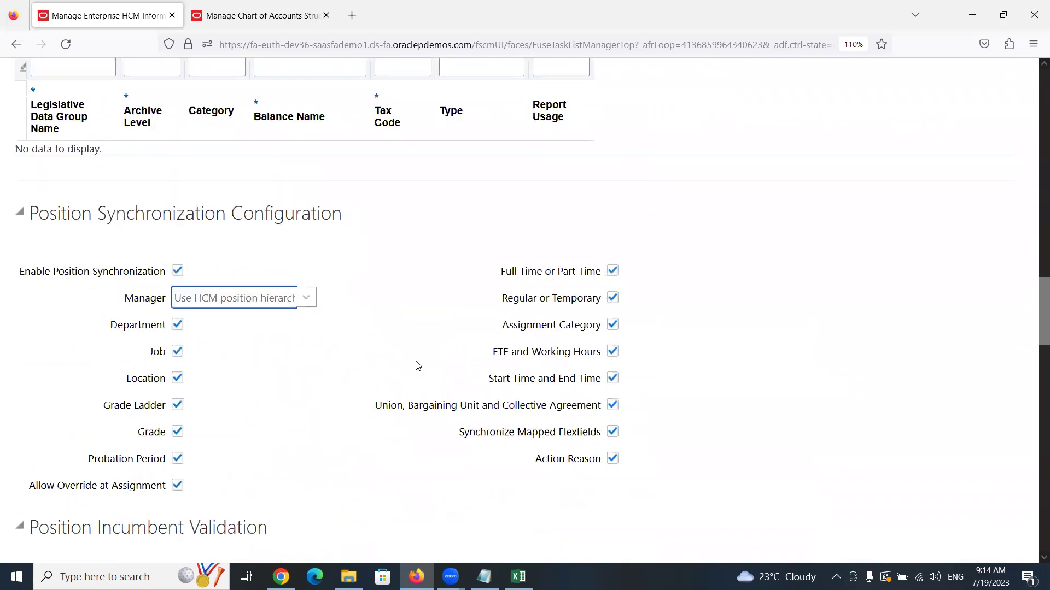
pyautogui.scroll(7, 418, 366)
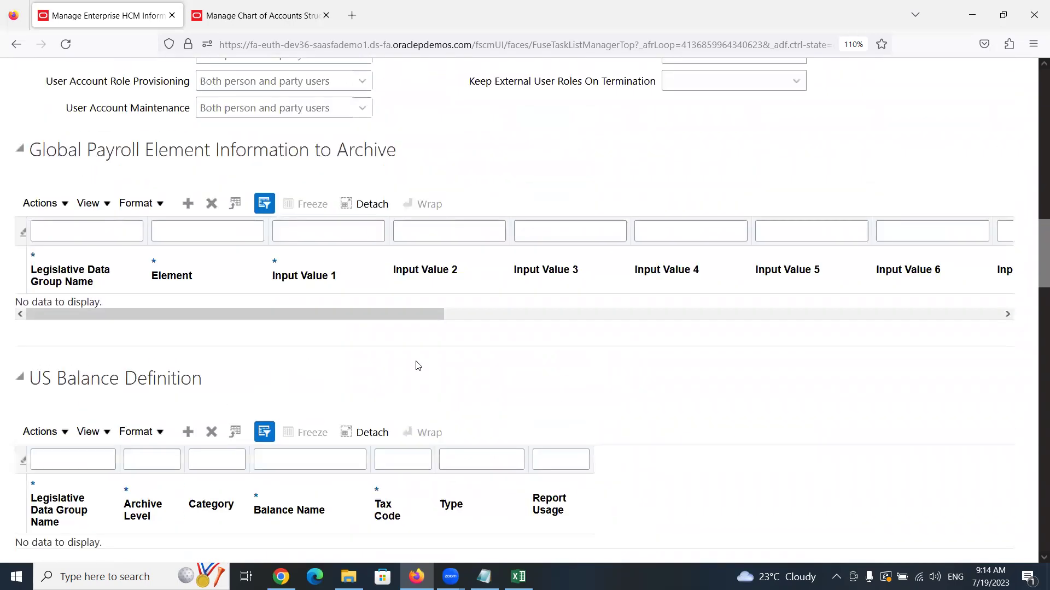
pyautogui.scroll(11, 418, 366)
pyautogui.scroll(7, 418, 365)
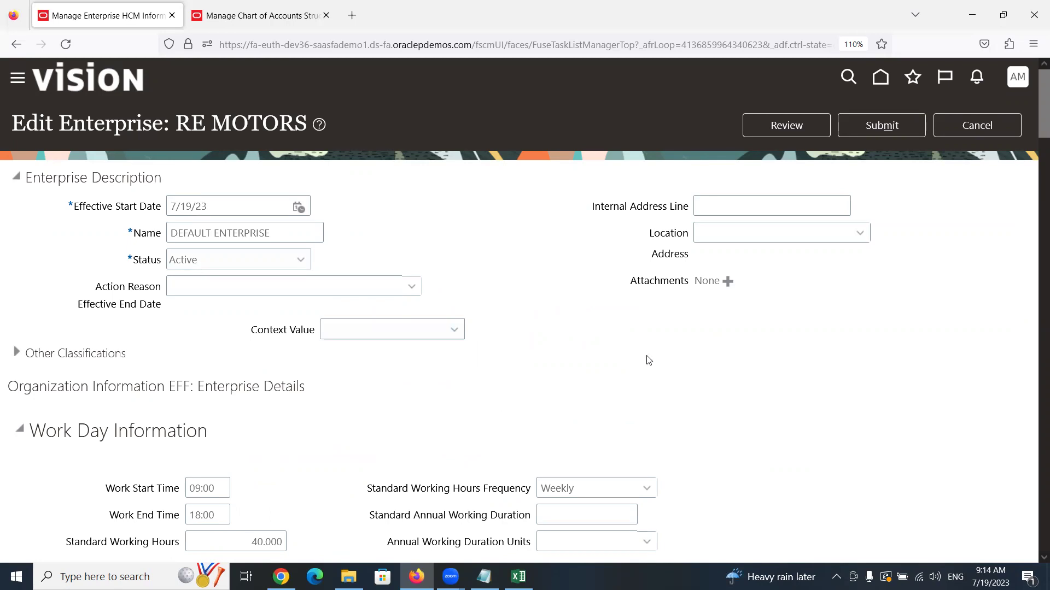
pyautogui.scroll(-1, 776, 333)
pyautogui.scroll(-20, 777, 332)
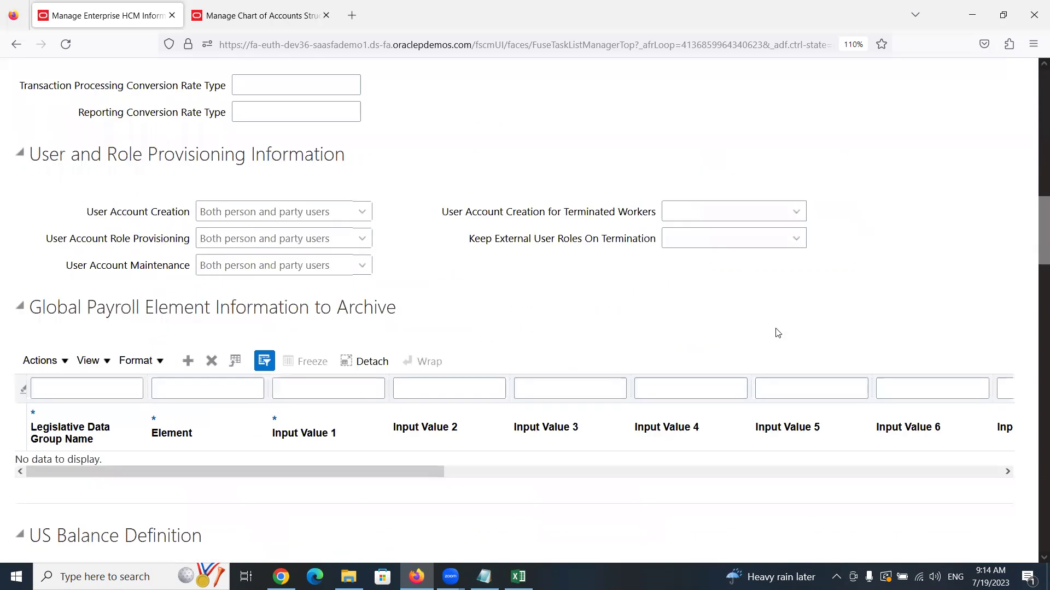
pyautogui.scroll(-6, 762, 332)
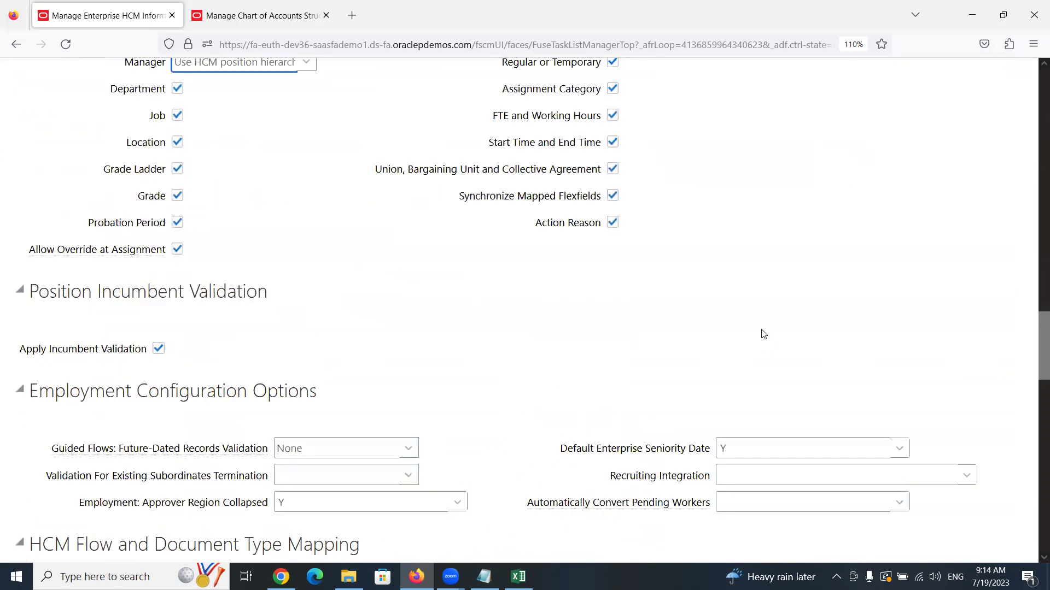
pyautogui.scroll(15, 763, 333)
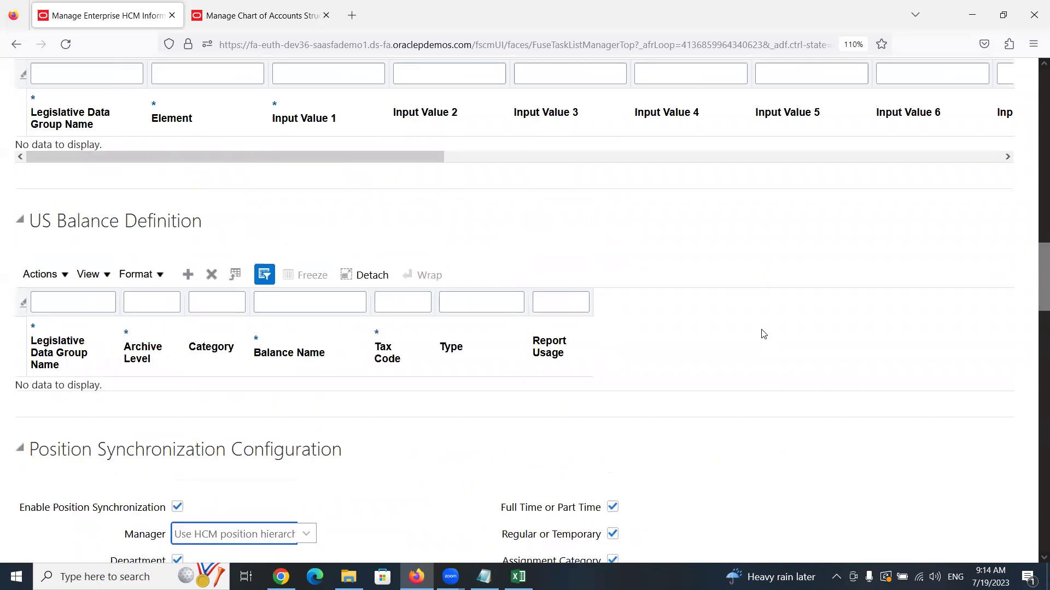
pyautogui.scroll(10, 763, 334)
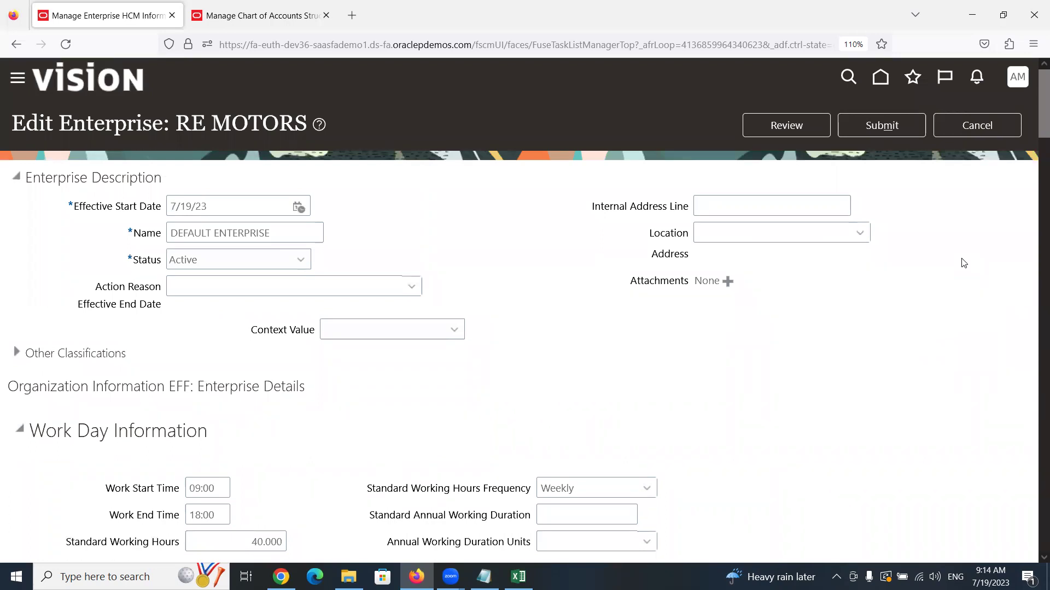
pyautogui.tripleClick(283, 237)
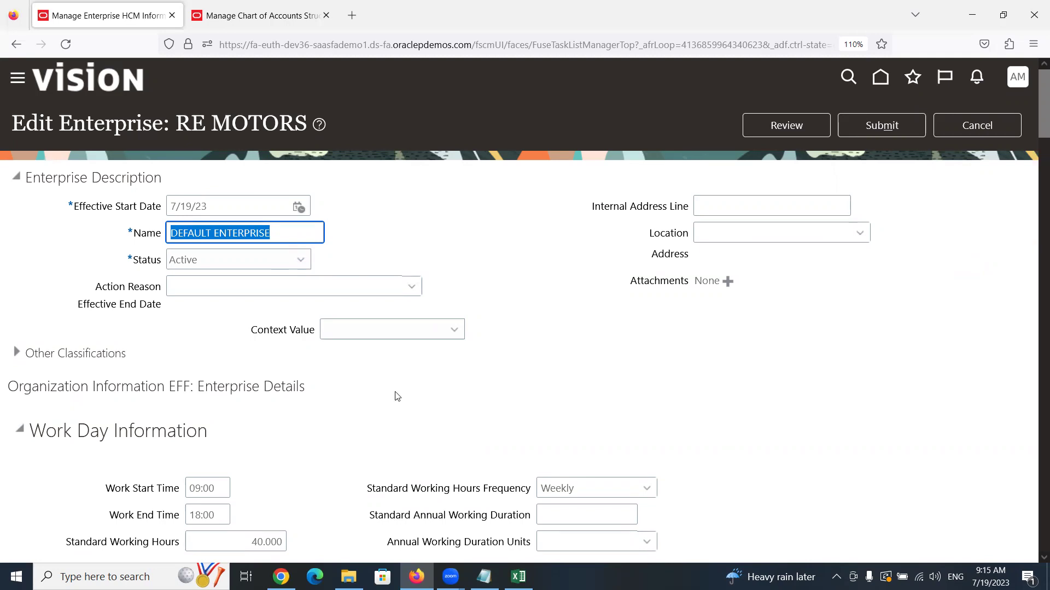
pyautogui.scroll(-3, 383, 372)
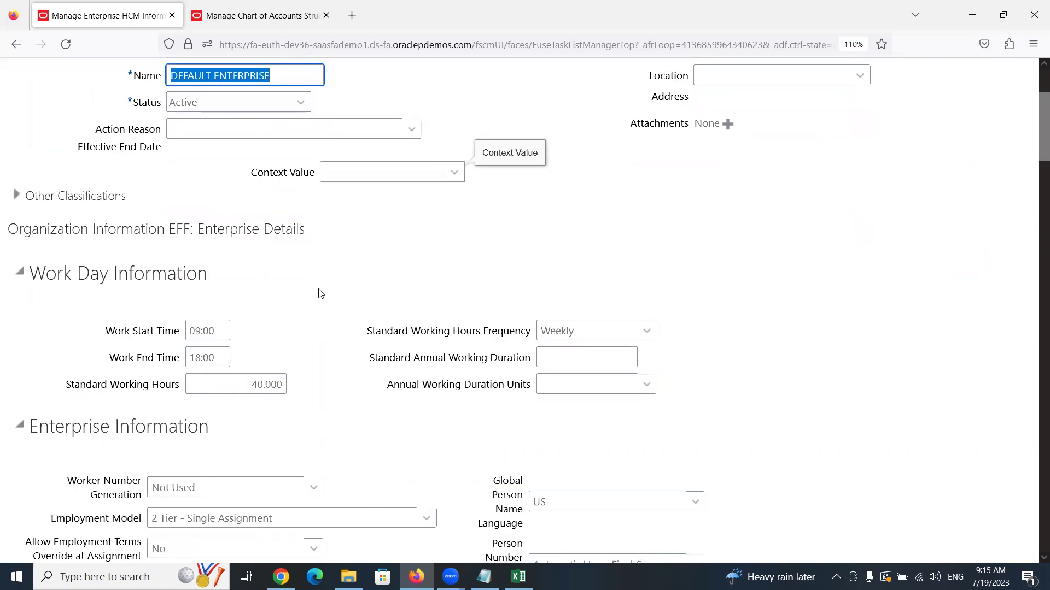
pyautogui.scroll(-4, 263, 371)
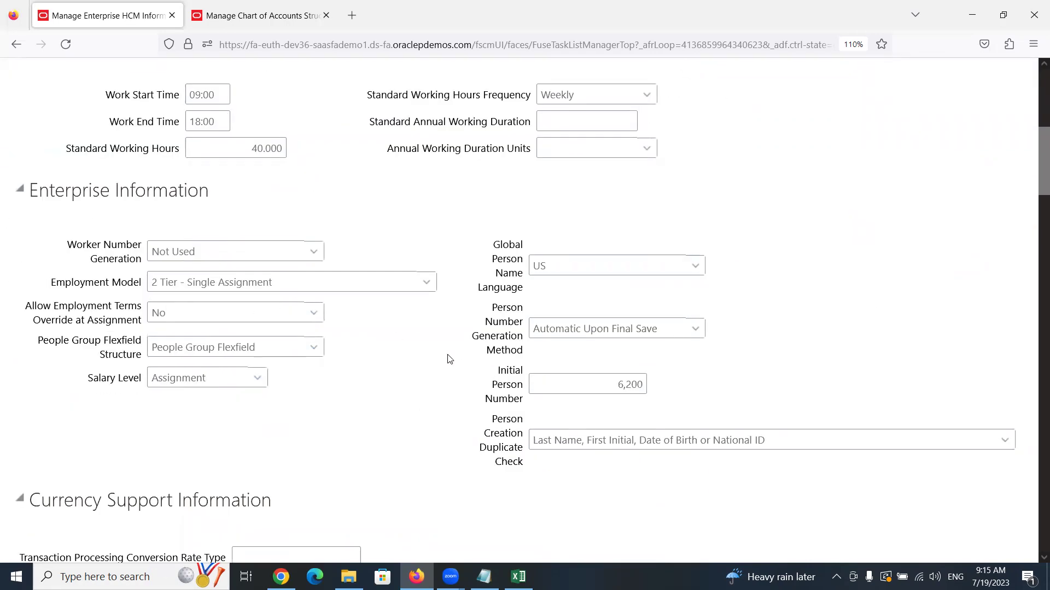
pyautogui.scroll(-6, 352, 435)
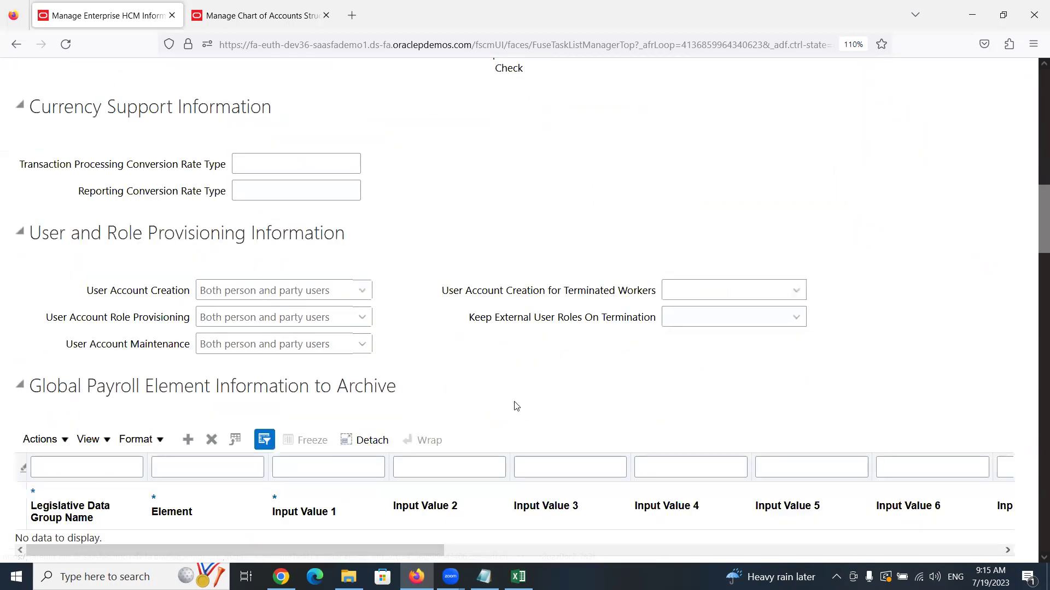
pyautogui.scroll(-4, 516, 406)
pyautogui.scroll(14, 515, 406)
pyautogui.scroll(1, 516, 403)
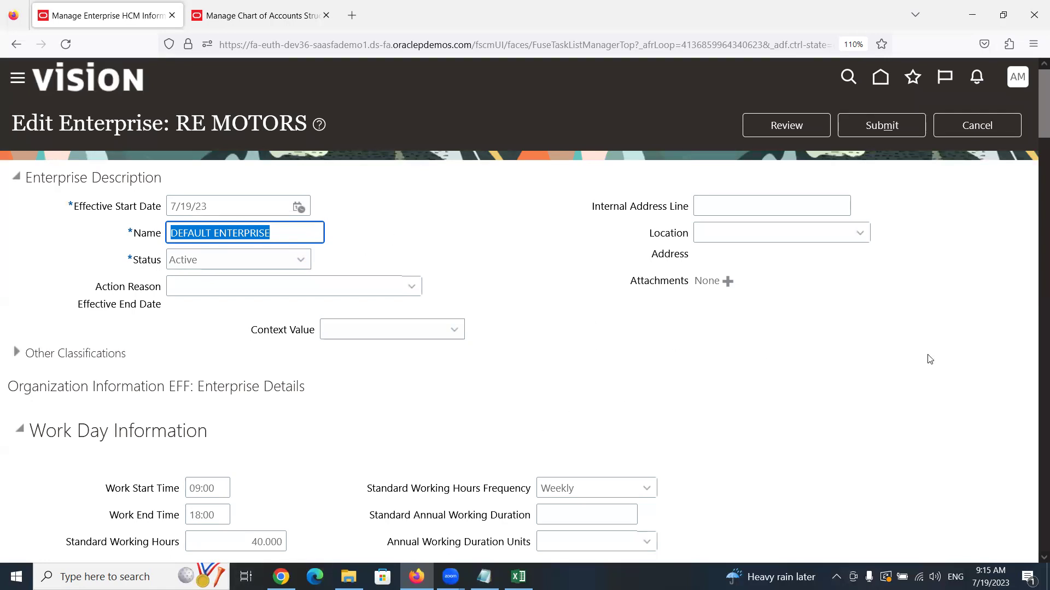
pyautogui.click(974, 280)
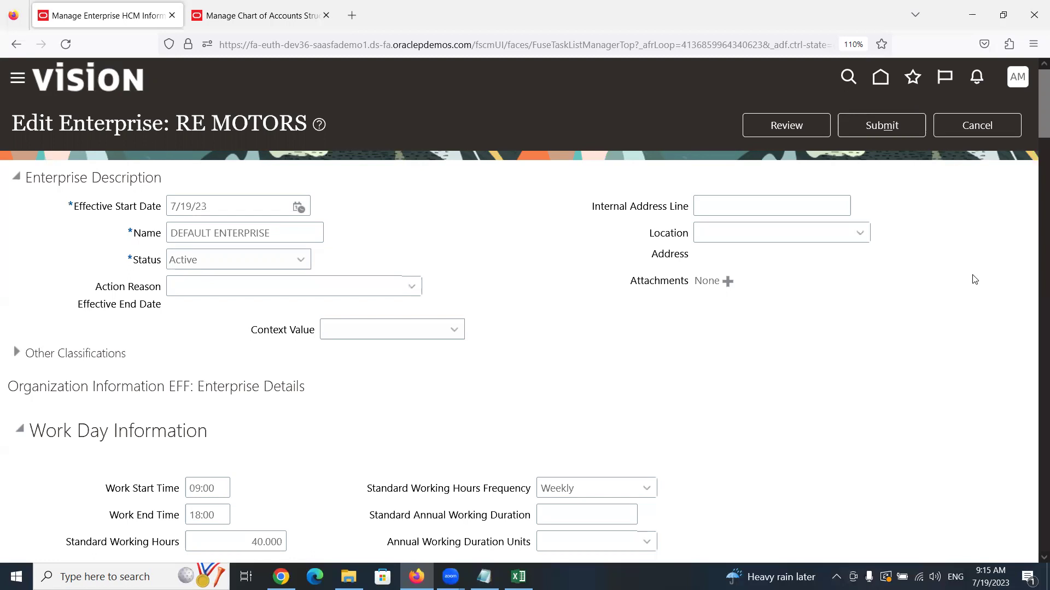
pyautogui.click(445, 330)
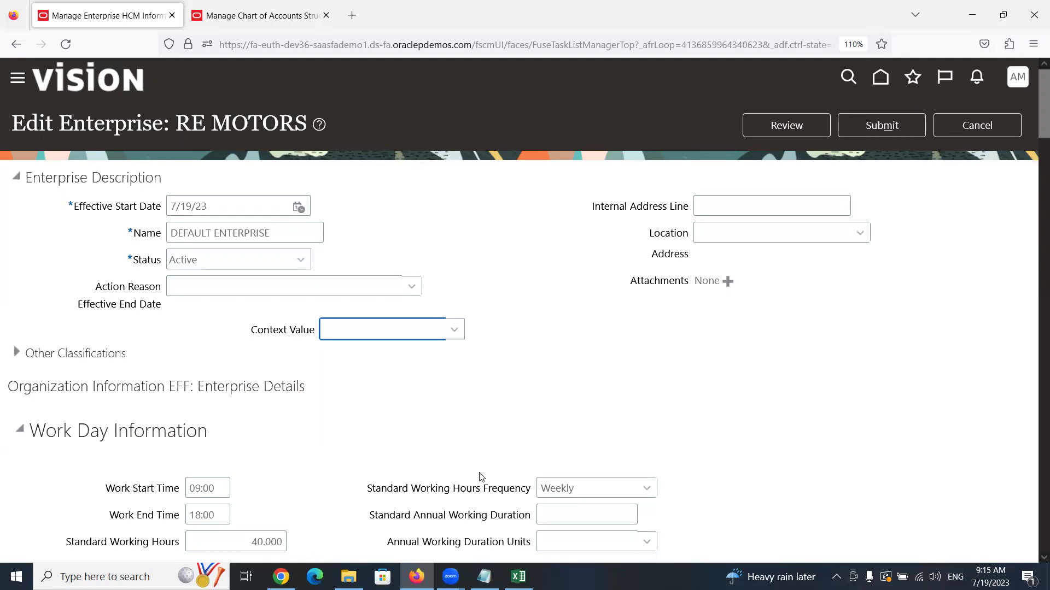
pyautogui.click(458, 199)
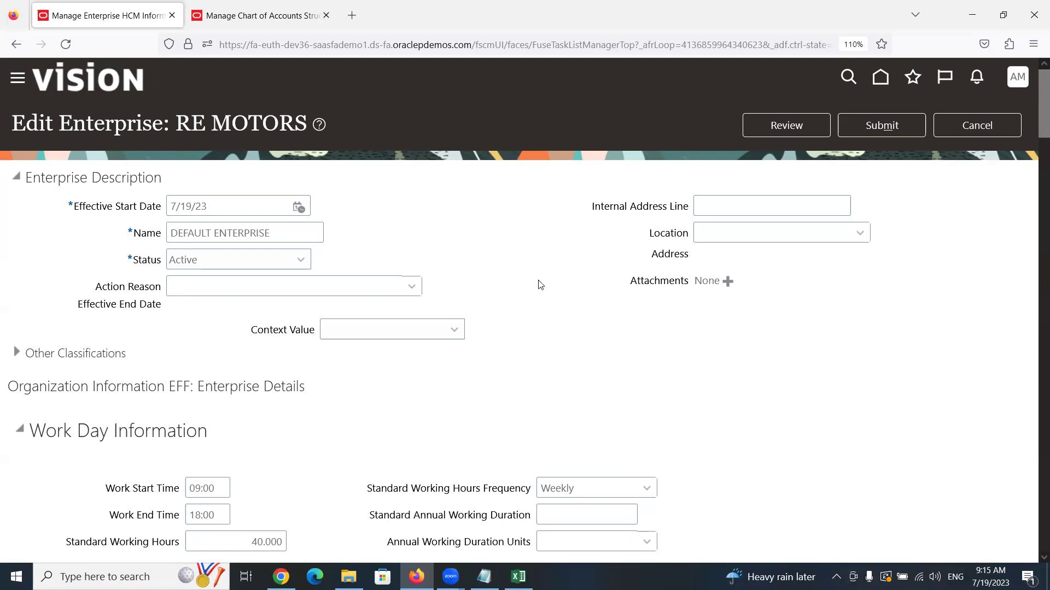
# Switch over to the Zoom meeting window
pyautogui.click(479, 71)
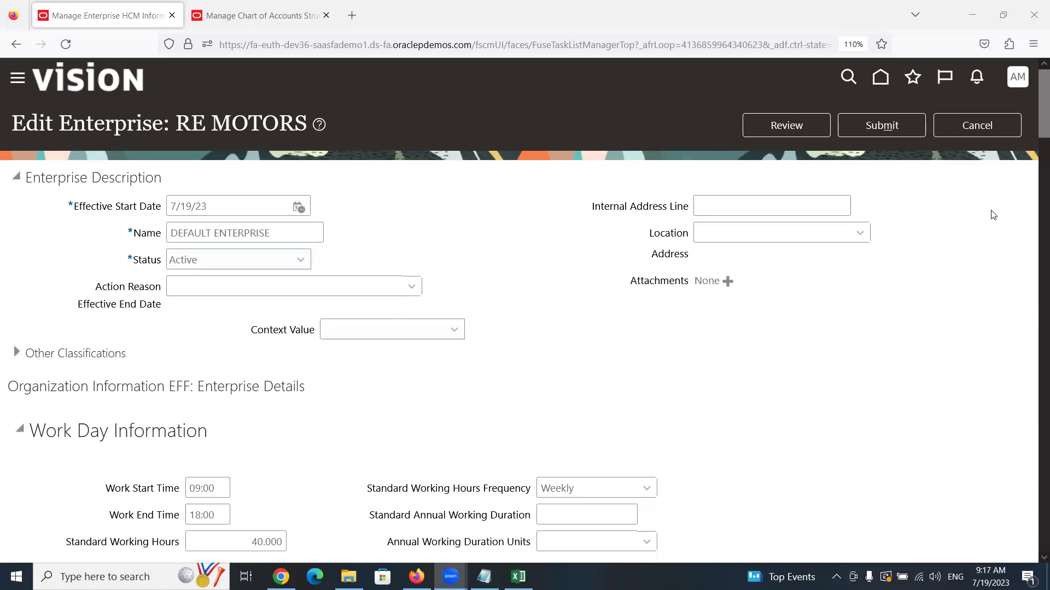
# Discard the unsaved RE MOTORS enterprise edits and close the enterprise task
pyautogui.click(994, 130)
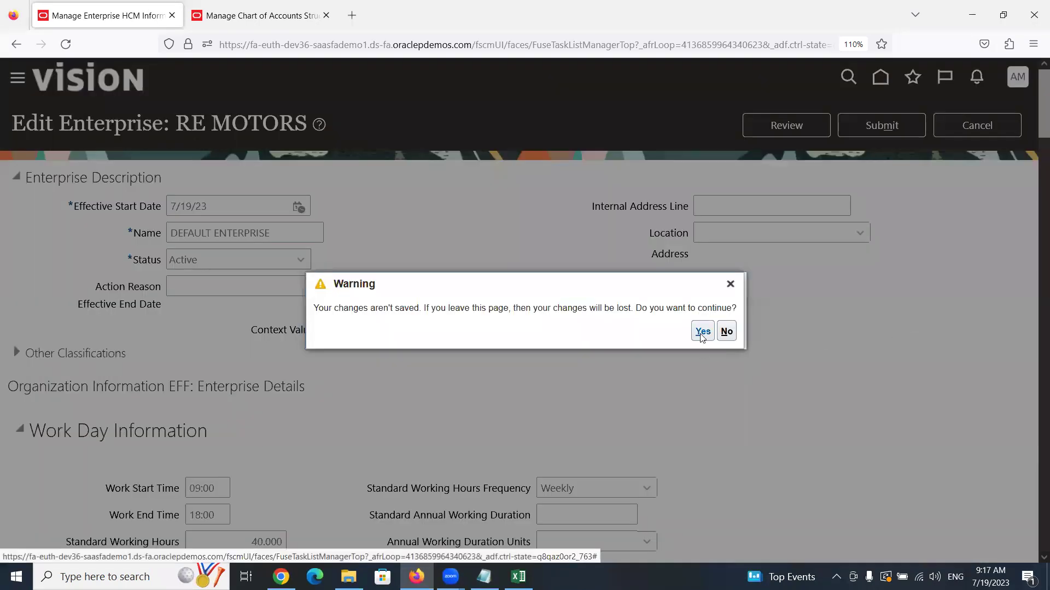
pyautogui.click(702, 332)
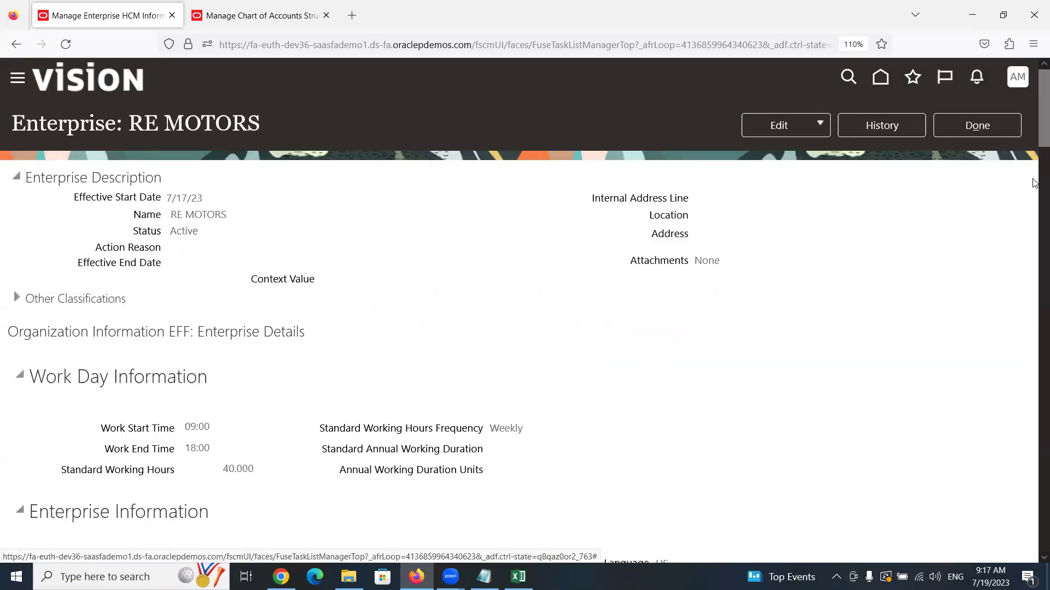
pyautogui.click(991, 121)
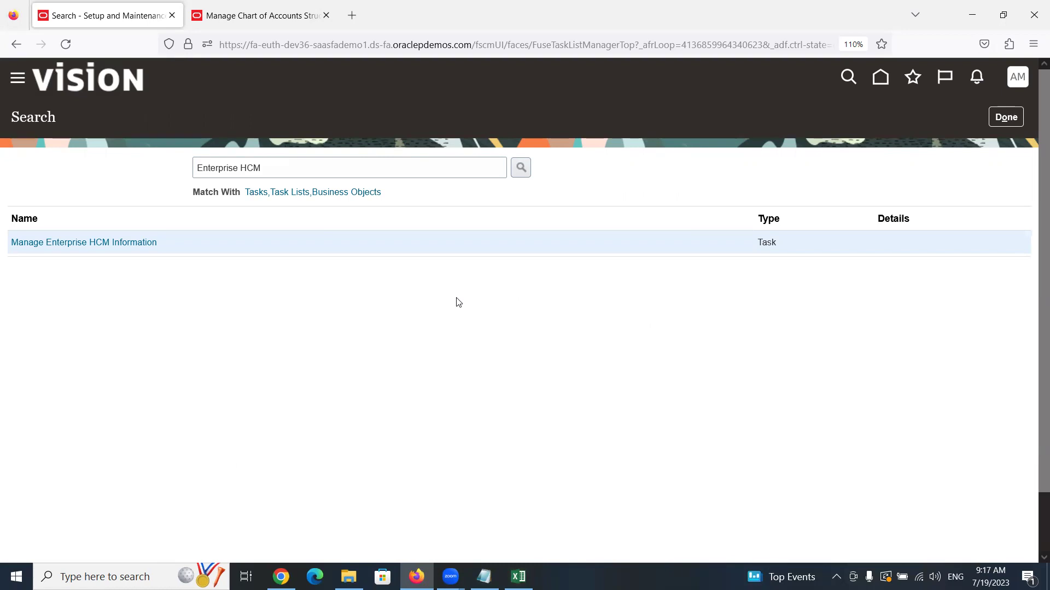
pyautogui.click(518, 576)
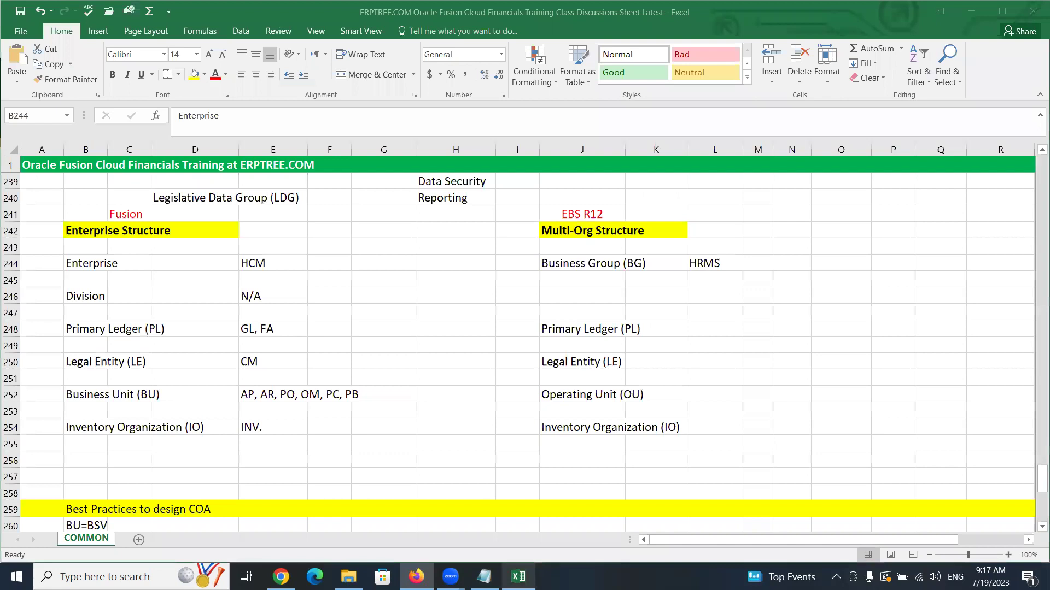
pyautogui.click(88, 295)
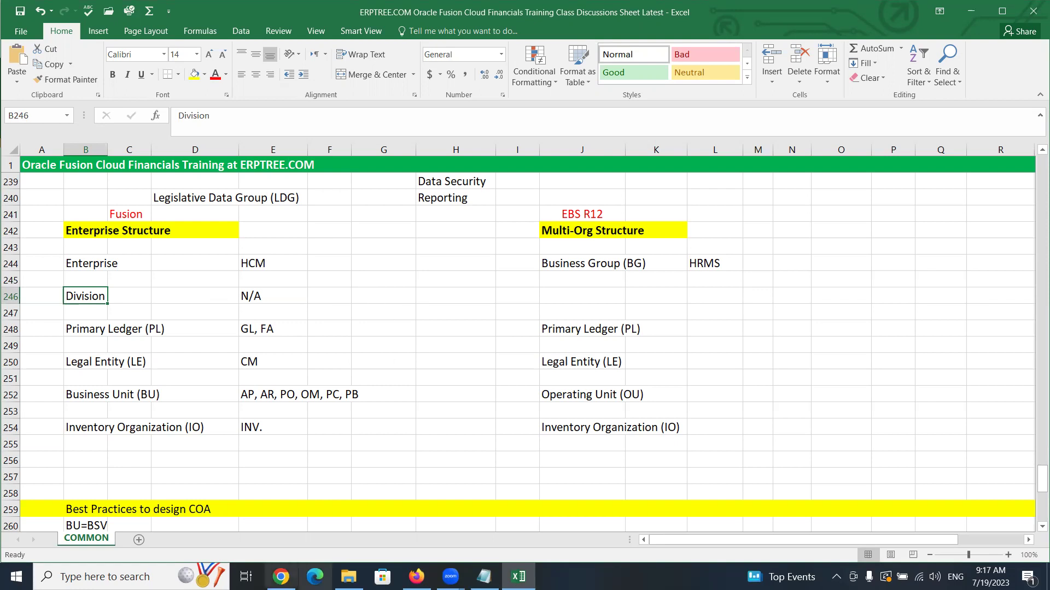
pyautogui.moveTo(416, 577)
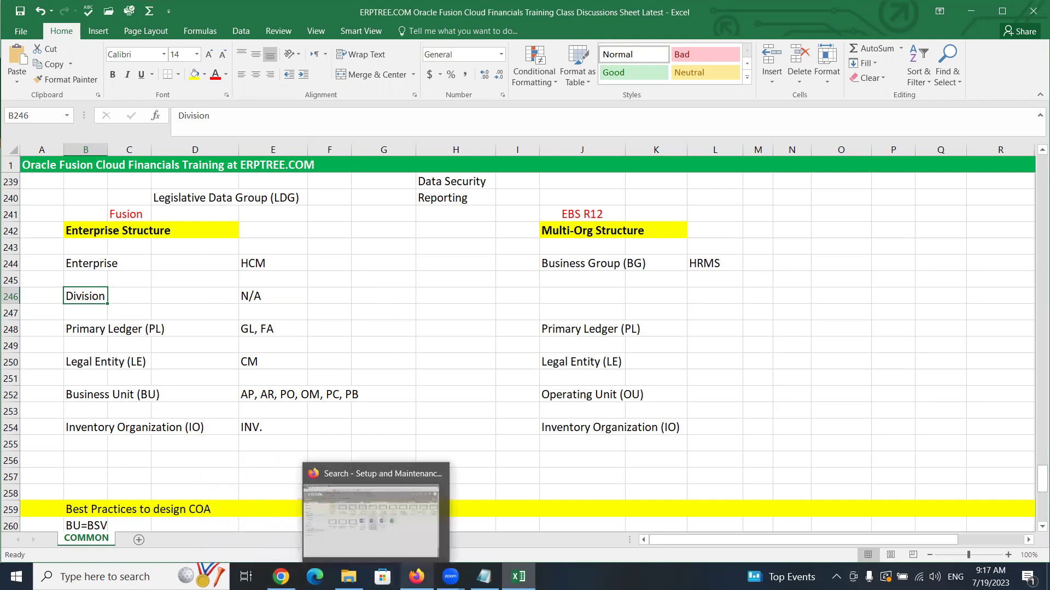
# Search the setup tasks for 'MANAGE DIVI' and open Manage Divisions
pyautogui.click(413, 547)
pyautogui.tripleClick(343, 160)
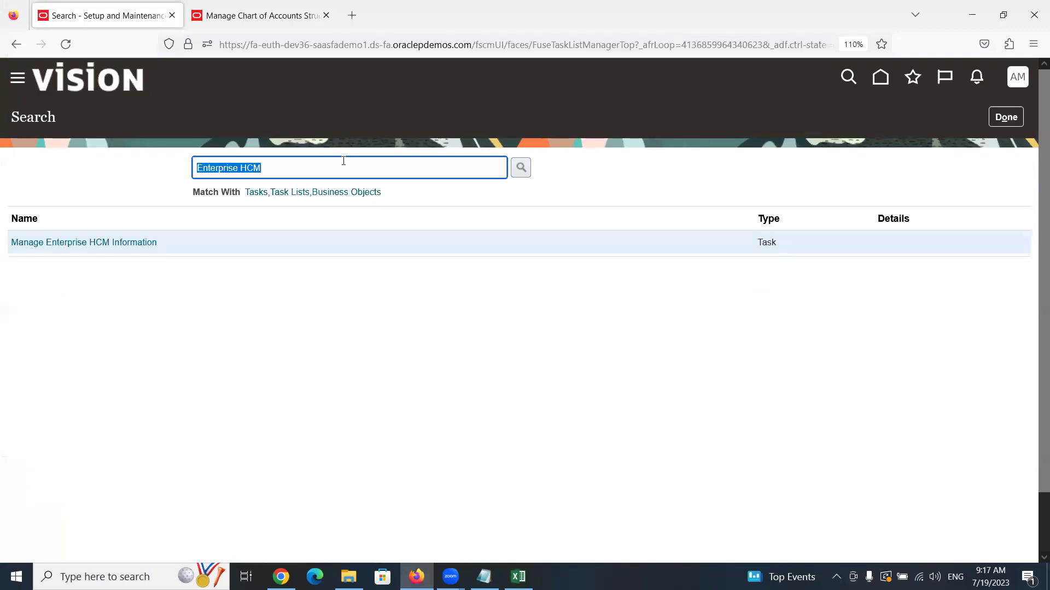
pyautogui.write('MANAGE DIVI')
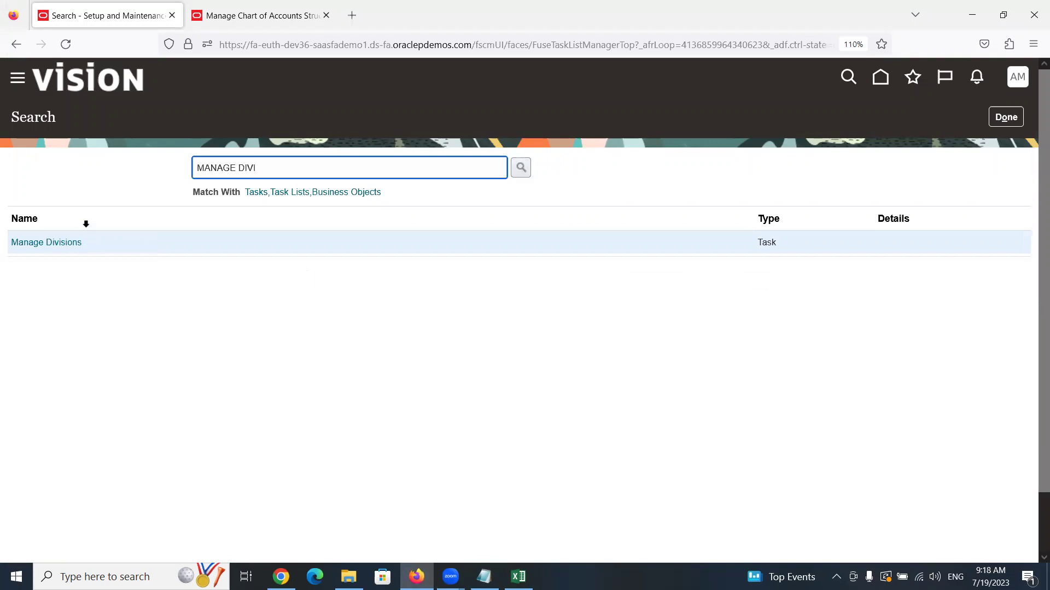
pyautogui.click(63, 242)
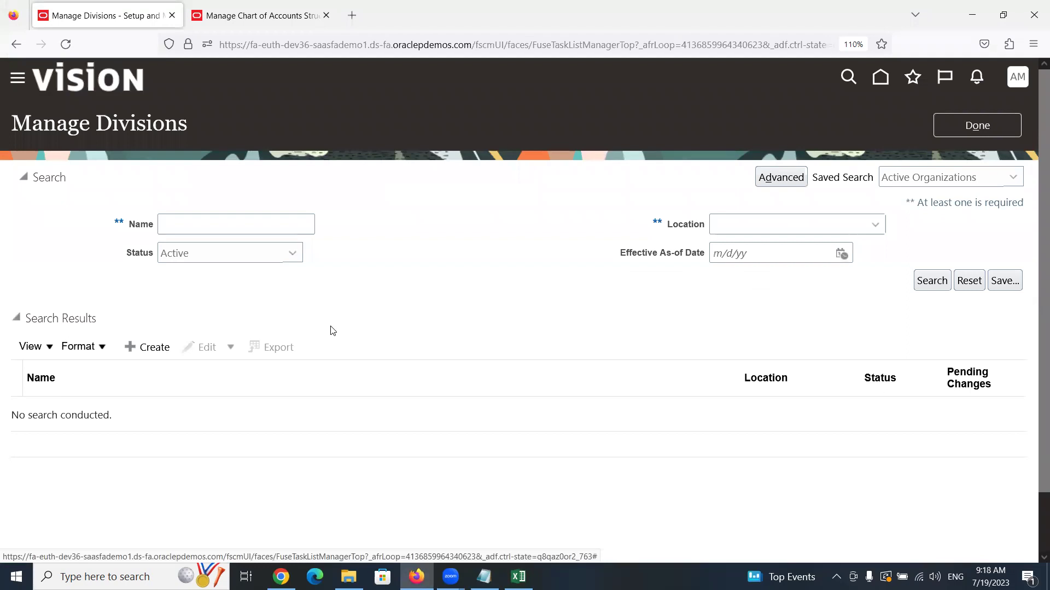
# Create a division named Amex Consulting and advance the wizard to Review
pyautogui.click(132, 348)
pyautogui.click(262, 325)
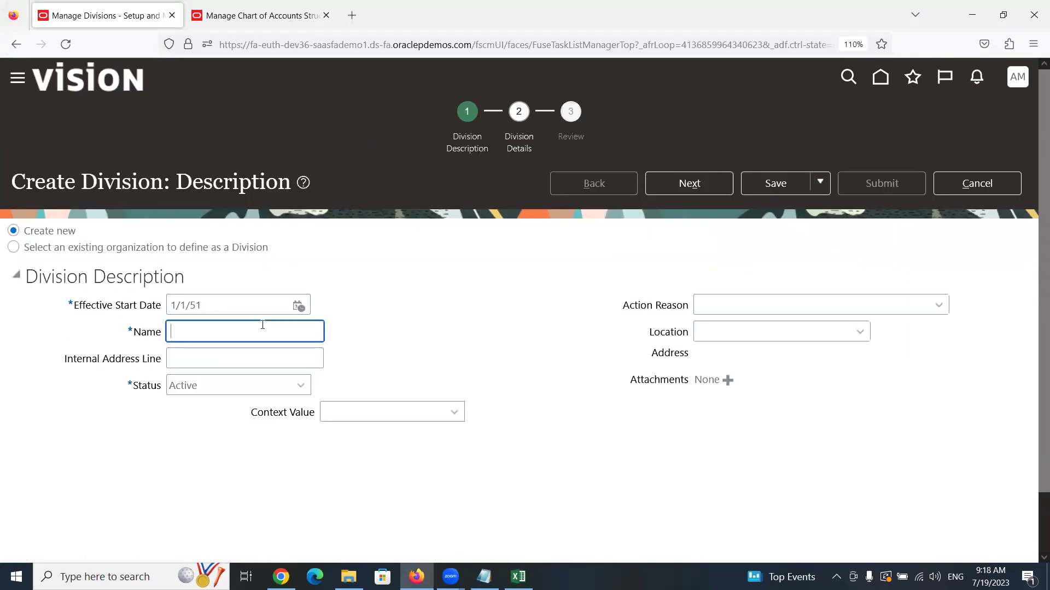
pyautogui.write('A')
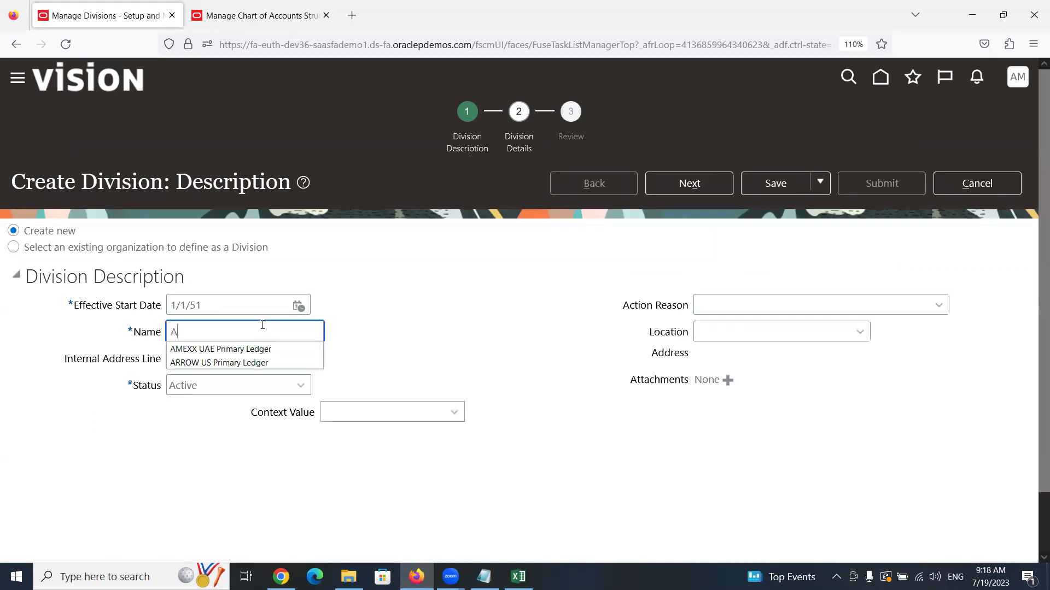
pyautogui.write('mex Cons')
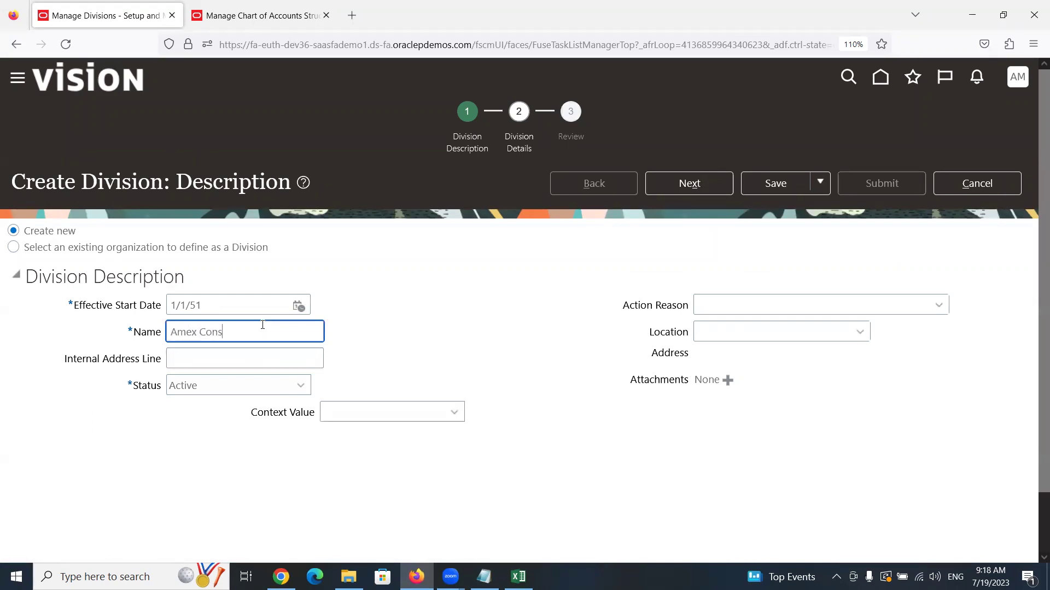
pyautogui.write('ulting')
pyautogui.press('Tab')
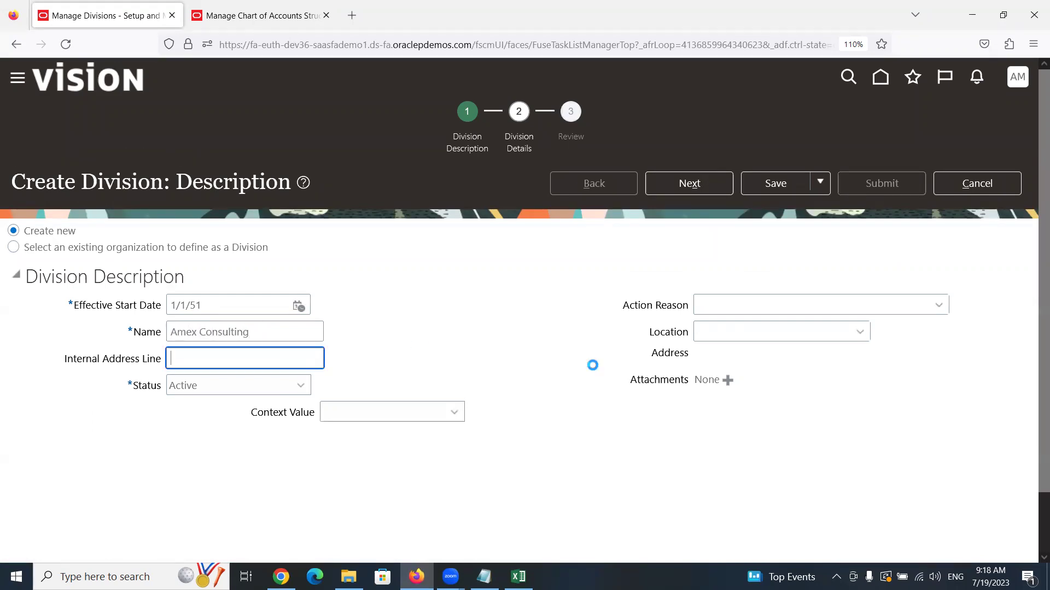
pyautogui.click(695, 184)
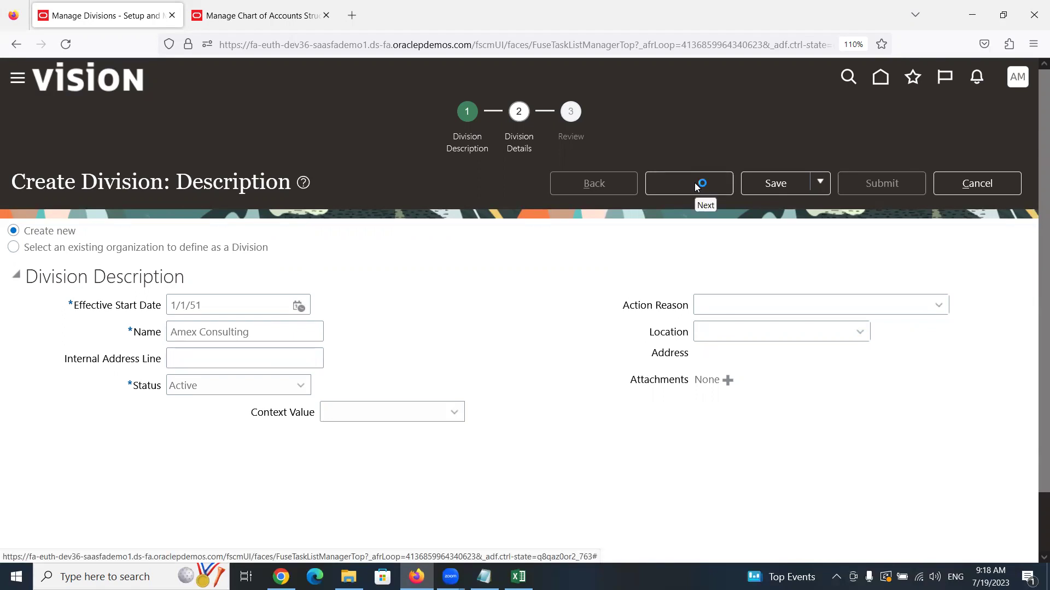
pyautogui.click(690, 178)
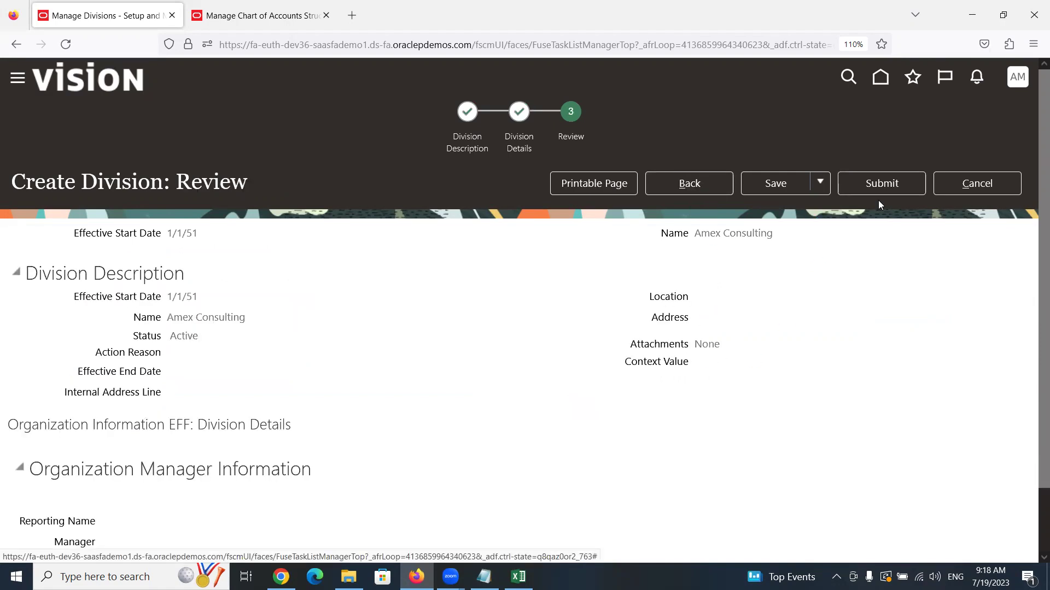
# Submit the Amex Consulting division, confirm it, and close Manage Divisions
pyautogui.click(898, 184)
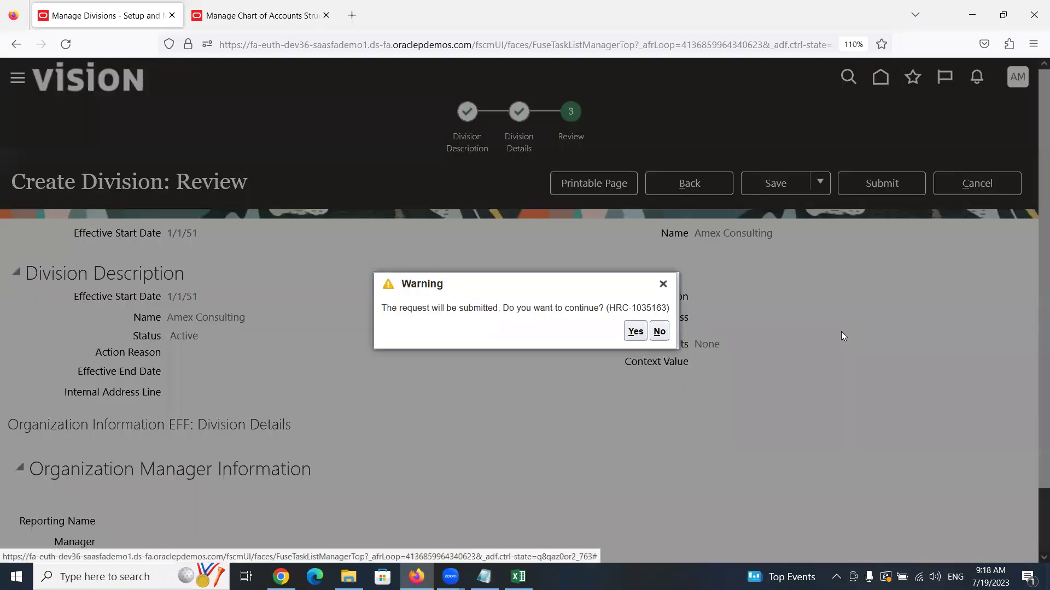
pyautogui.click(636, 331)
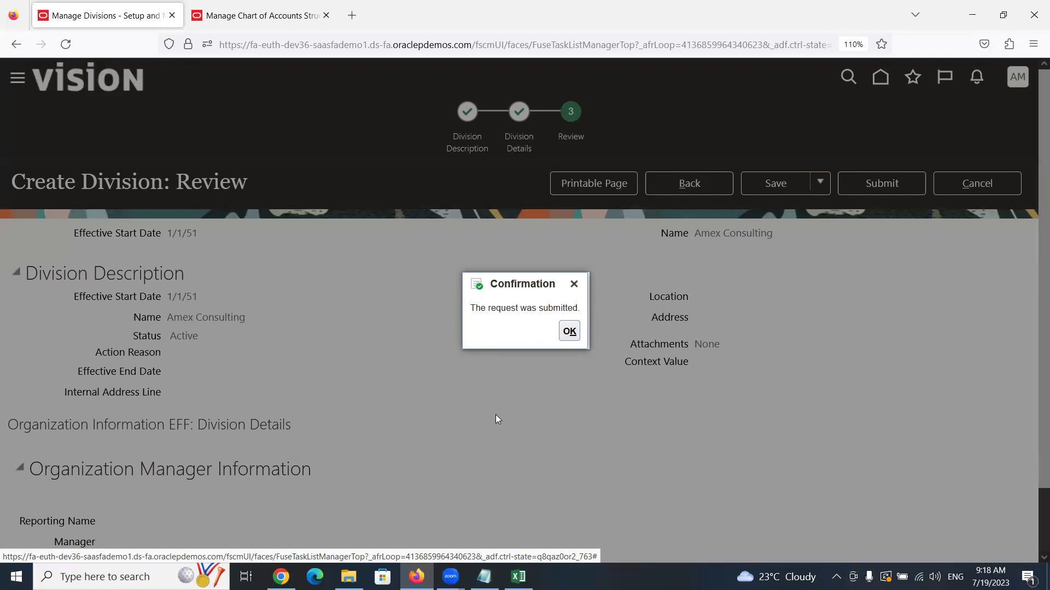
pyautogui.click(569, 330)
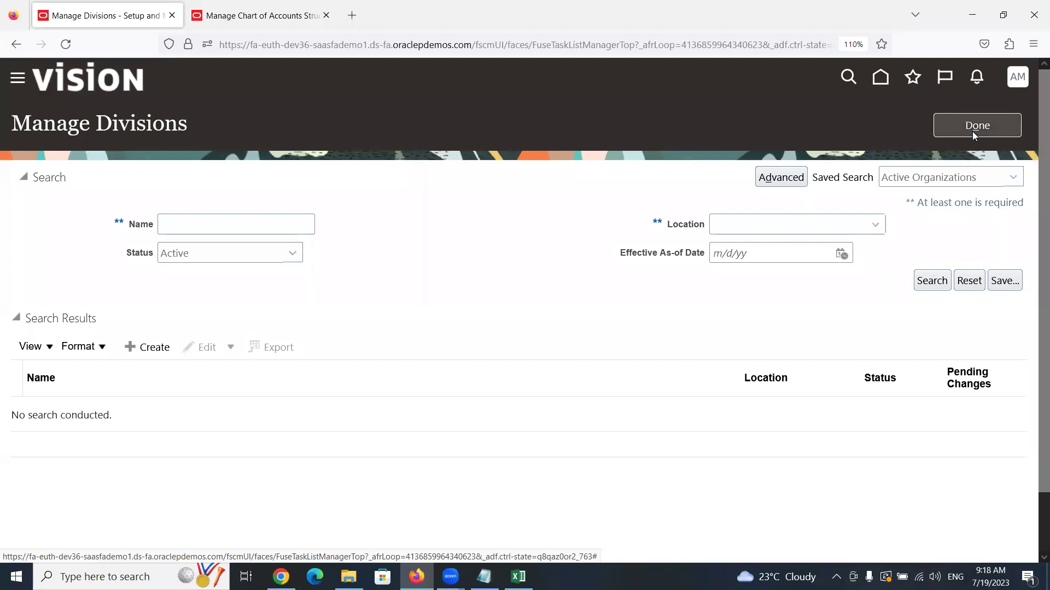
pyautogui.click(972, 133)
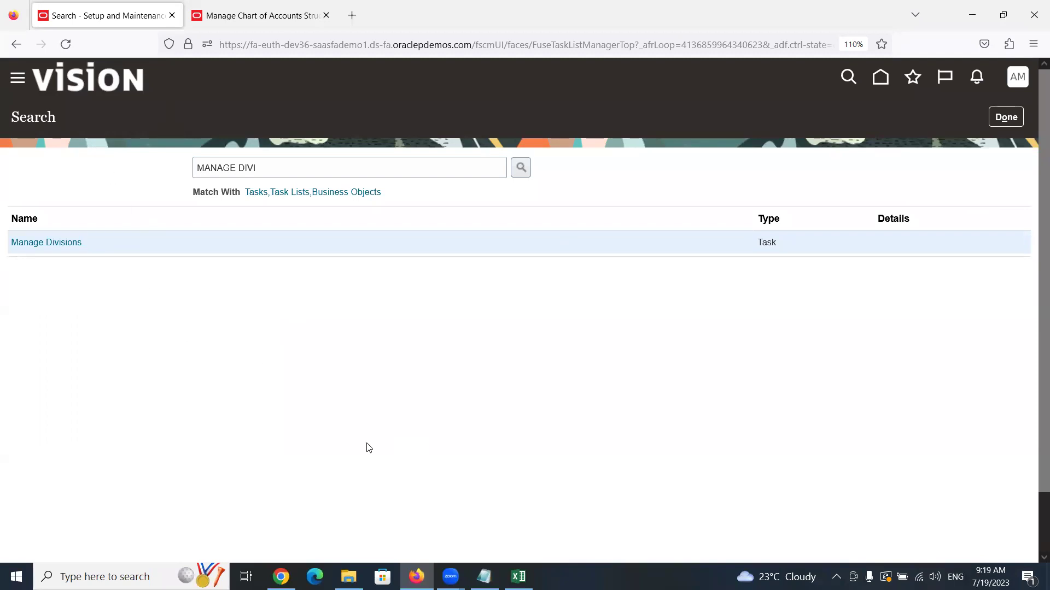
# Return to the Excel notes and highlight the Primary Ledger (PL) entry
pyautogui.moveTo(514, 571)
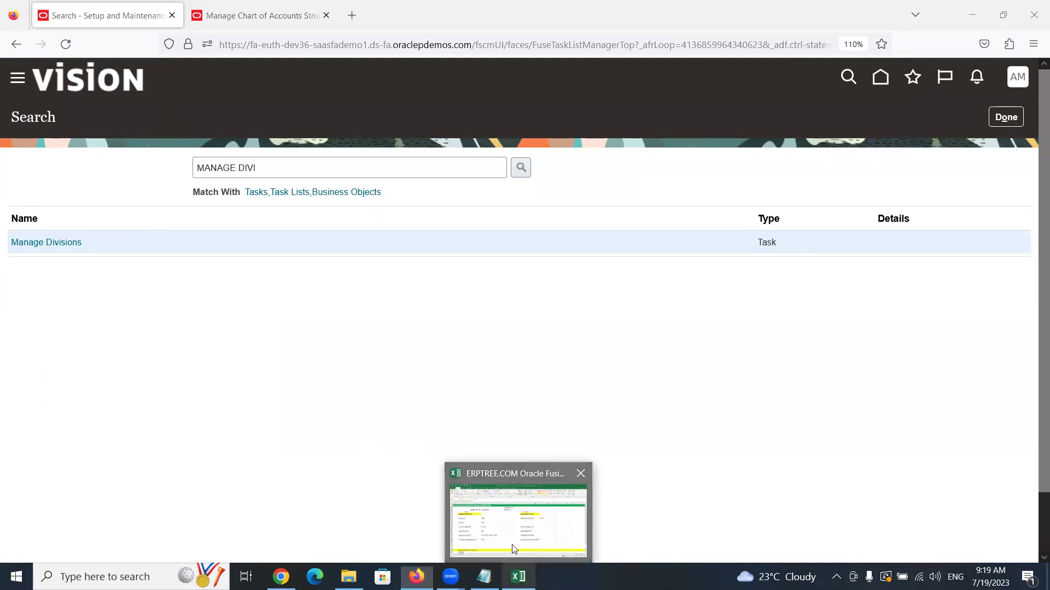
pyautogui.click(511, 544)
pyautogui.moveTo(80, 331); pyautogui.dragTo(164, 326)
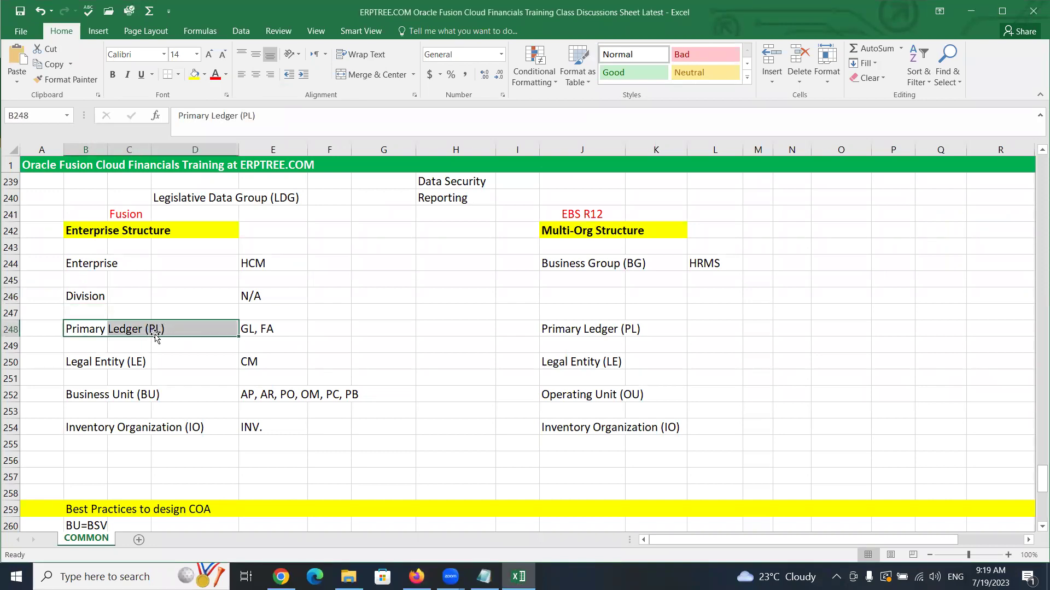
# Highlight the Primary Ledger (PL) and Legal Entity (LE) entries, then scroll to the GL setup steps
pyautogui.click(79, 333)
pyautogui.moveTo(119, 329); pyautogui.dragTo(154, 327)
pyautogui.moveTo(69, 363); pyautogui.dragTo(140, 364)
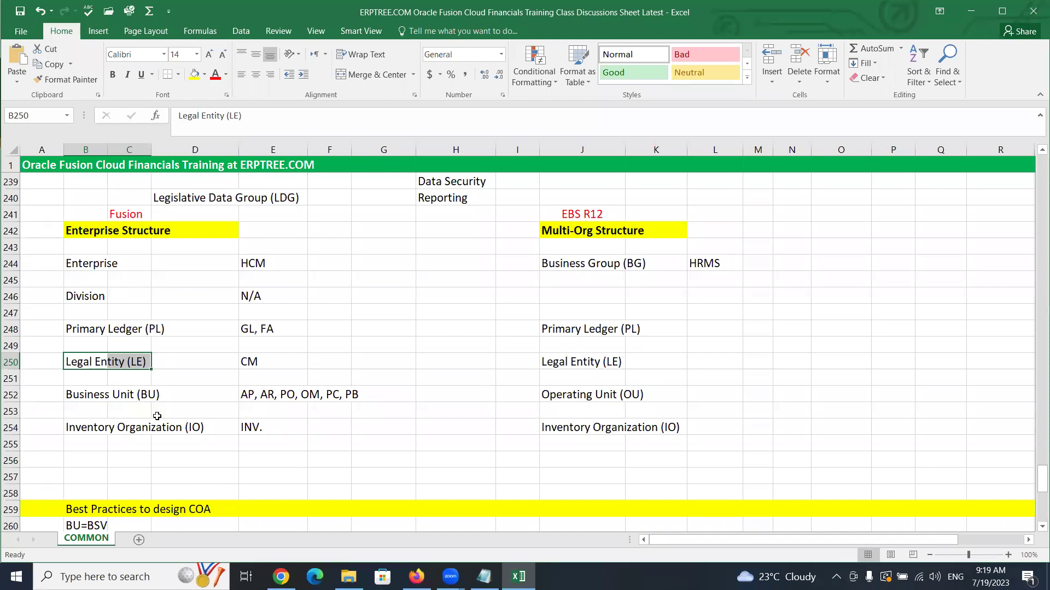
pyautogui.scroll(-10, 149, 393)
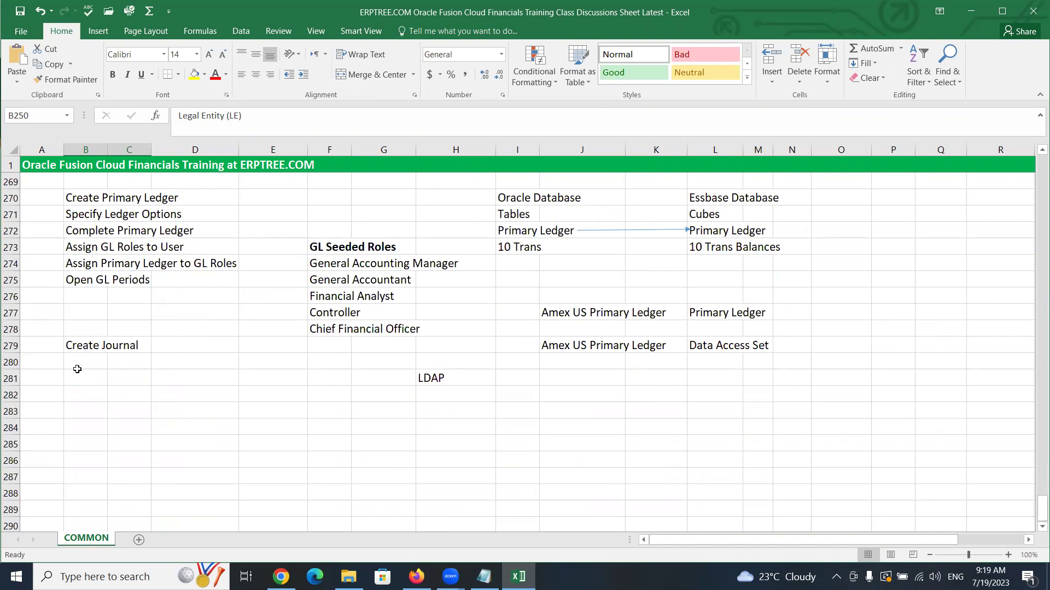
# Enter 'Create Legal Entity' in cell B284 below Create Journal
pyautogui.click(91, 405)
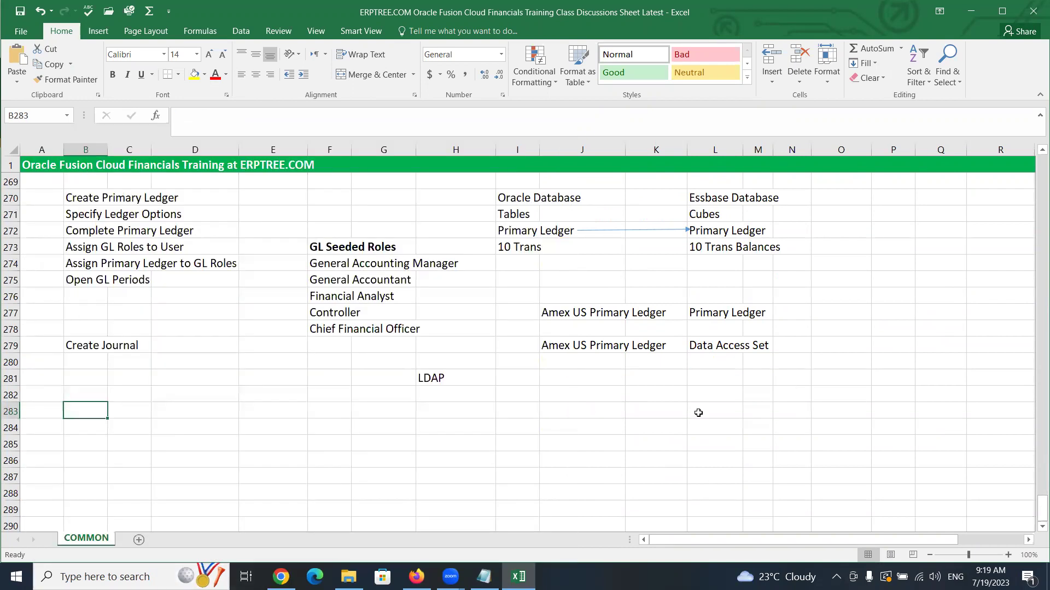
pyautogui.click(698, 413)
pyautogui.click(79, 432)
pyautogui.write('C')
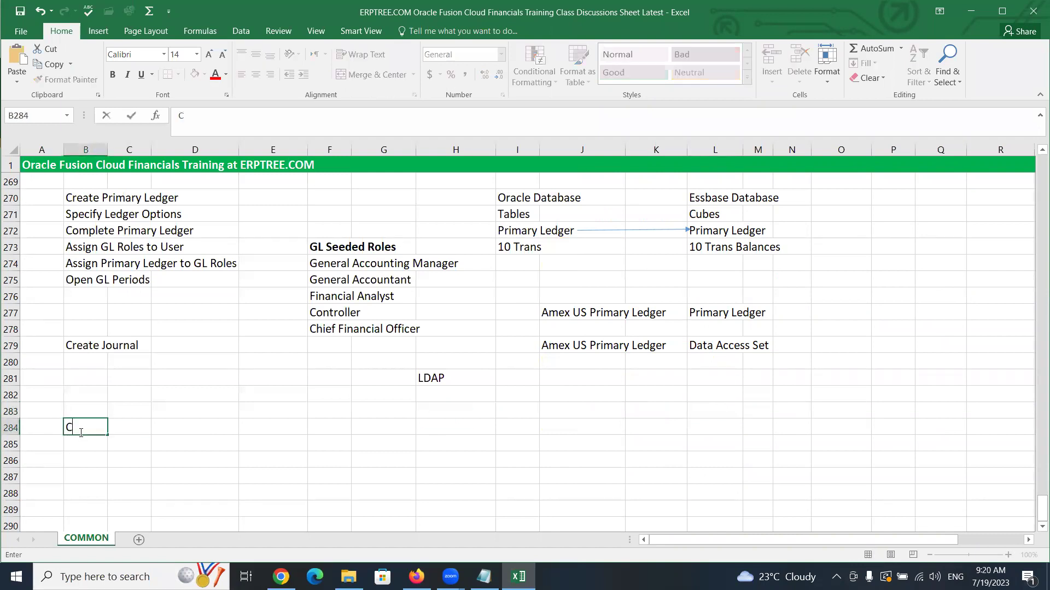
pyautogui.write('reate Legal Entity')
pyautogui.hotkey('ctrl', 'Return')
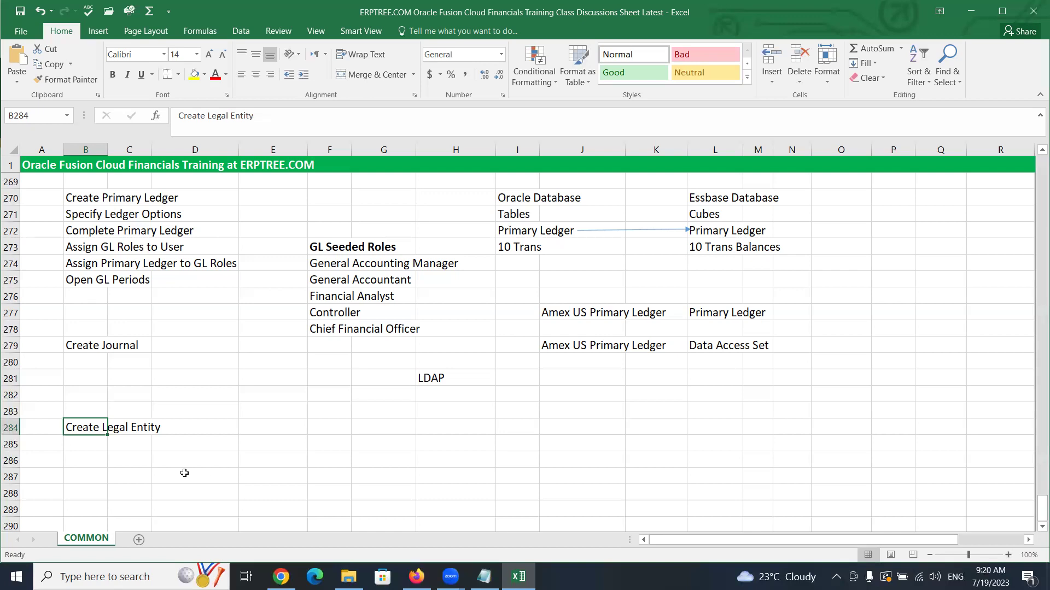
pyautogui.click(97, 413)
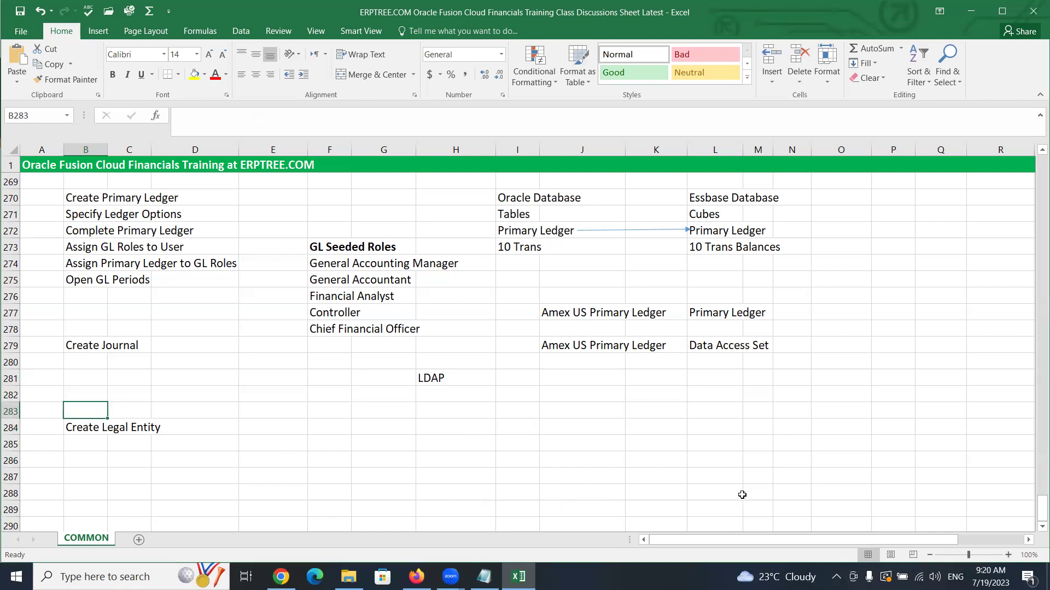
# Type 'Create Legal Address' into B283, correcting the autocompleted text
pyautogui.write('Crete')
pyautogui.press('BackSpace')
pyautogui.press('BackSpace')
pyautogui.write('A')
pyautogui.press('BackSpace')
pyautogui.press('BackSpace')
pyautogui.write('ate Legal Address')
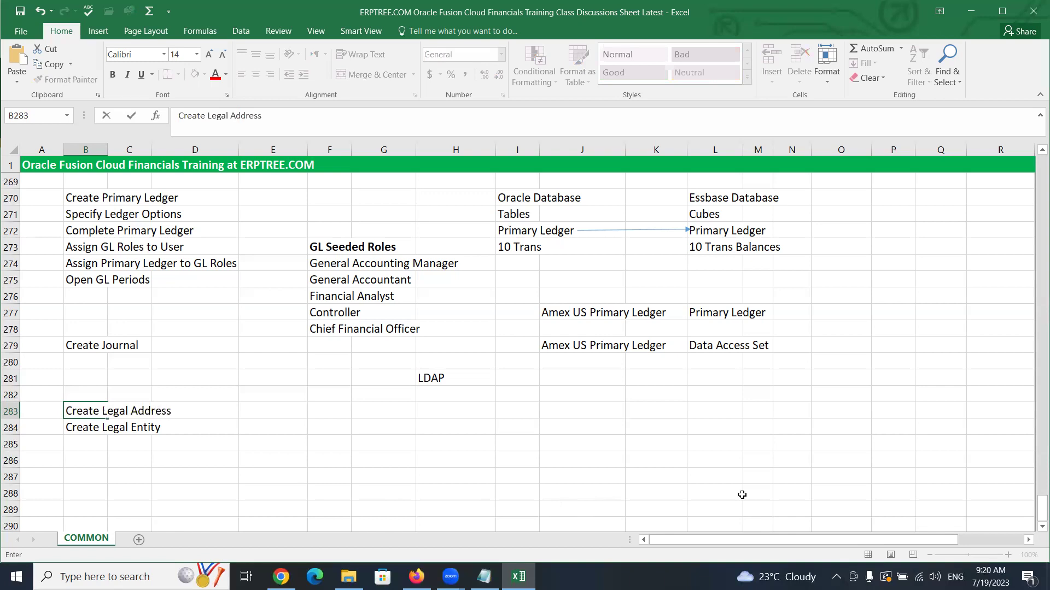
pyautogui.hotkey('ctrl', 'Return')
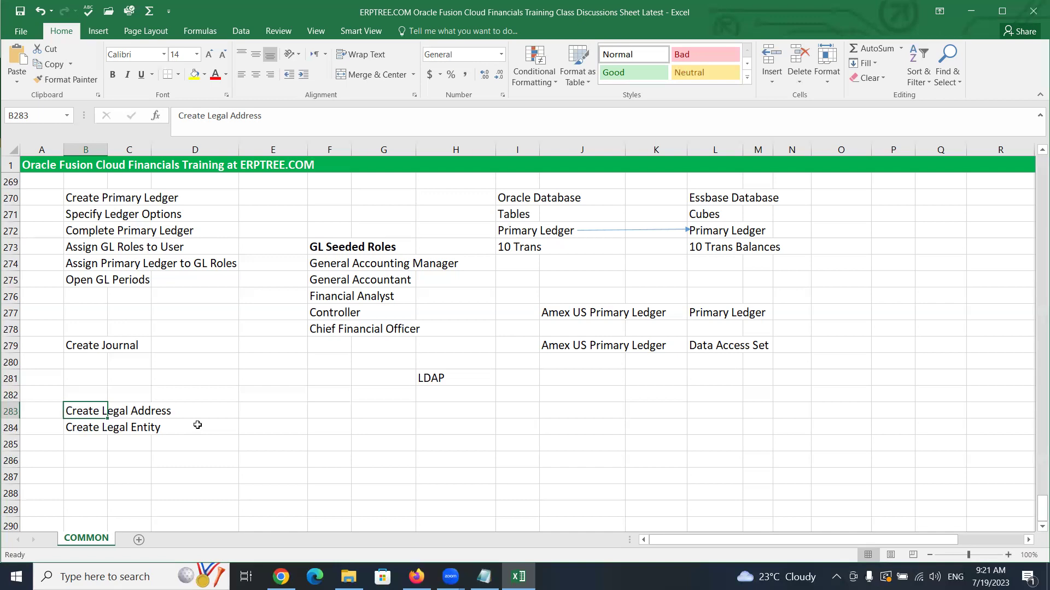
# Enter 'Import Geographies' in cell B282 above Create Legal Address
pyautogui.click(83, 394)
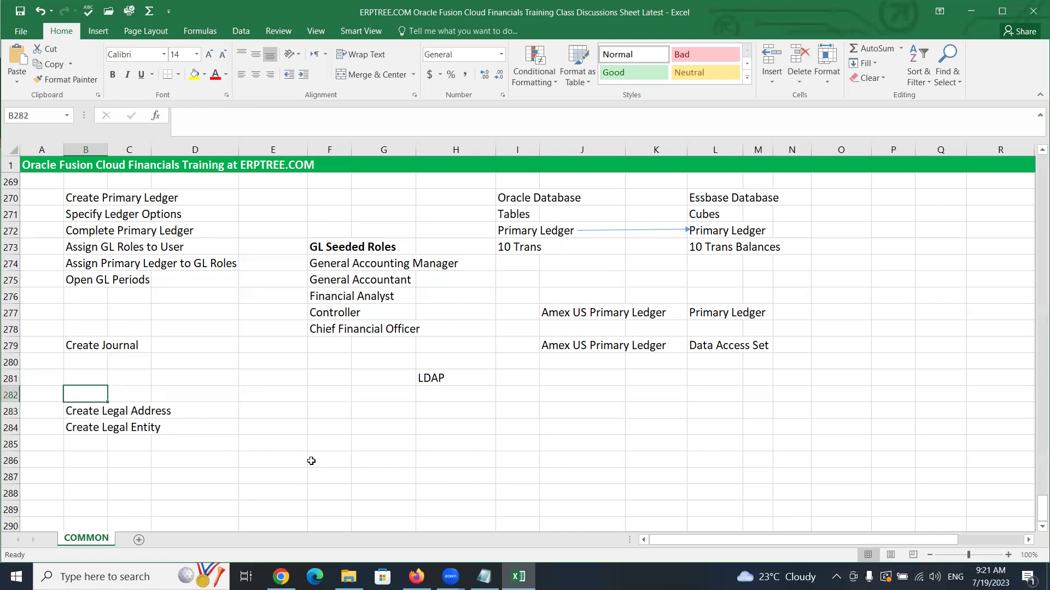
pyautogui.write('Import')
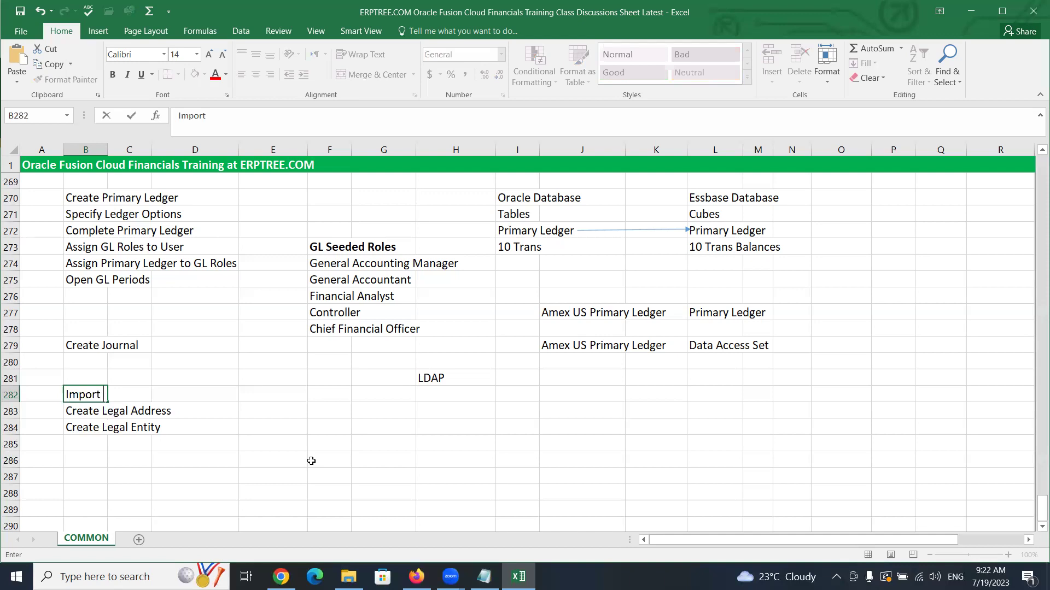
pyautogui.write('Geographies')
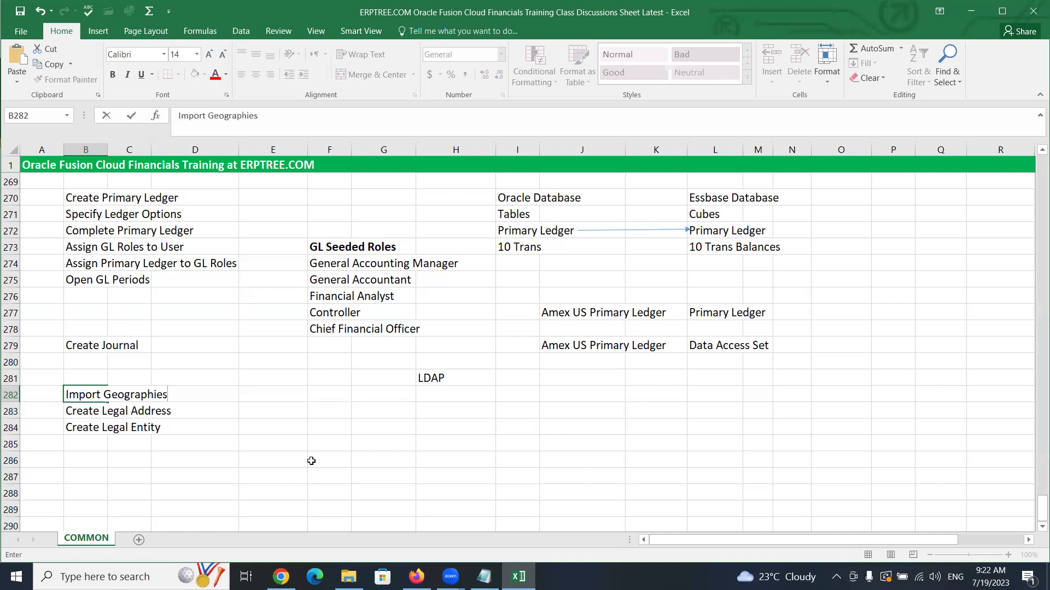
pyautogui.hotkey('ctrl', 'Return')
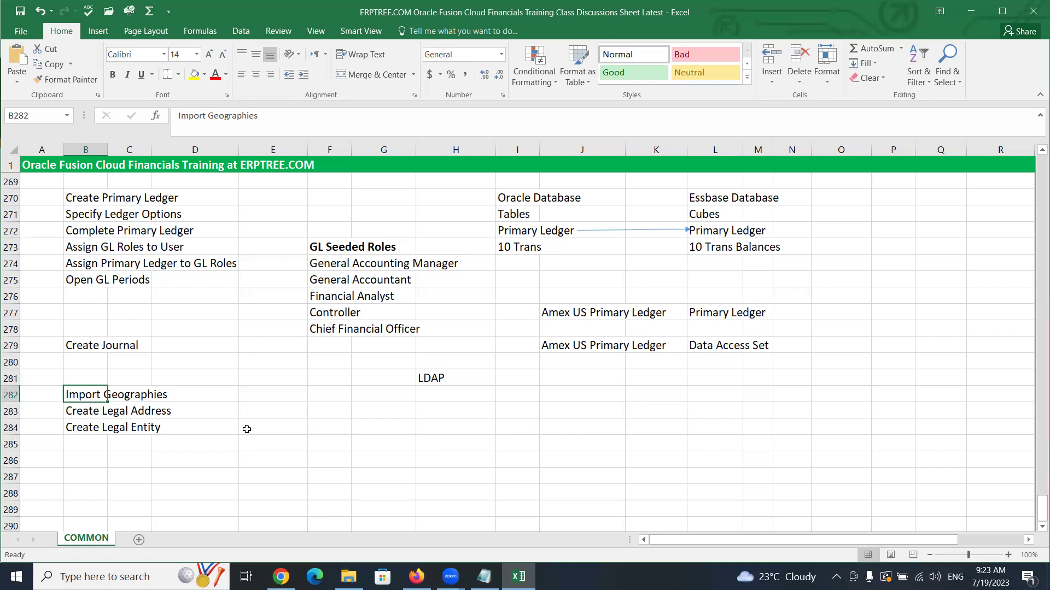
pyautogui.press('Down')
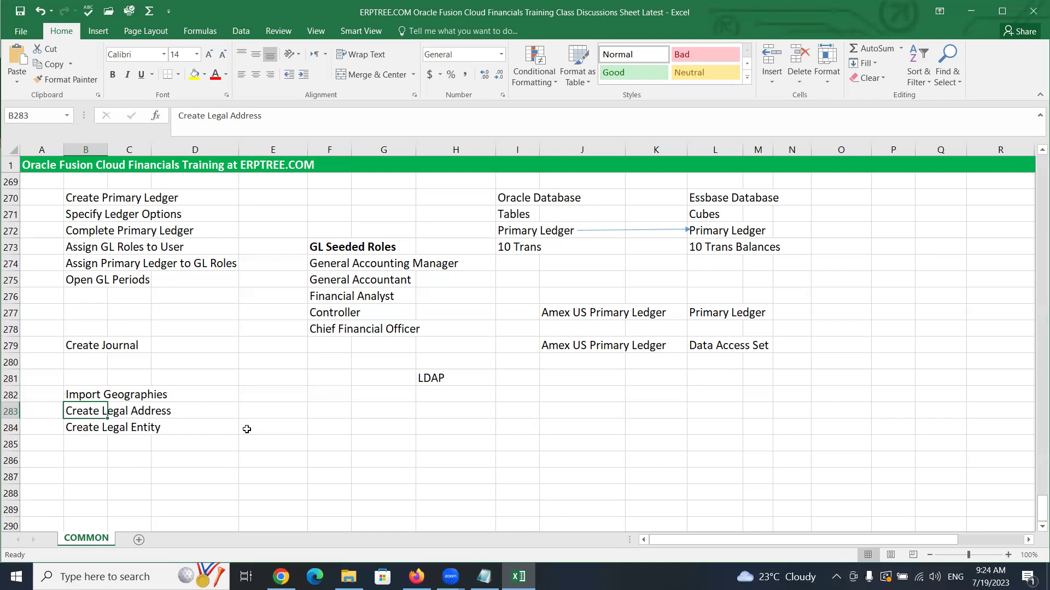
pyautogui.press('Down')
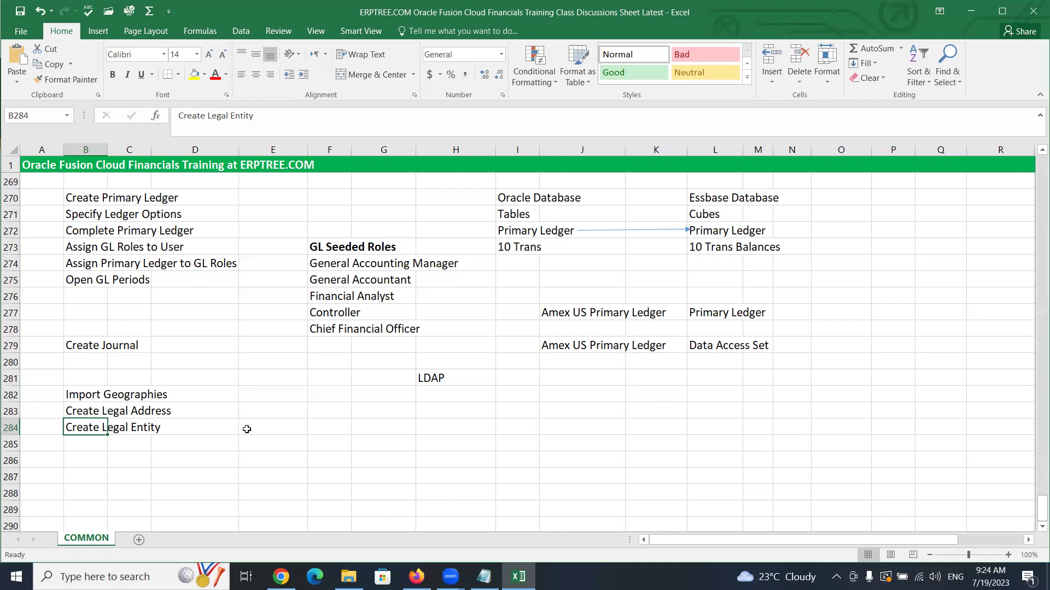
# Apply red font color to the three notes in B282:D284
pyautogui.moveTo(71, 393); pyautogui.dragTo(166, 427)
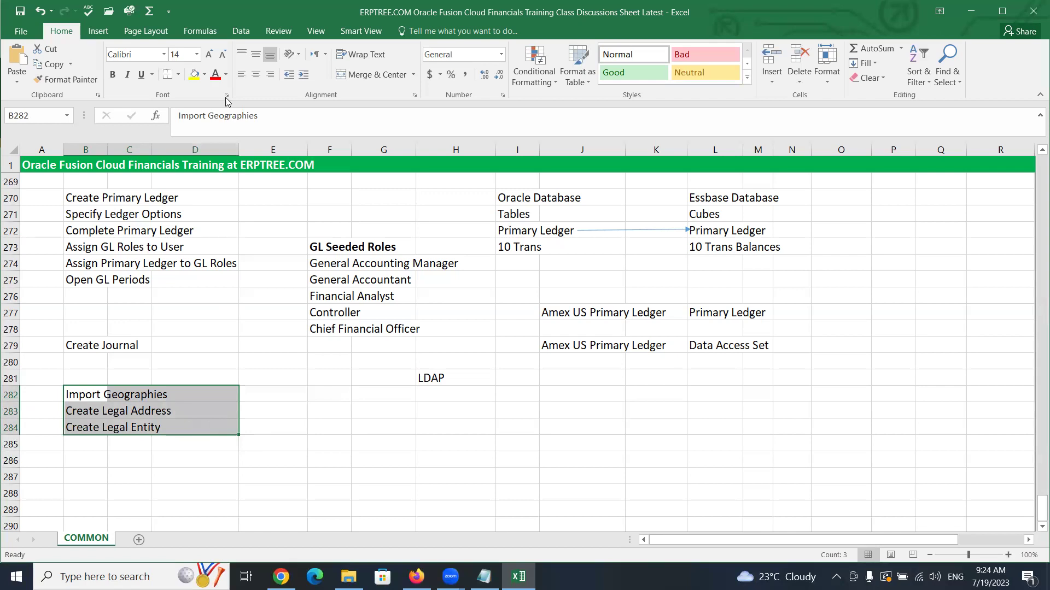
pyautogui.click(216, 76)
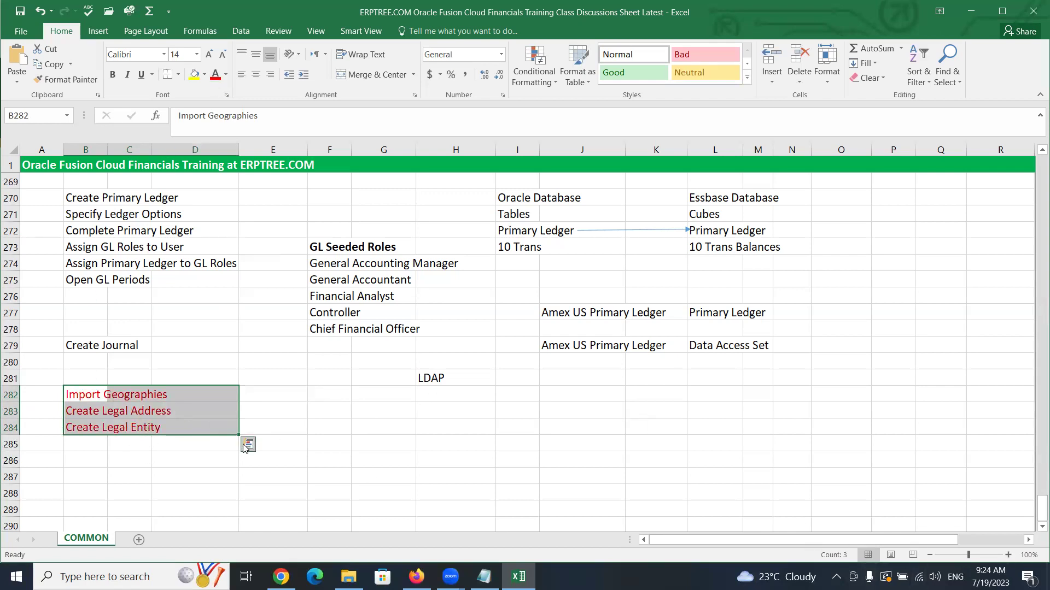
pyautogui.click(80, 443)
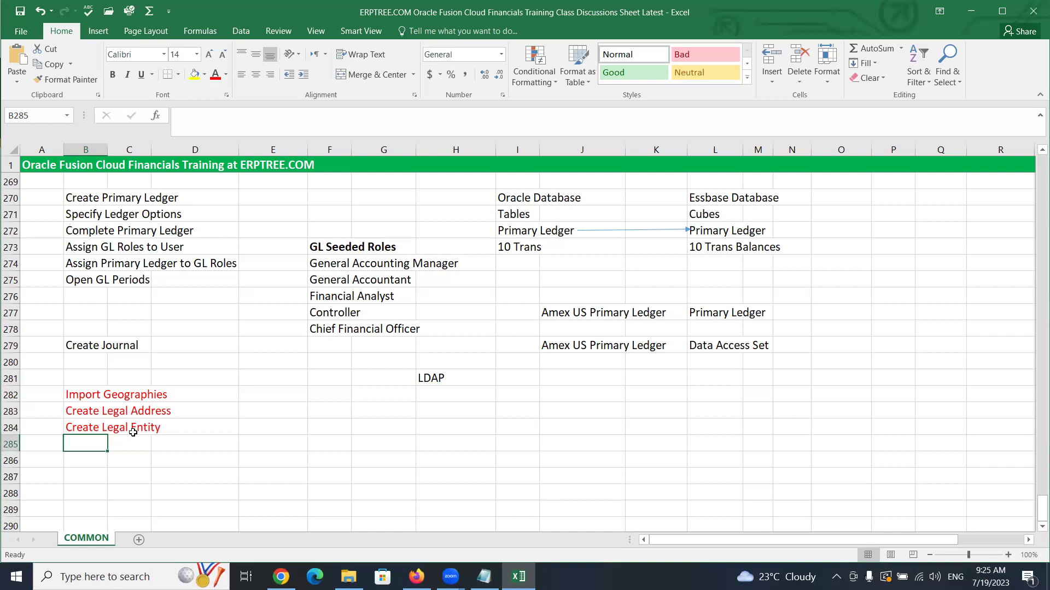
# Scroll up the COMMON sheet to the Chart of Accounts section near row 170
pyautogui.scroll(15, 179, 338)
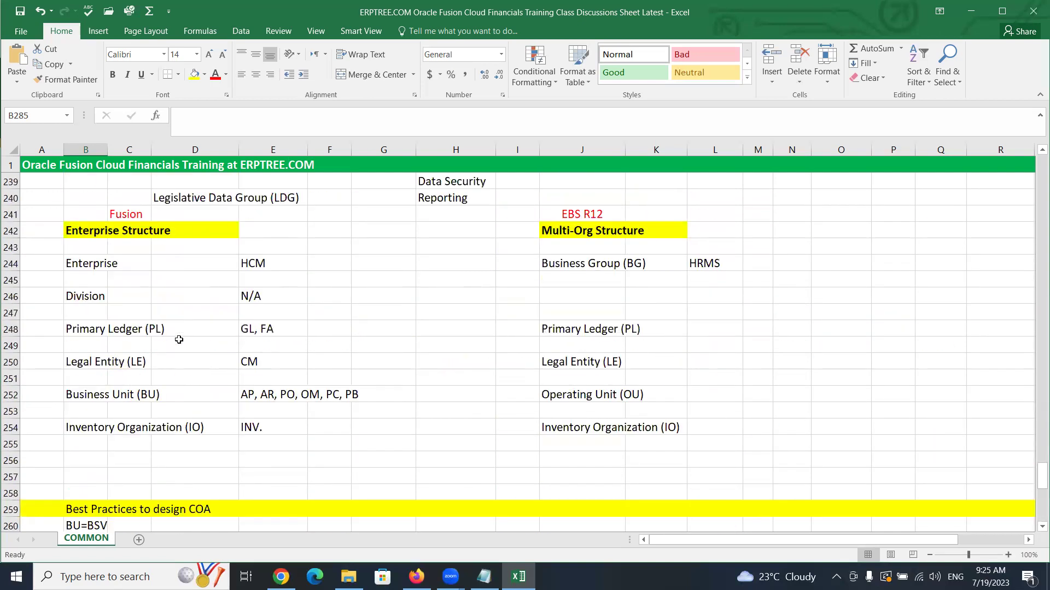
pyautogui.scroll(18, 178, 339)
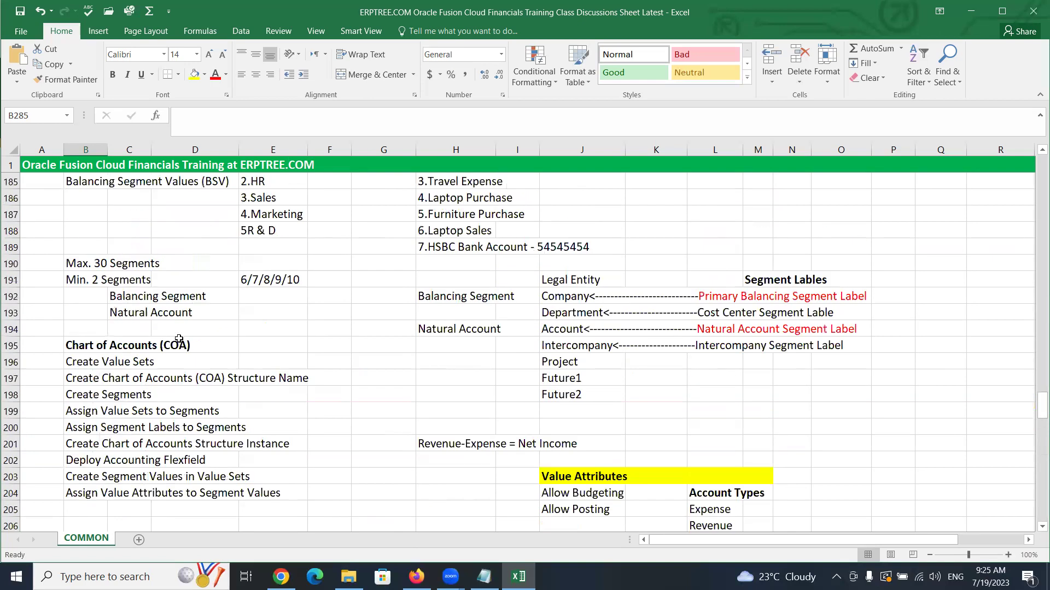
pyautogui.scroll(2, 179, 338)
pyautogui.scroll(-2, 178, 339)
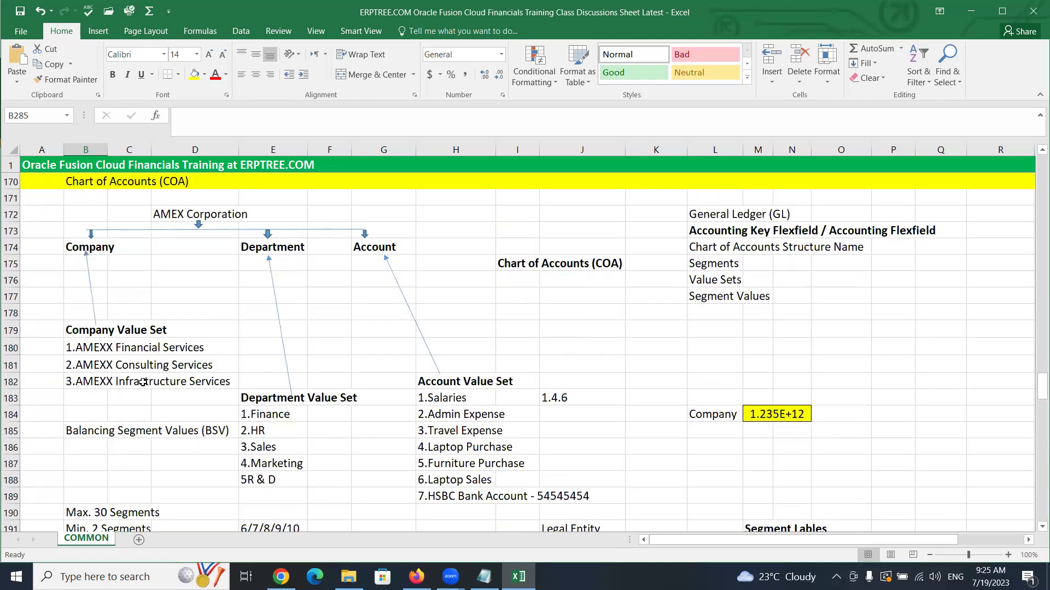
# Select the three AMEXX company values in B180:D182, then bring rows 272–293's red notes into view
pyautogui.click(74, 344)
pyautogui.moveTo(75, 345); pyautogui.dragTo(191, 379)
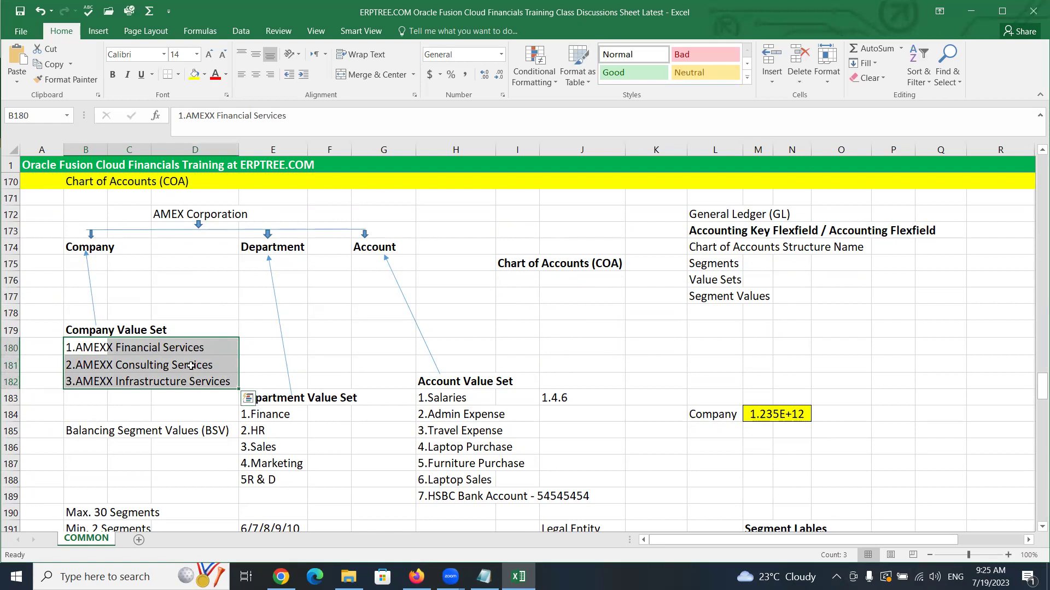
pyautogui.scroll(-16, 83, 405)
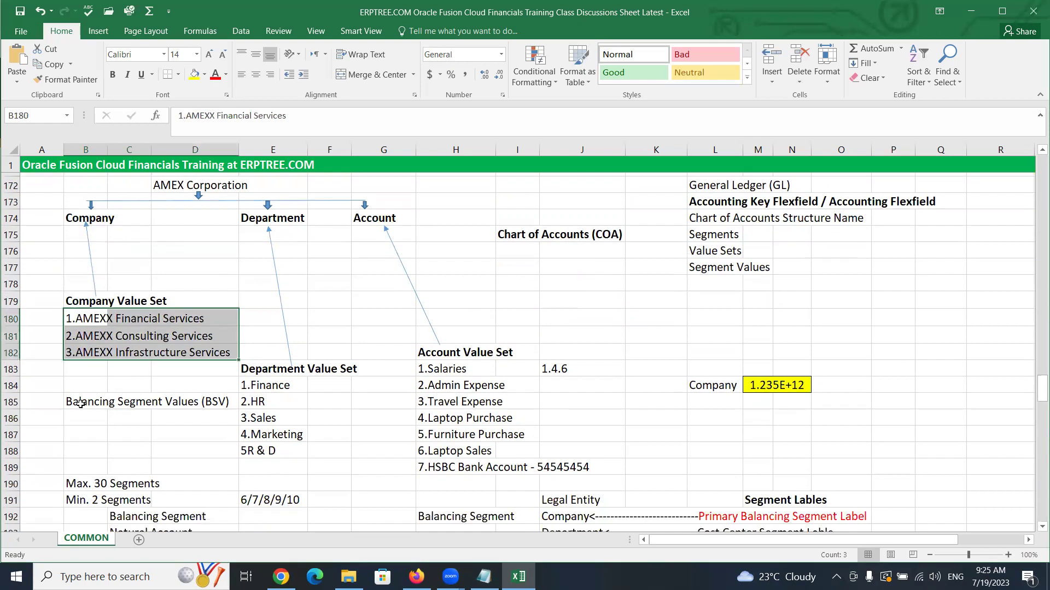
pyautogui.scroll(-4, 81, 404)
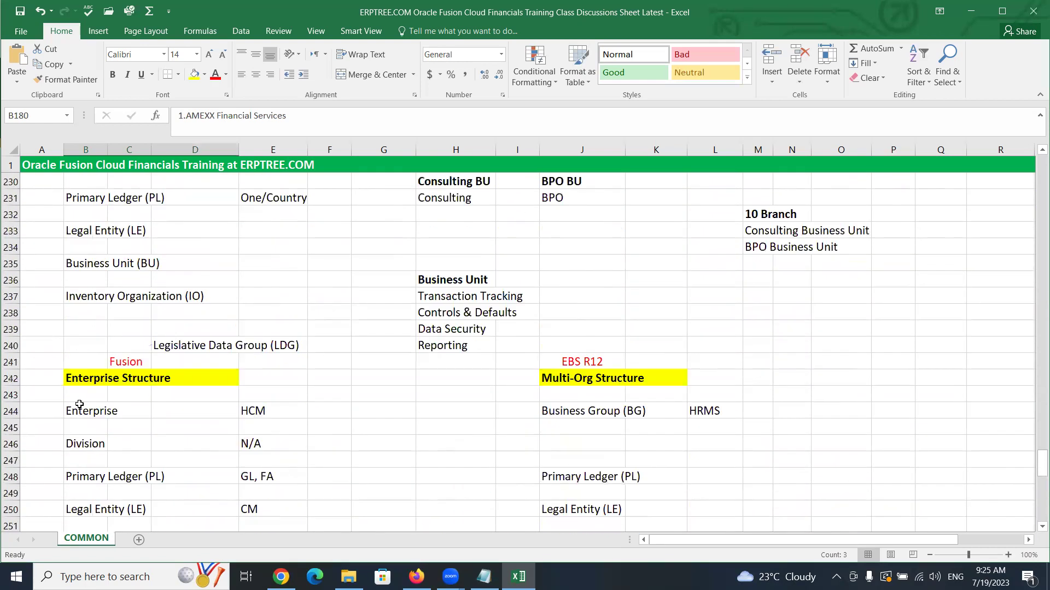
pyautogui.scroll(-2, 86, 407)
pyautogui.scroll(-7, 86, 406)
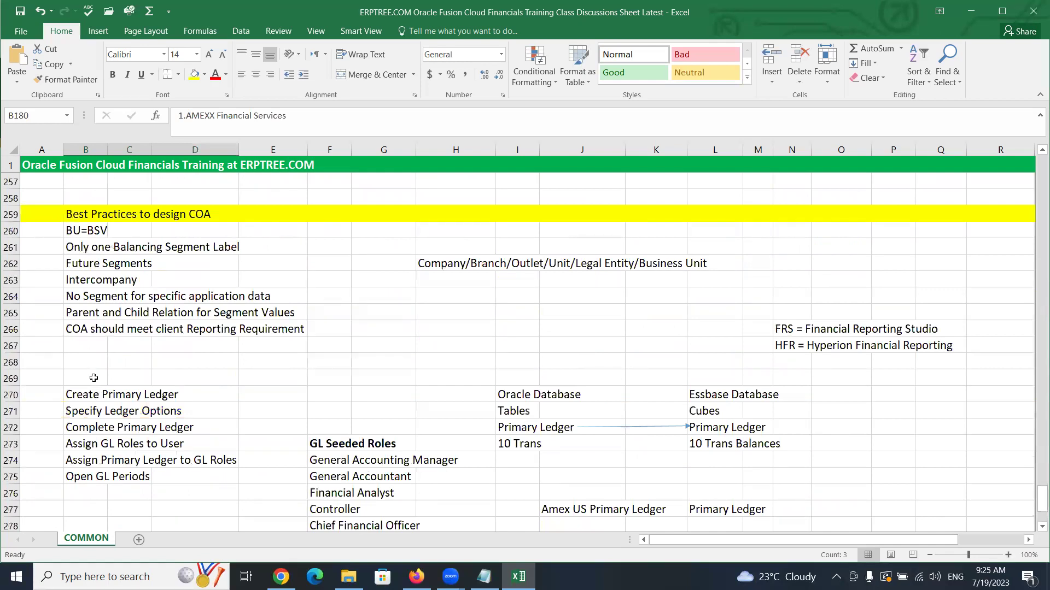
pyautogui.scroll(-5, 94, 376)
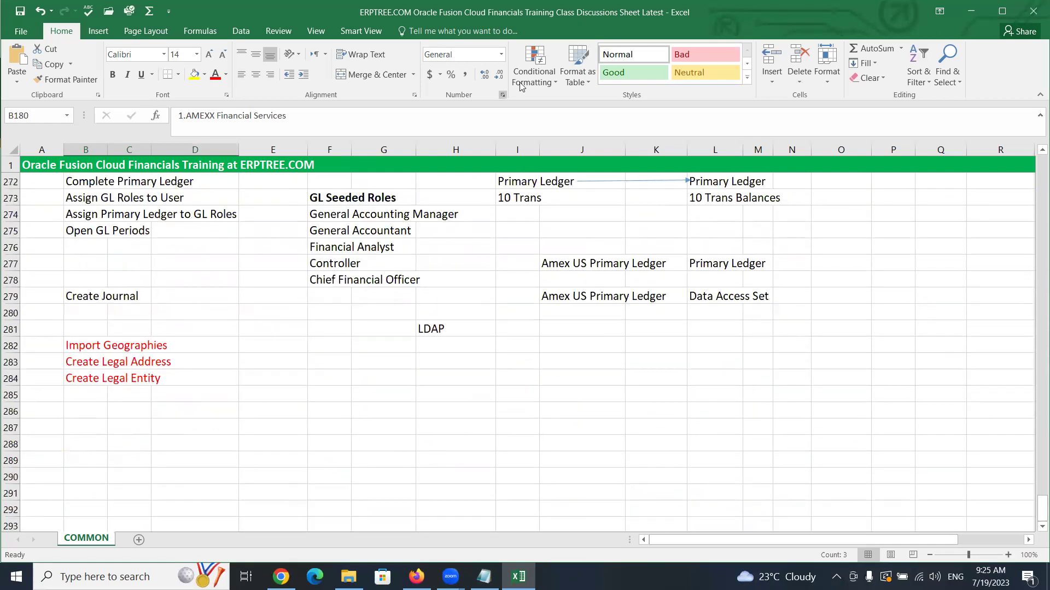